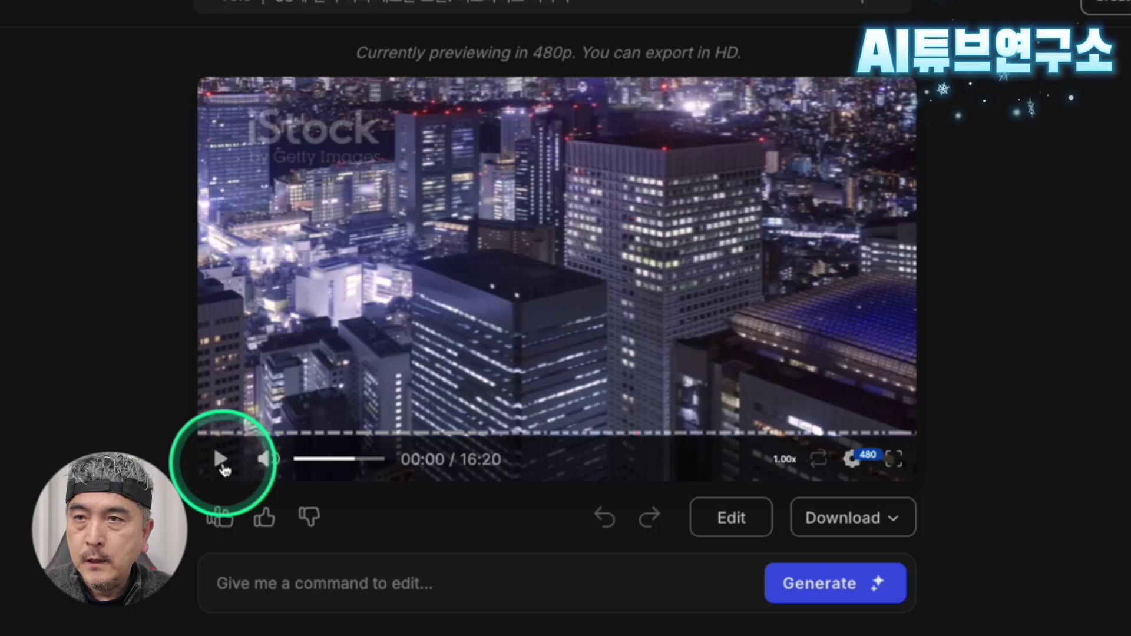
Play the generated video preview from the start in short stretches, pausing to check the opening scenes, narration and subtitles
click(222, 464)
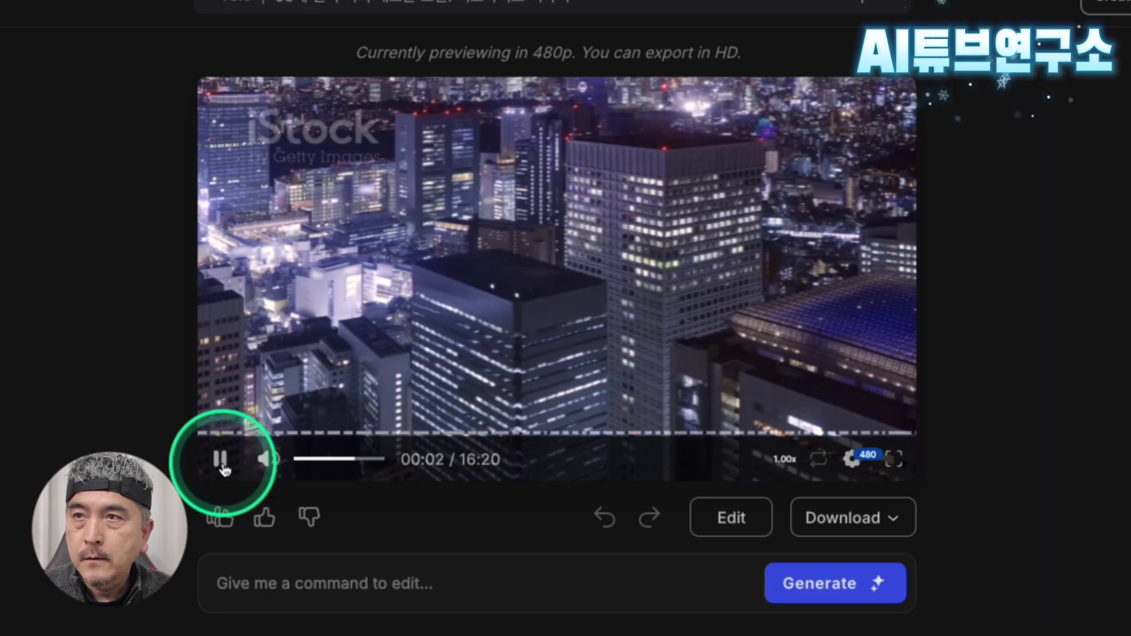
click(224, 467)
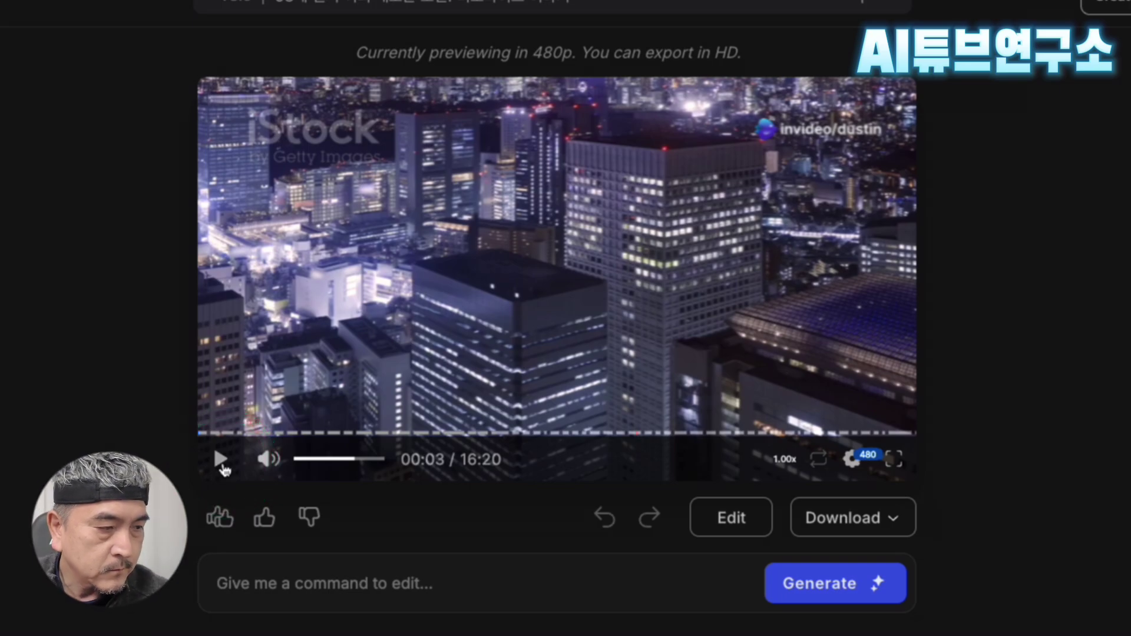
click(226, 467)
click(226, 466)
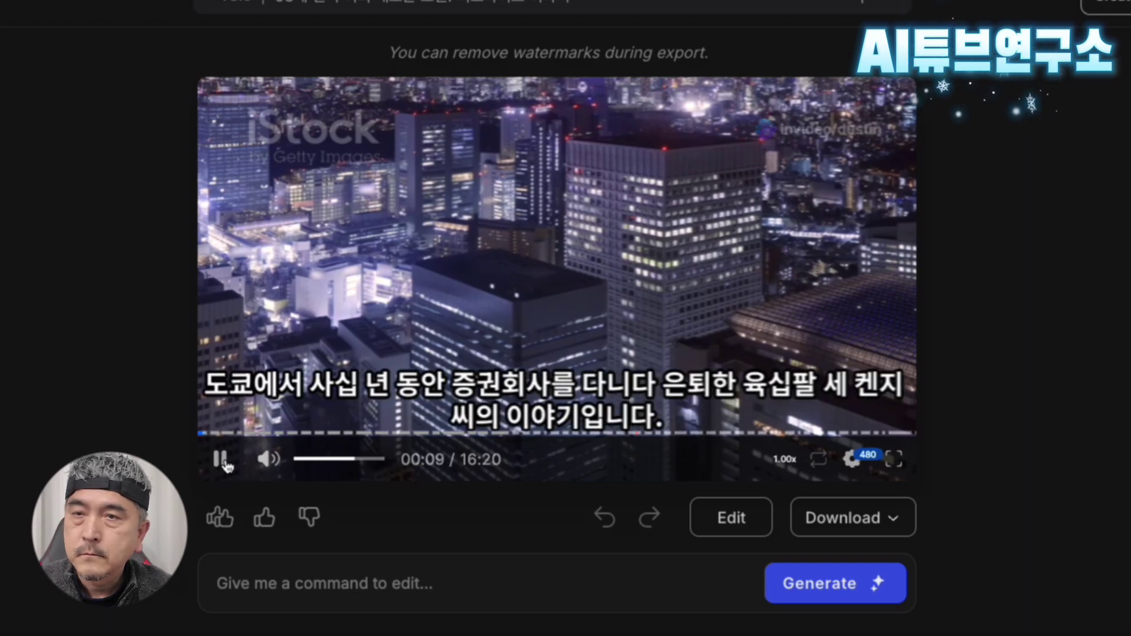
click(221, 460)
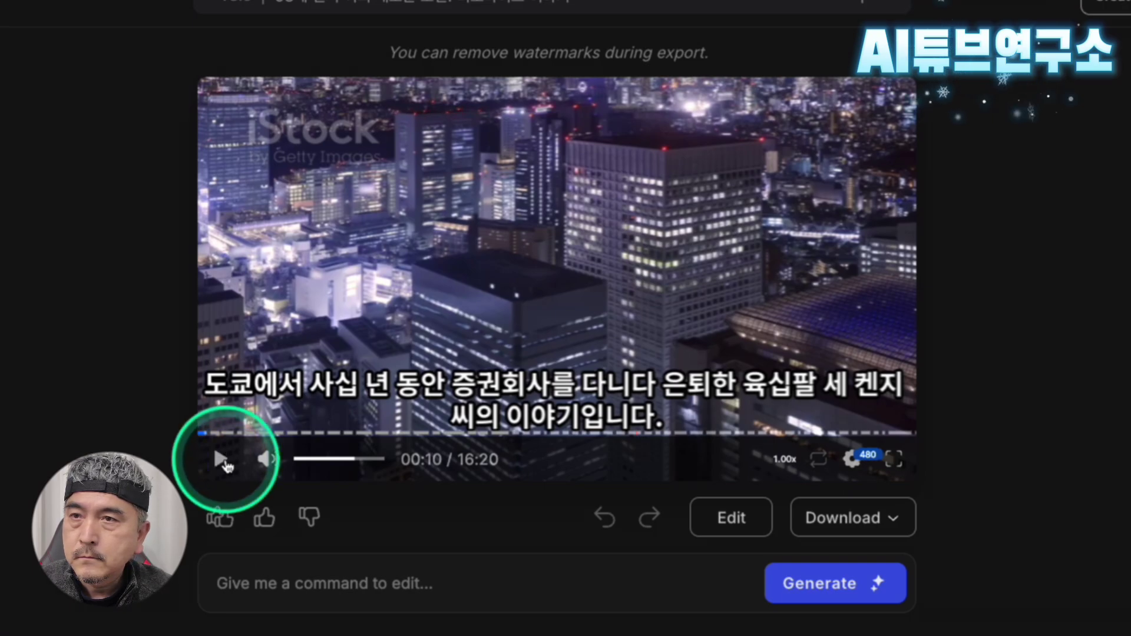
click(221, 459)
click(221, 459)
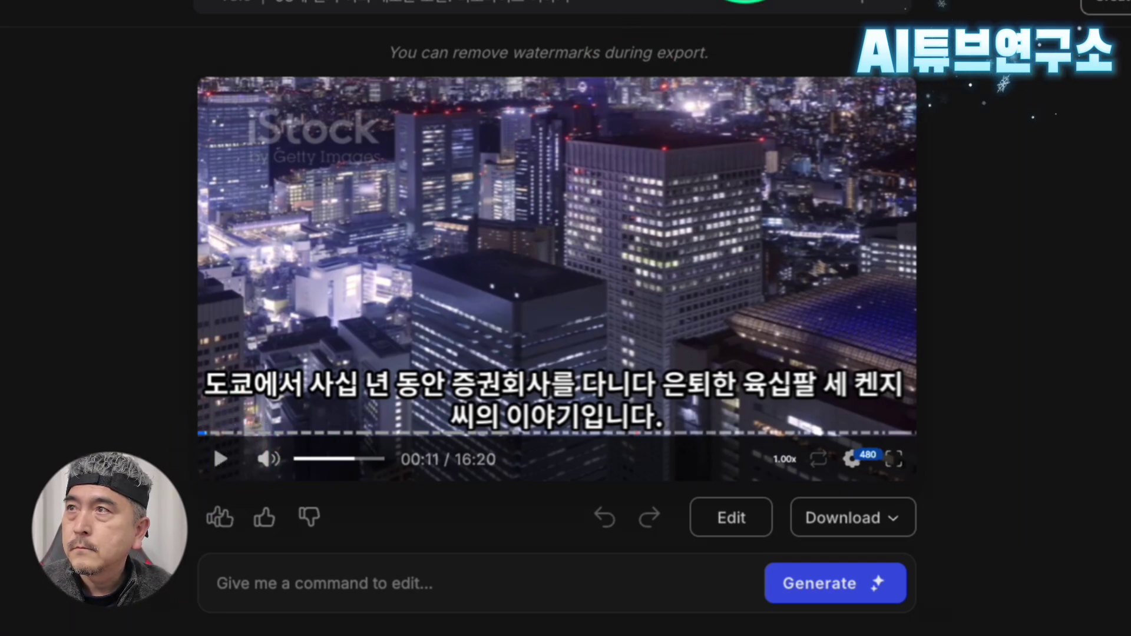
click(221, 460)
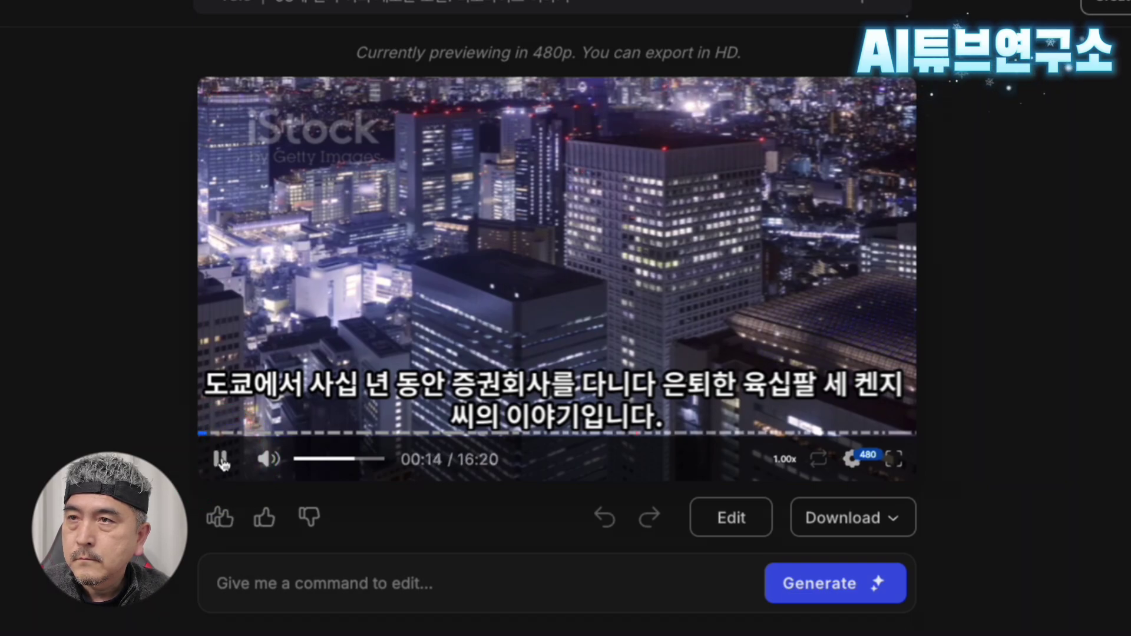
double_click(221, 461)
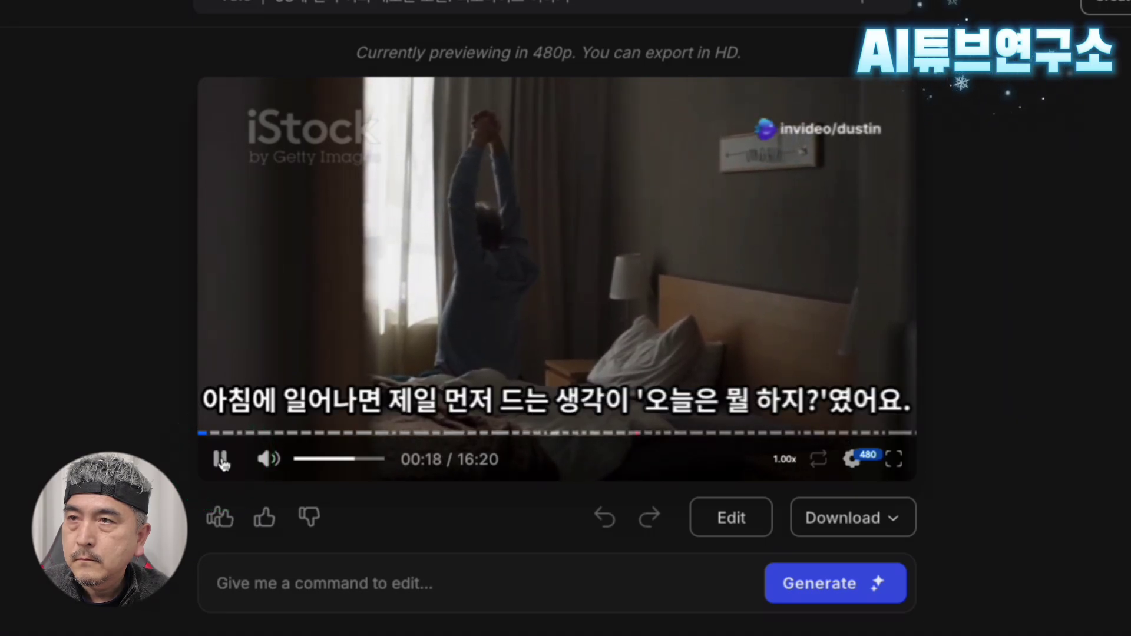
click(221, 461)
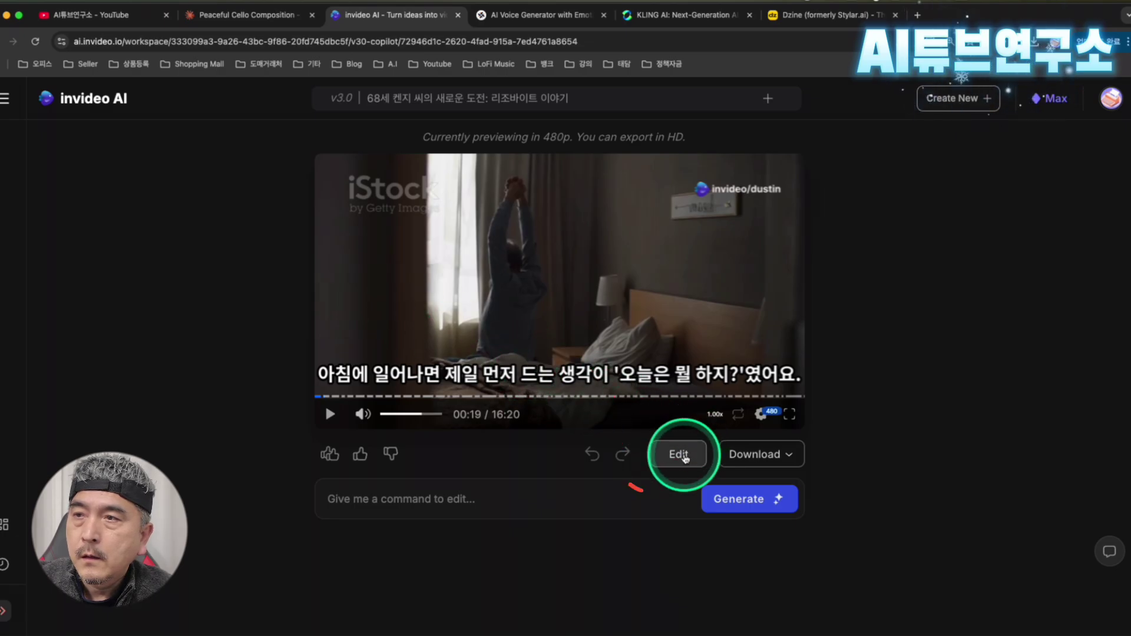
Open the video for editing and look through the media clips arranged by chapter, from Chapter 1 to Chapter 6
click(684, 456)
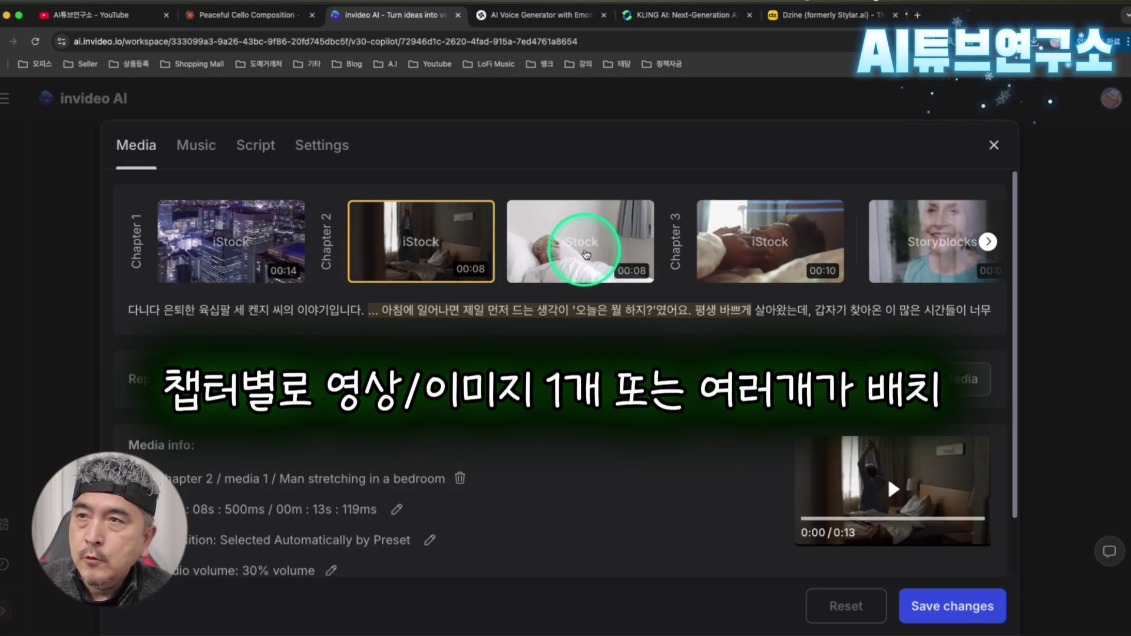
scroll(735, 261, down, 1)
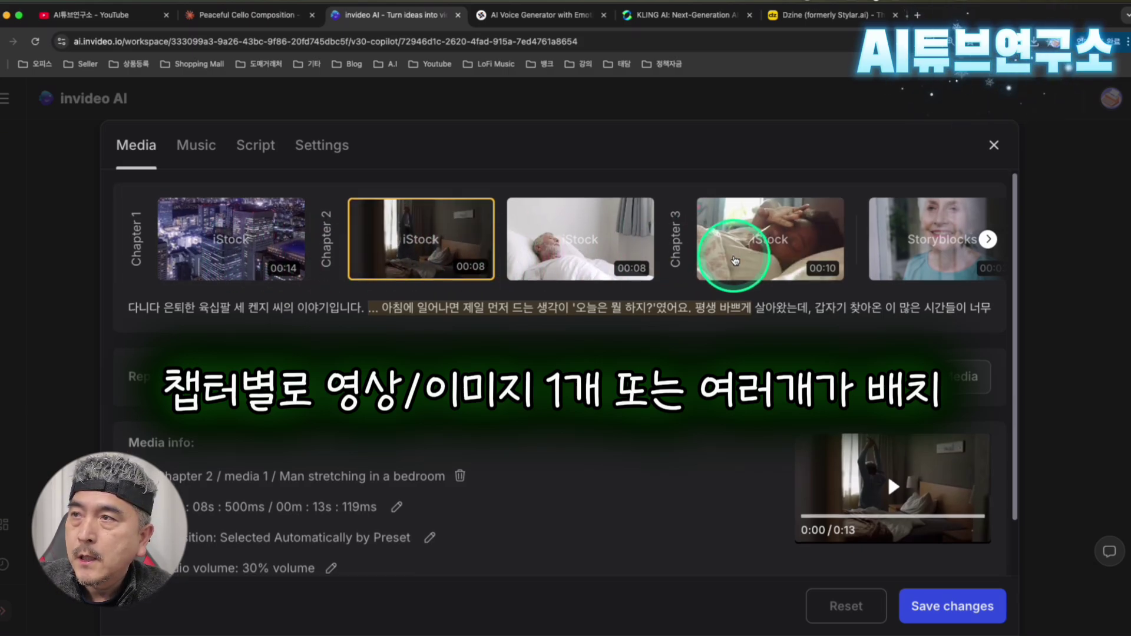
scroll(732, 260, right, 6)
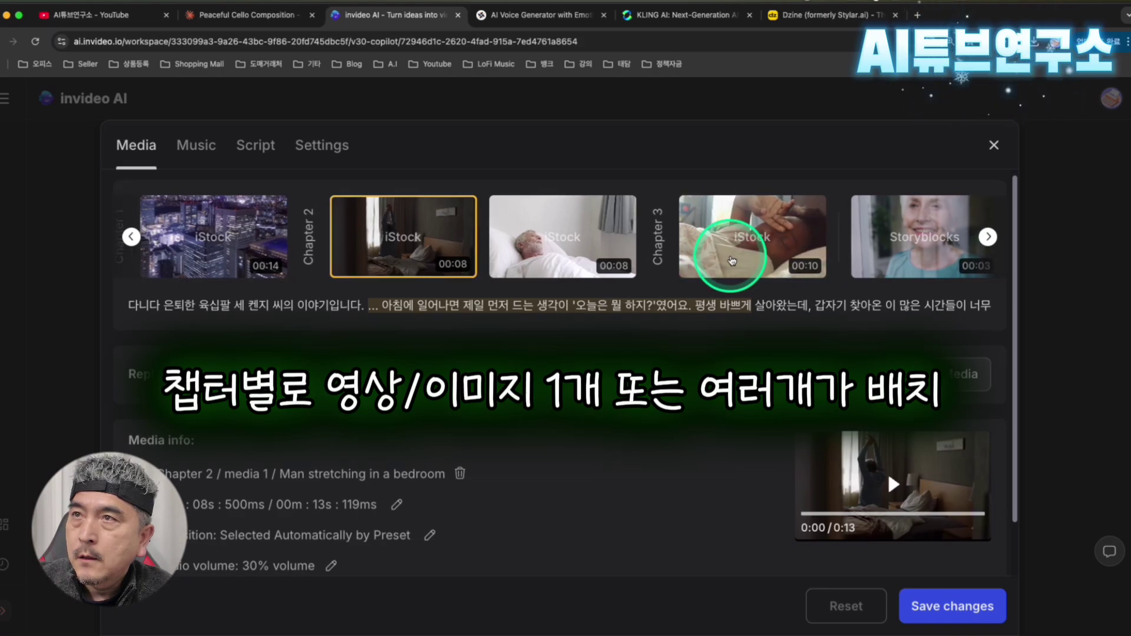
scroll(732, 260, right, 7)
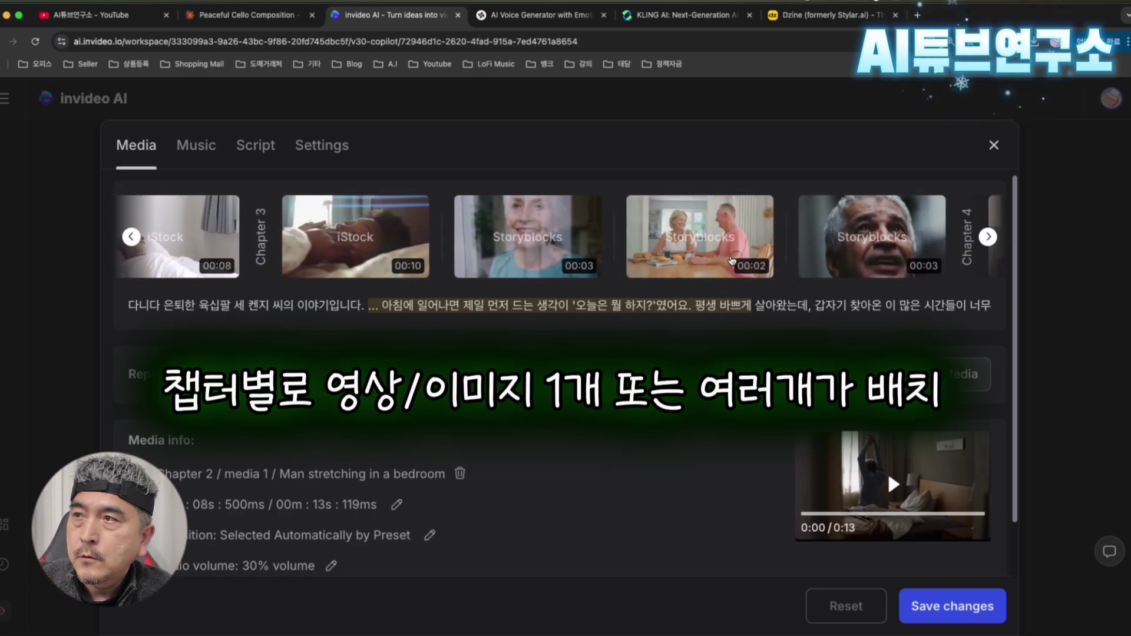
scroll(730, 254, right, 6)
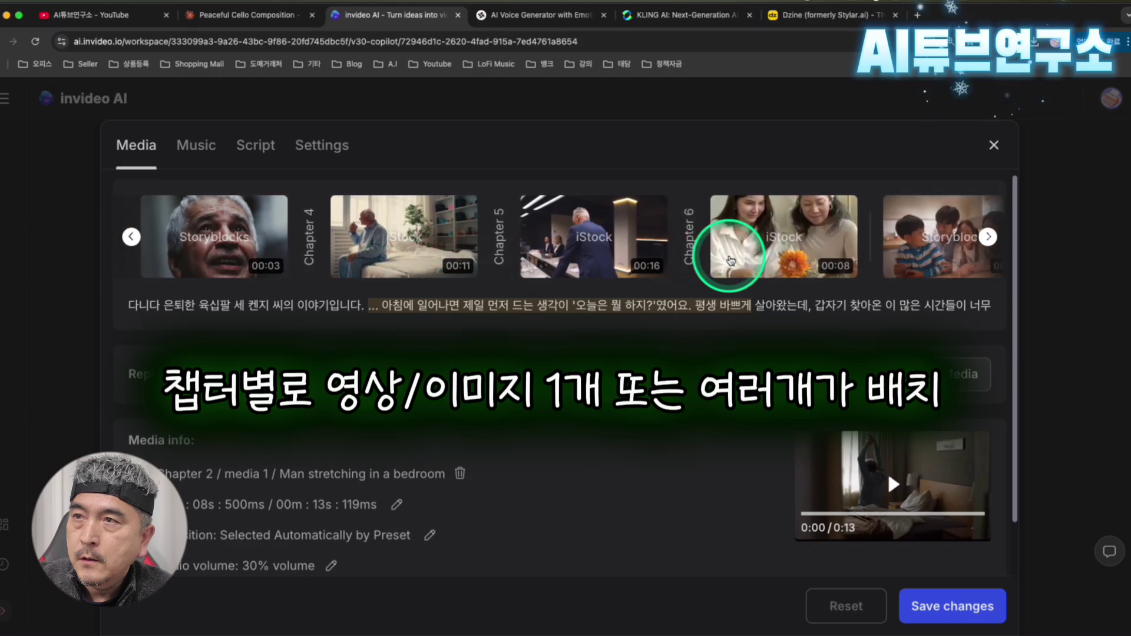
Compare the Chapter 4 clip and the first two Chapter 6 clips with their highlighted script passages
click(416, 235)
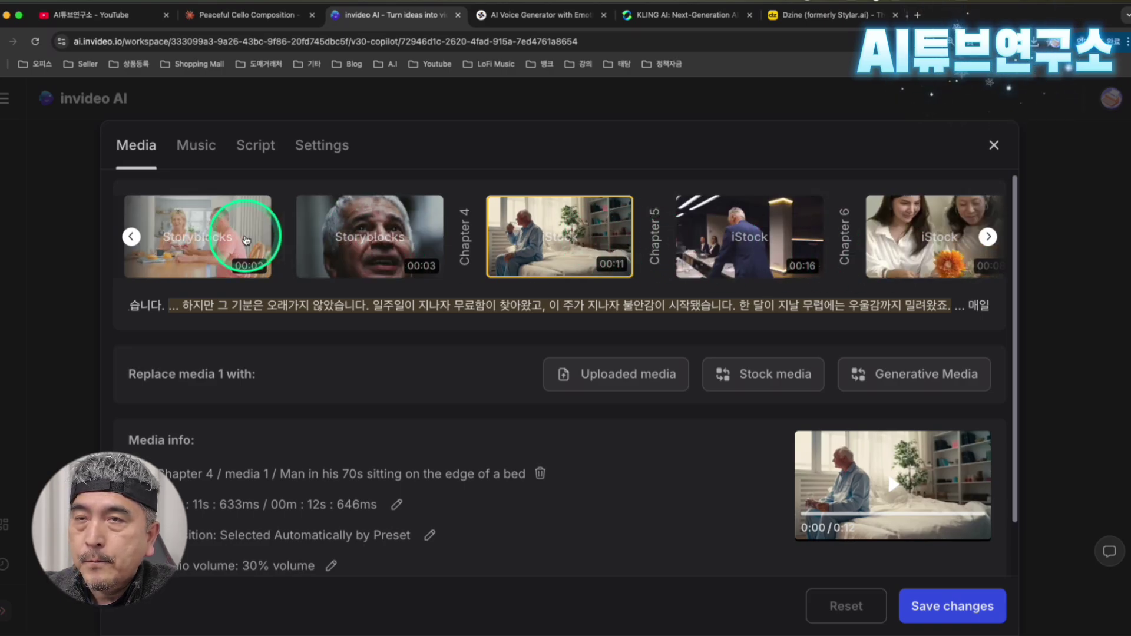
scroll(545, 257, right, 3)
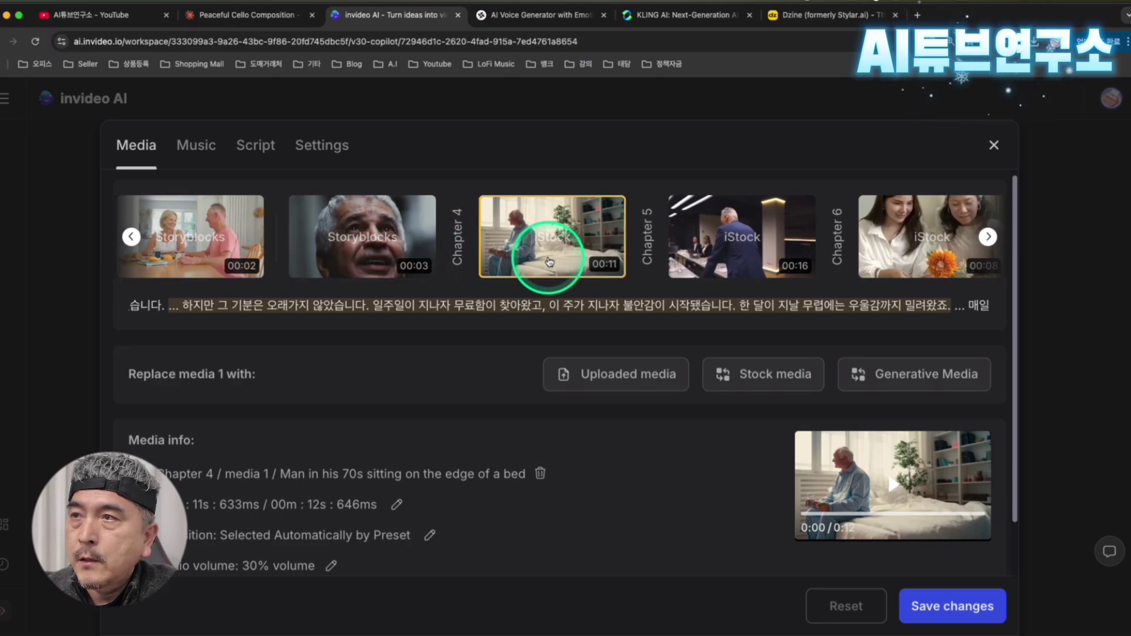
scroll(548, 261, right, 5)
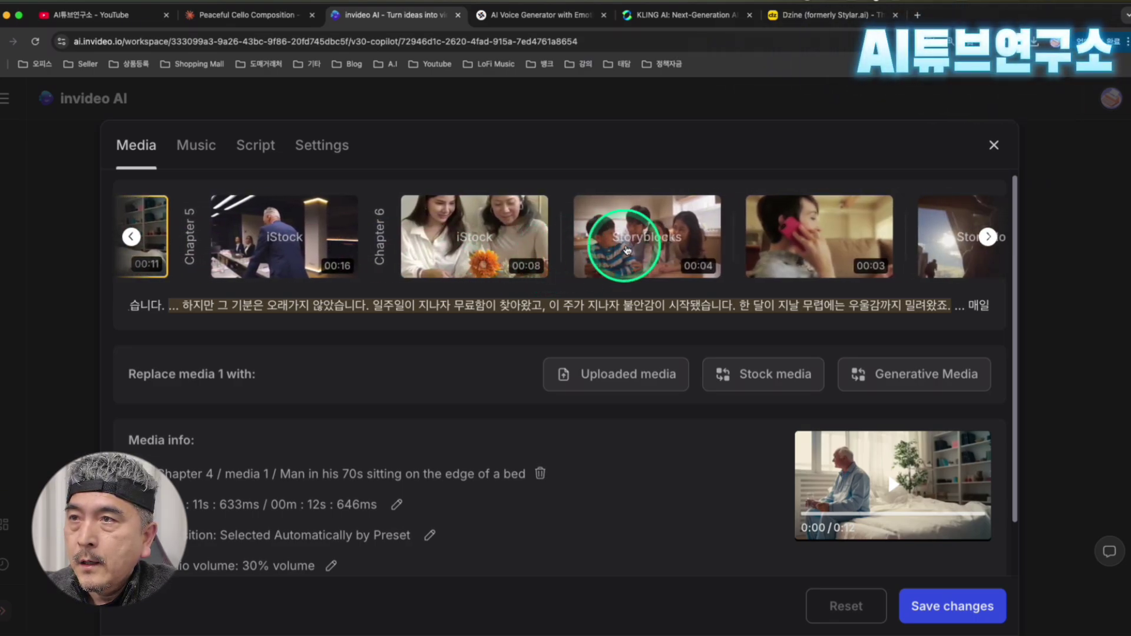
click(628, 249)
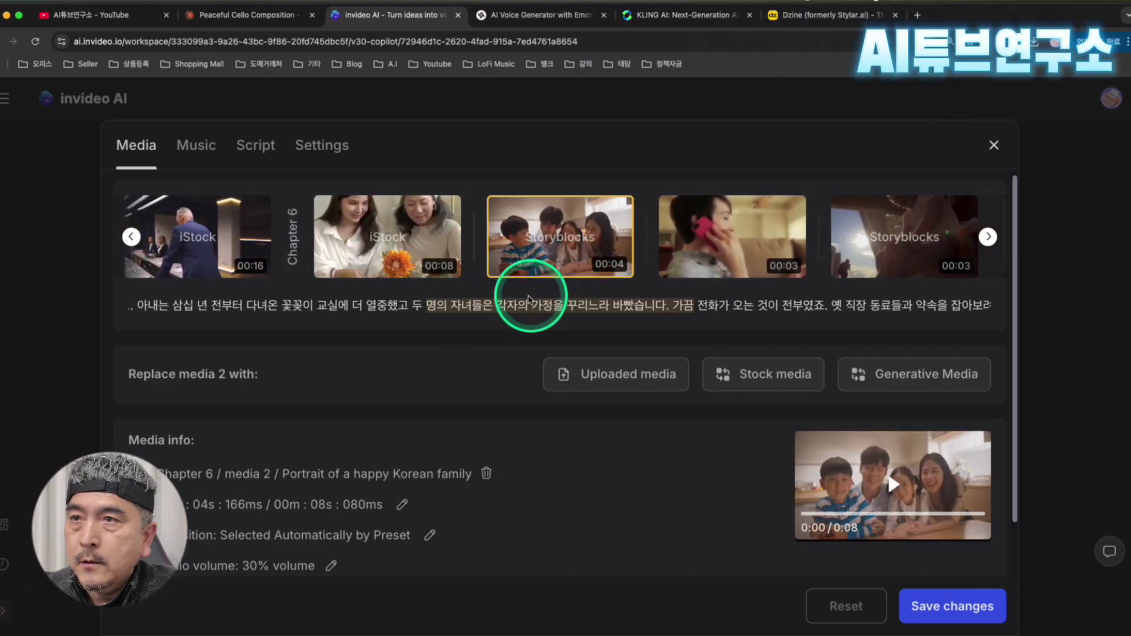
click(374, 227)
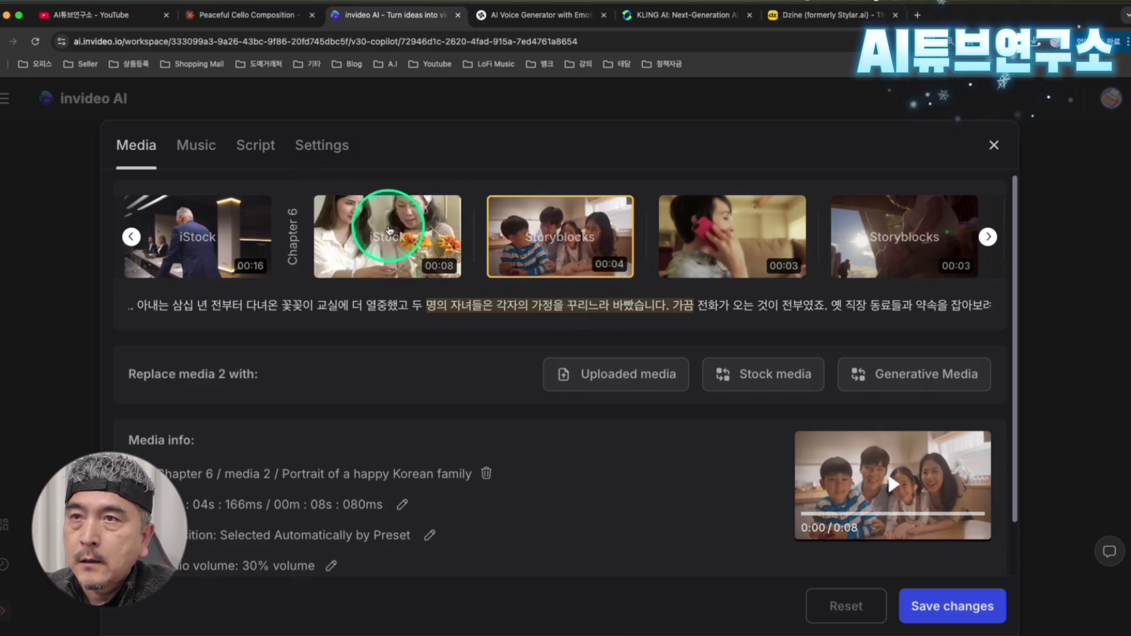
click(538, 307)
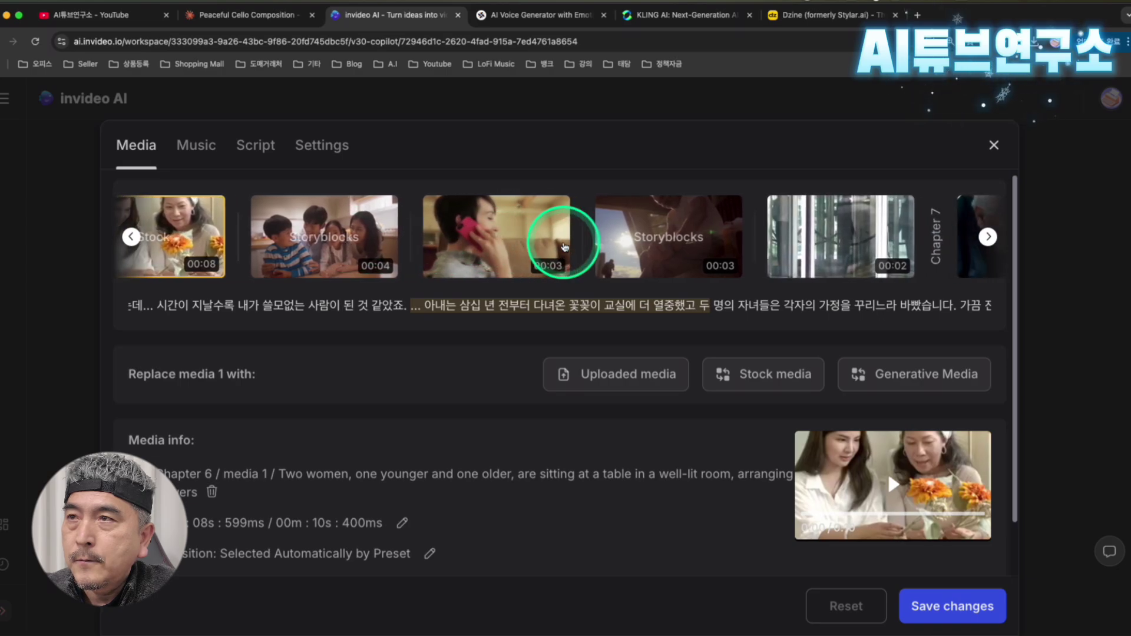
Compare media 4 and 5 of Chapter 6 and the first clips of Chapters 7 and 8 with the script, and save and close the editor
click(645, 240)
click(587, 240)
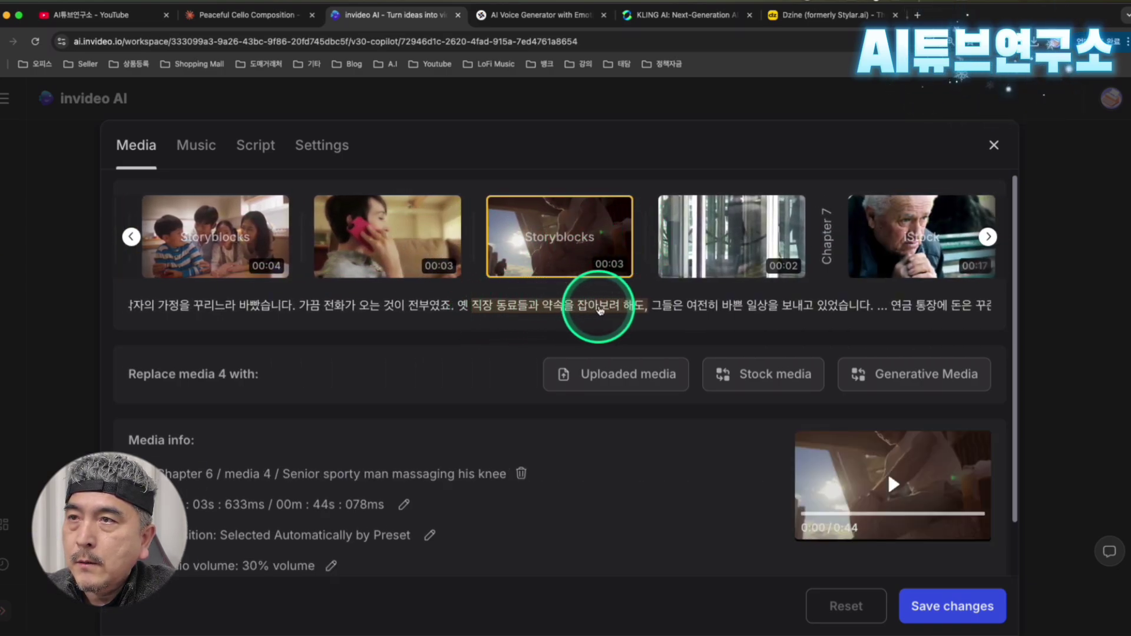
click(746, 246)
click(574, 257)
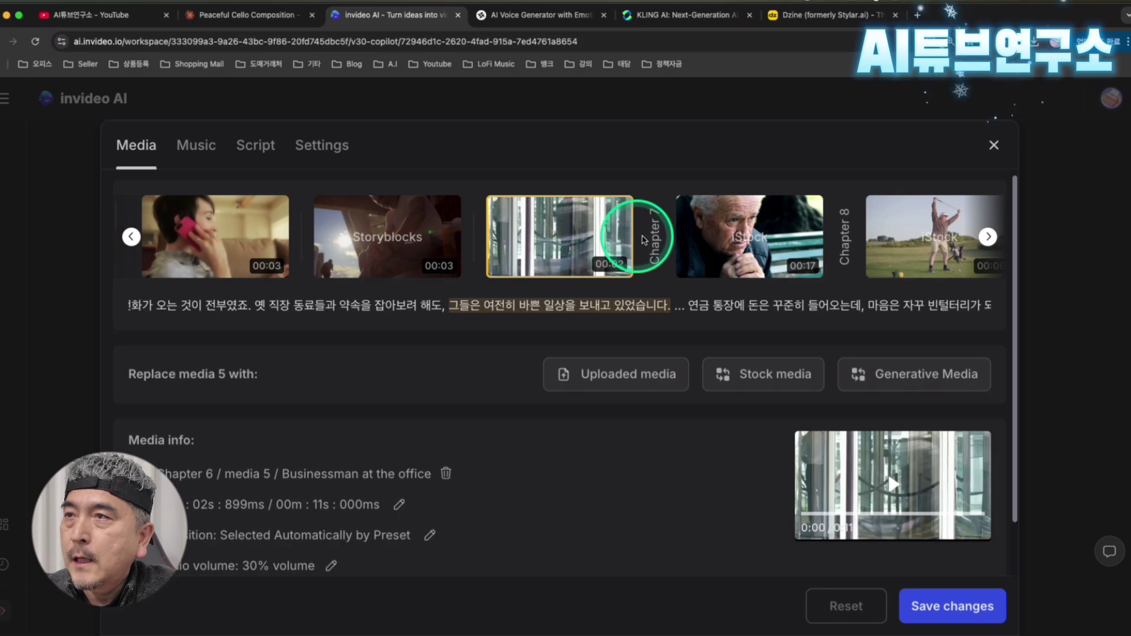
click(722, 239)
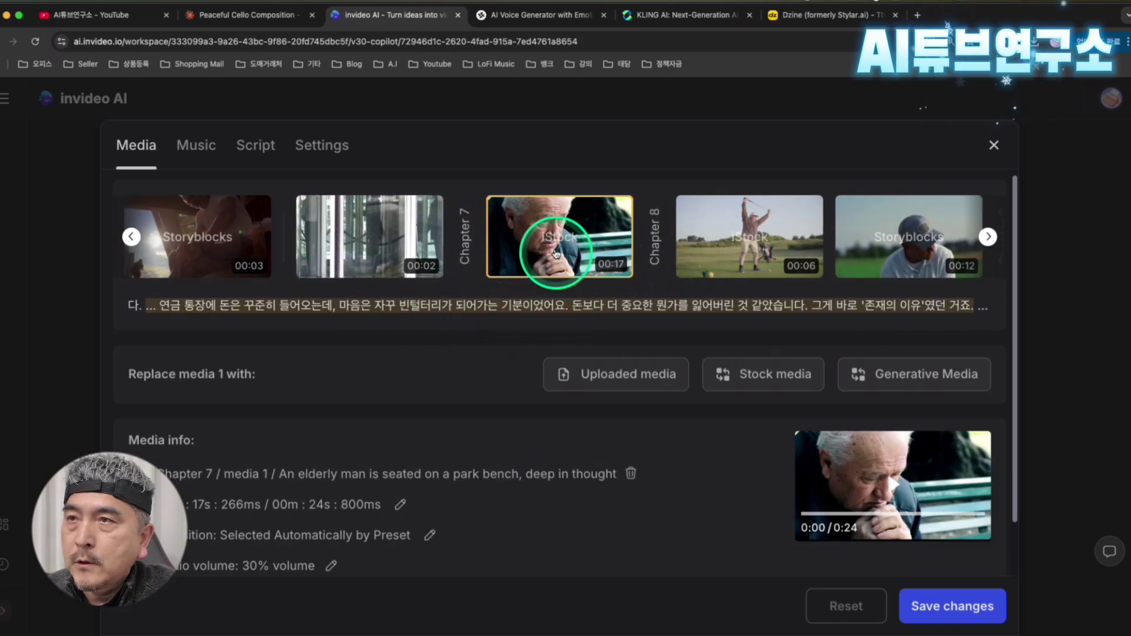
click(749, 233)
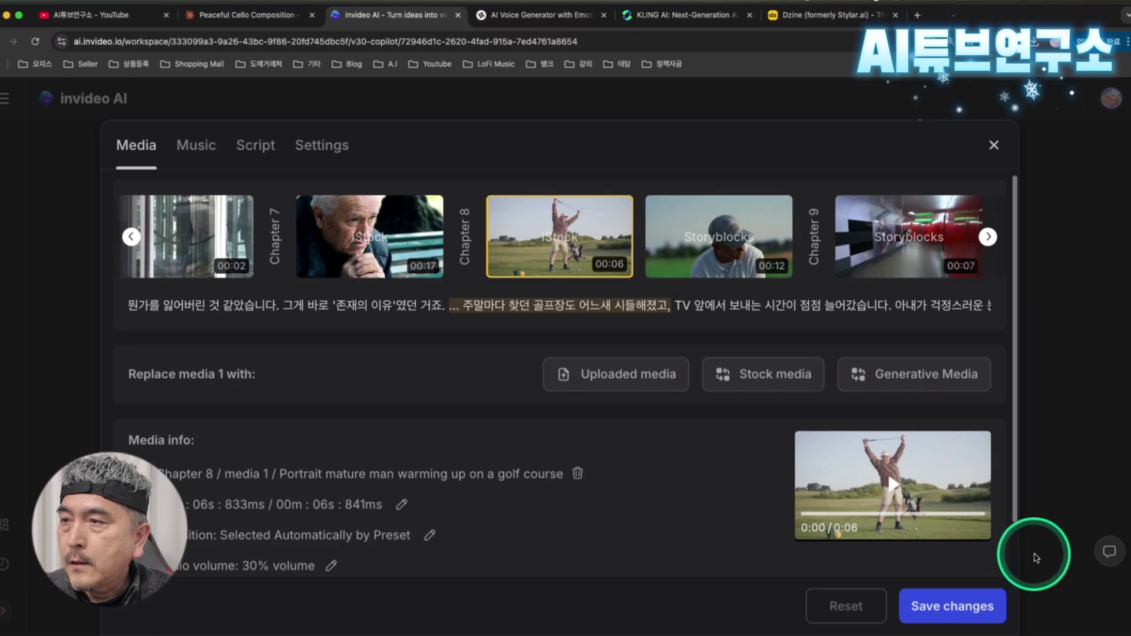
click(931, 608)
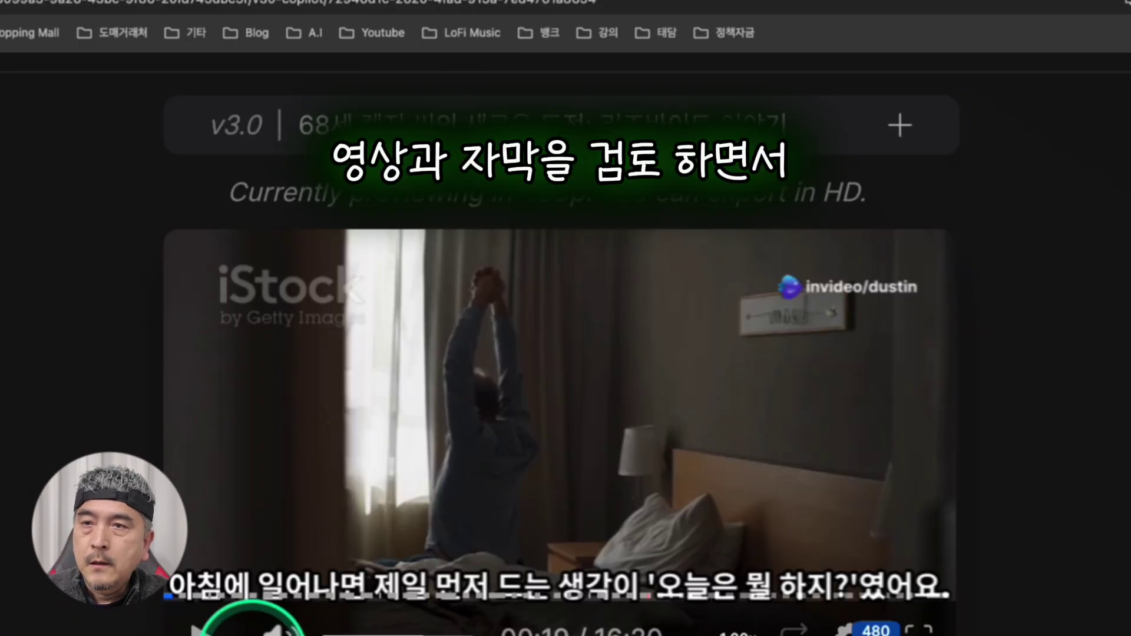
Resume the preview and watch the Chapter 2 to Chapter 5 scenes to check that footage and subtitles match
click(199, 629)
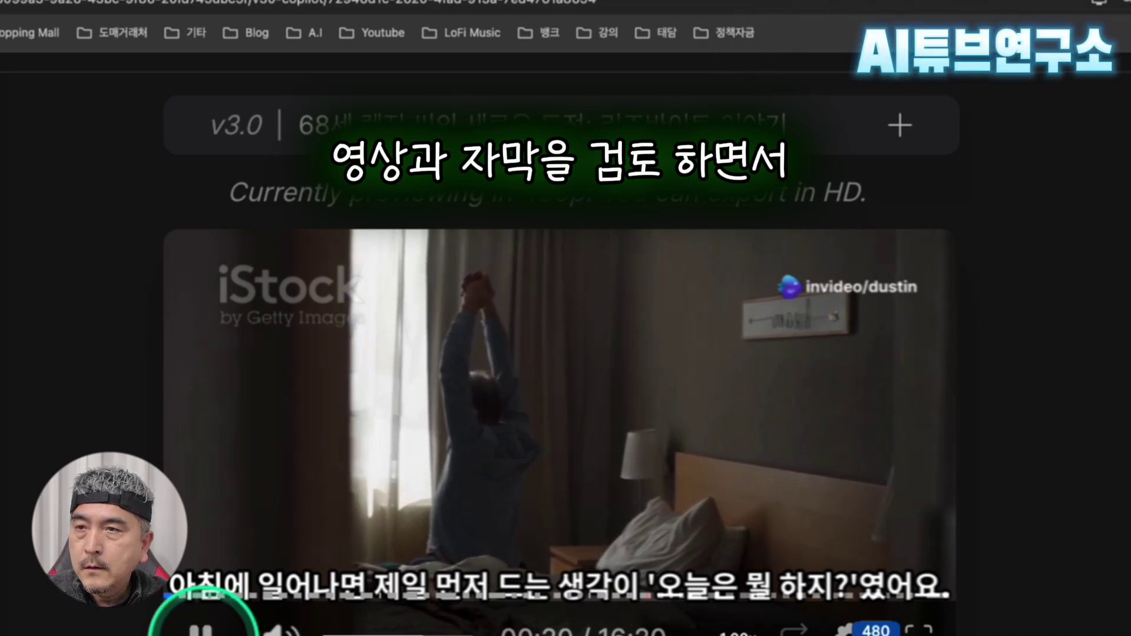
scroll(1123, 556, down, 2)
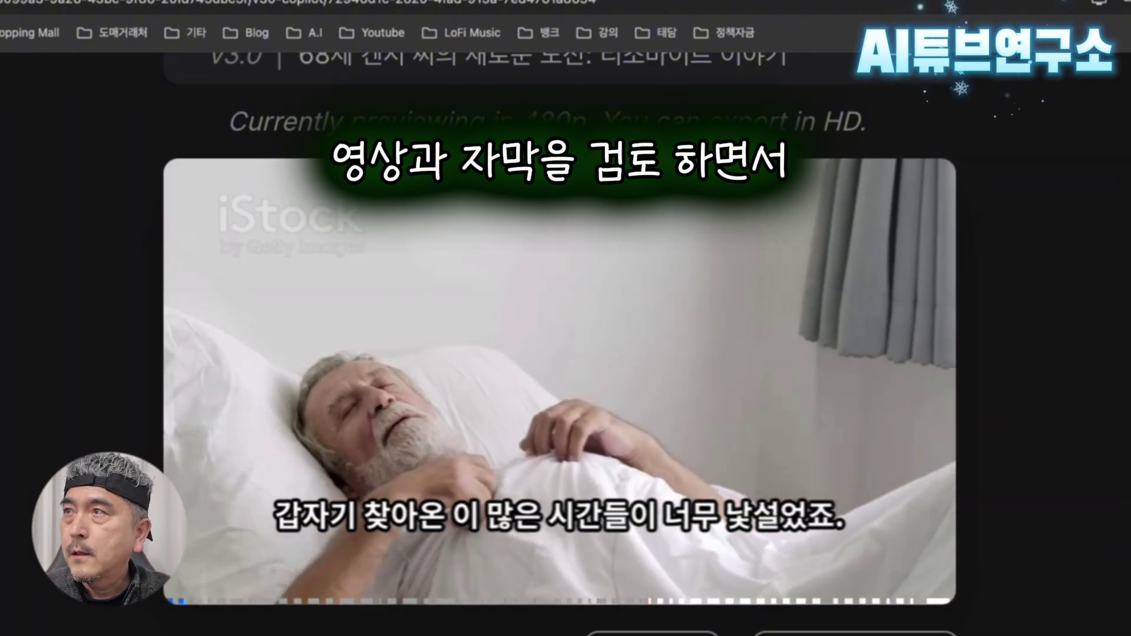
scroll(1122, 542, down, 3)
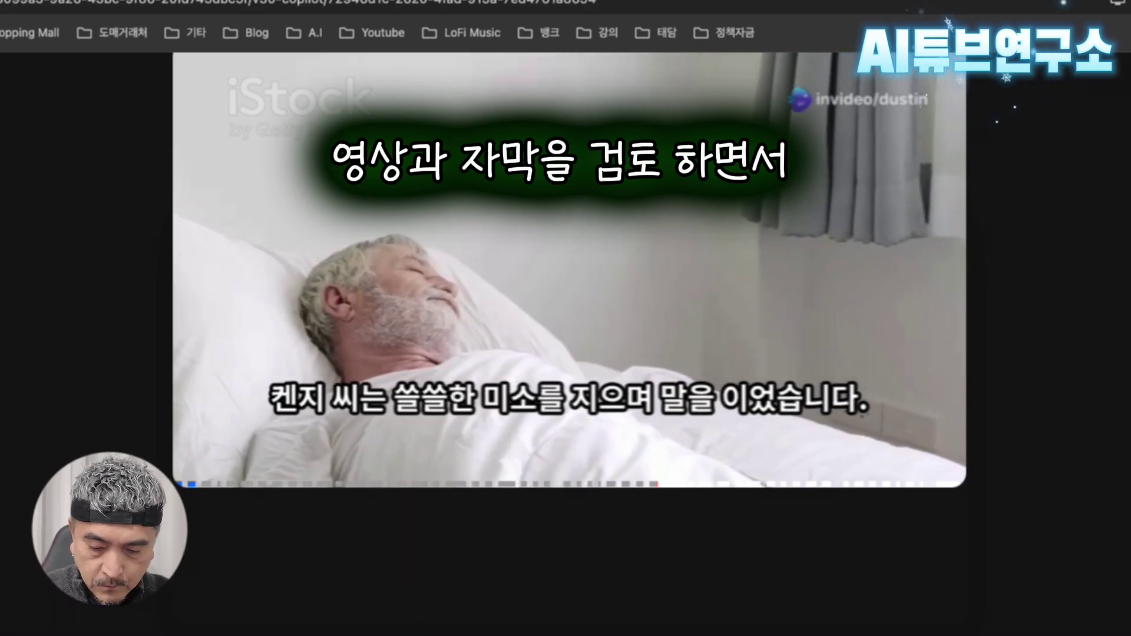
scroll(1122, 542, up, 3)
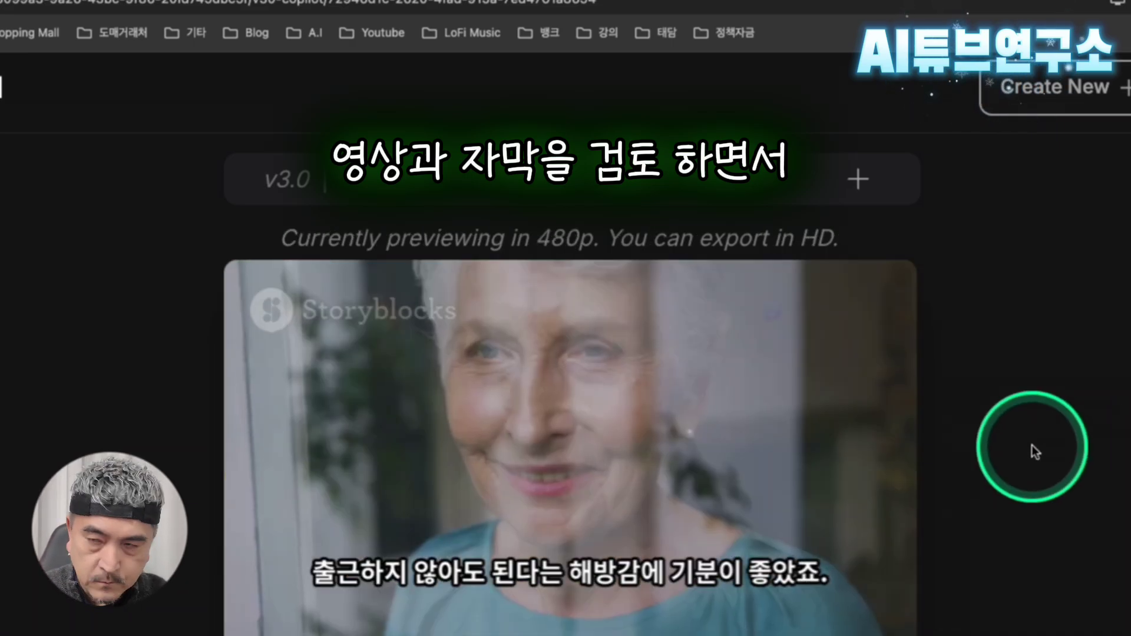
click(1032, 446)
key(super+minus)
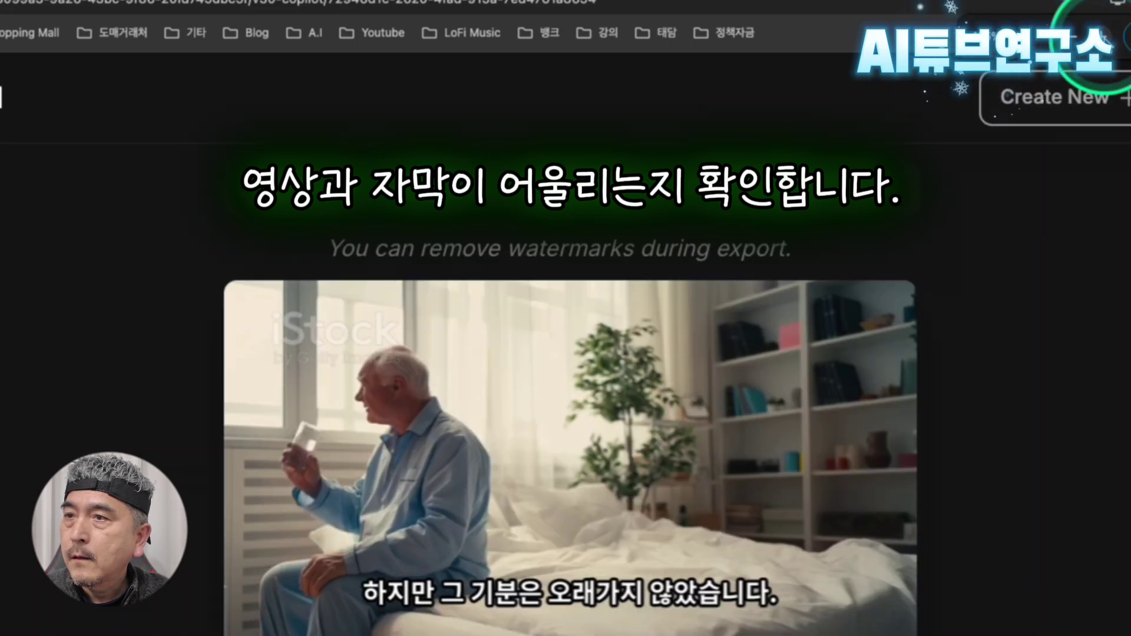
scroll(960, 400, down, 1)
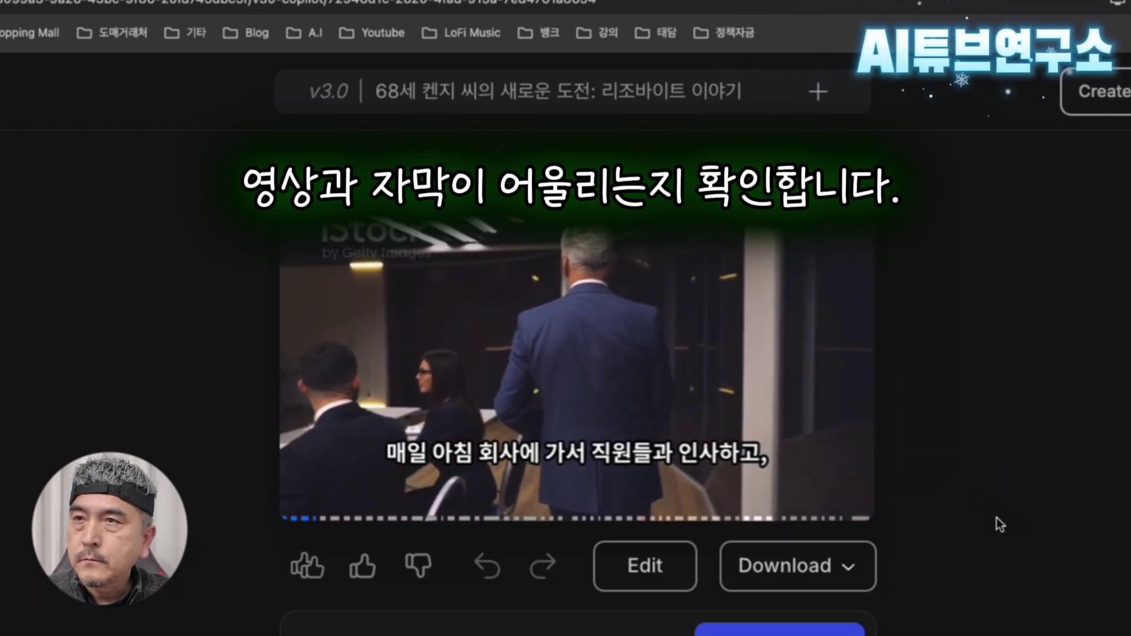
Skip ahead through the preview to about 02:55, 03:30 and 04:19 to check the footage against the subtitles
mouse_move(372, 506)
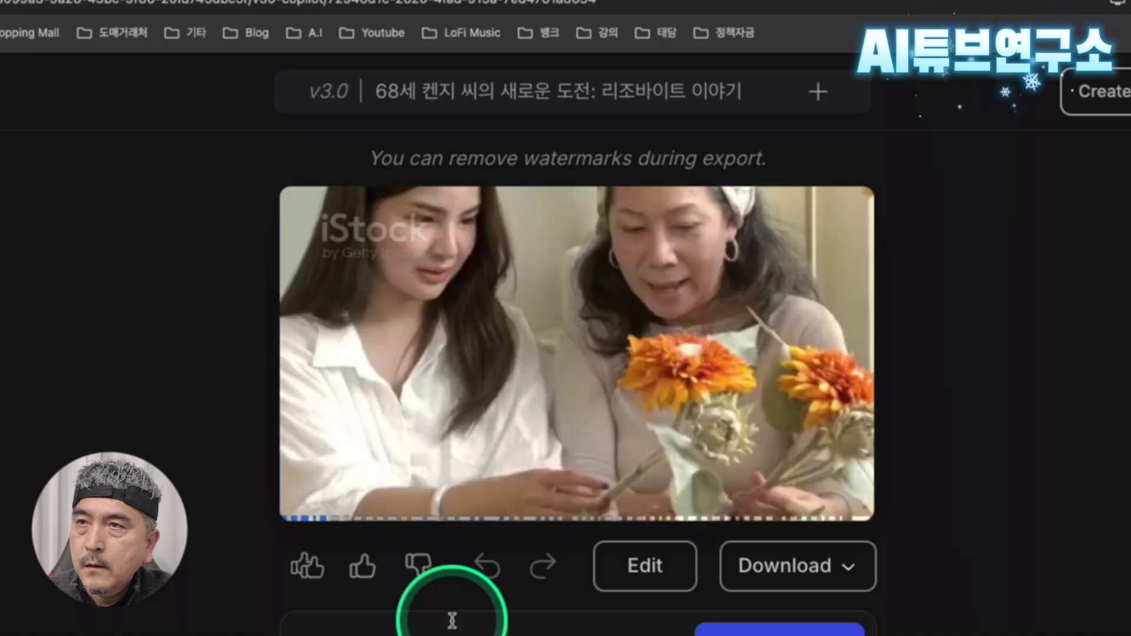
mouse_move(350, 496)
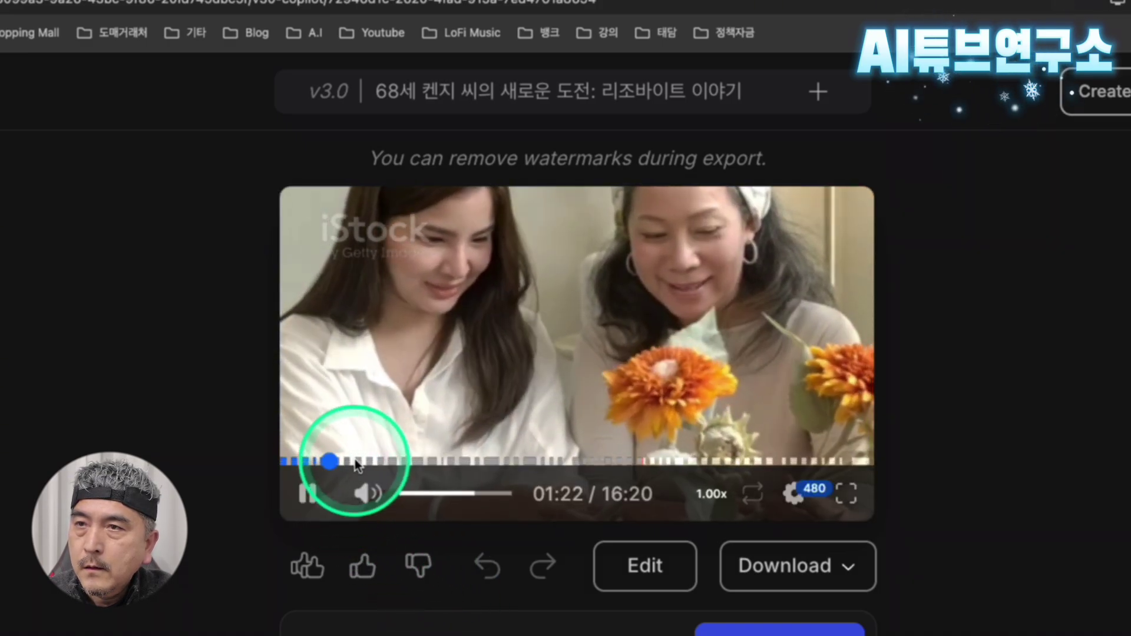
click(353, 461)
click(387, 461)
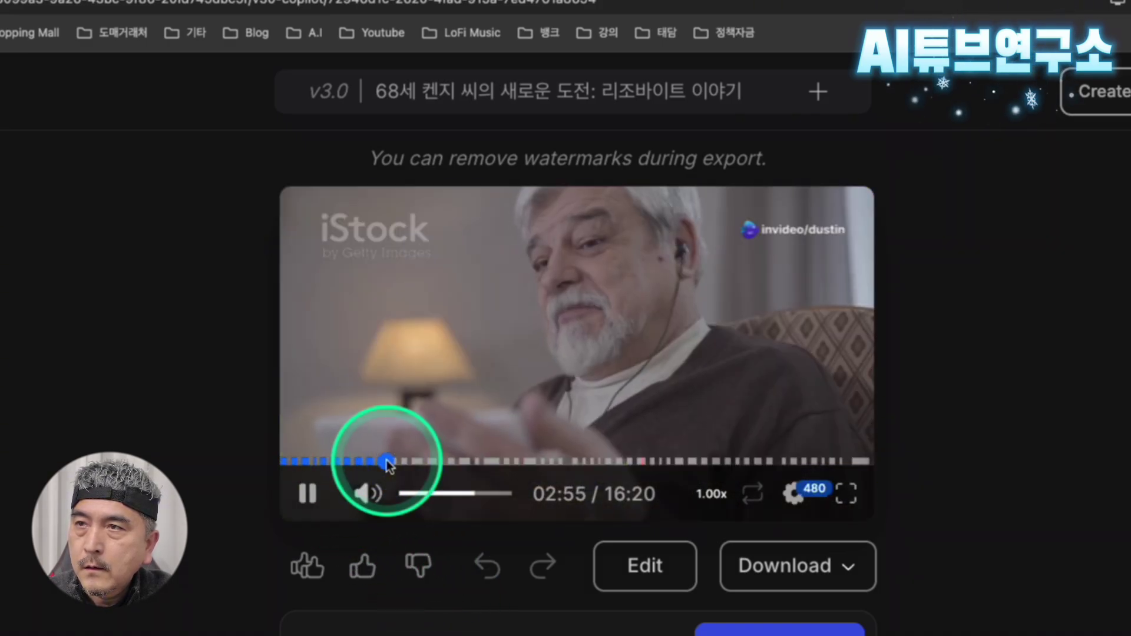
click(408, 460)
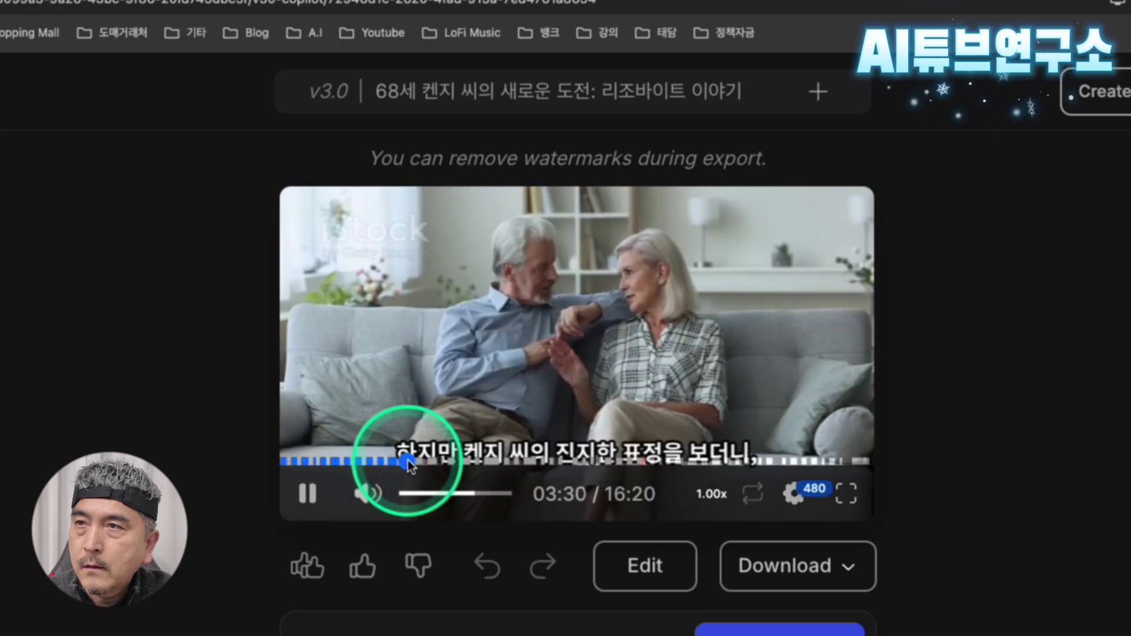
click(436, 461)
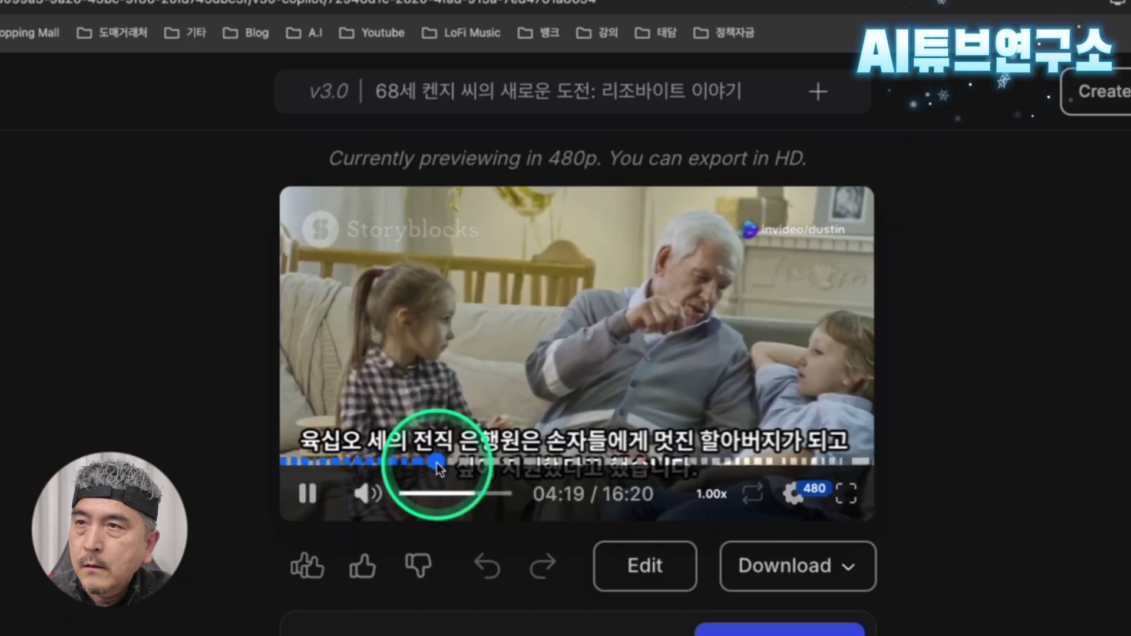
Skip ahead past 04:19 and watch the preview through about 06:47, pausing to check that footage and subtitles match
click(479, 461)
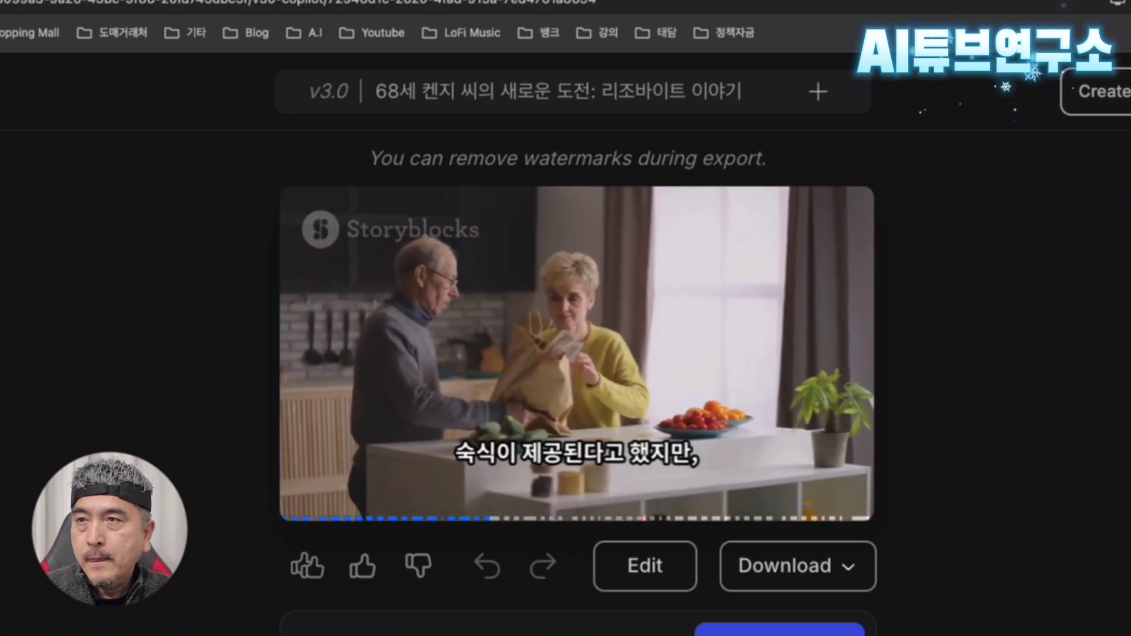
click(577, 617)
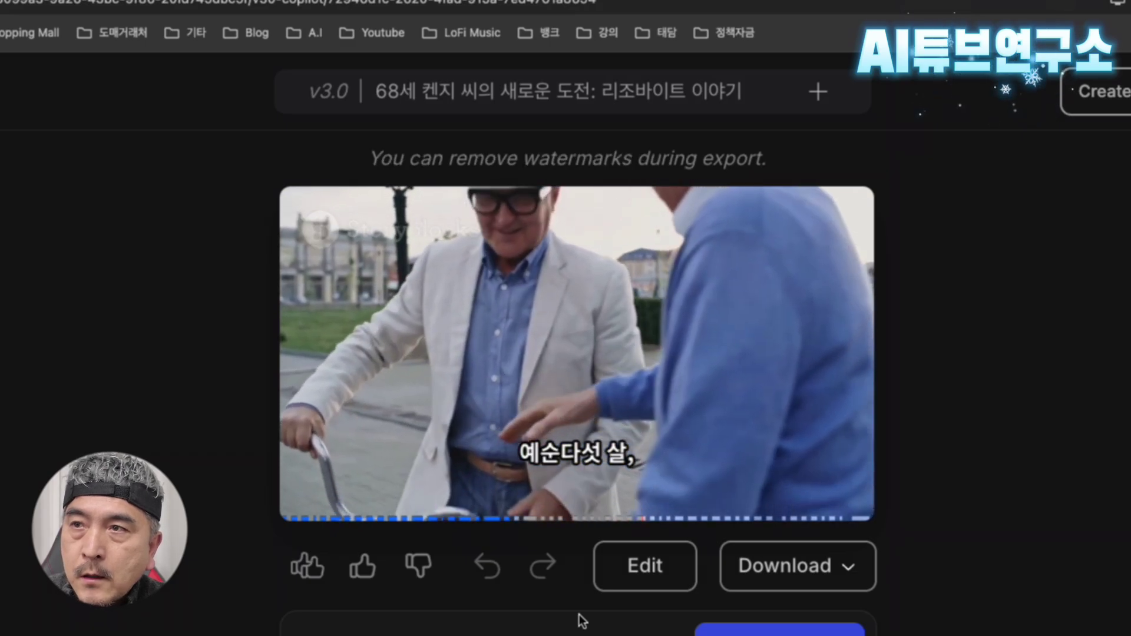
mouse_move(588, 480)
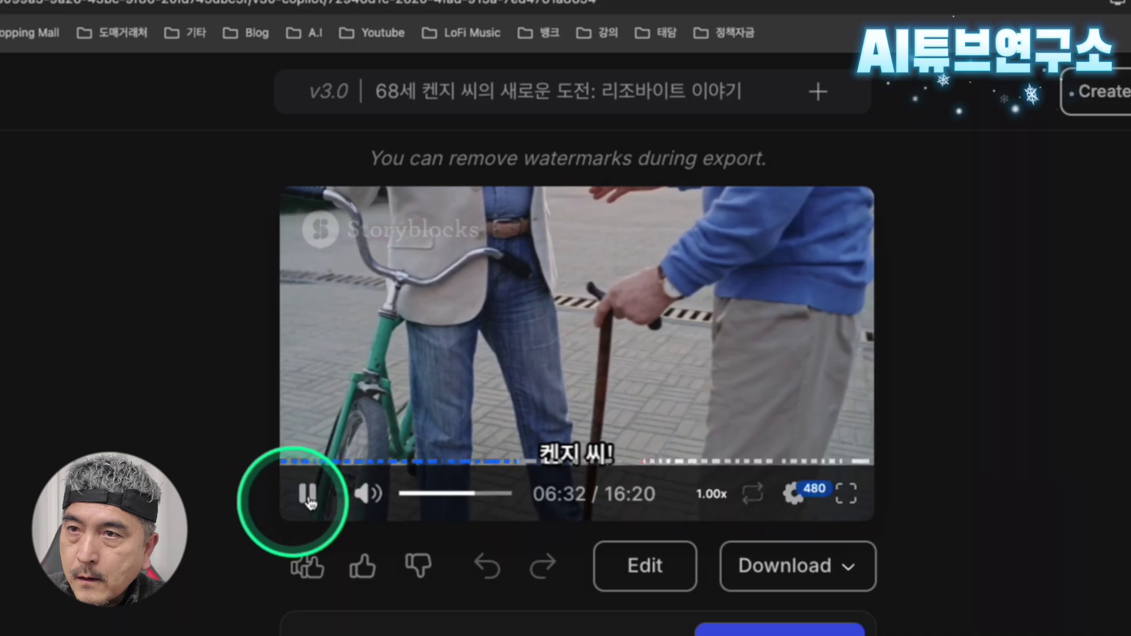
click(312, 495)
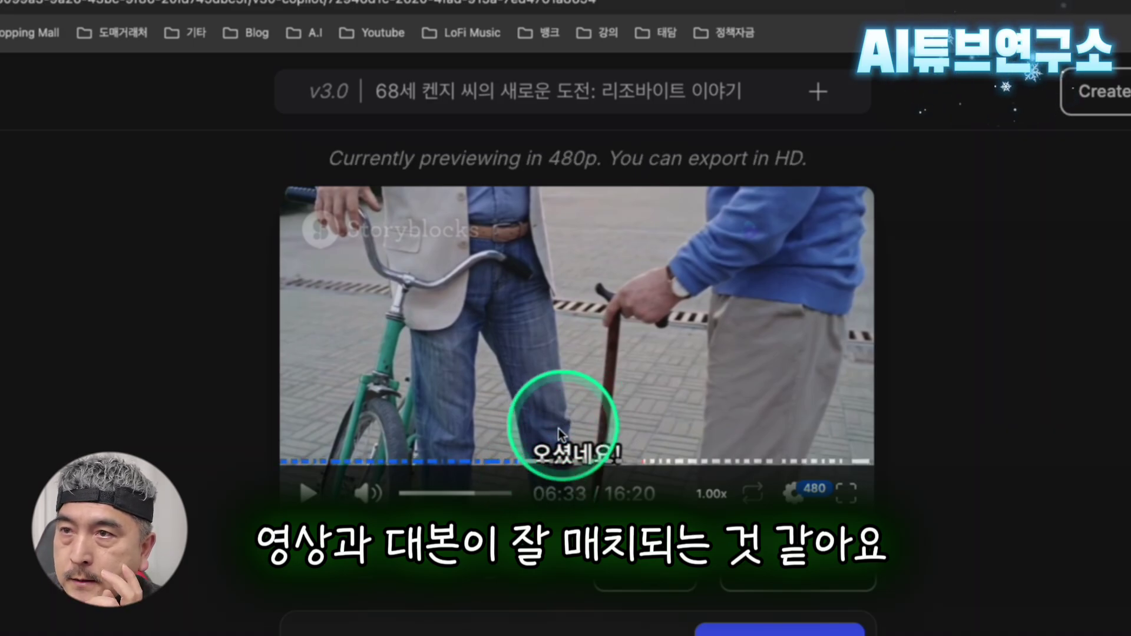
click(311, 493)
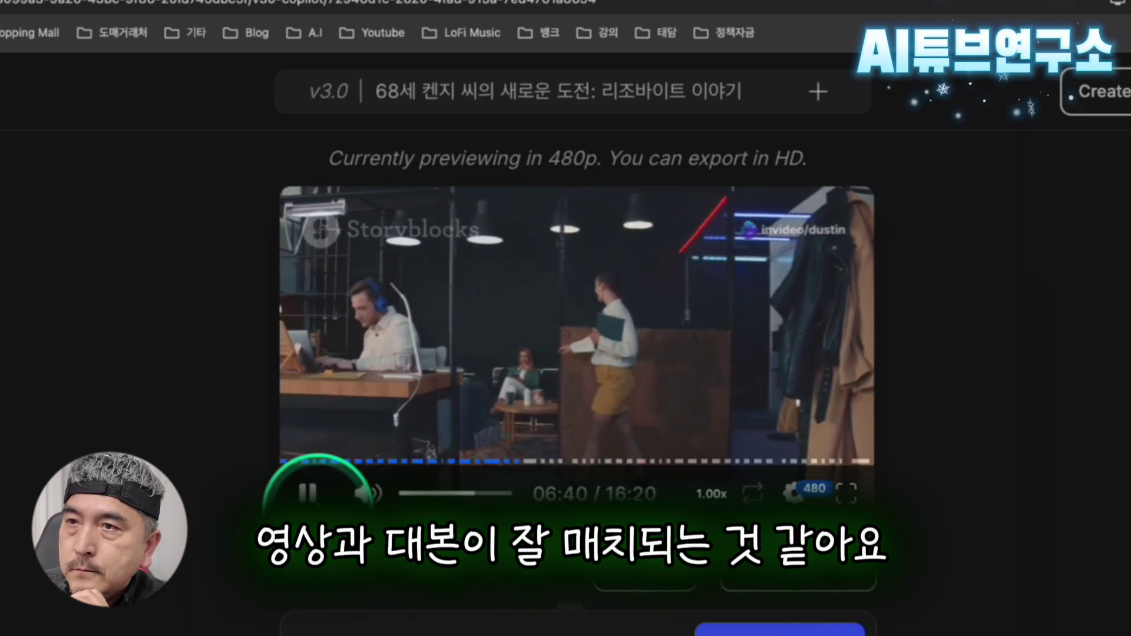
click(310, 495)
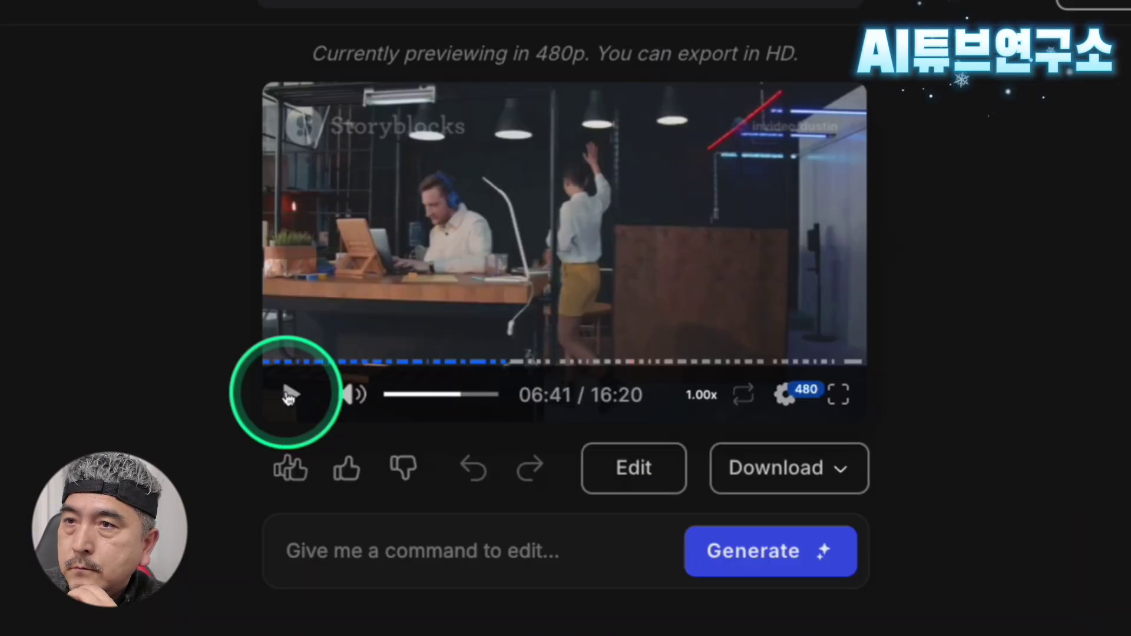
click(308, 494)
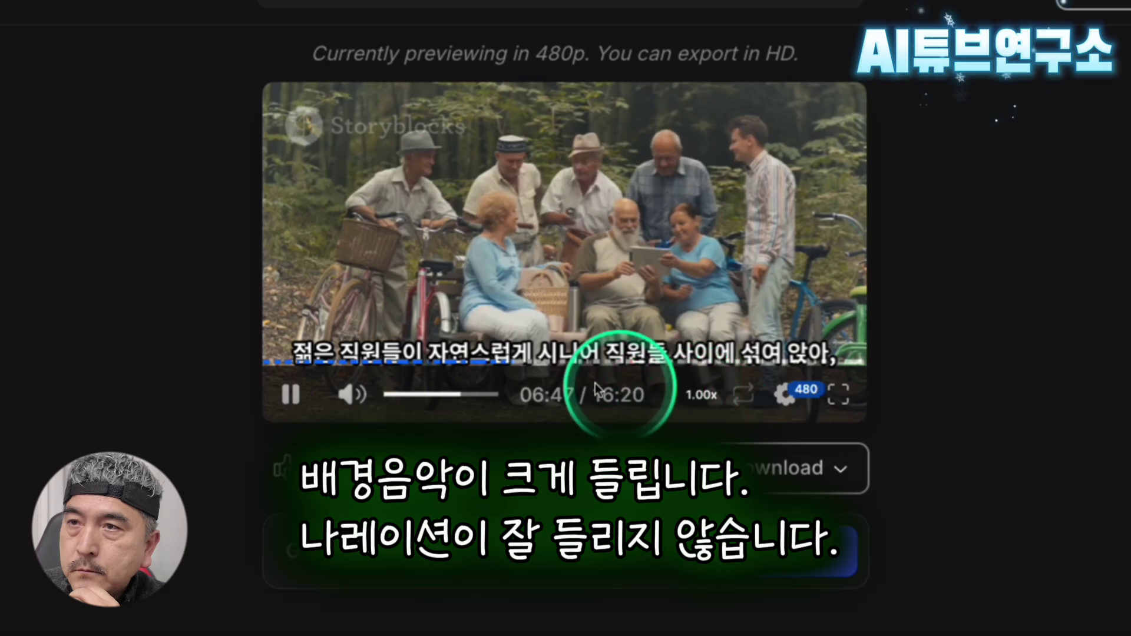
Sample the preview at about 07:18, 08:02, 08:34 and 09:07, checking footage and music loudness, and pause it
click(534, 362)
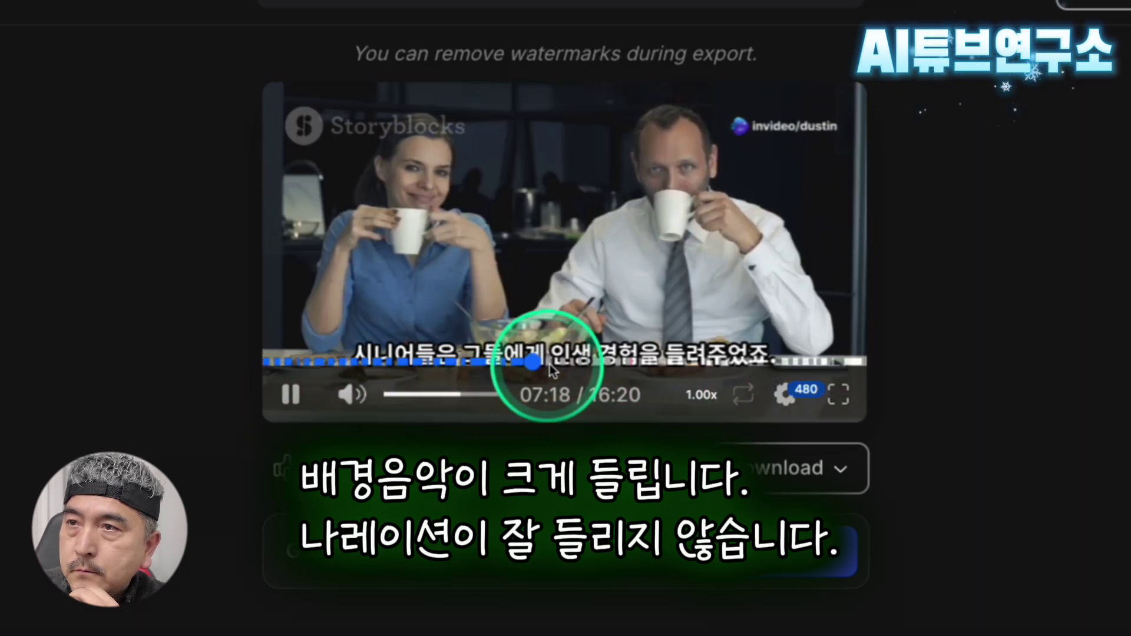
click(560, 362)
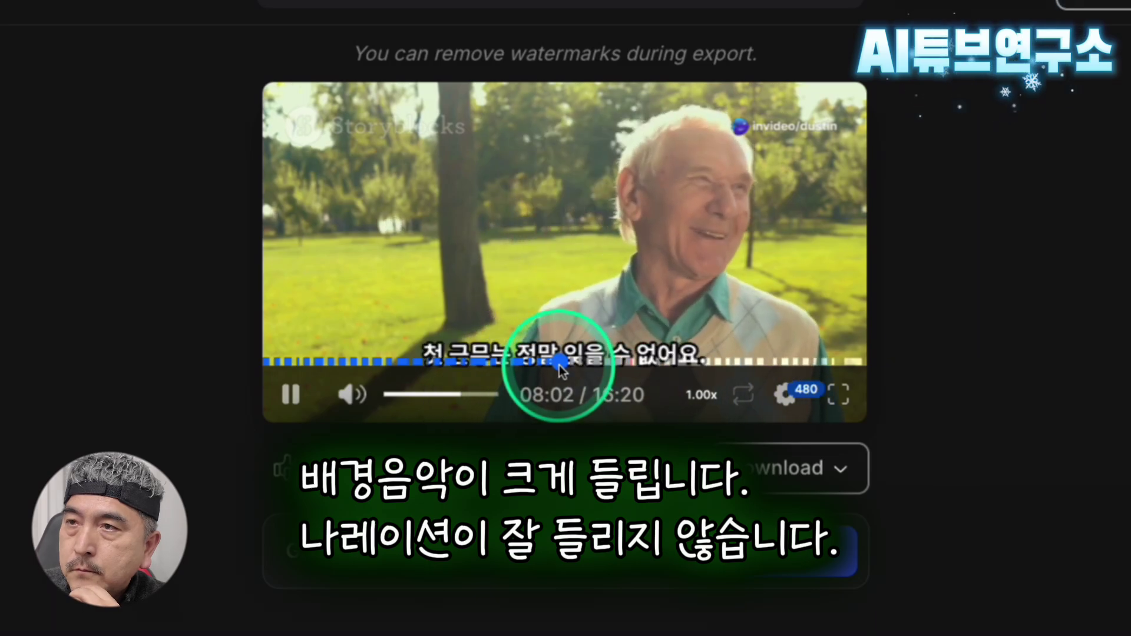
click(577, 364)
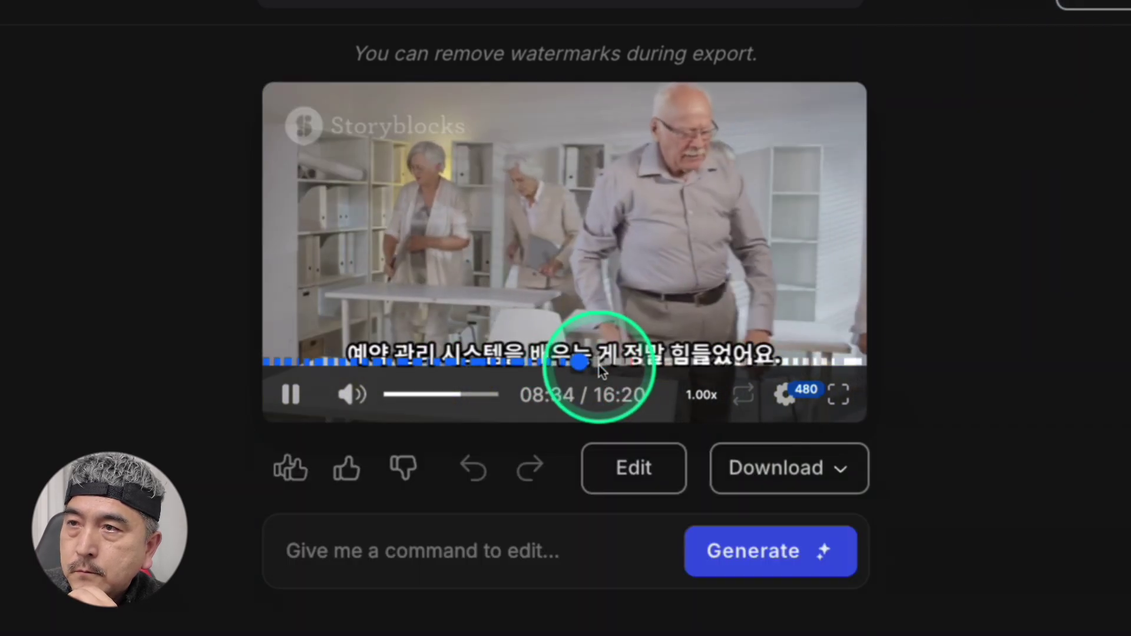
click(597, 364)
click(291, 396)
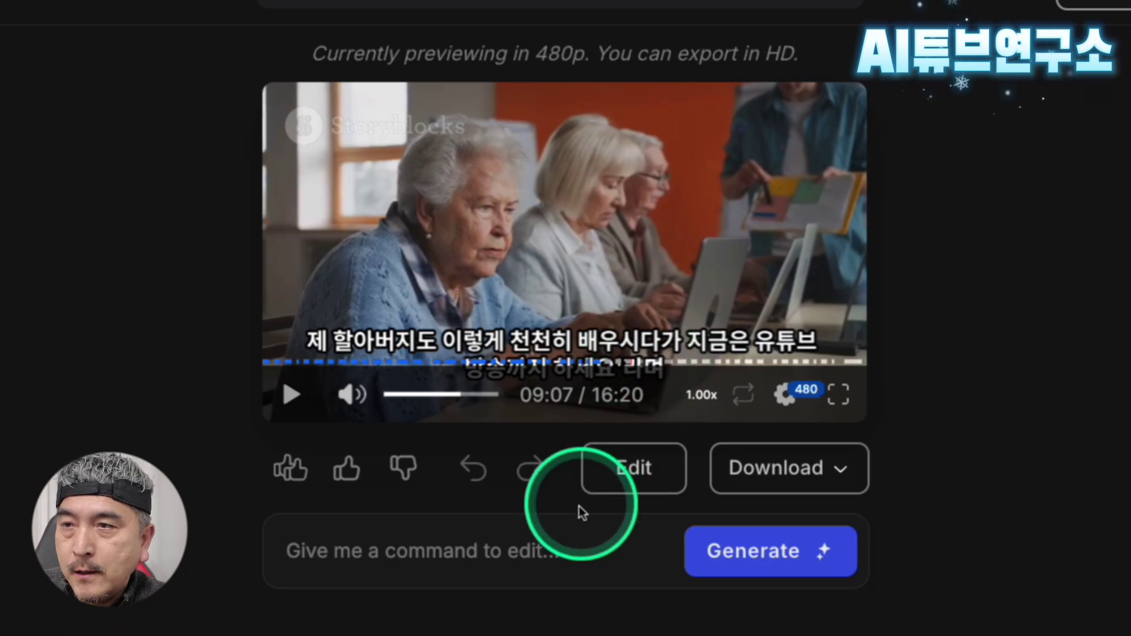
Submit the edit command "전체 챕터에서 배경음악 볼륨을 23%로 낮춰" to lower the background music in all chapters
click(523, 556)
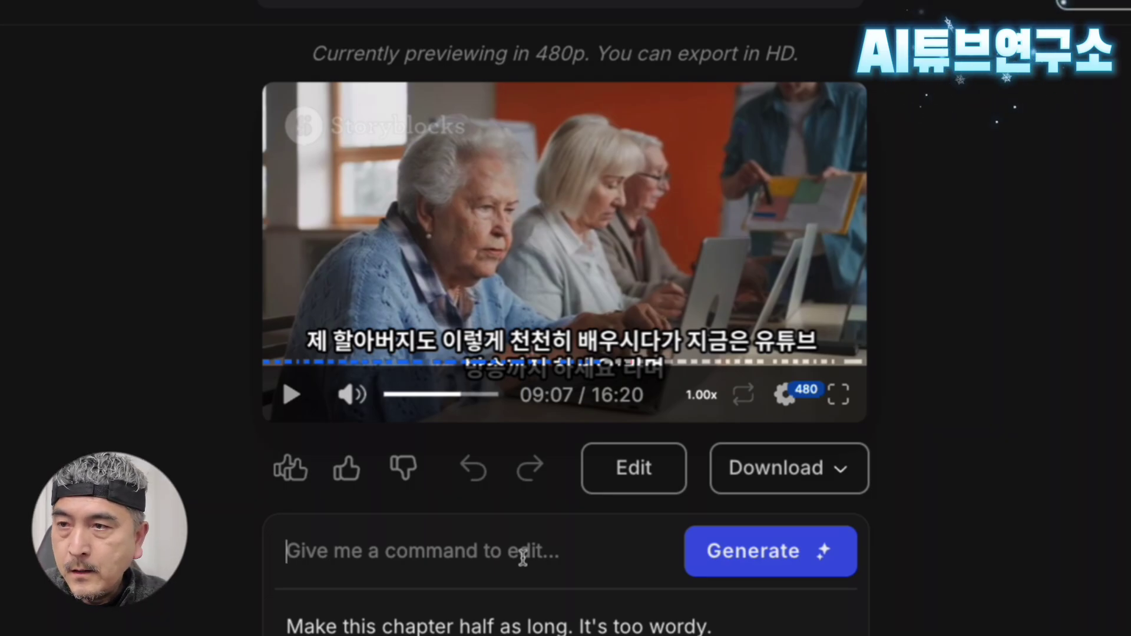
click(399, 612)
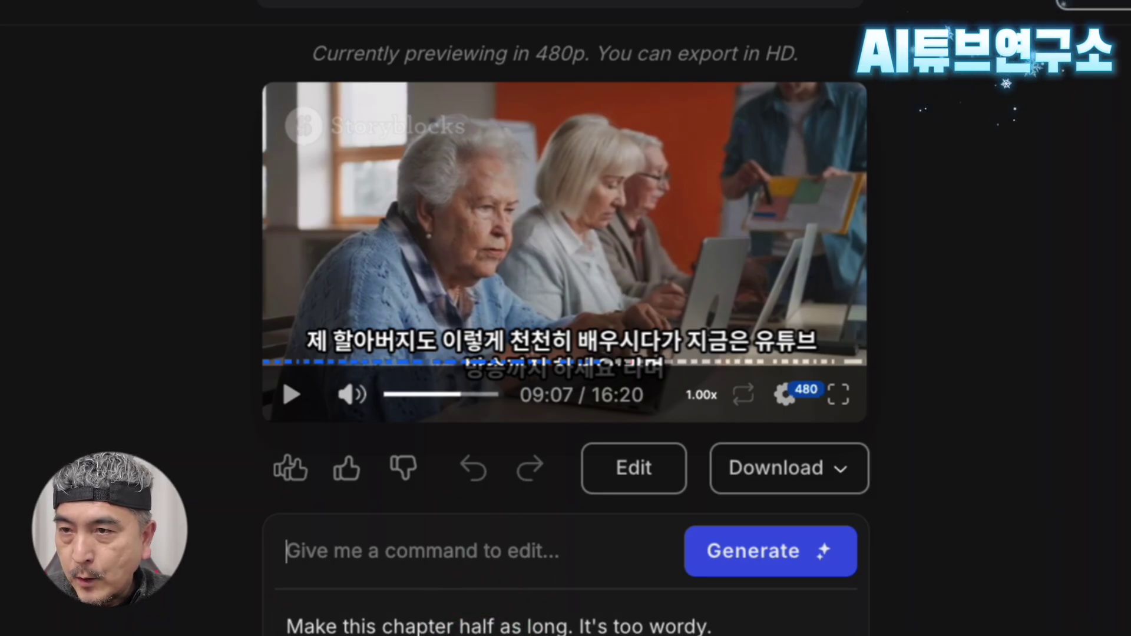
click(445, 554)
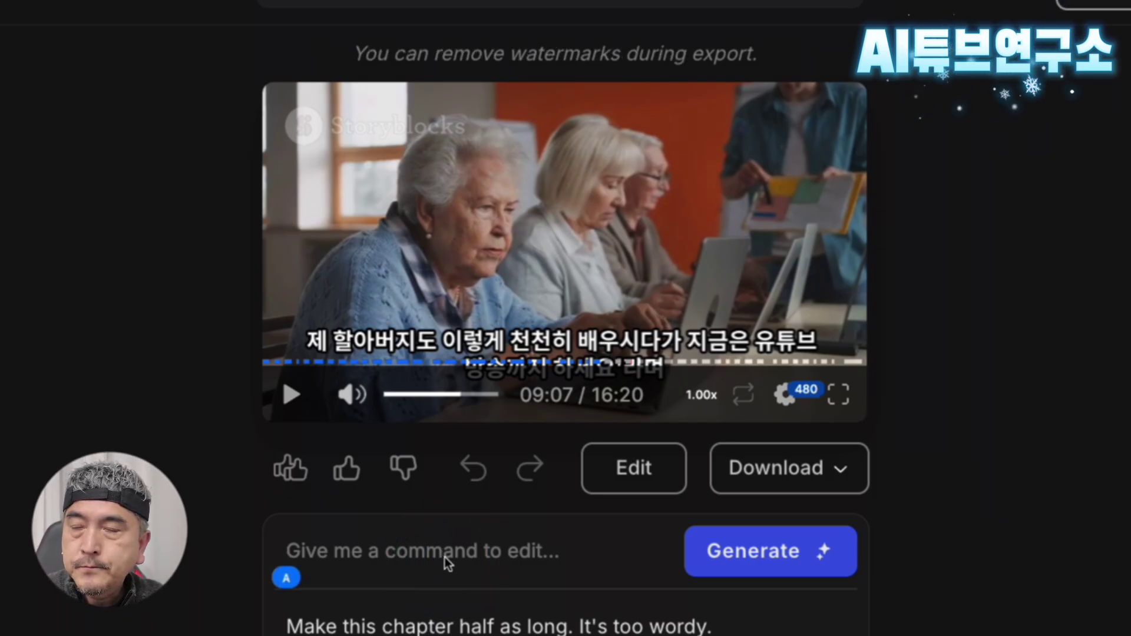
text(qo)
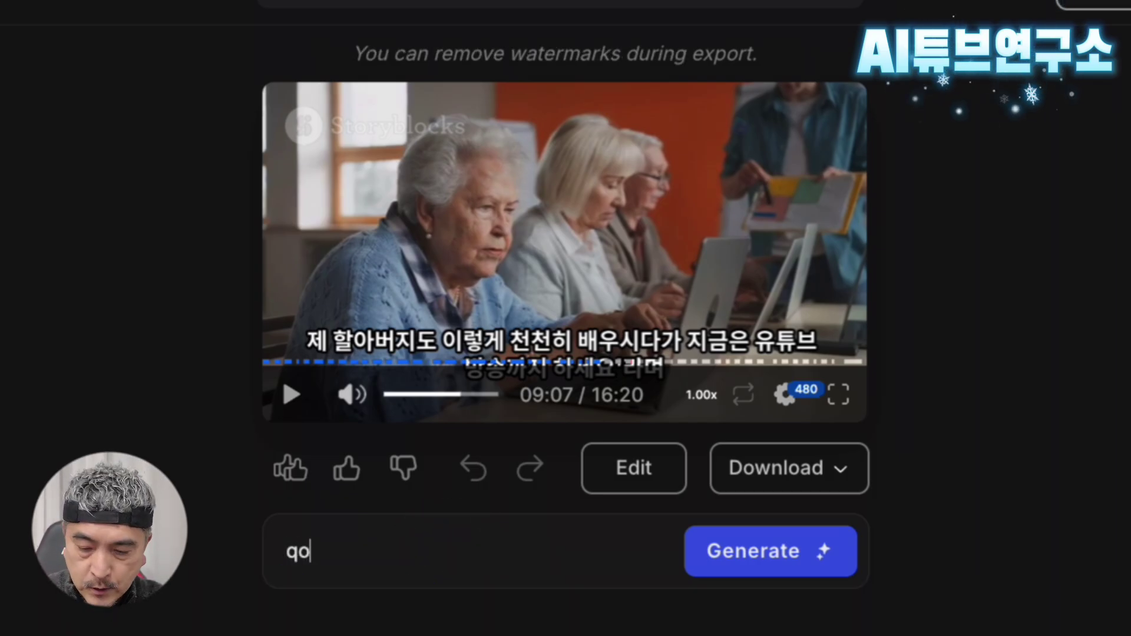
key(BackSpace)
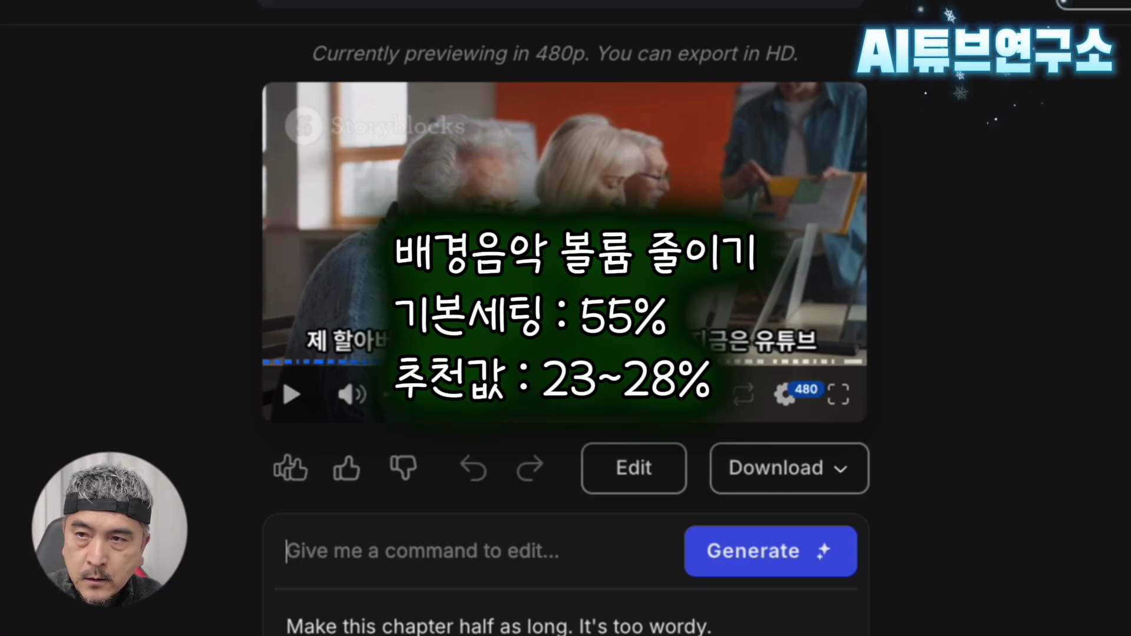
text(제)
text(체)
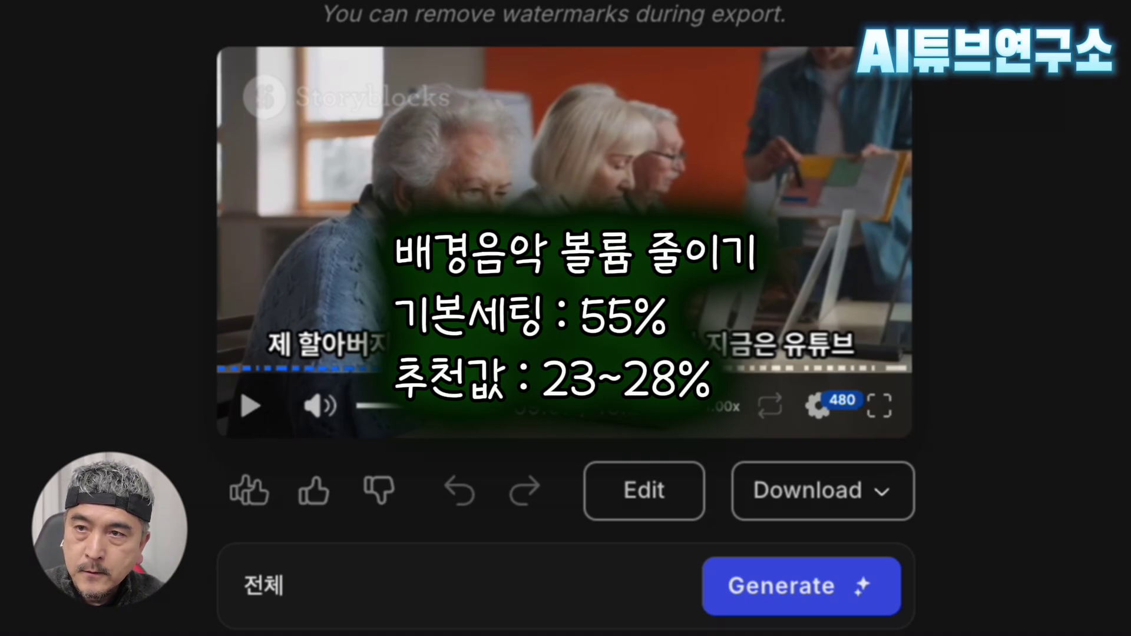
text(ㅊ)
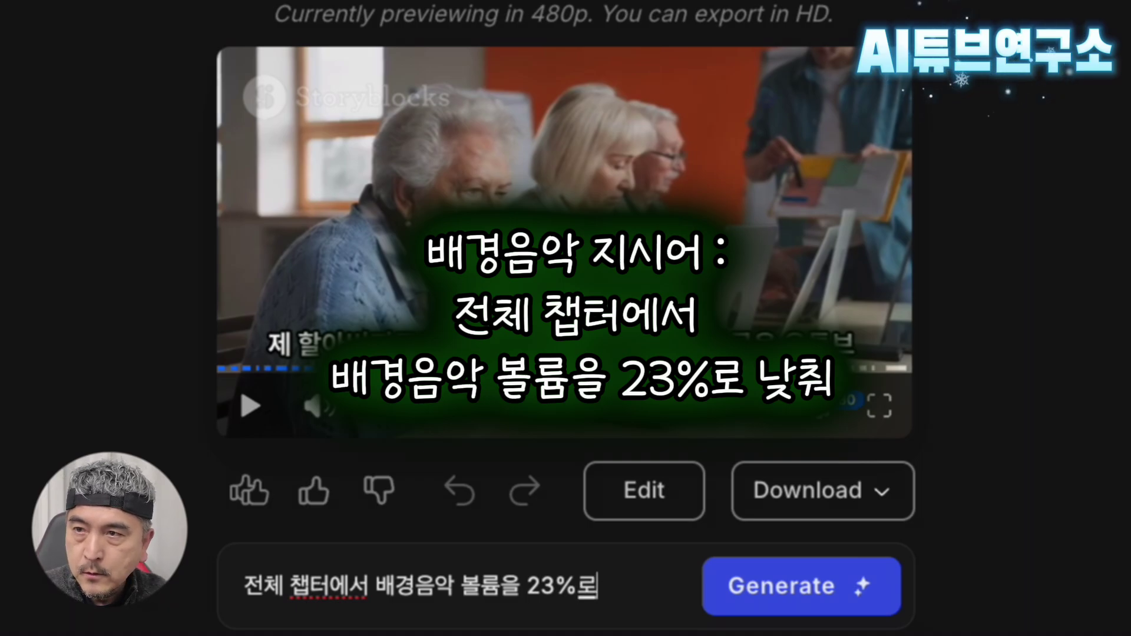
text(추)
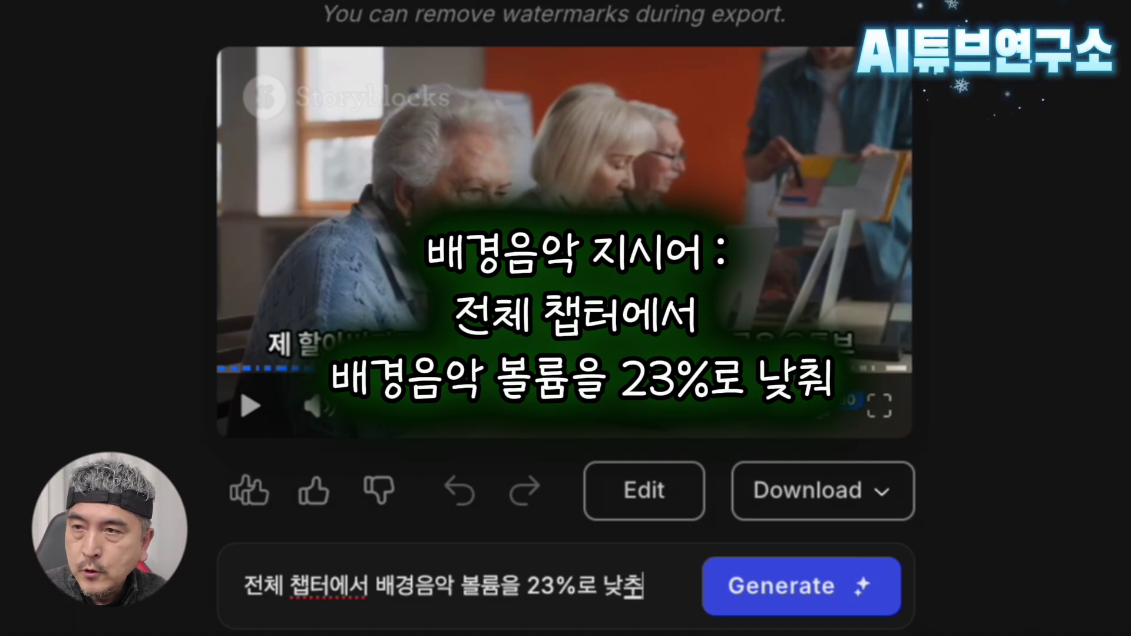
key(Return)
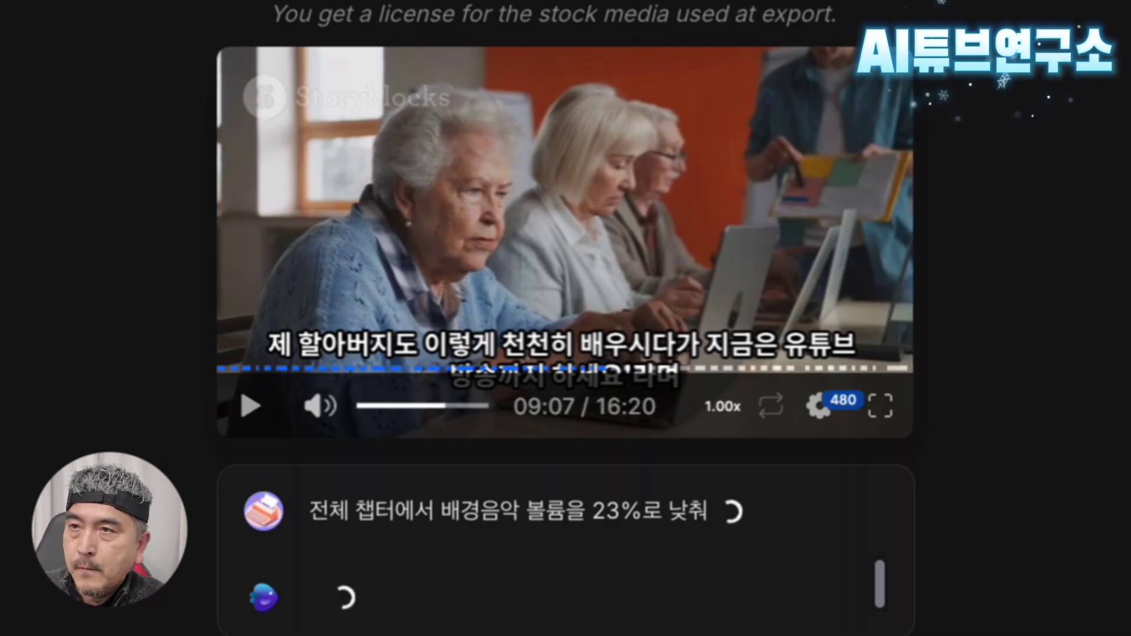
Play the edited preview from 09:07 for a few seconds to check the background music level, and pause it
scroll(442, 580, down, 1)
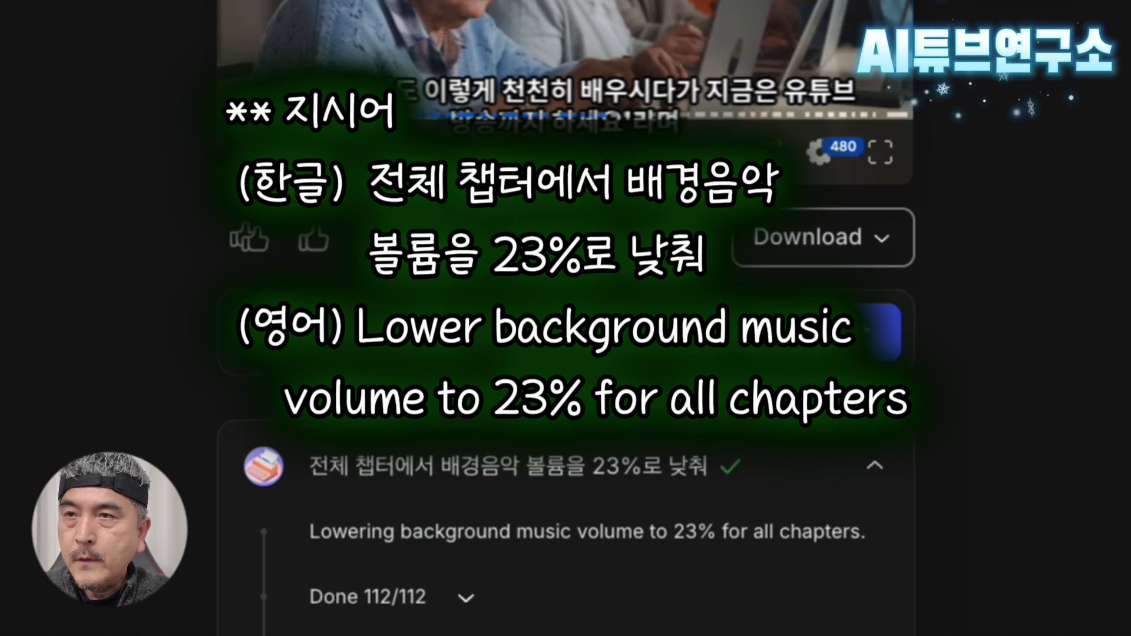
click(249, 164)
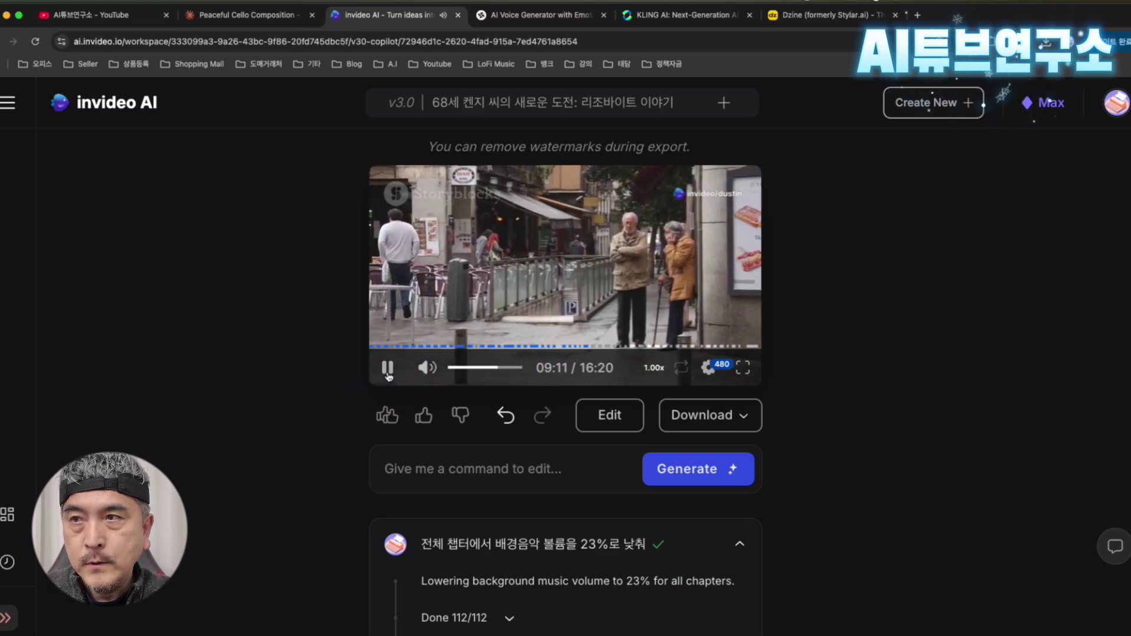
click(388, 371)
Open the video's script for editing and put the cursor in the Chapter 1 narration text
click(612, 415)
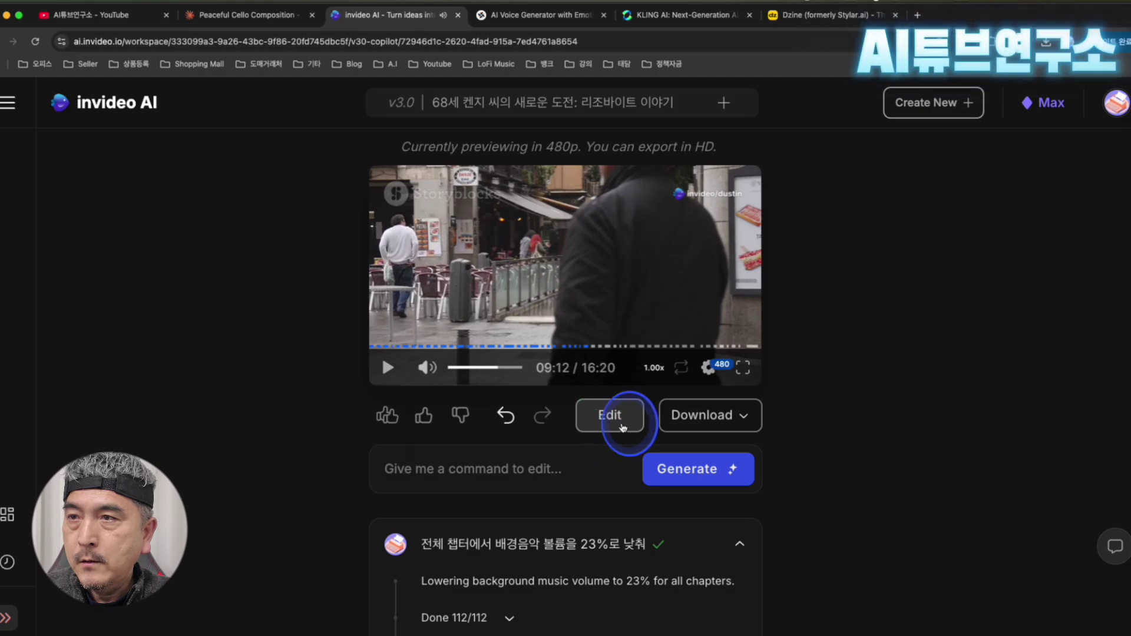
click(384, 158)
click(498, 350)
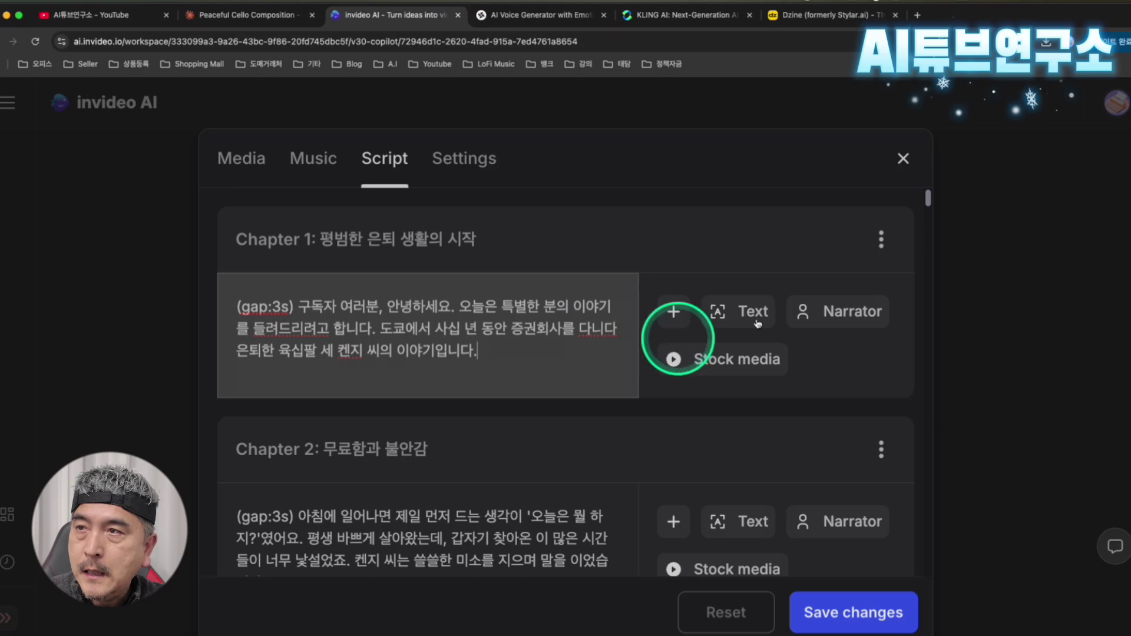
key(super+Down)
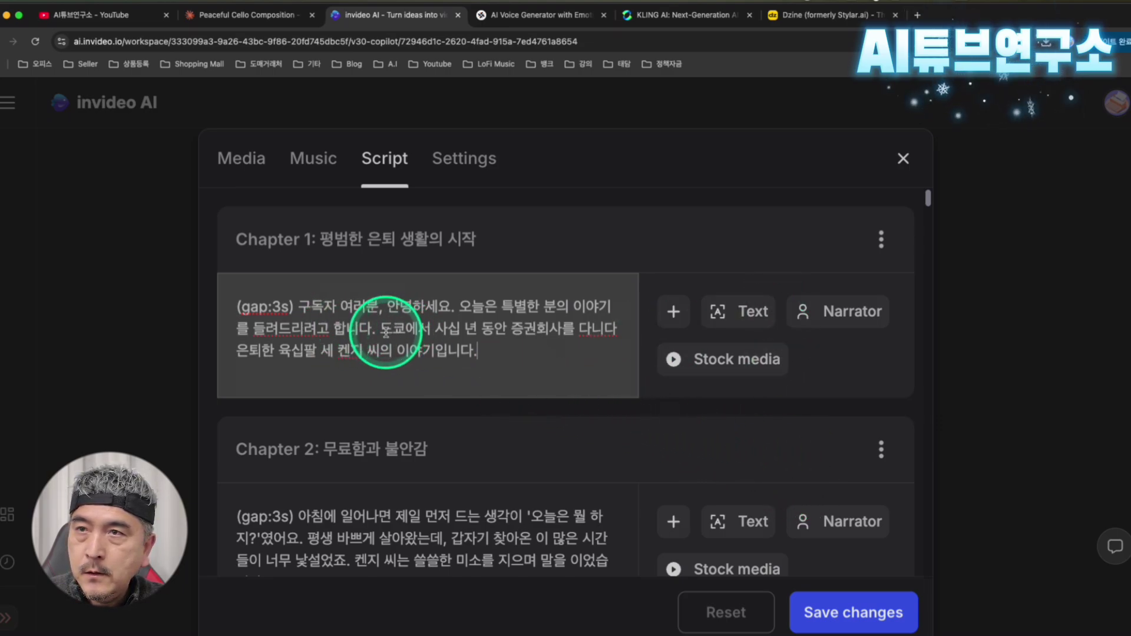
Split the Chapter 1 narration into two scenes before the sentence beginning "도쿄에서 사십 년 동안"
click(383, 332)
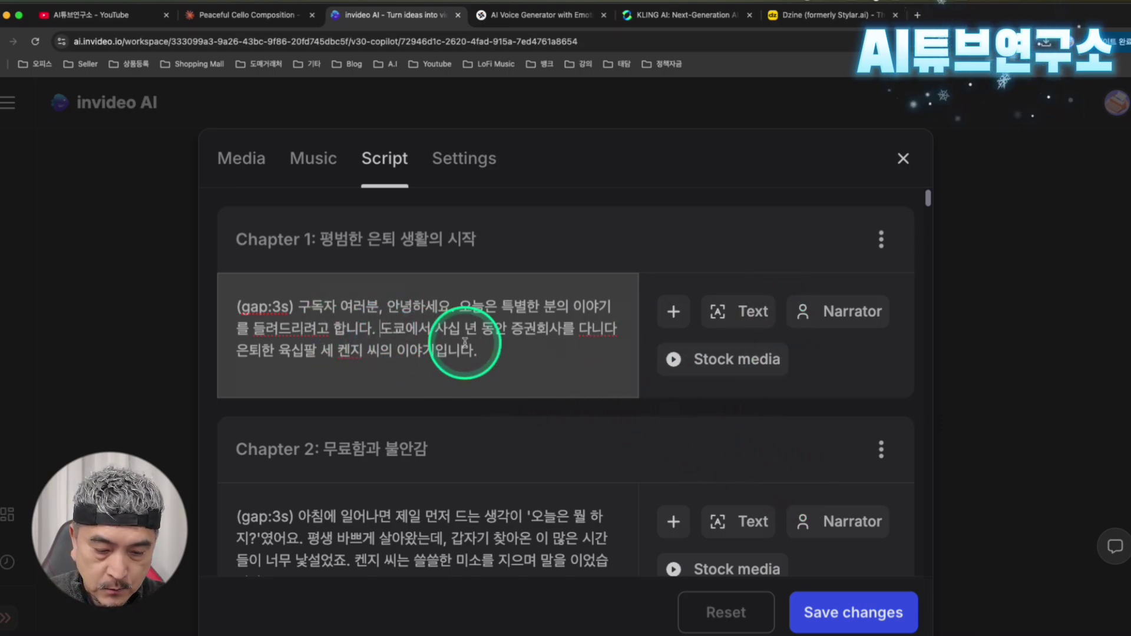
key(Return)
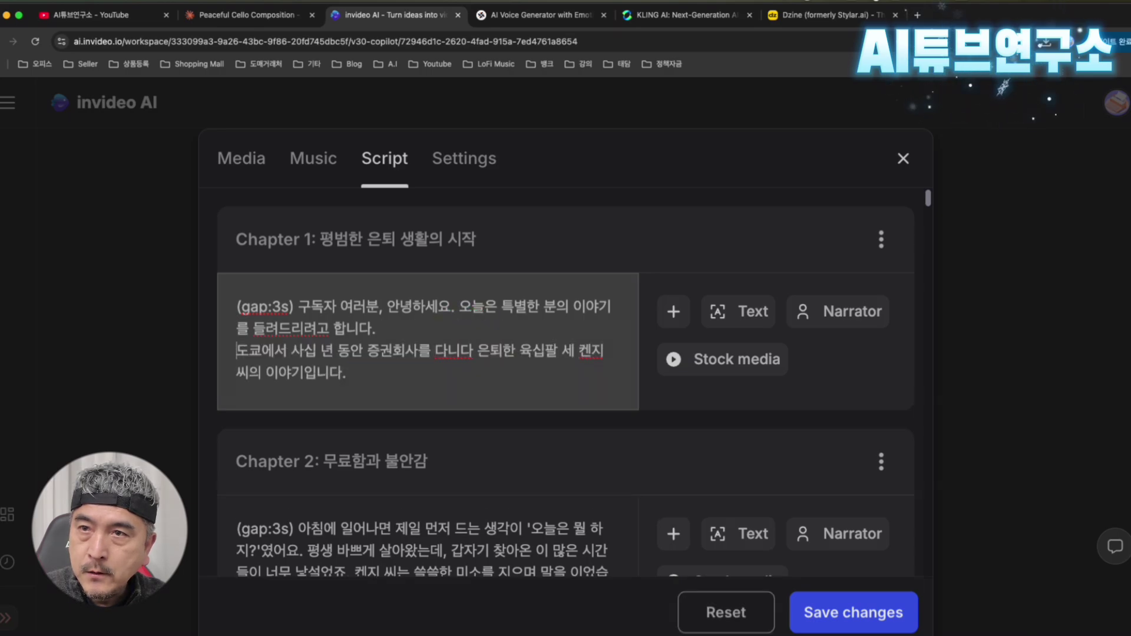
key(Return)
key(Return)
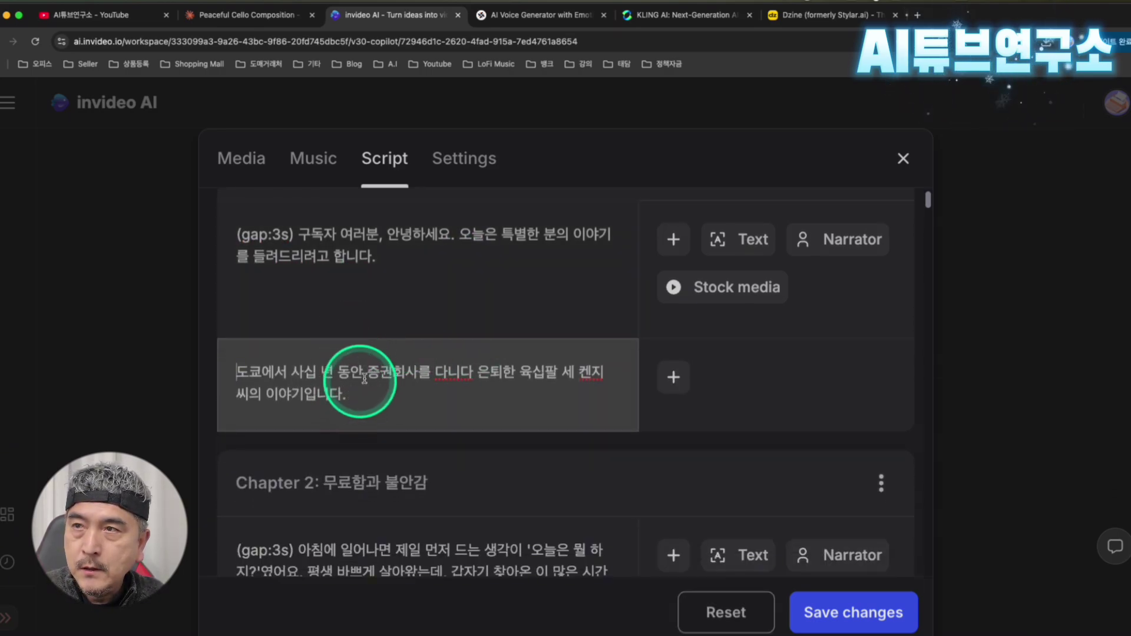
Merge the second Chapter 1 scene, beginning "도쿄에서", back into the first scene
click(445, 270)
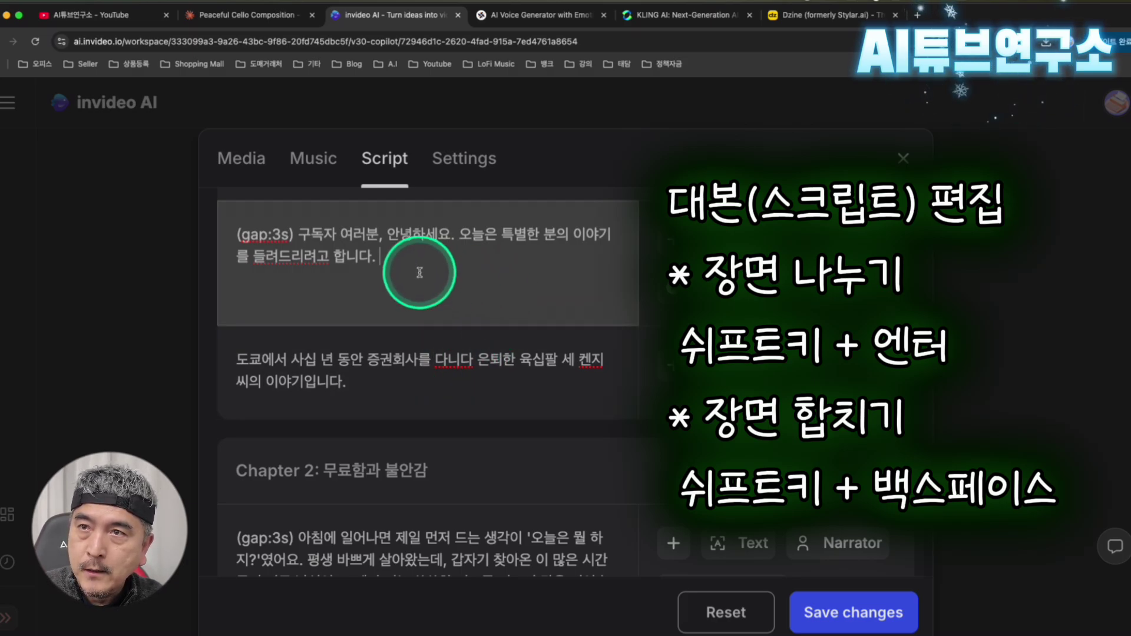
click(242, 364)
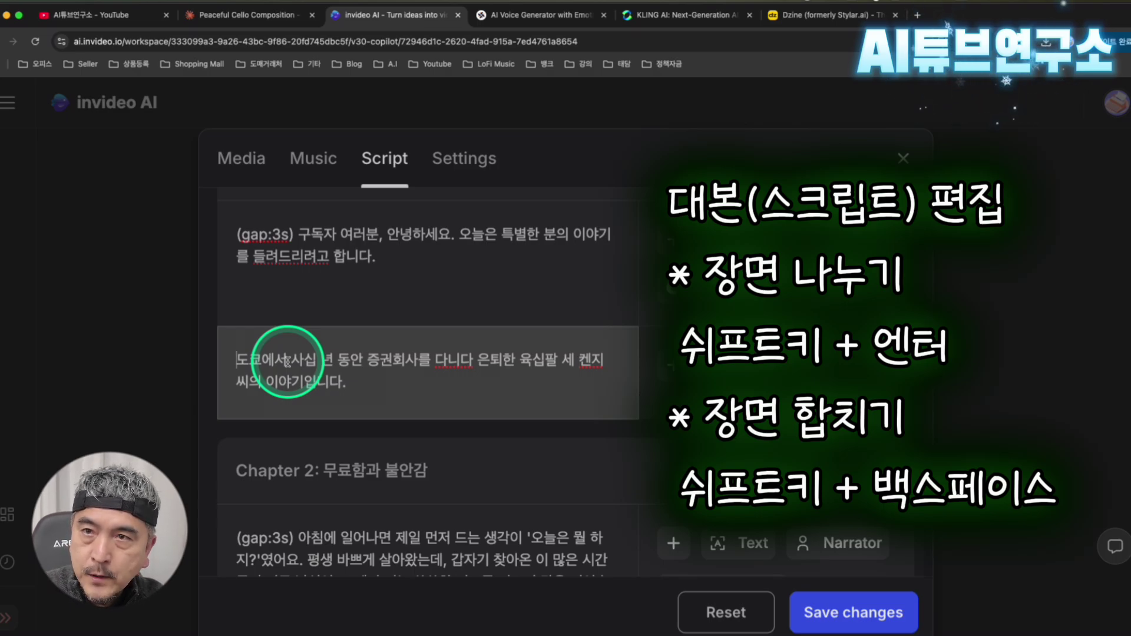
key(shift+BackSpace)
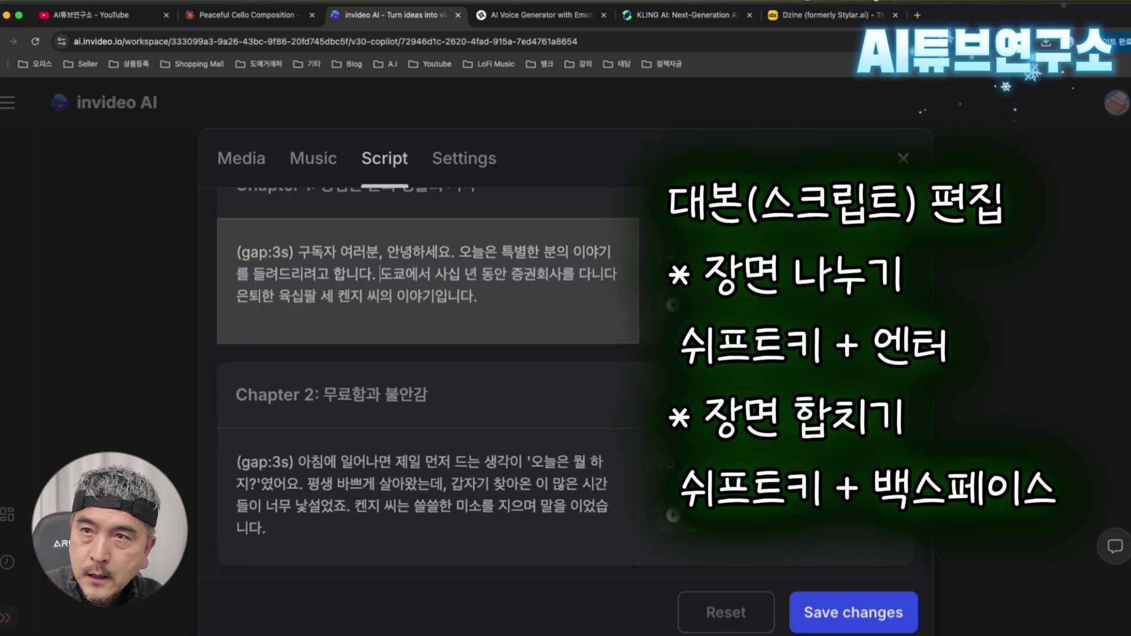
Divide the merged Chapter 1 scene again so that "도쿄에서 사십 년 동안" starts a separate scene
click(295, 365)
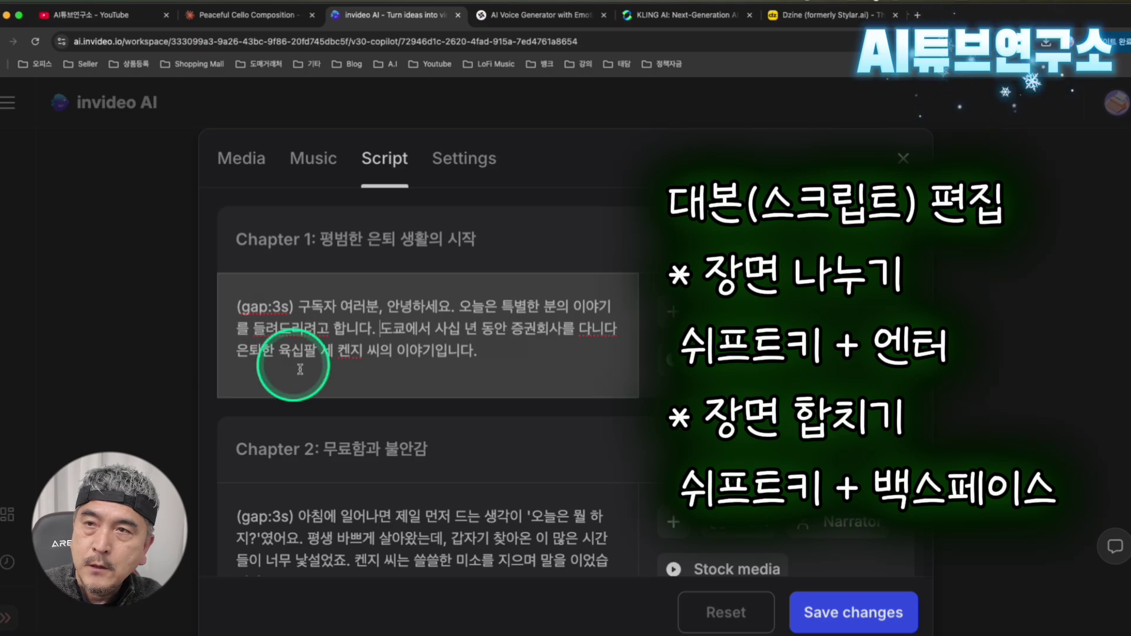
click(374, 361)
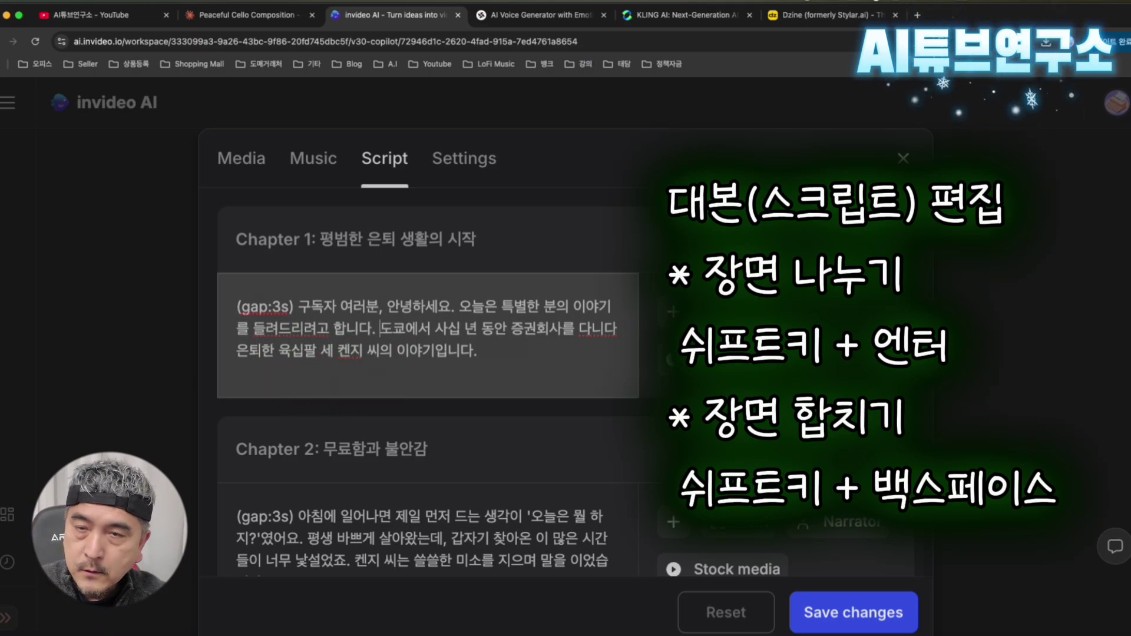
click(374, 361)
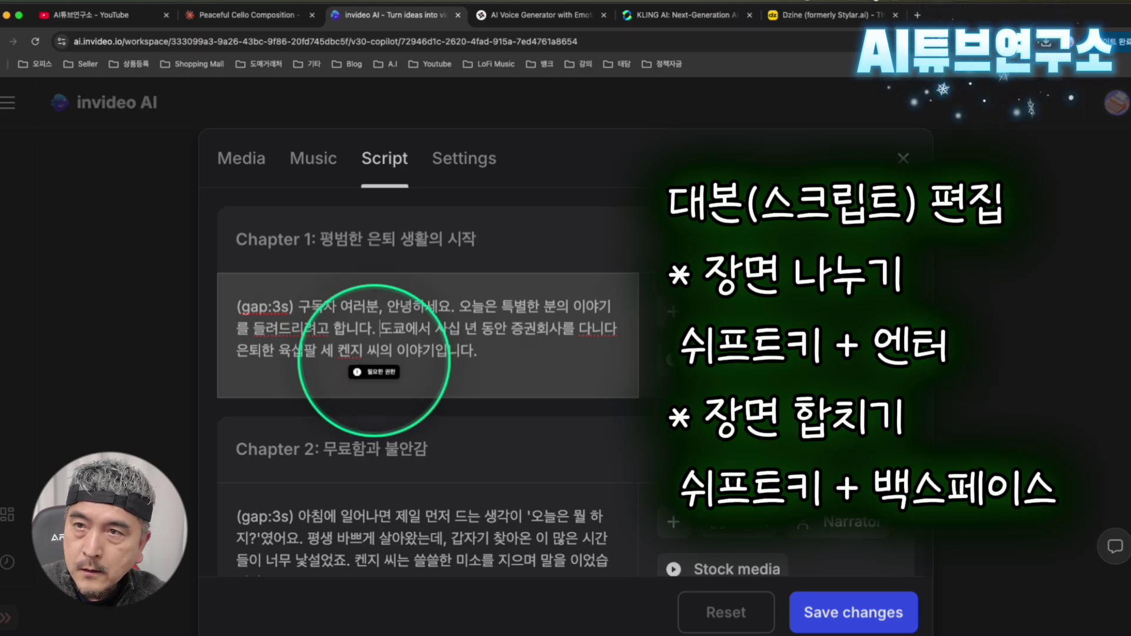
click(374, 362)
key(shift+Return)
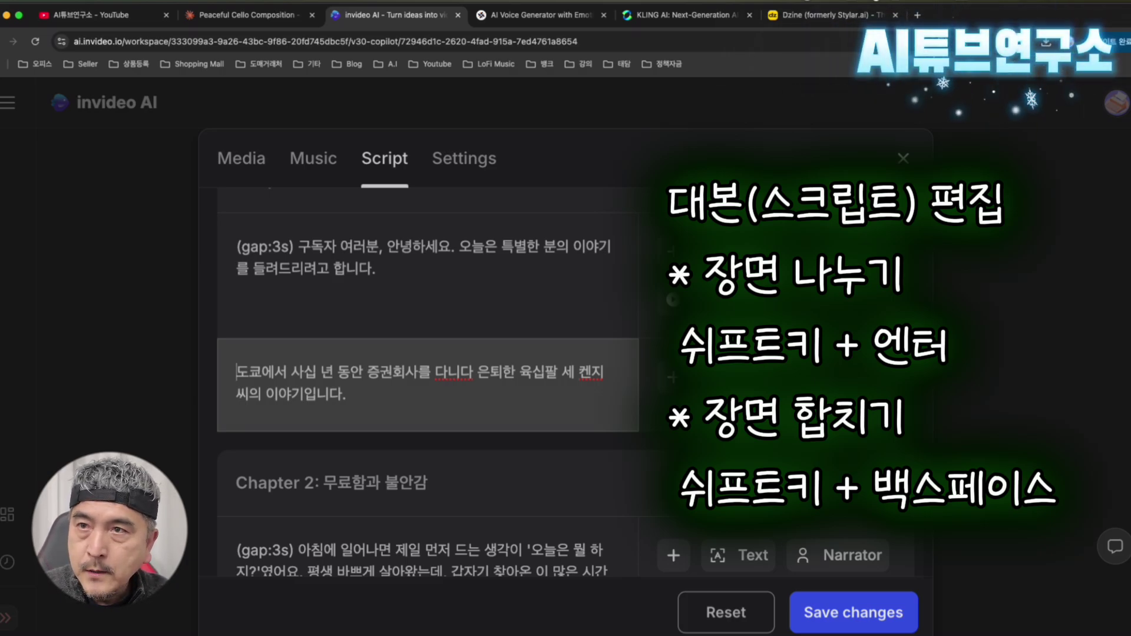
Merge the separated scene beginning "도쿄에서 사십 년 동안" back into the opening Chapter 1 scene
key(shift+BackSpace)
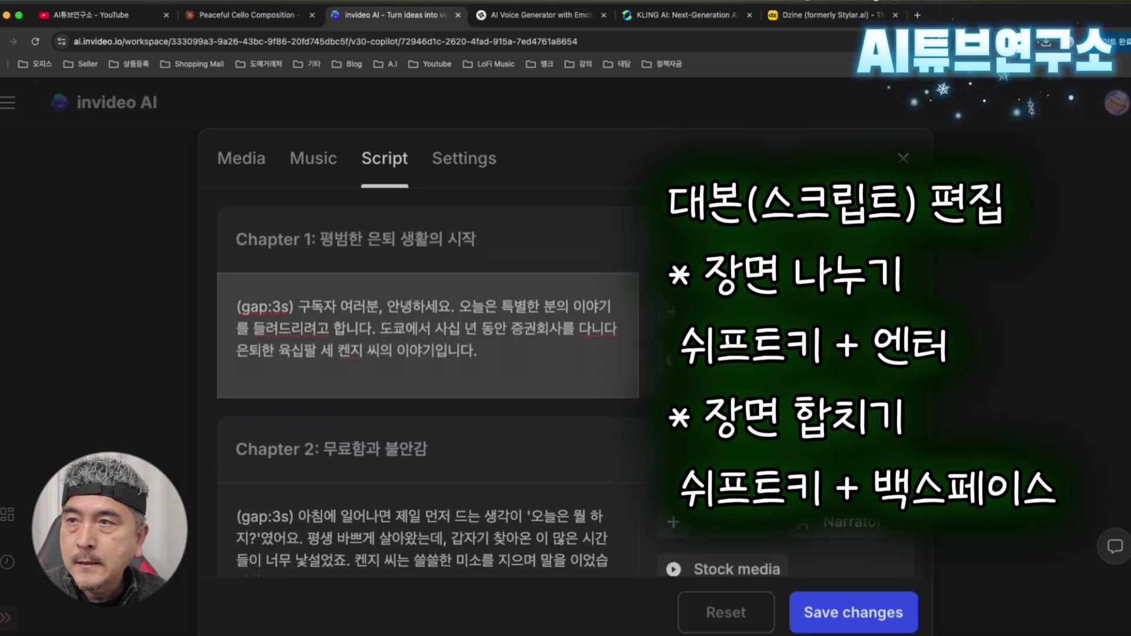
click(605, 356)
scroll(503, 363, down, 4)
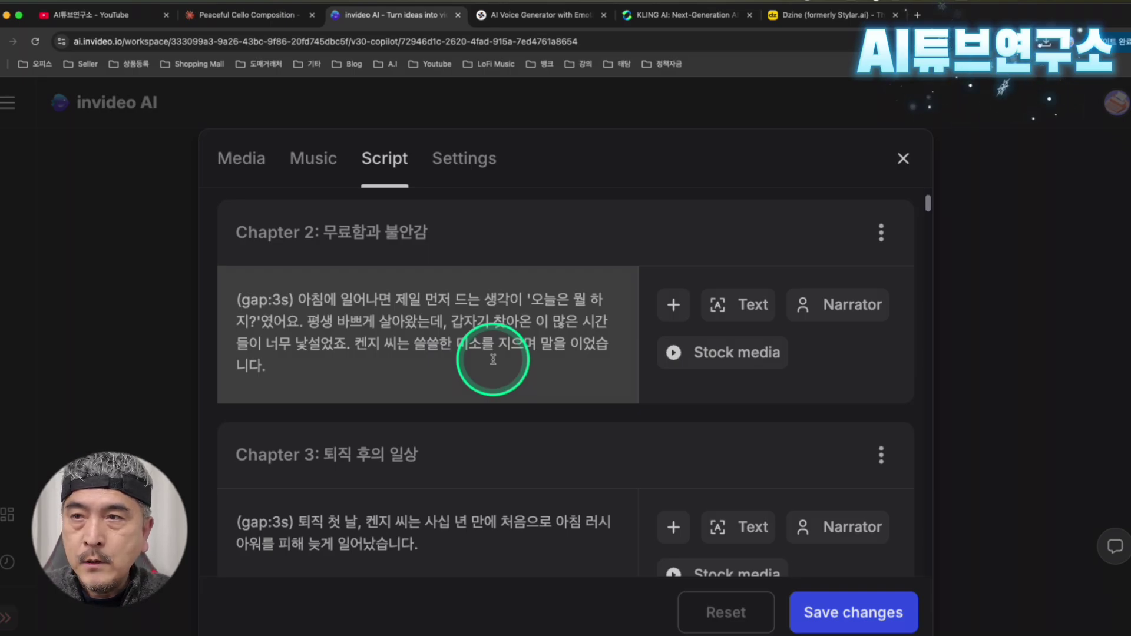
scroll(494, 360, up, 4)
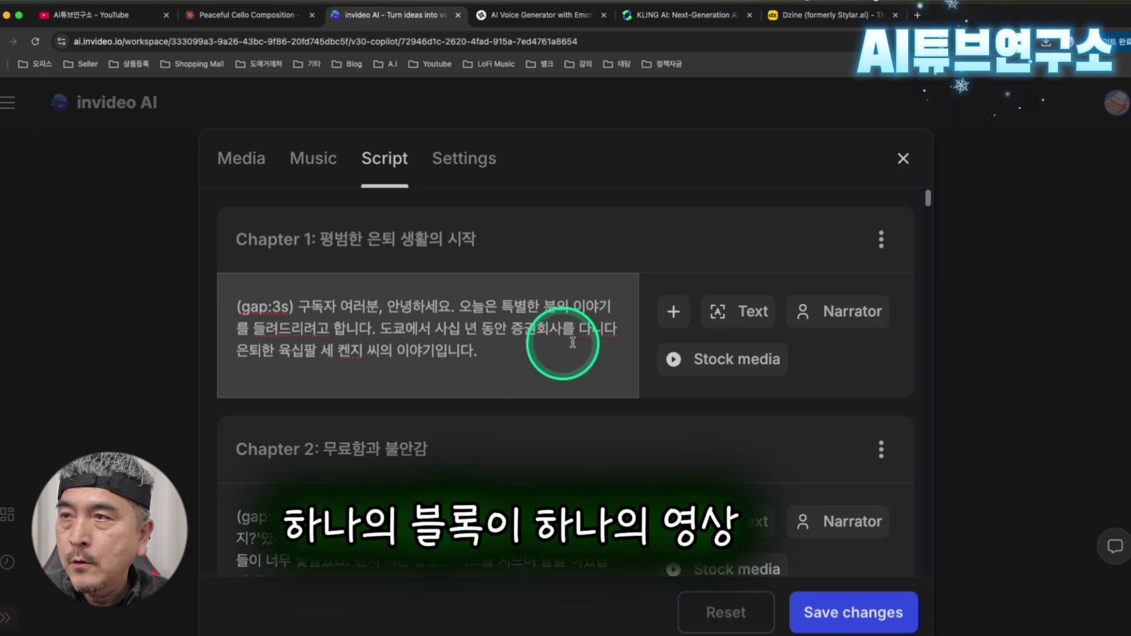
Inspect the title text of Chapter 1's text element, and close it and the script editor without applying anything
click(747, 313)
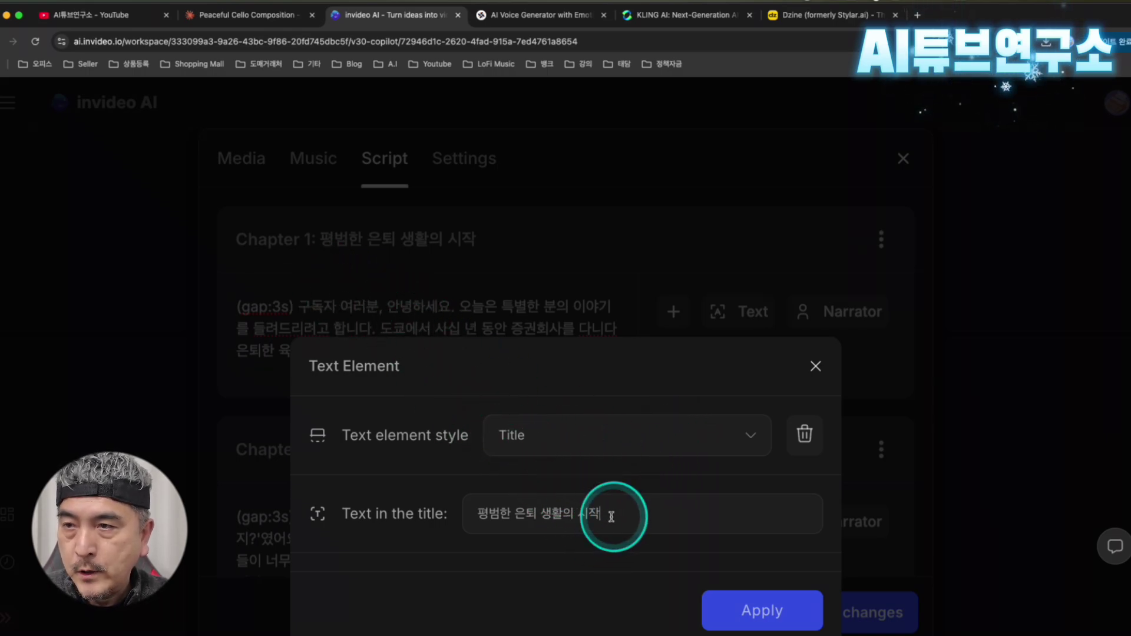
drag(468, 514, 630, 518)
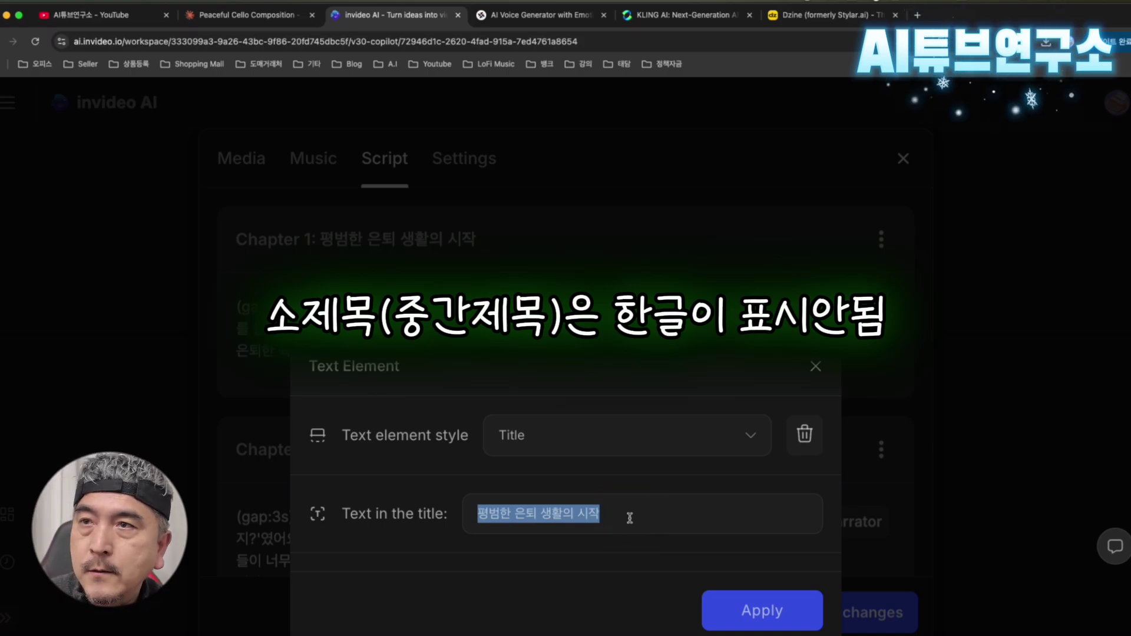
click(815, 366)
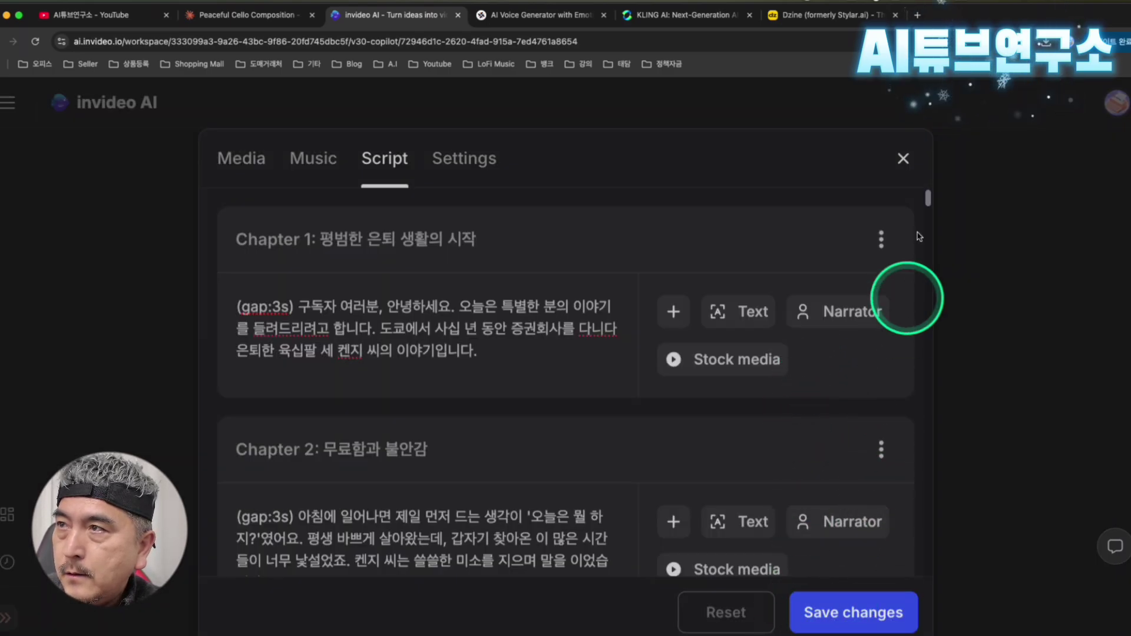
click(903, 157)
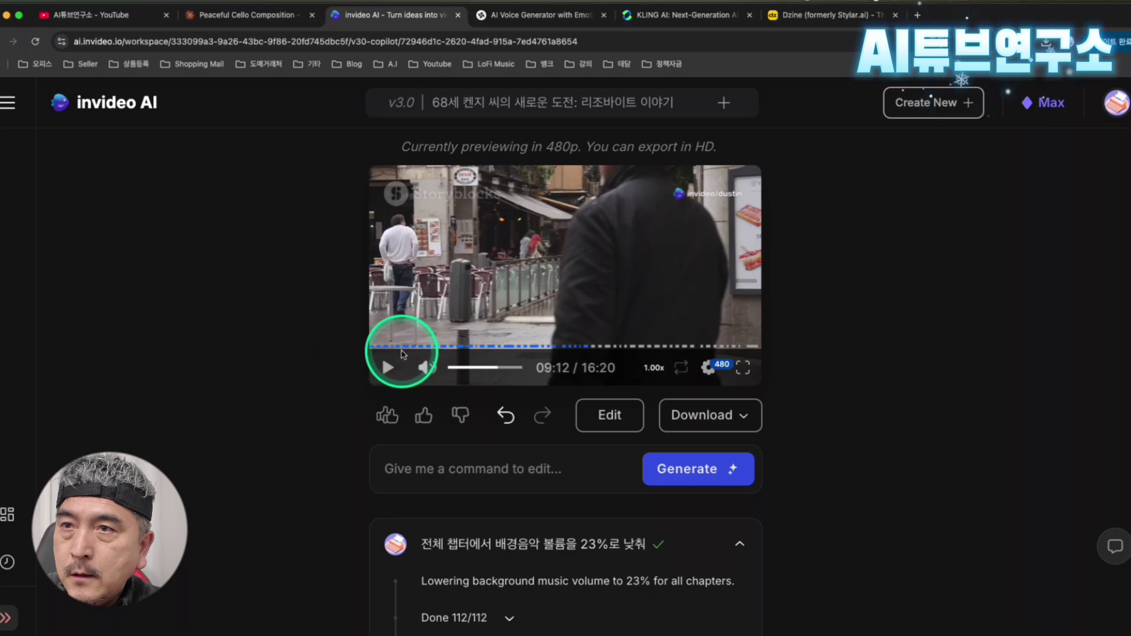
Return the video preview to its beginning and play the opening seconds
click(403, 346)
click(371, 348)
click(370, 347)
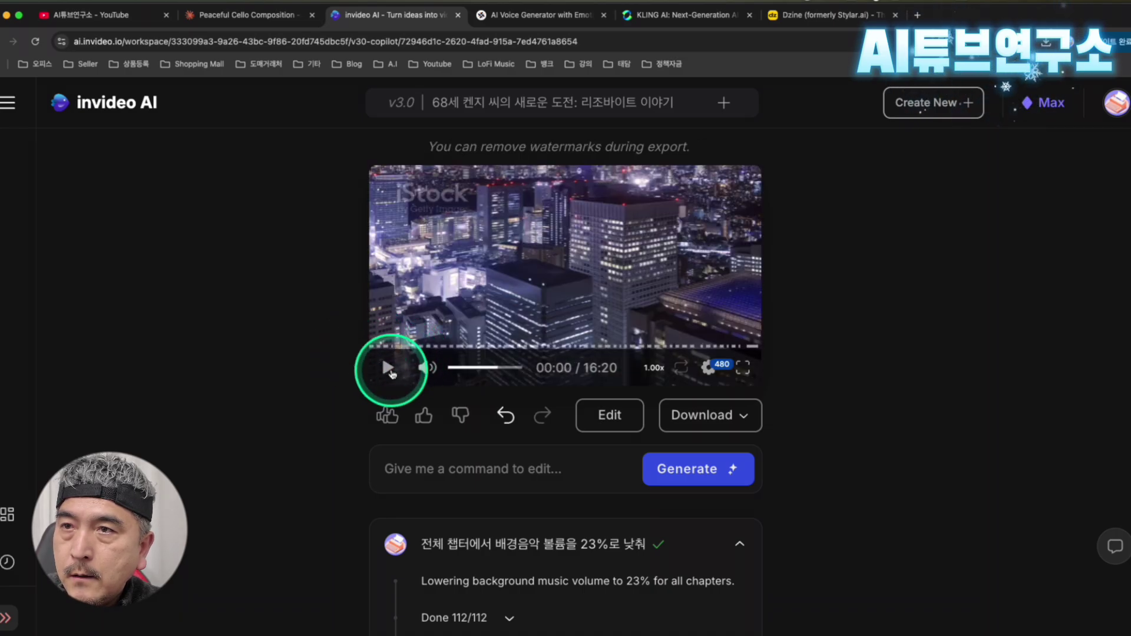
click(388, 368)
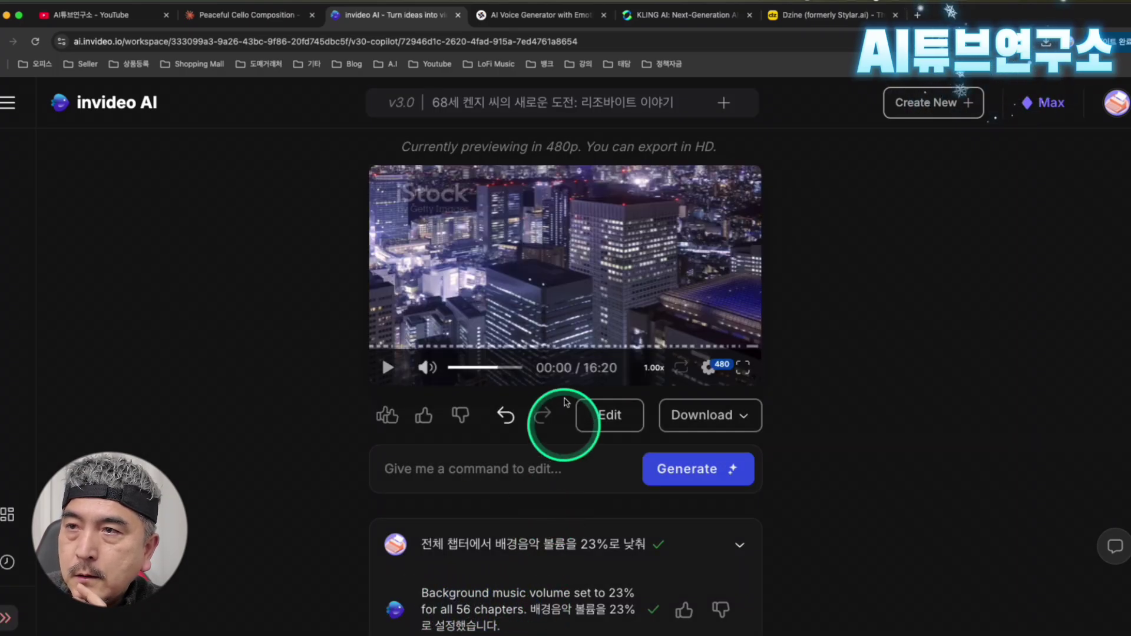
click(387, 369)
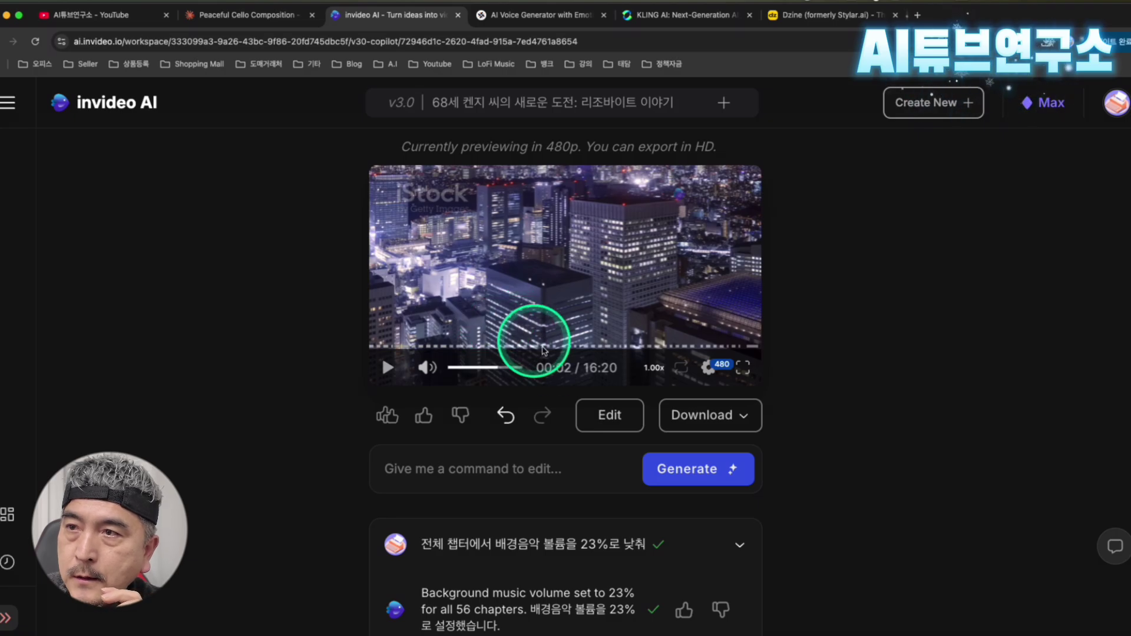
Reopen the script for editing and examine the speaker and speed options of Chapter 1's narrator
click(612, 415)
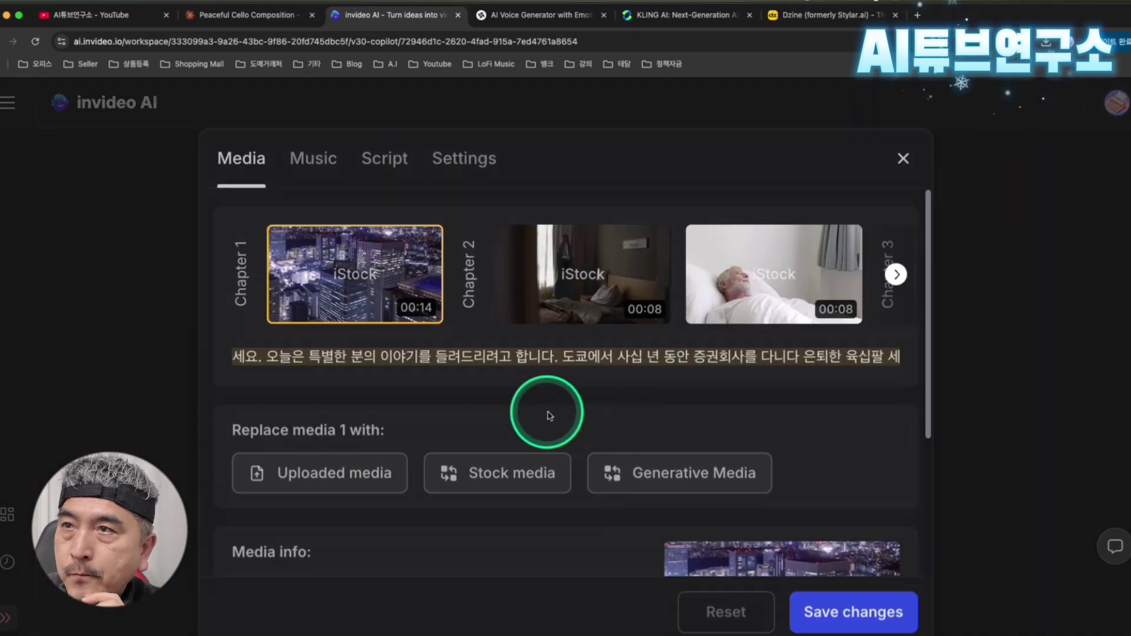
click(380, 167)
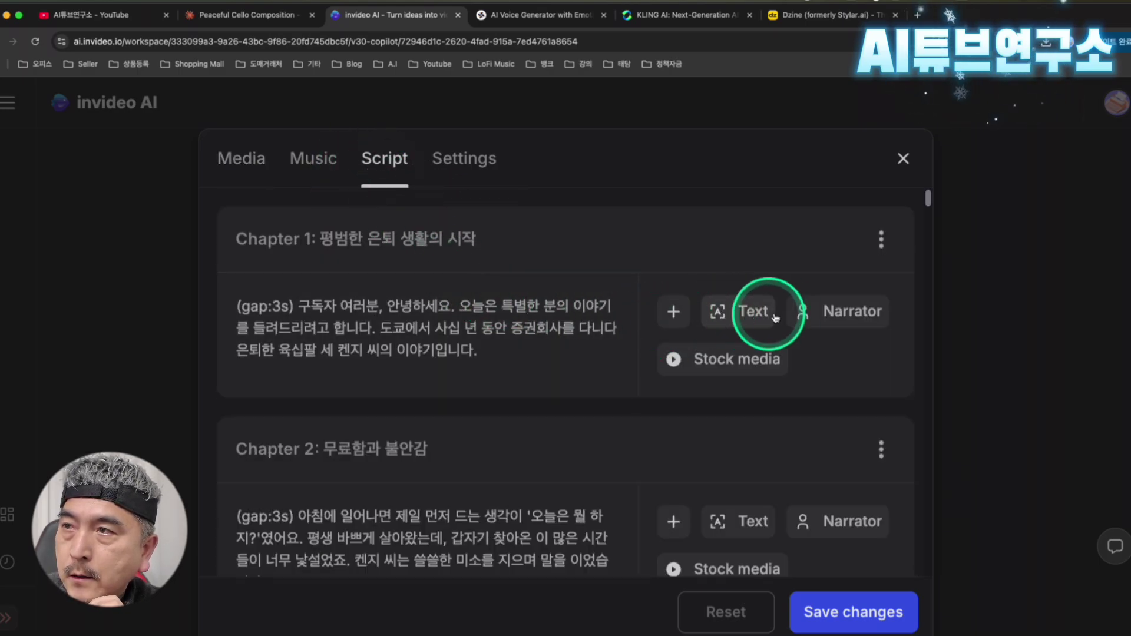
click(828, 312)
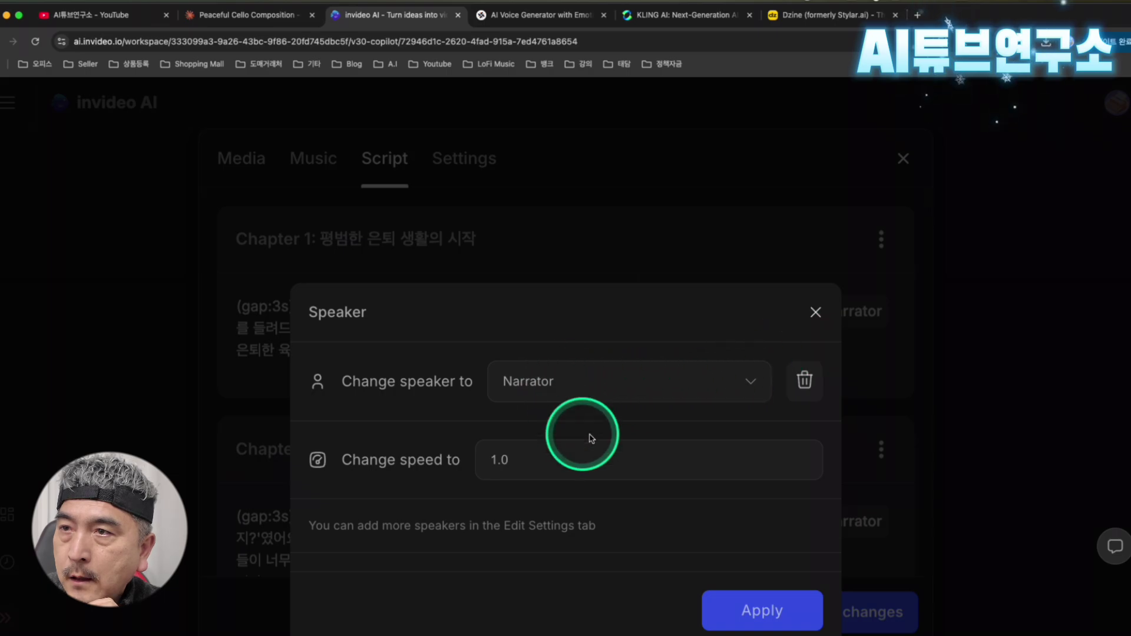
click(709, 386)
click(709, 386)
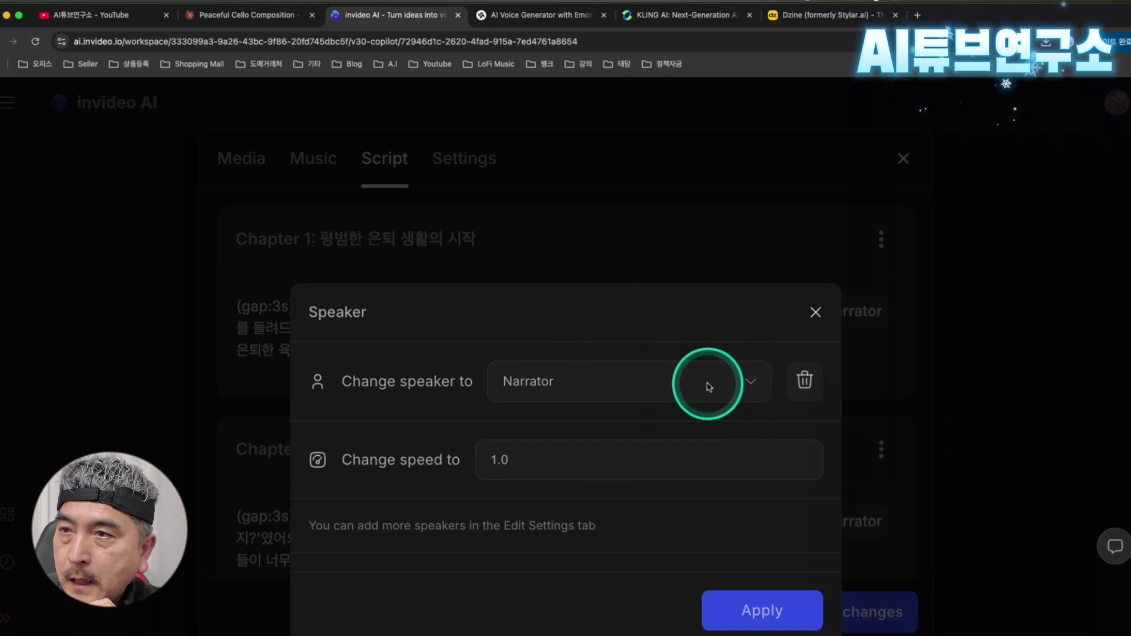
click(708, 383)
double_click(753, 386)
click(753, 386)
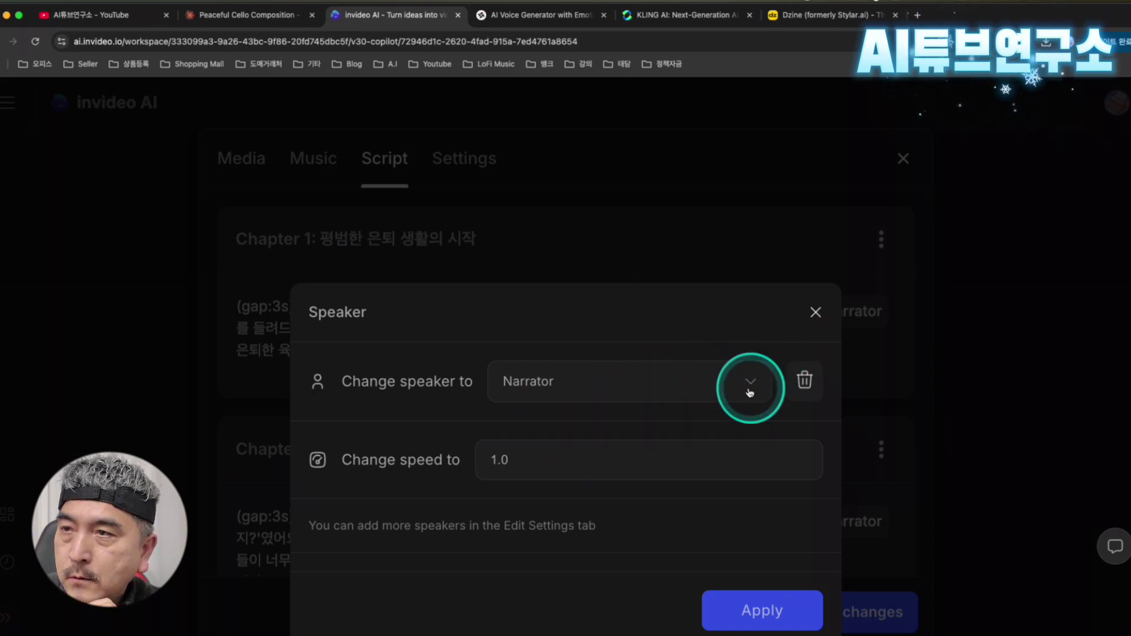
click(729, 462)
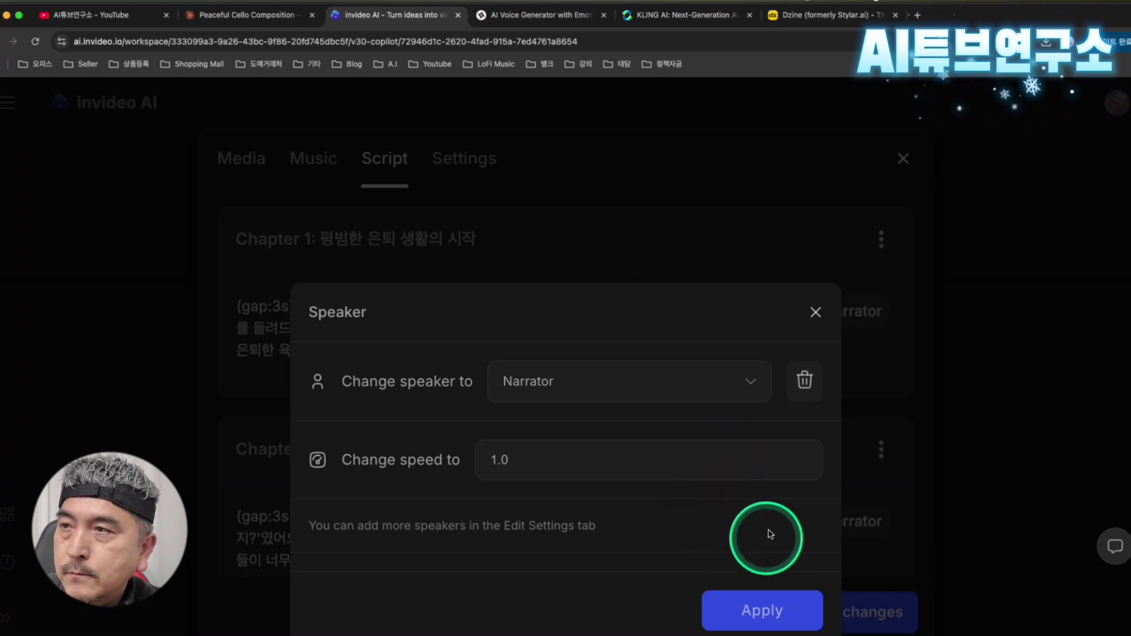
click(818, 314)
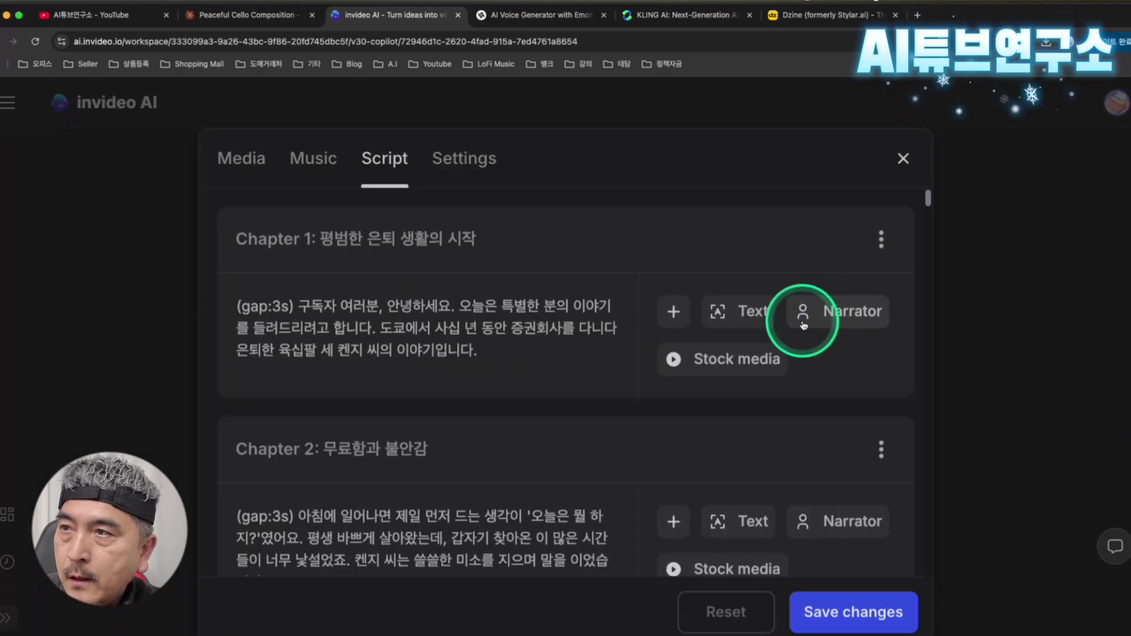
Check Chapter 1's speaker choices once more and close the speaker settings without applying a change
click(826, 314)
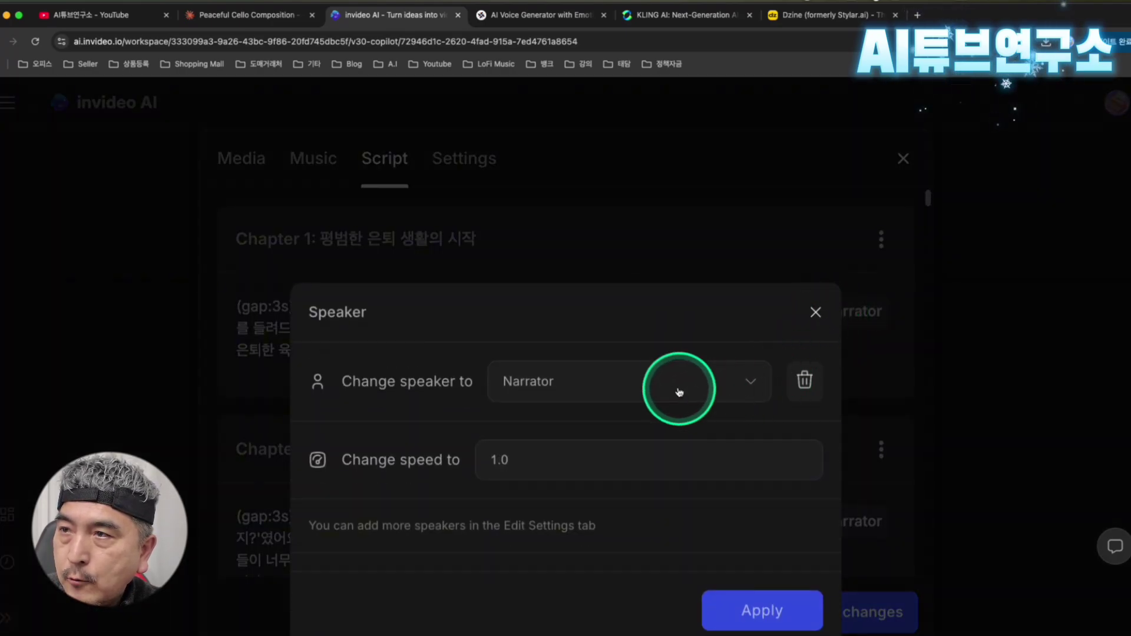
click(748, 380)
click(729, 417)
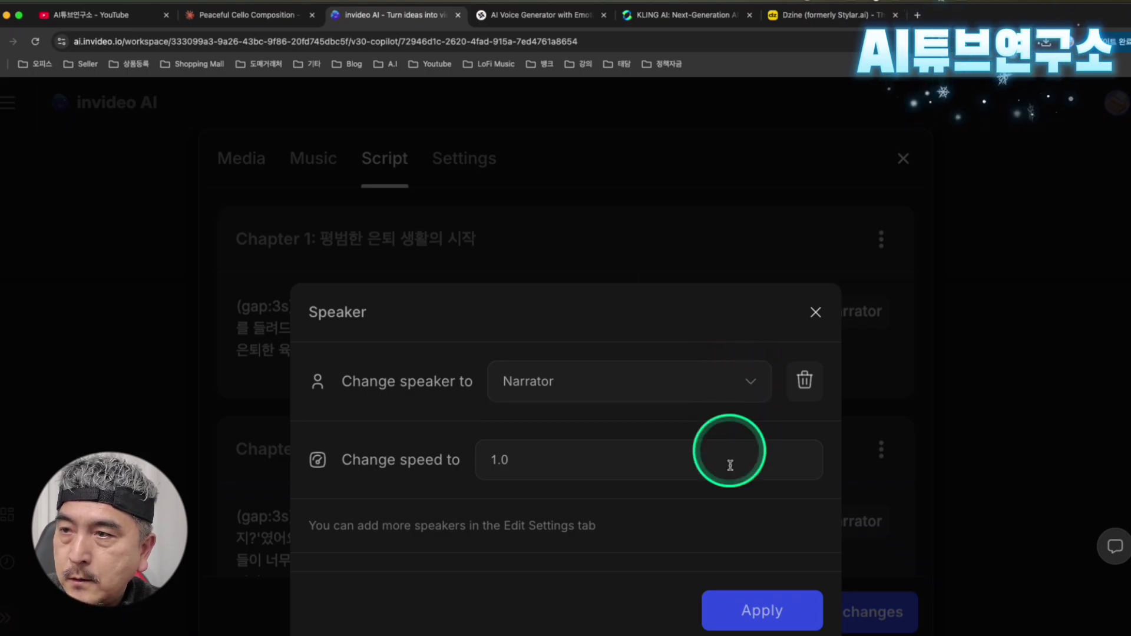
click(816, 315)
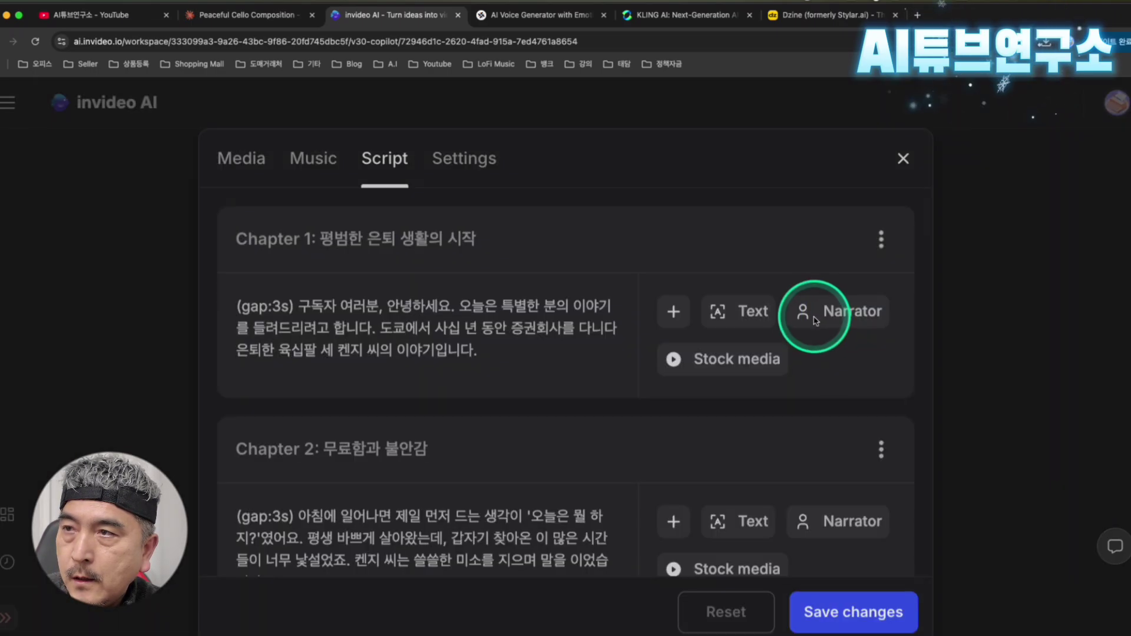
Try a narrator speed of 1.1 for Chapter 1 and discard the change
click(820, 320)
click(518, 461)
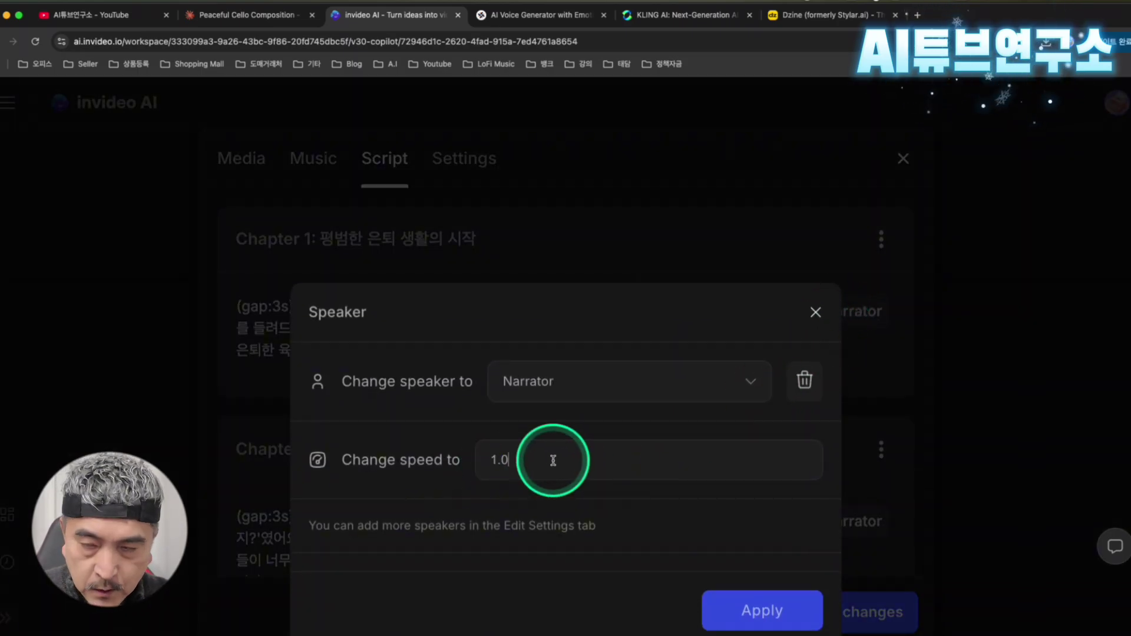
text(1)
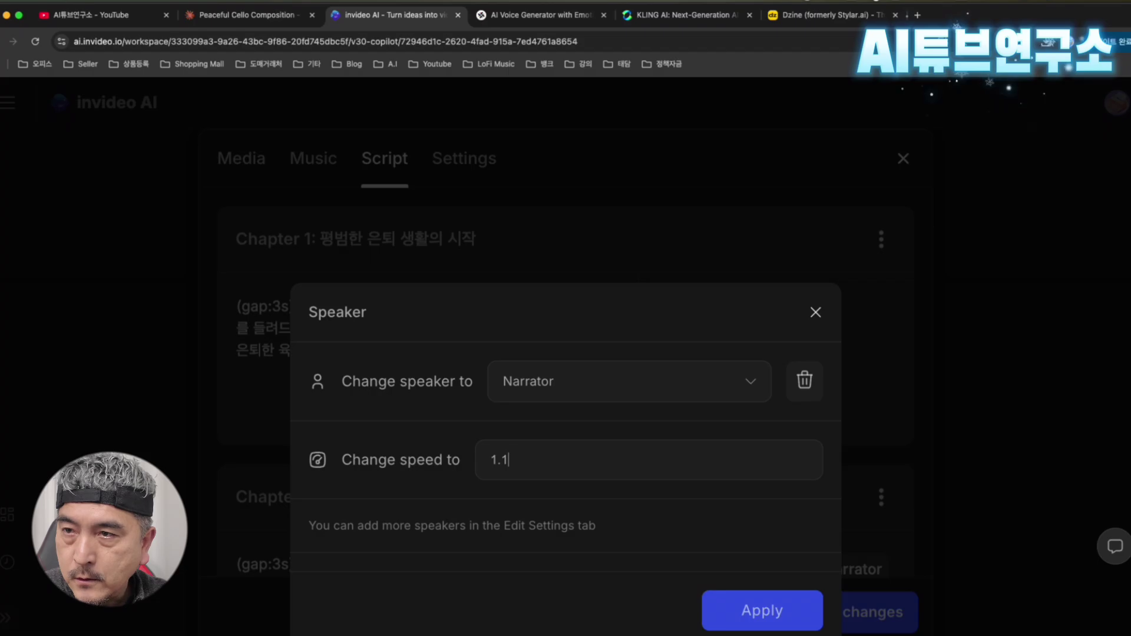
key(BackSpace)
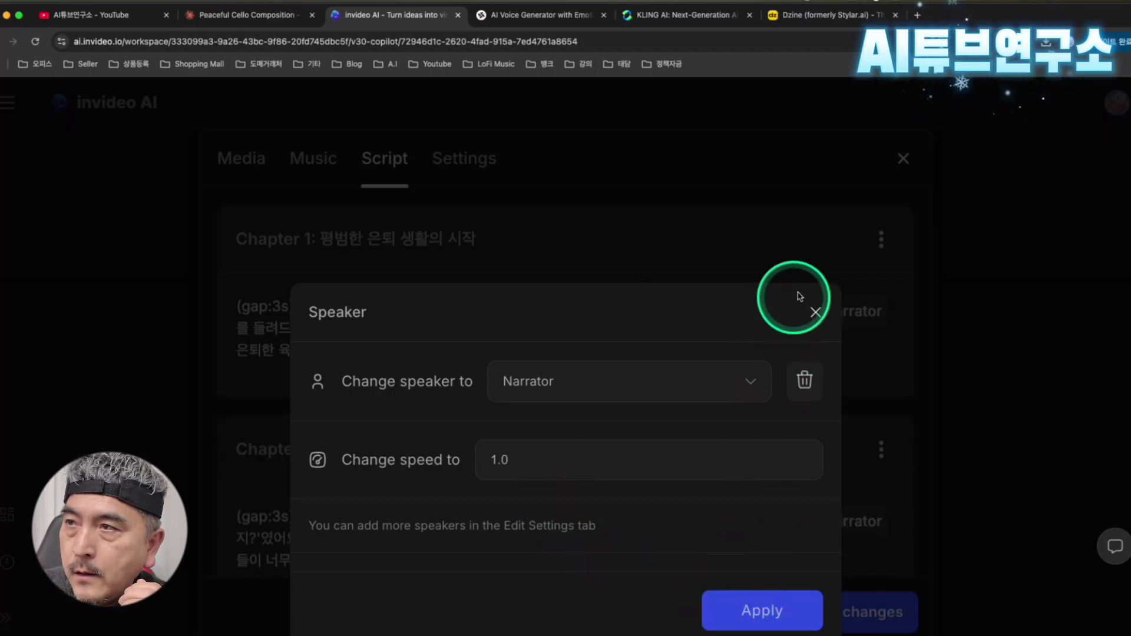
click(815, 314)
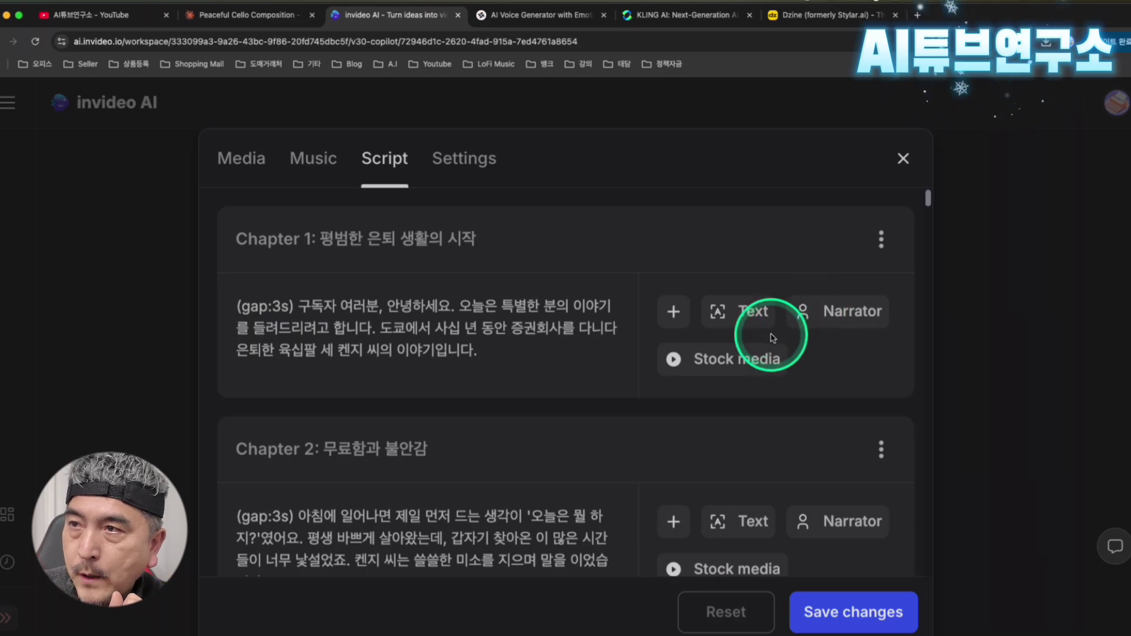
Look over the first chapters of the script and inspect the stock media description of Chapter 1's scene
scroll(795, 416, down, 5)
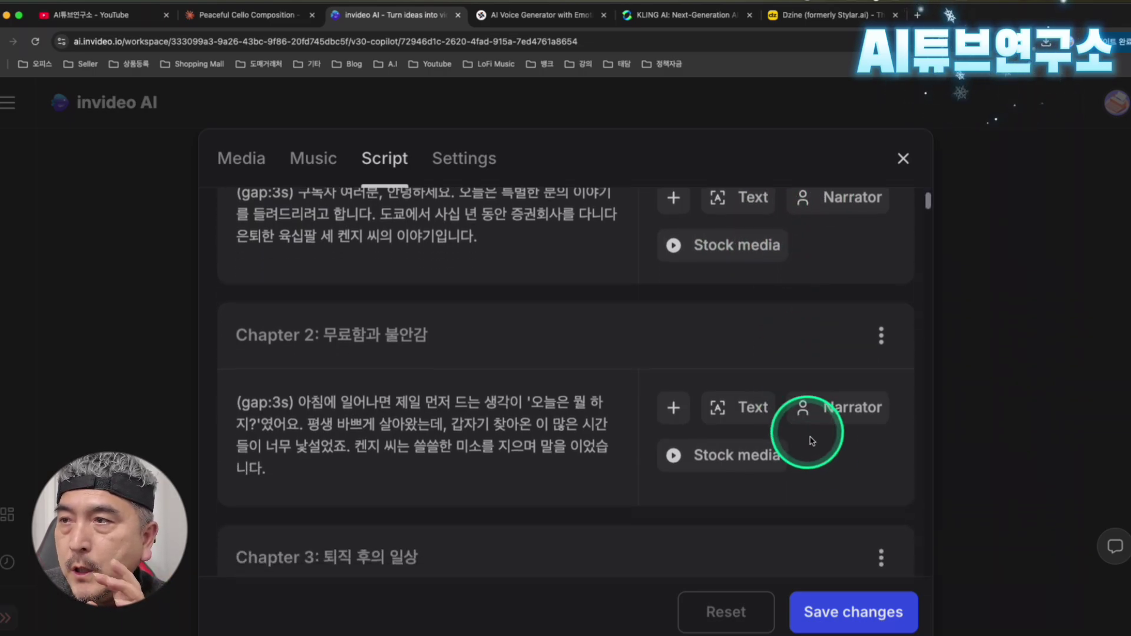
scroll(832, 477, down, 2)
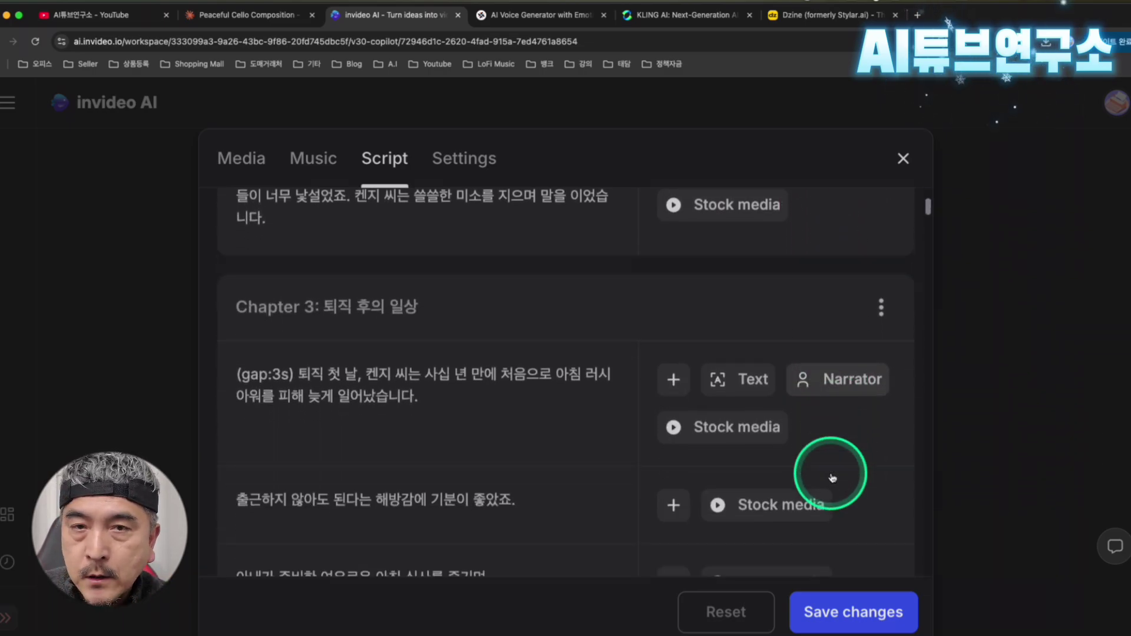
scroll(832, 477, down, 4)
scroll(832, 478, down, 2)
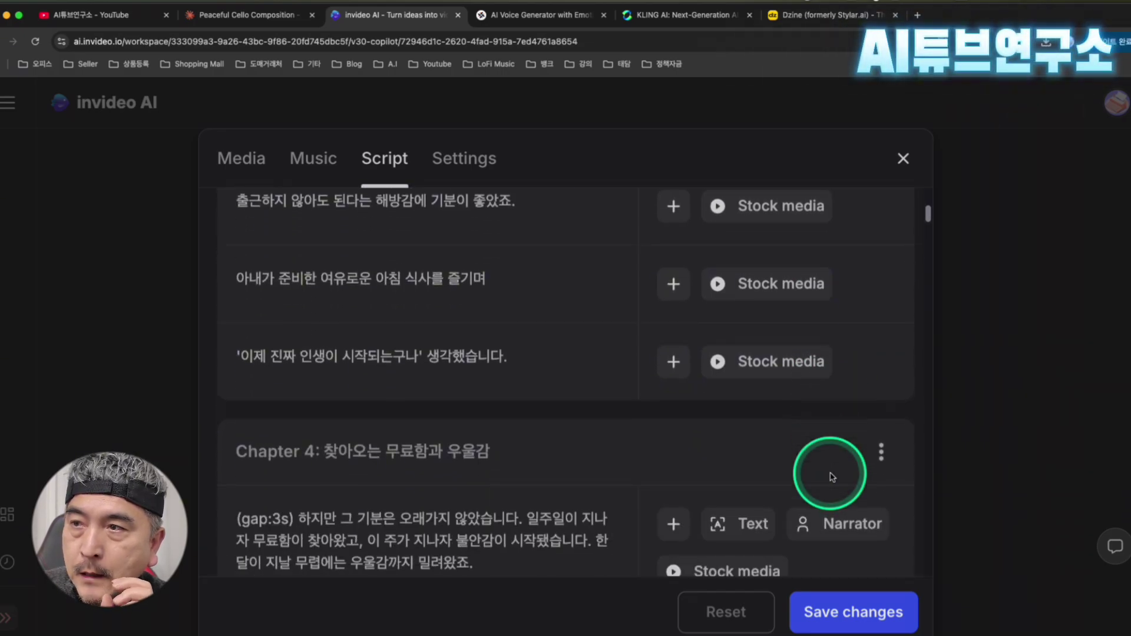
scroll(832, 477, up, 20)
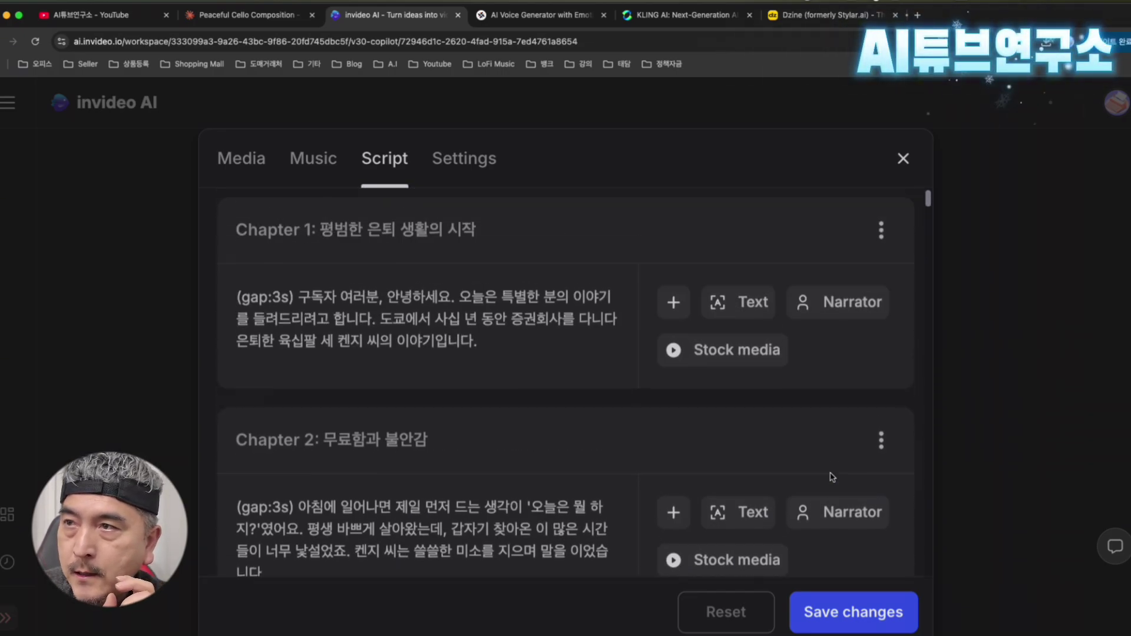
click(733, 369)
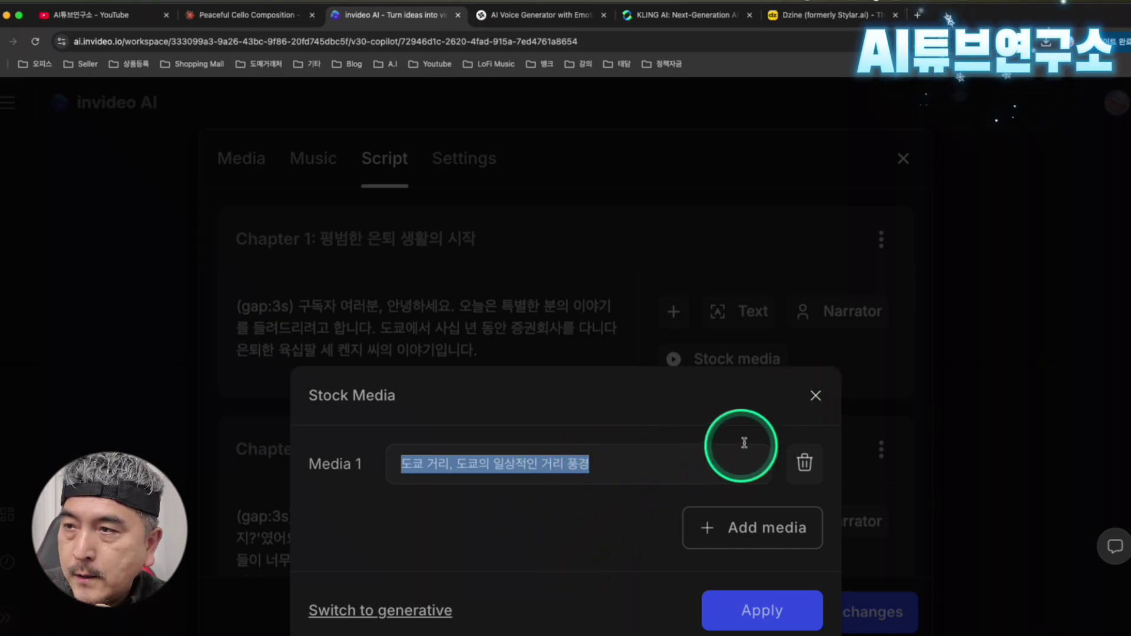
click(816, 396)
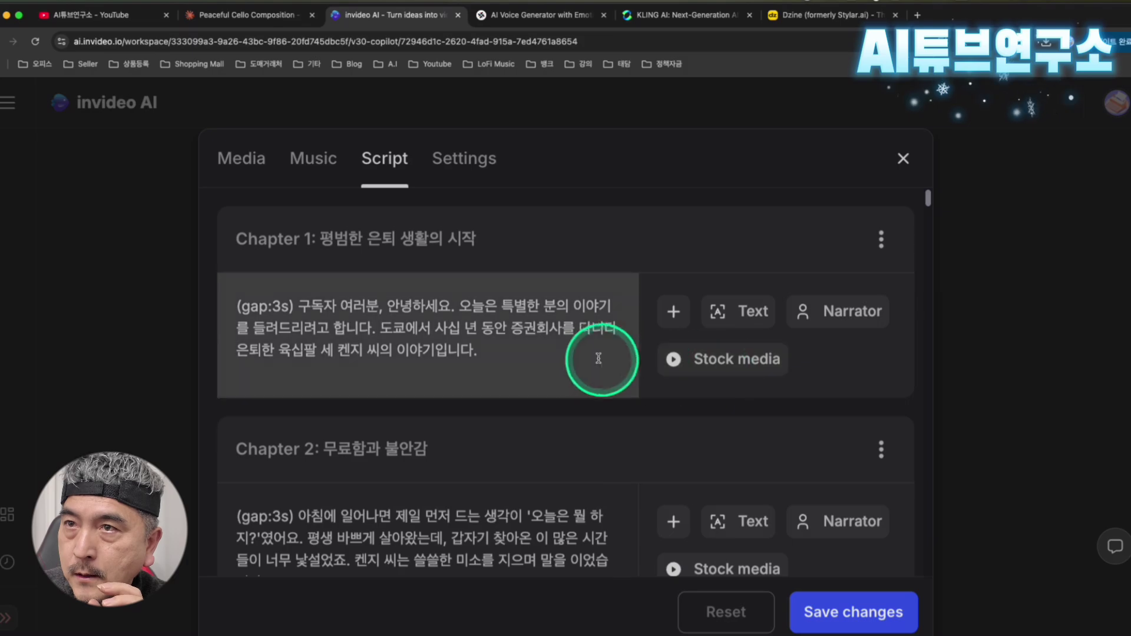
Review the script scenes down to Chapter 4 and select its narration following the (gap:3s) marker
scroll(587, 395, down, 3)
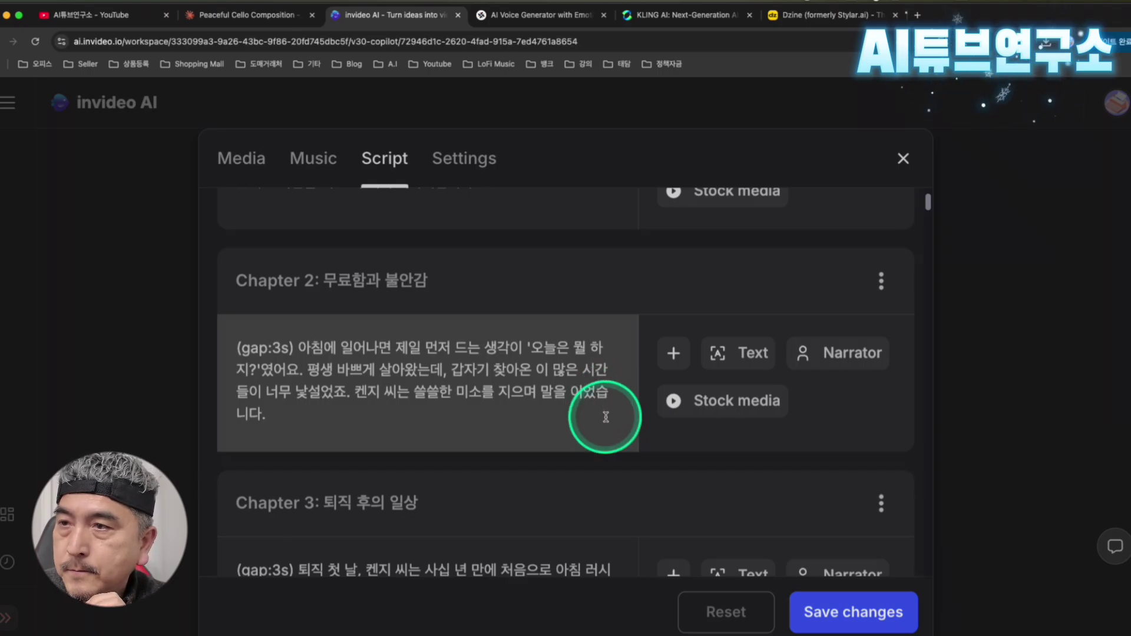
scroll(604, 415, down, 5)
scroll(607, 419, down, 2)
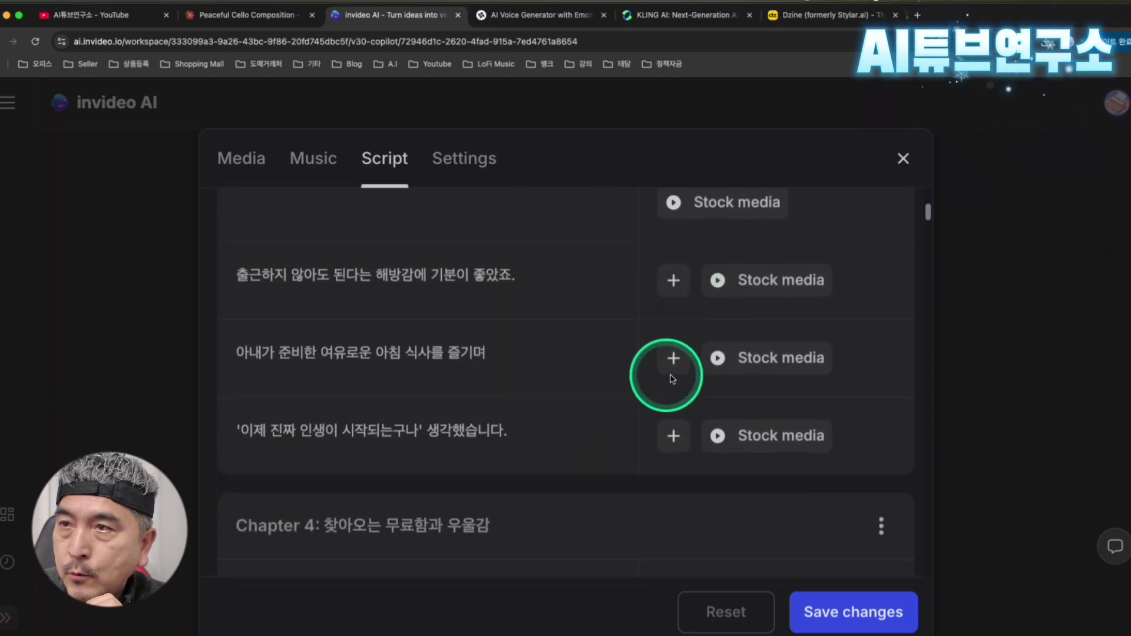
scroll(569, 436, up, 3)
scroll(568, 436, down, 5)
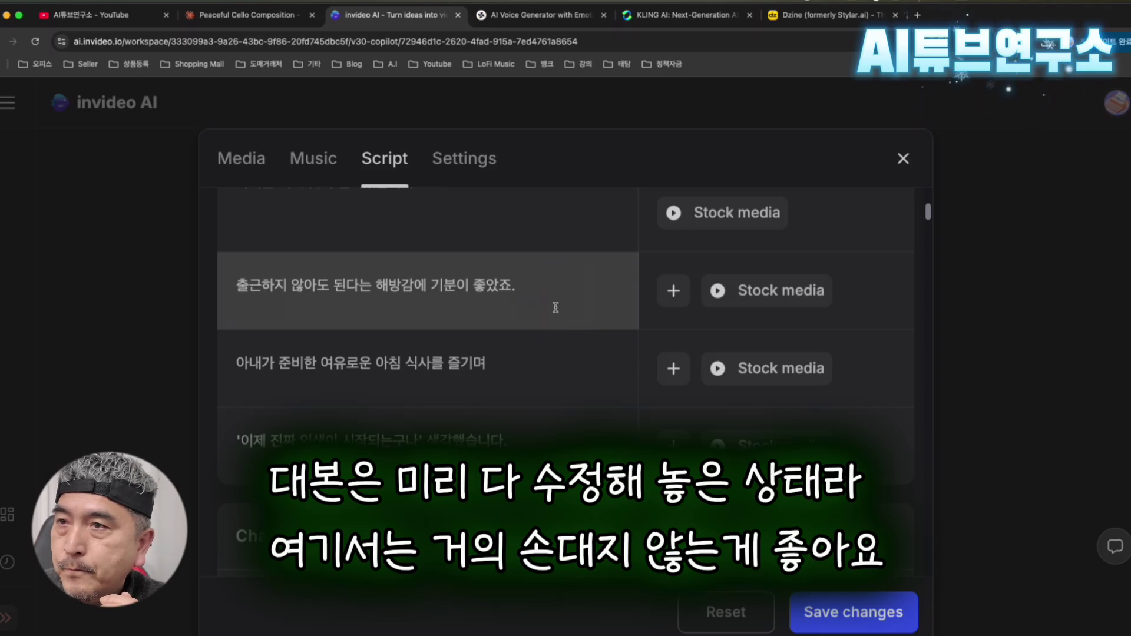
scroll(568, 422, down, 5)
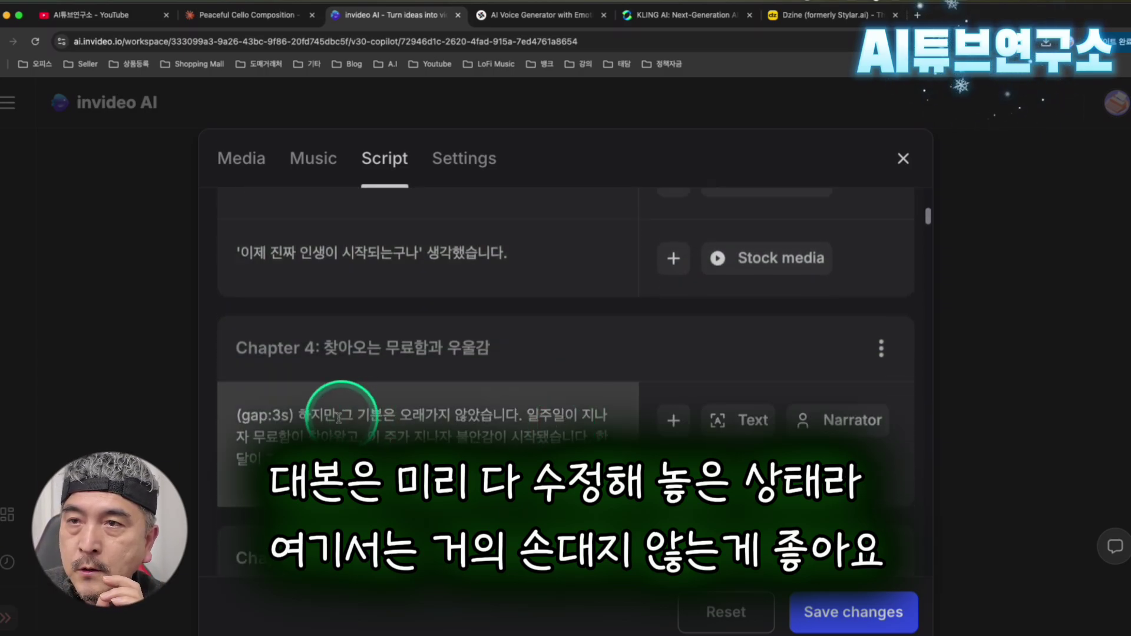
drag(299, 415, 262, 459)
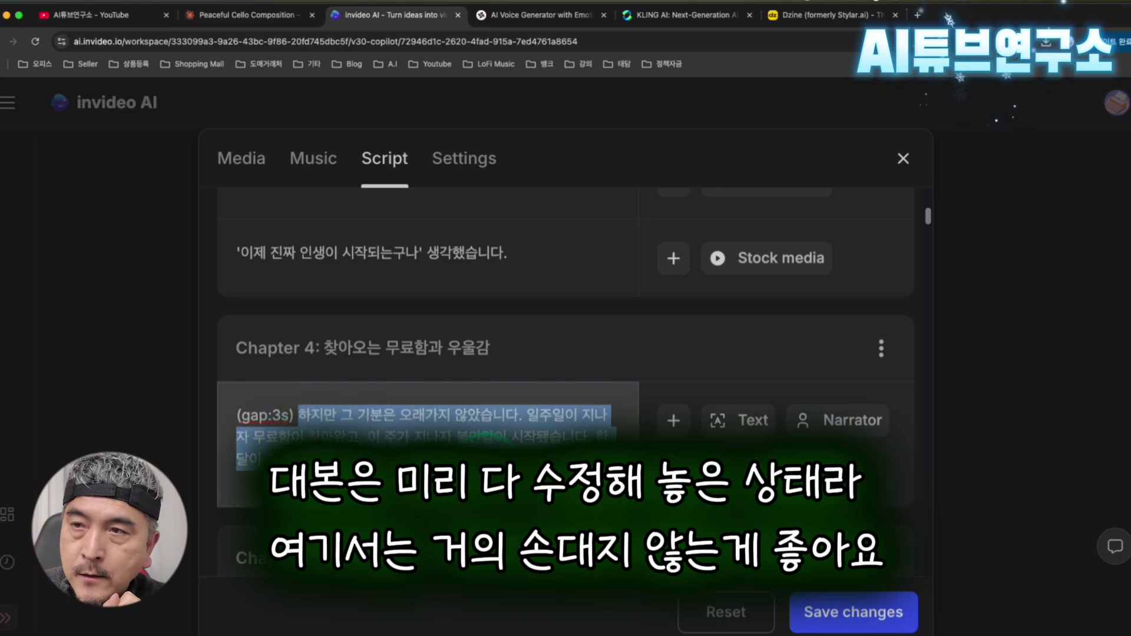
Review the script narration from Chapter 4 through Chapter 6, selecting the text after the (gap:3s) markers in Chapters 4 and 5
drag(262, 458, 475, 458)
scroll(474, 459, down, 4)
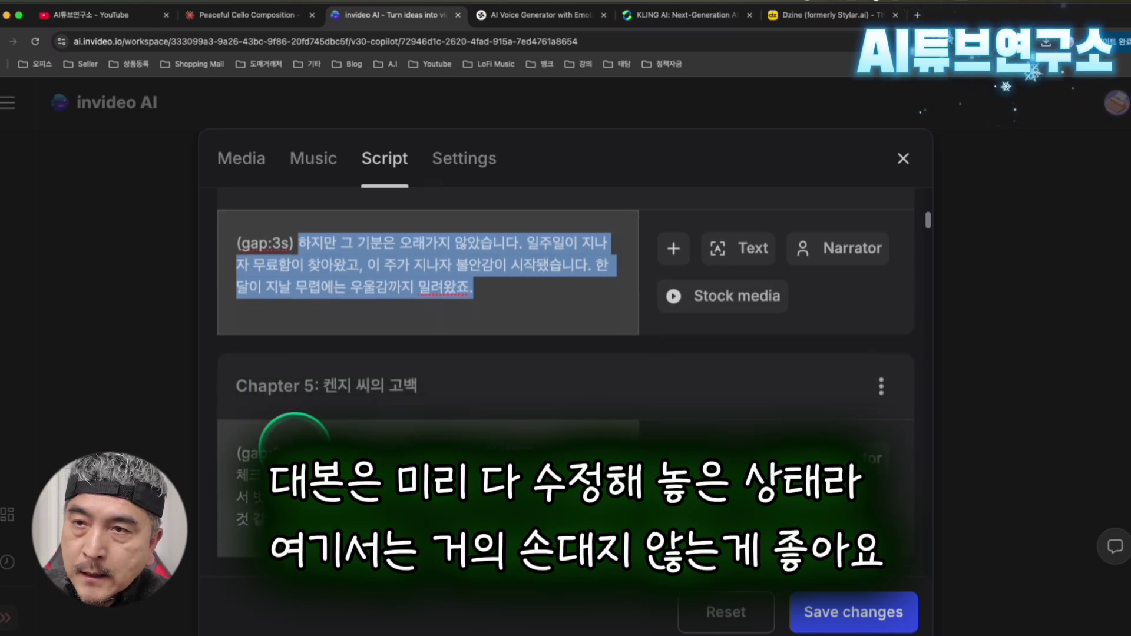
drag(299, 454, 412, 498)
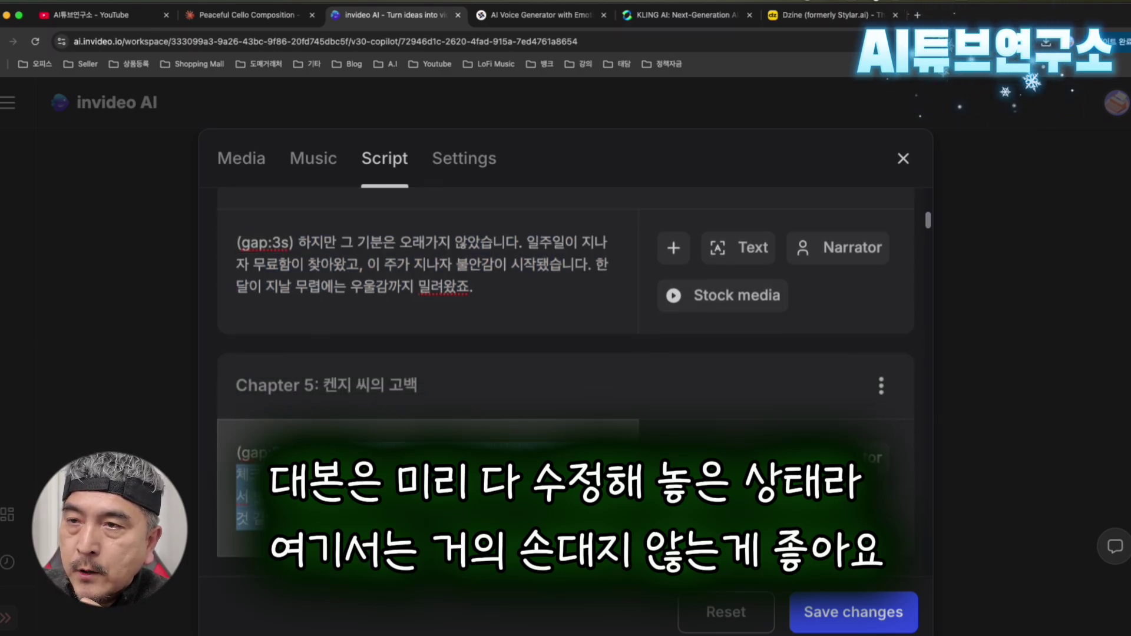
scroll(457, 521, down, 6)
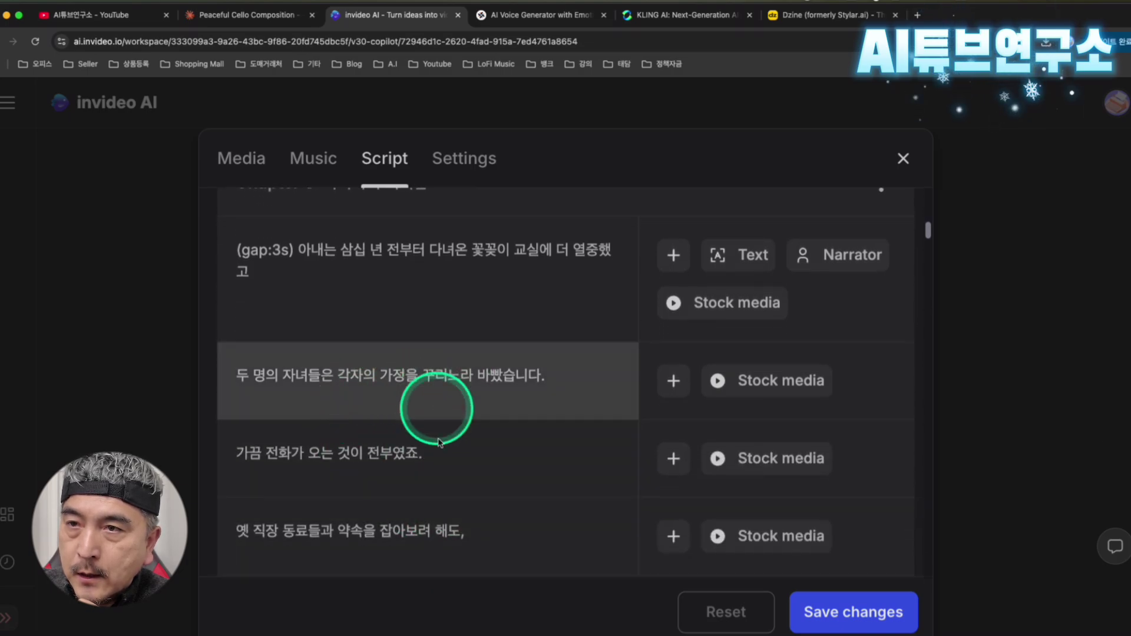
scroll(487, 523, down, 5)
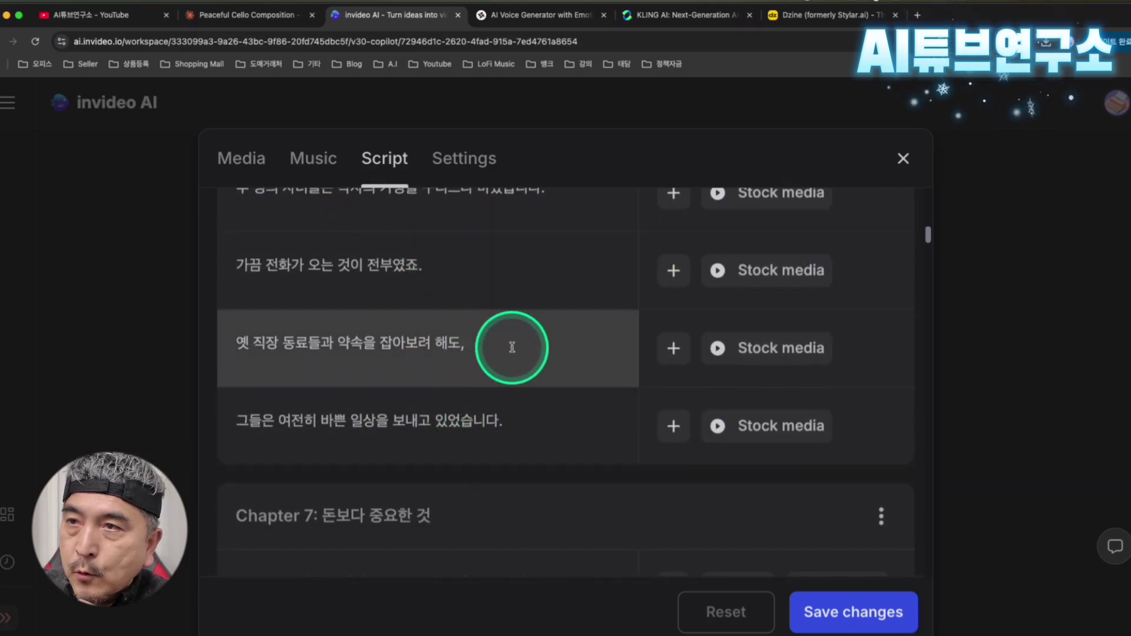
click(513, 343)
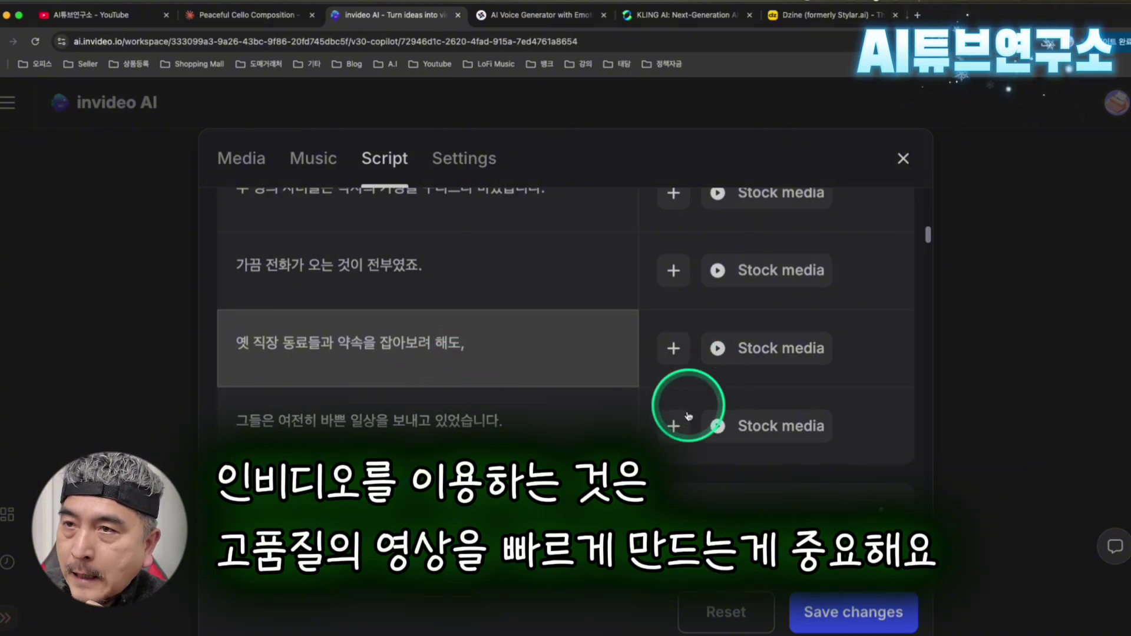
Look through the script scenes from Chapter 7 to Chapter 15 and close the editor without saving changes
scroll(567, 439, down, 3)
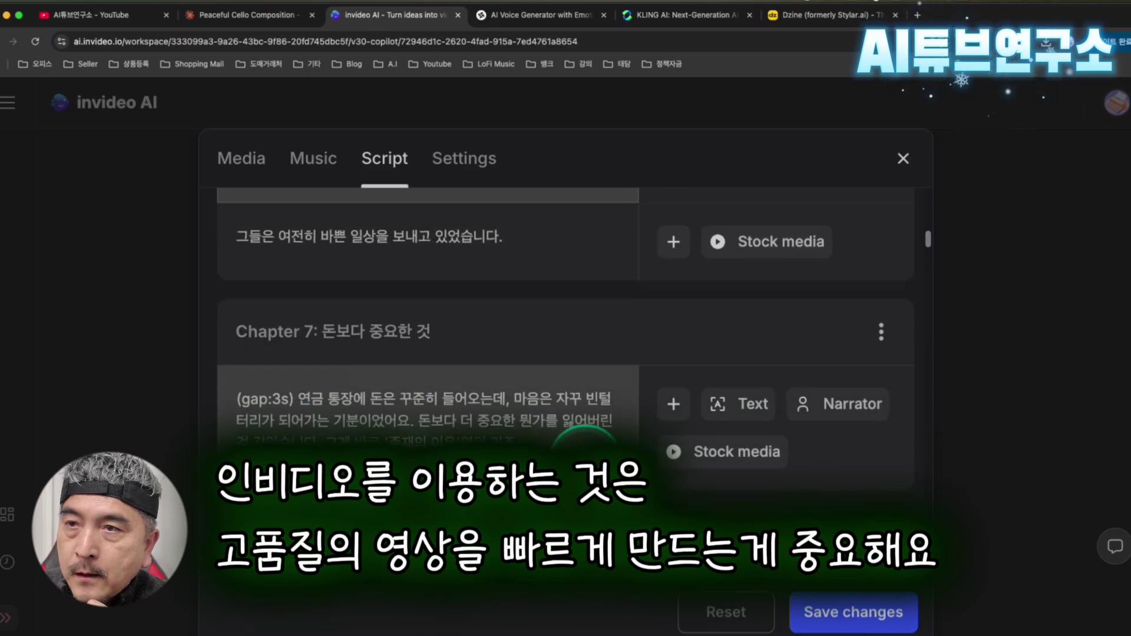
scroll(586, 445, down, 10)
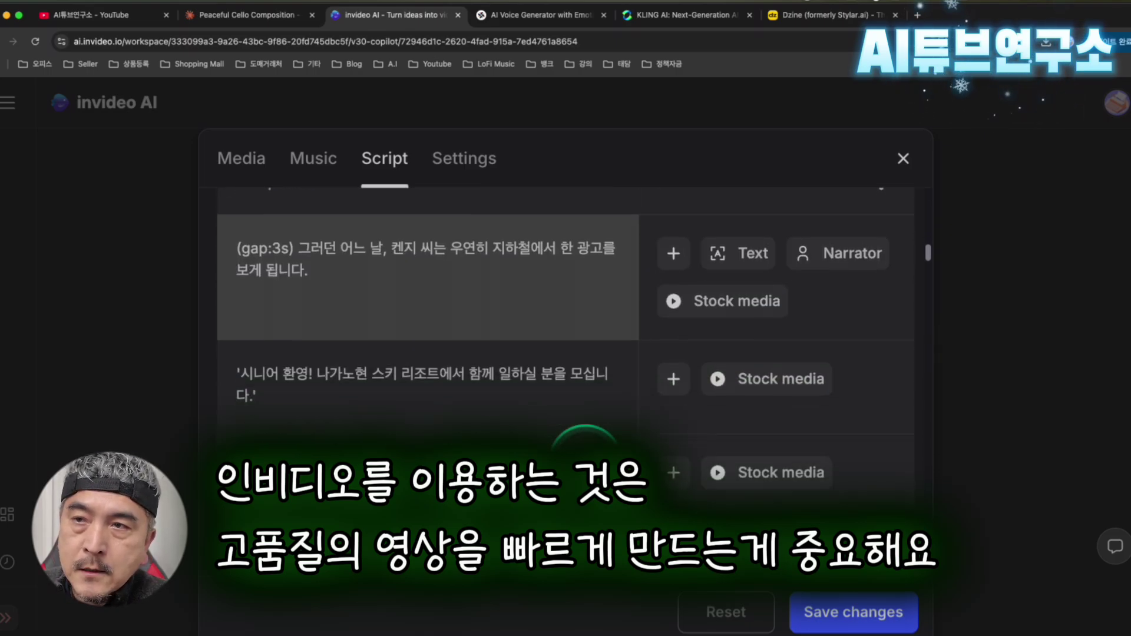
scroll(585, 445, down, 10)
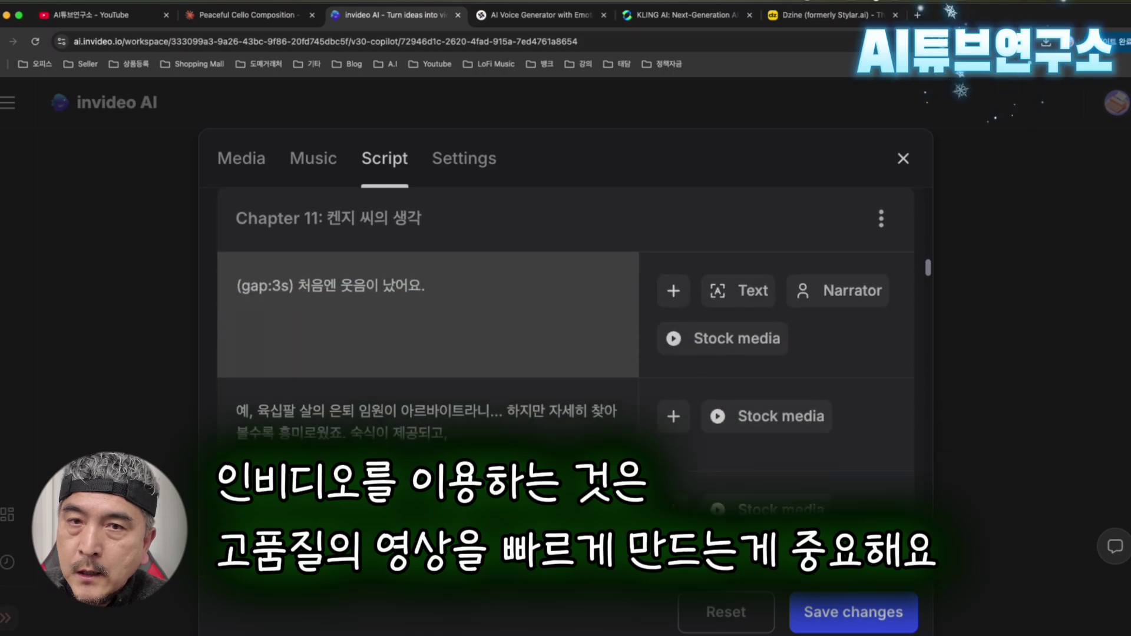
scroll(586, 445, down, 4)
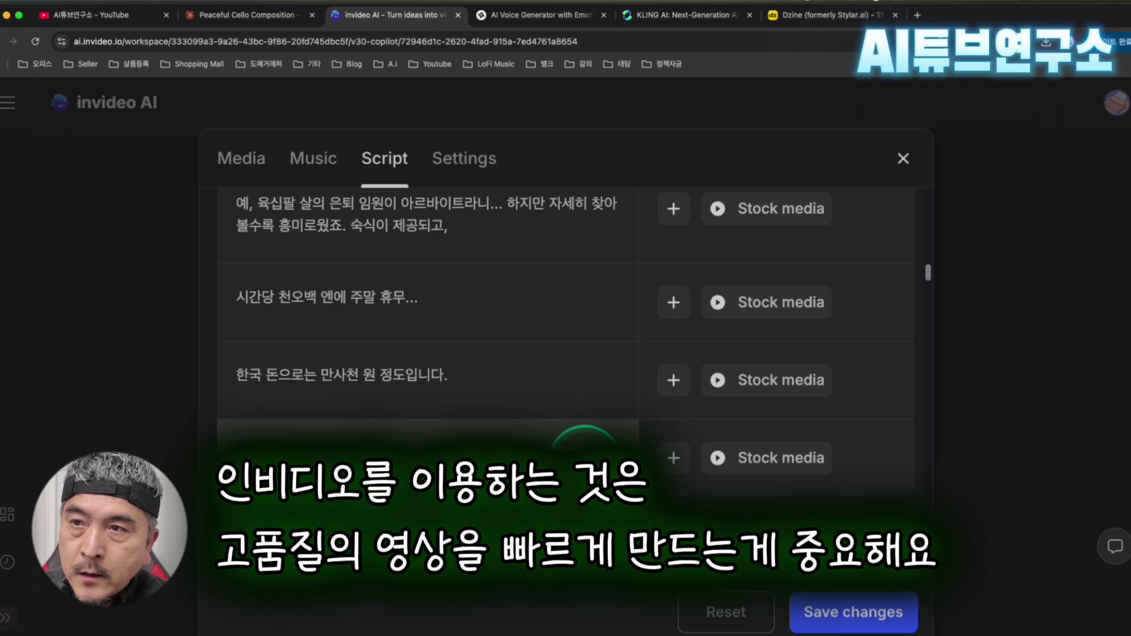
scroll(585, 448, down, 10)
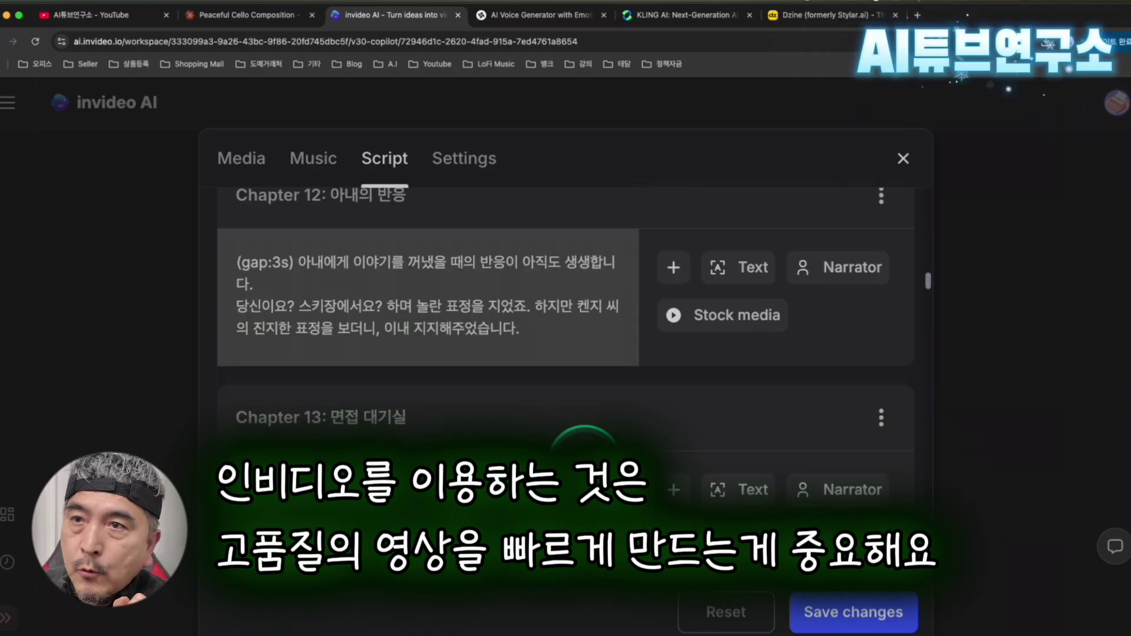
scroll(585, 448, down, 10)
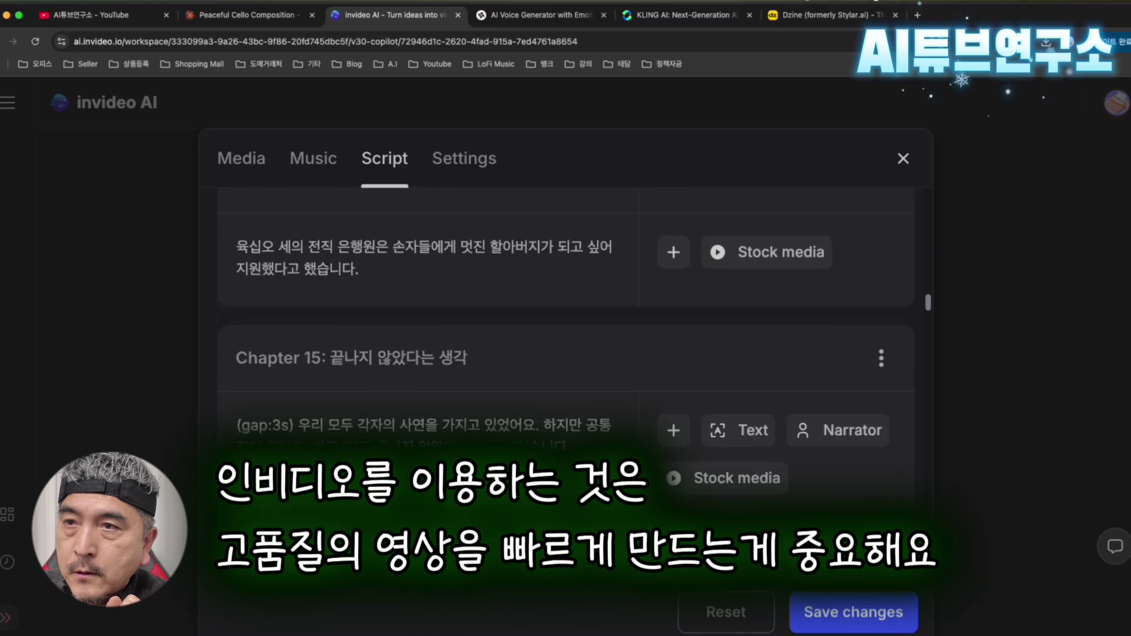
scroll(798, 392, up, 5)
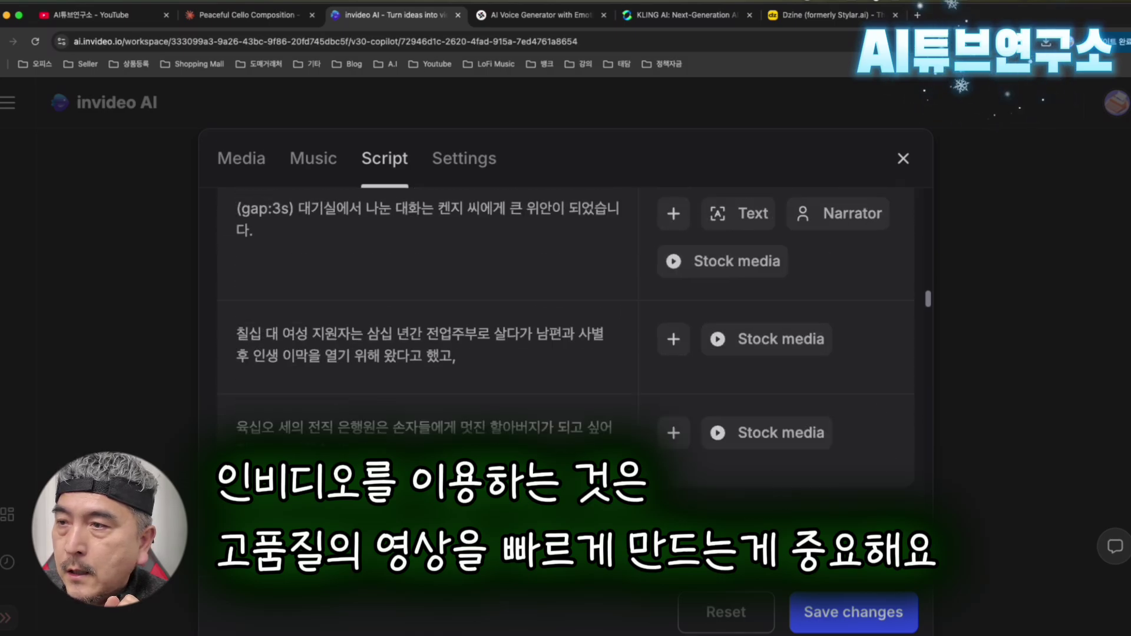
click(903, 158)
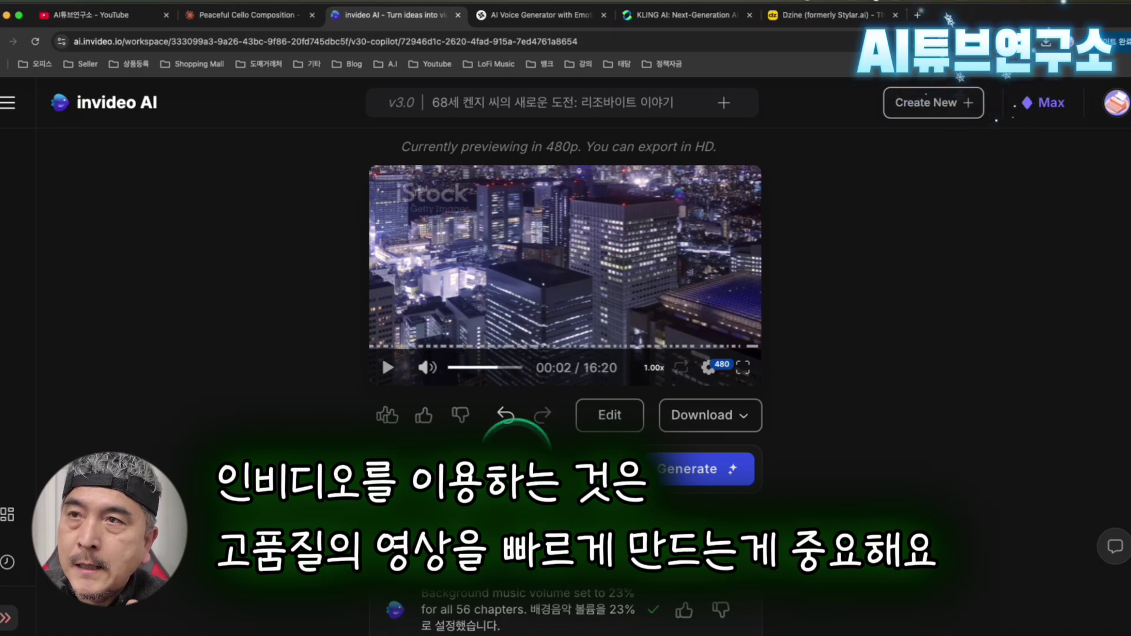
Play the video preview at normal size and in full screen, and check the available download options
click(388, 368)
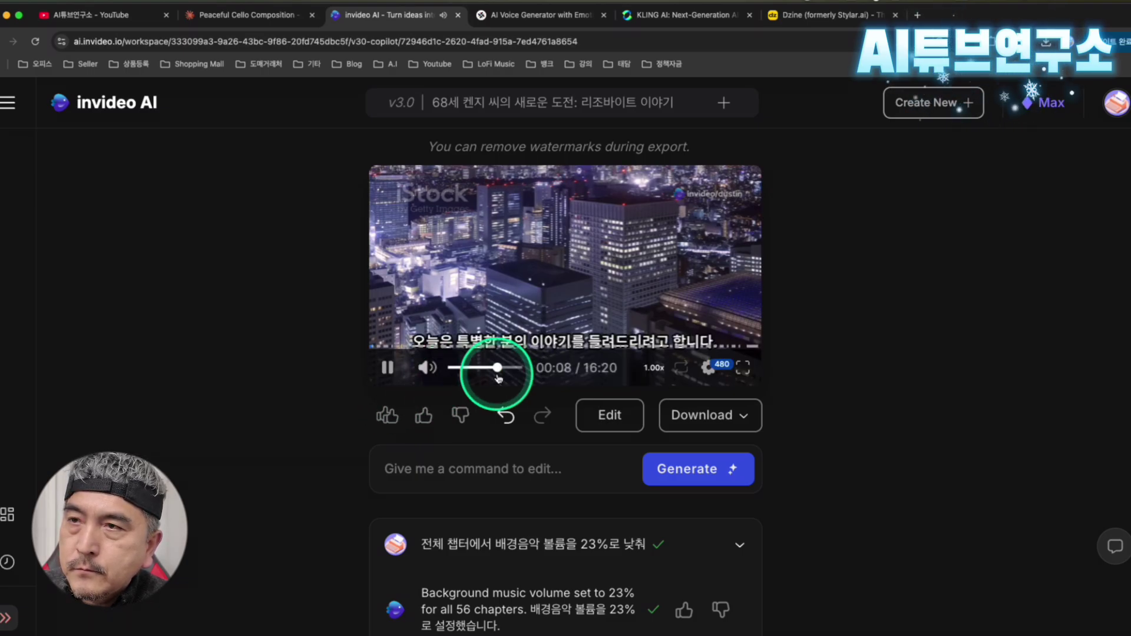
mouse_move(716, 367)
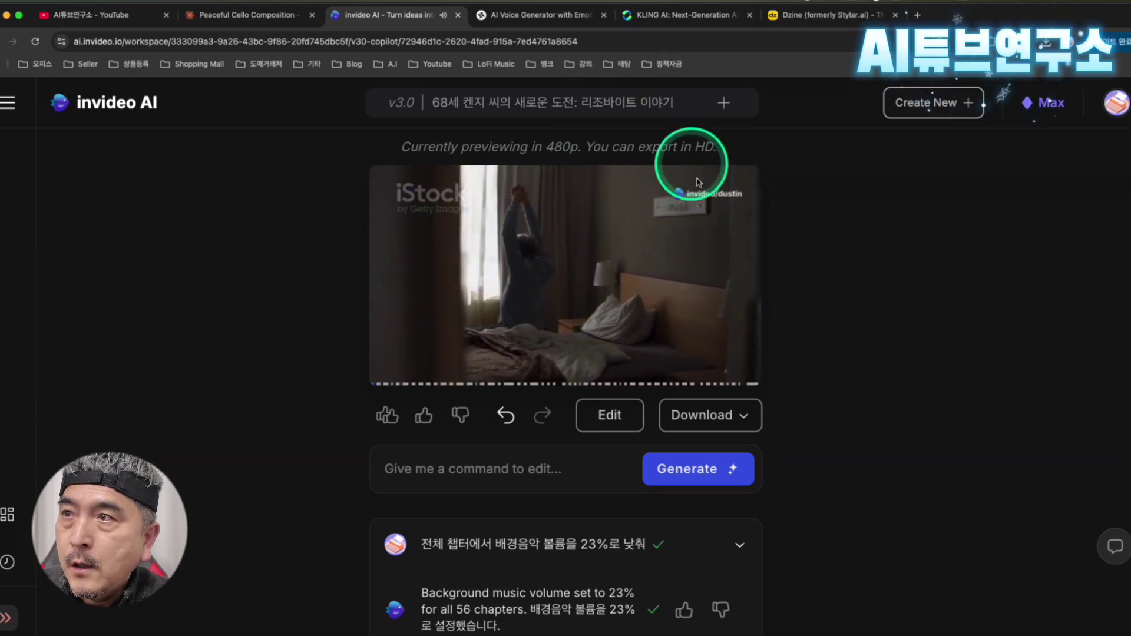
click(734, 416)
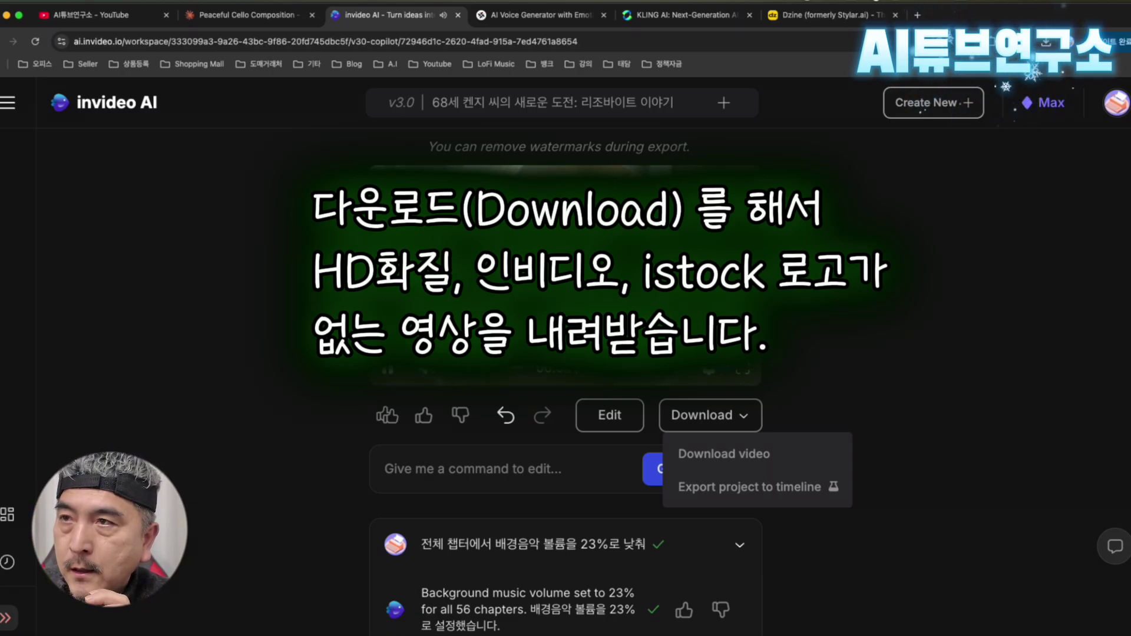
click(744, 372)
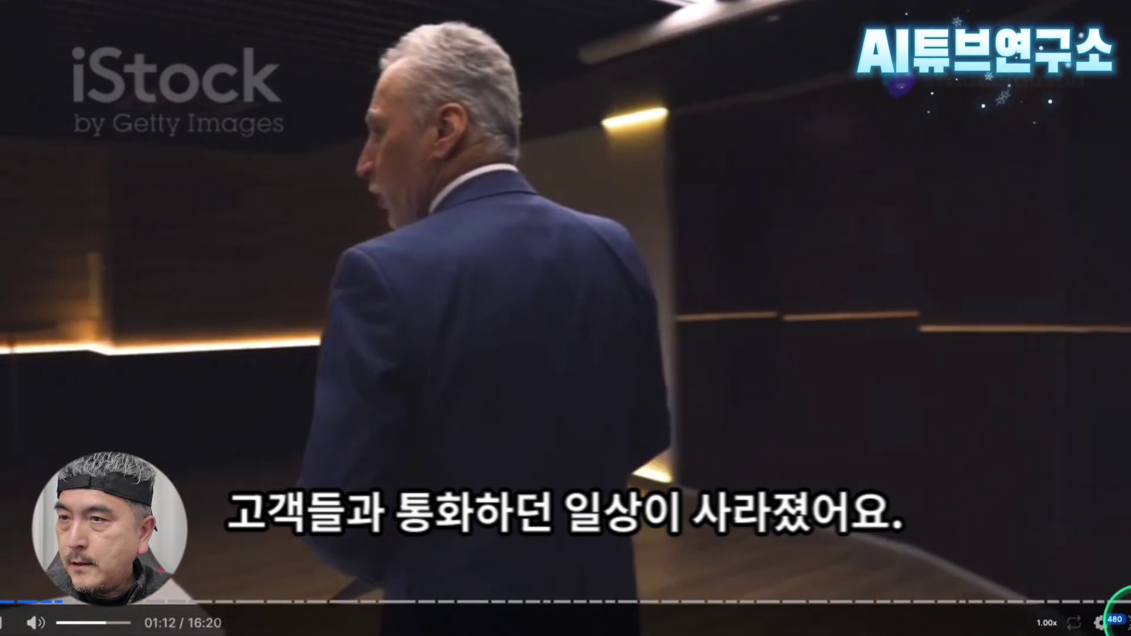
click(1123, 623)
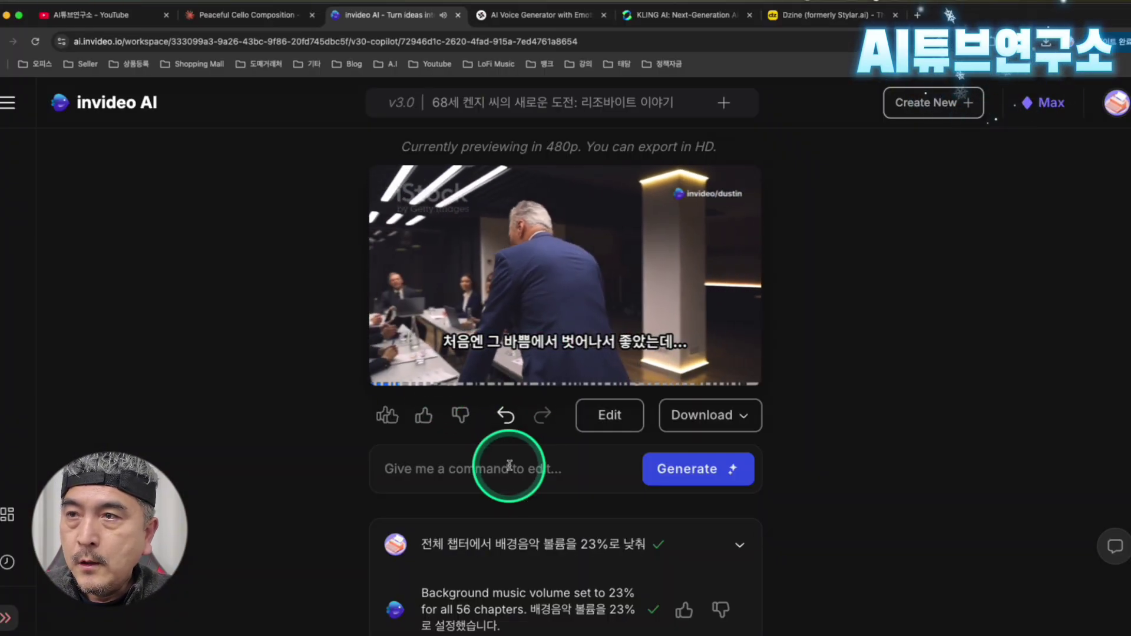
Pause the preview, submit the edit command "자막스타일 팝업으로 바꿔줘" to switch subtitles to the pop-up style, and play the result
click(493, 471)
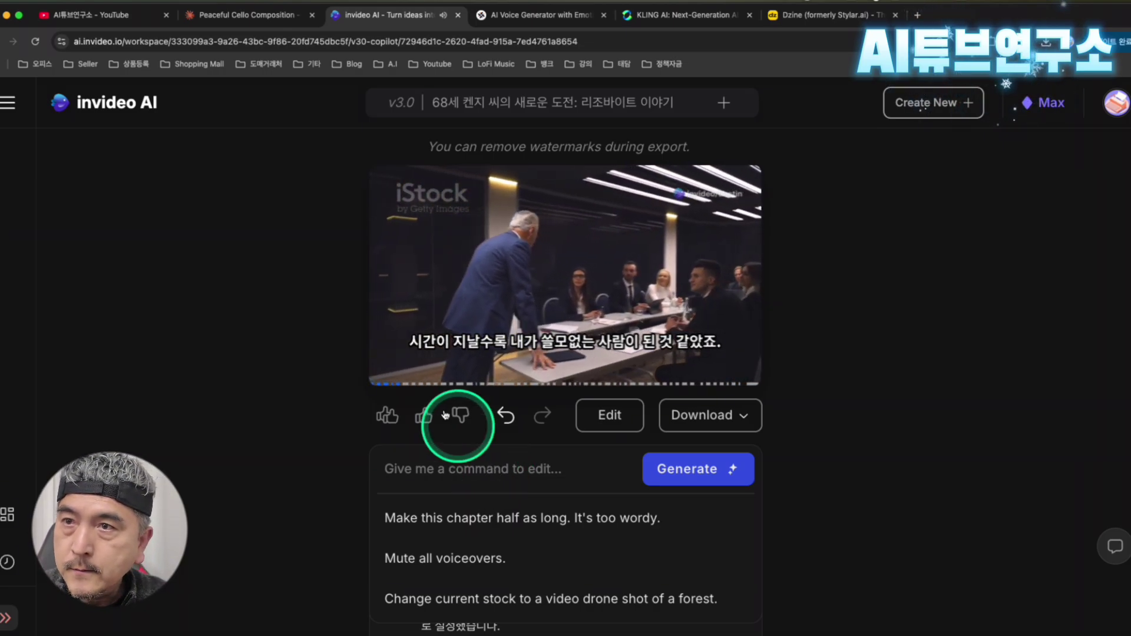
click(387, 370)
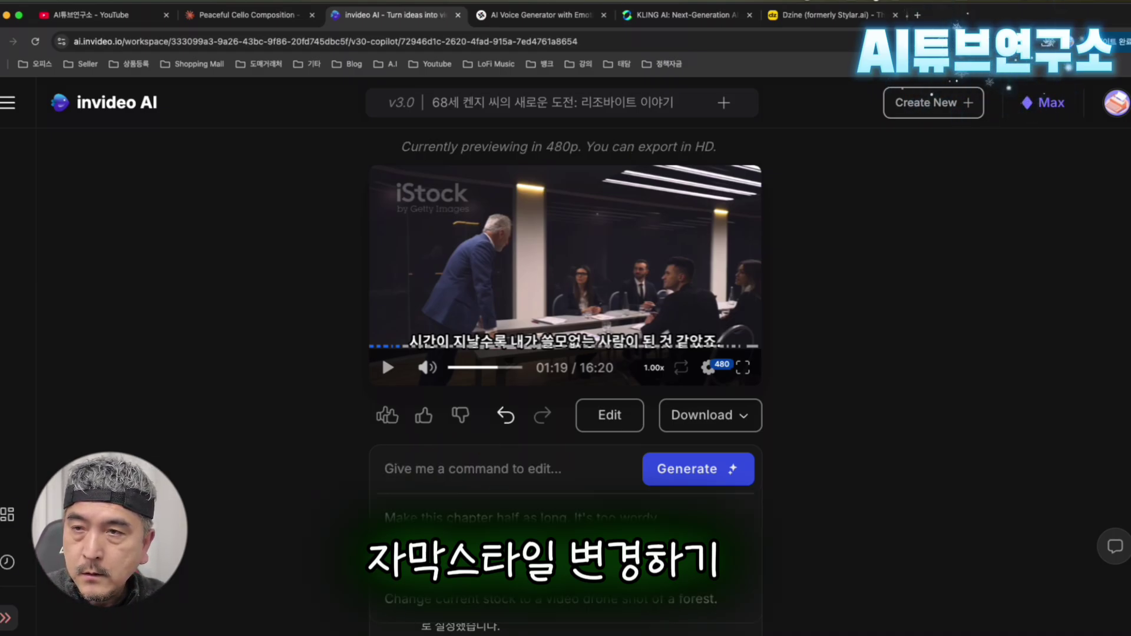
text(지)
text(막스타일 팝업)
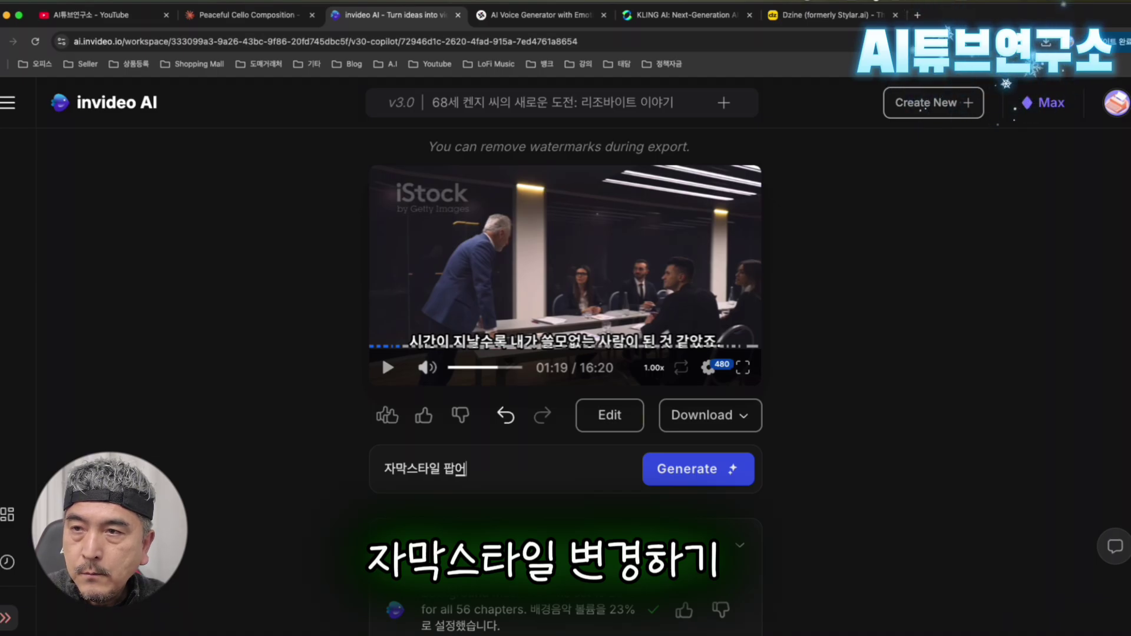
text(ㅂ)
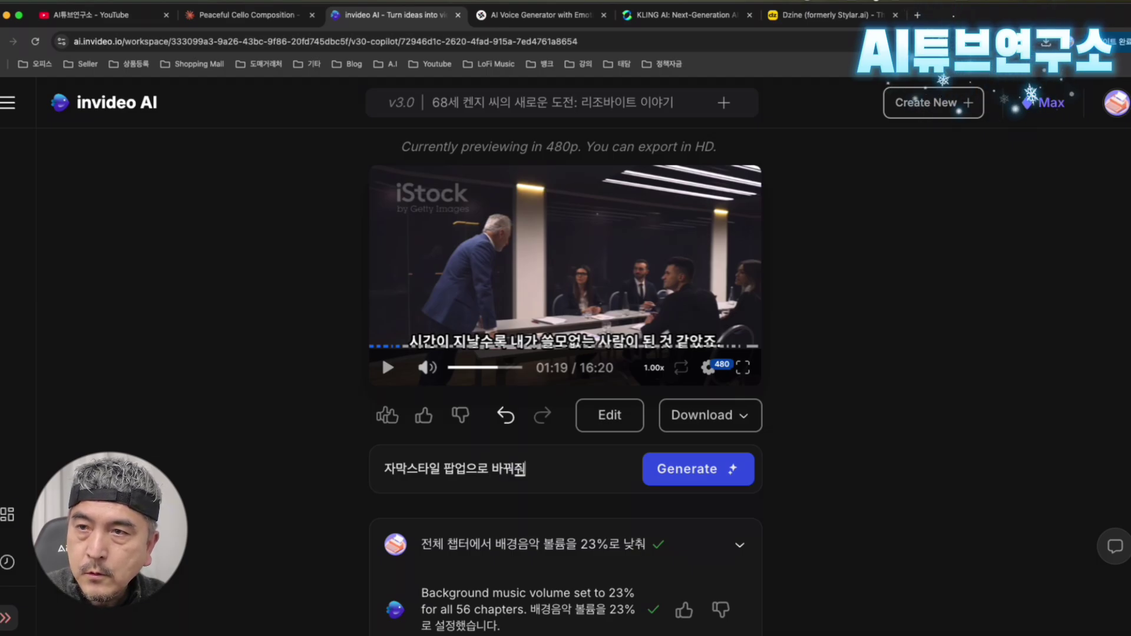
key(Return)
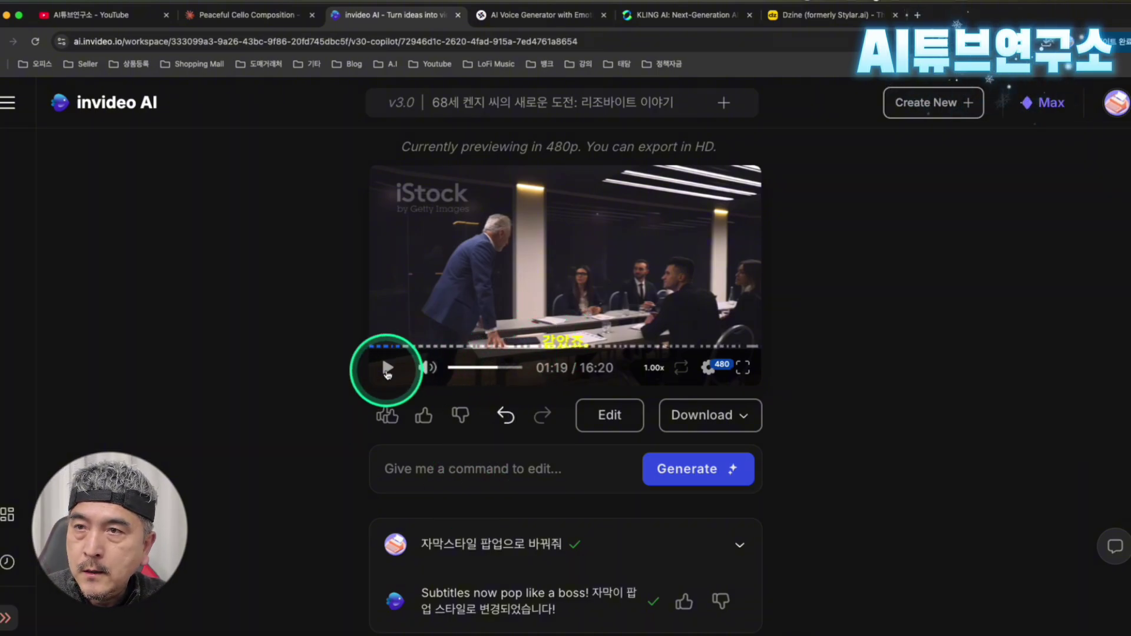
click(387, 371)
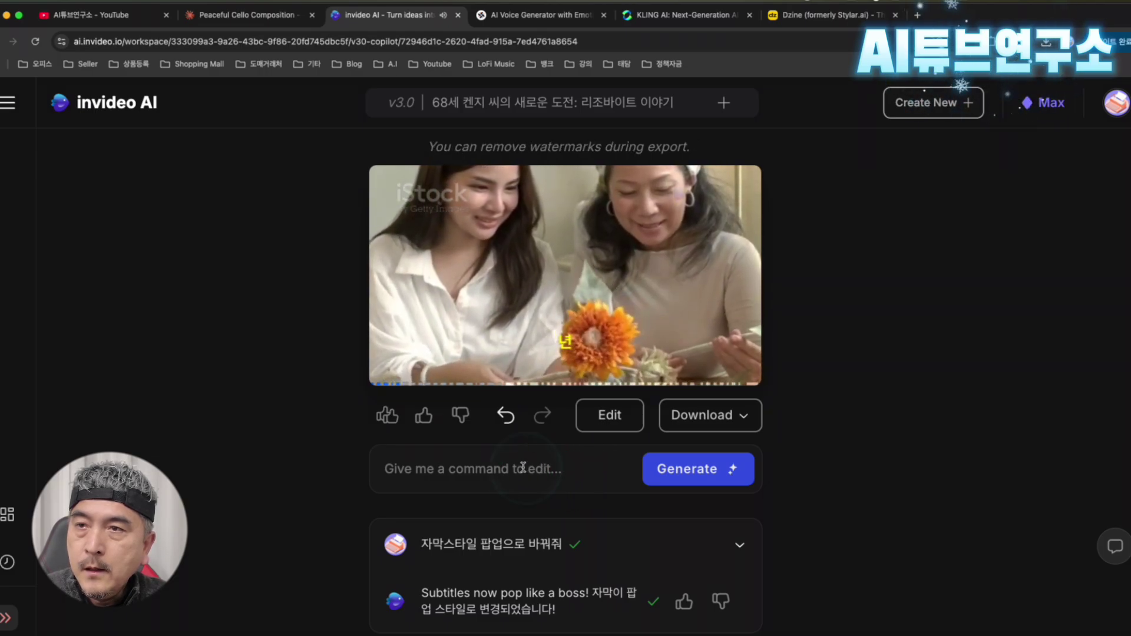
click(387, 368)
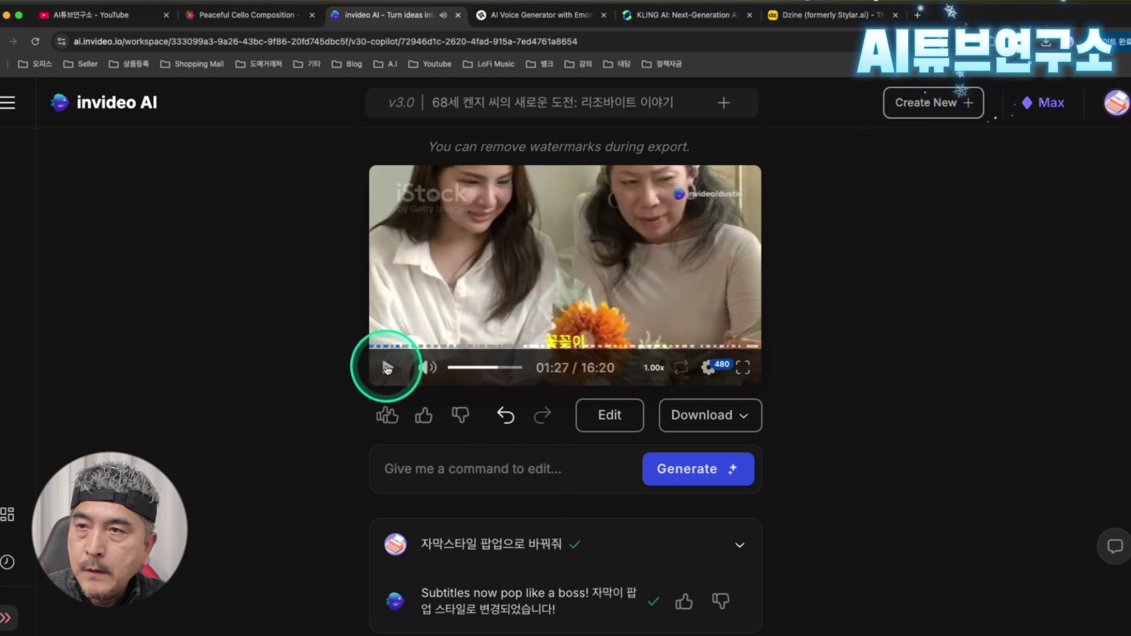
Submit the edit command "흰색 글자에 검은색 외곽선 넣어줘" to give the subtitles white text with a black outline
click(506, 469)
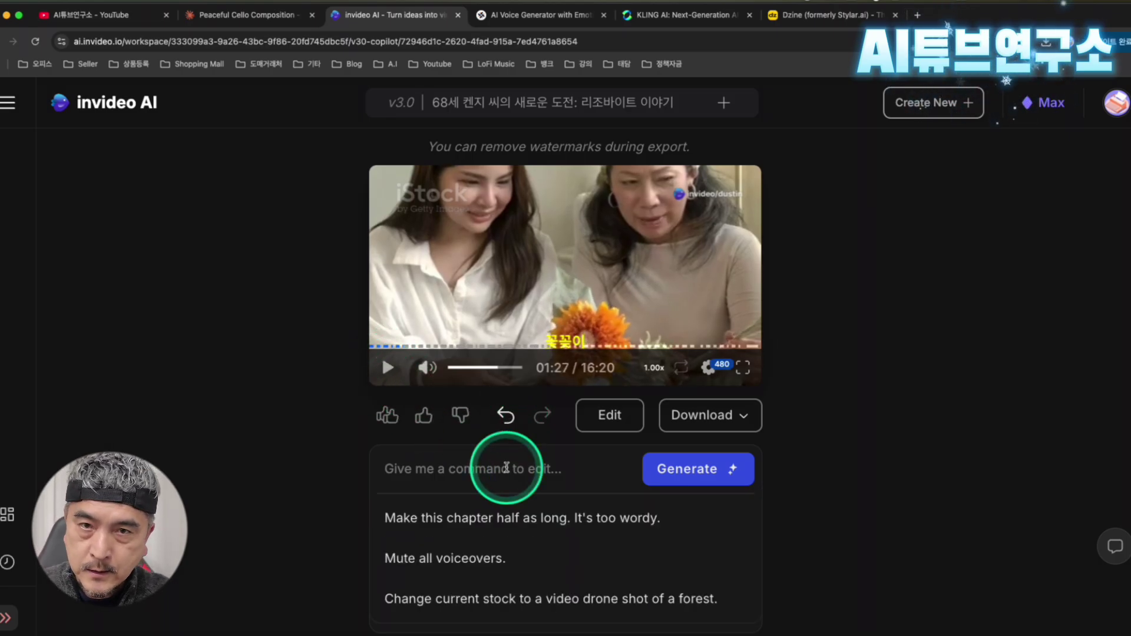
text(ㅎ)
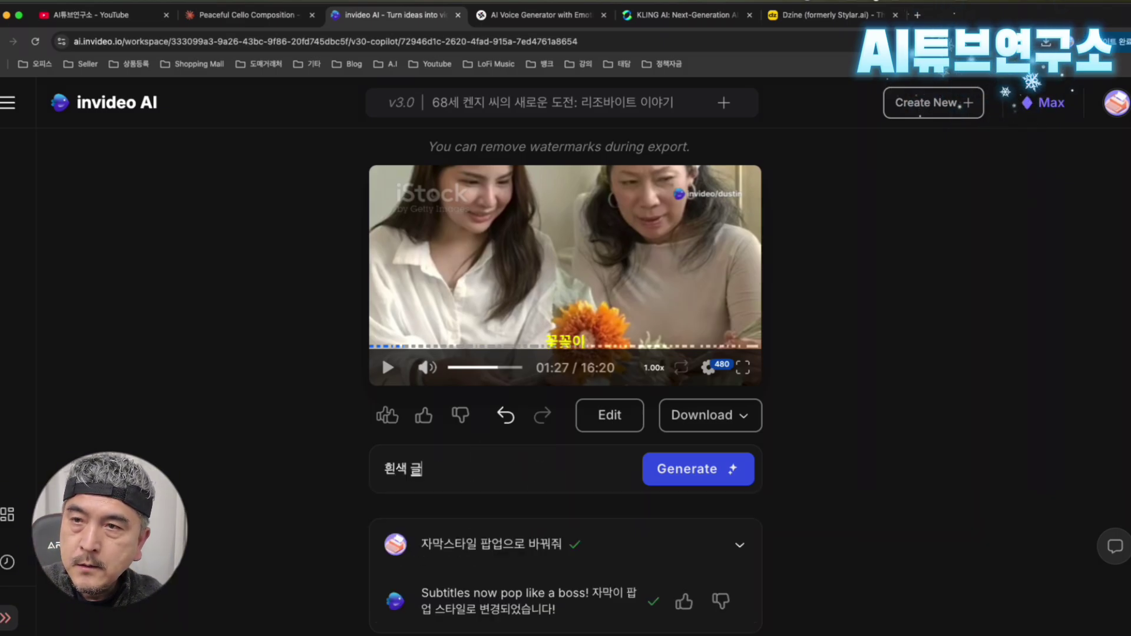
text(색 글자에 외가)
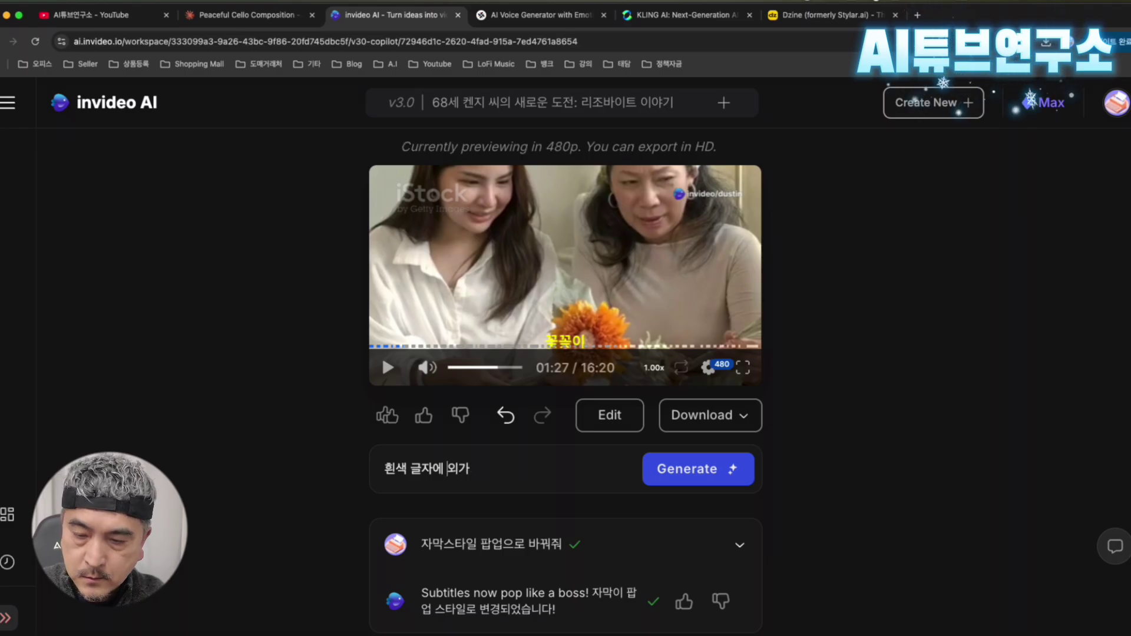
text(검ㅇ)
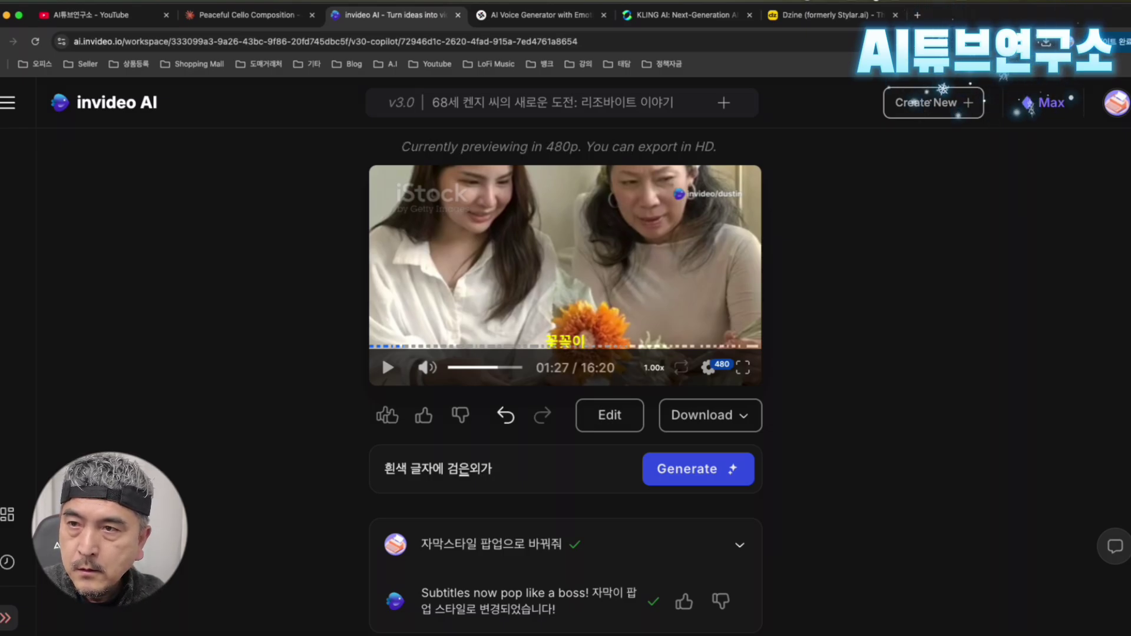
text(ㅅ)
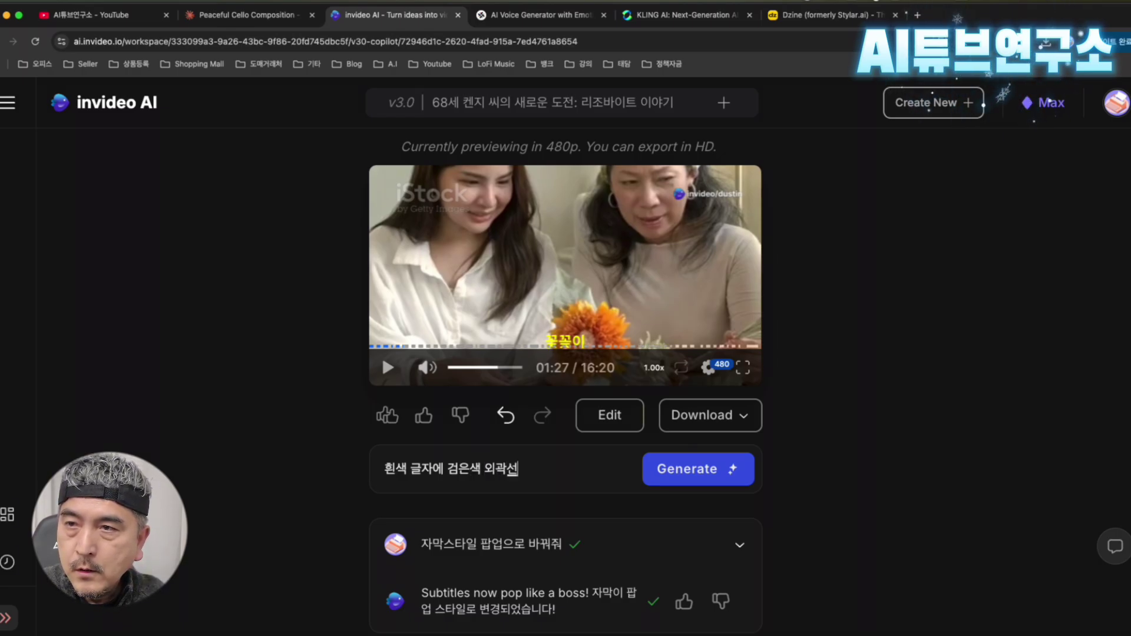
text(줘)
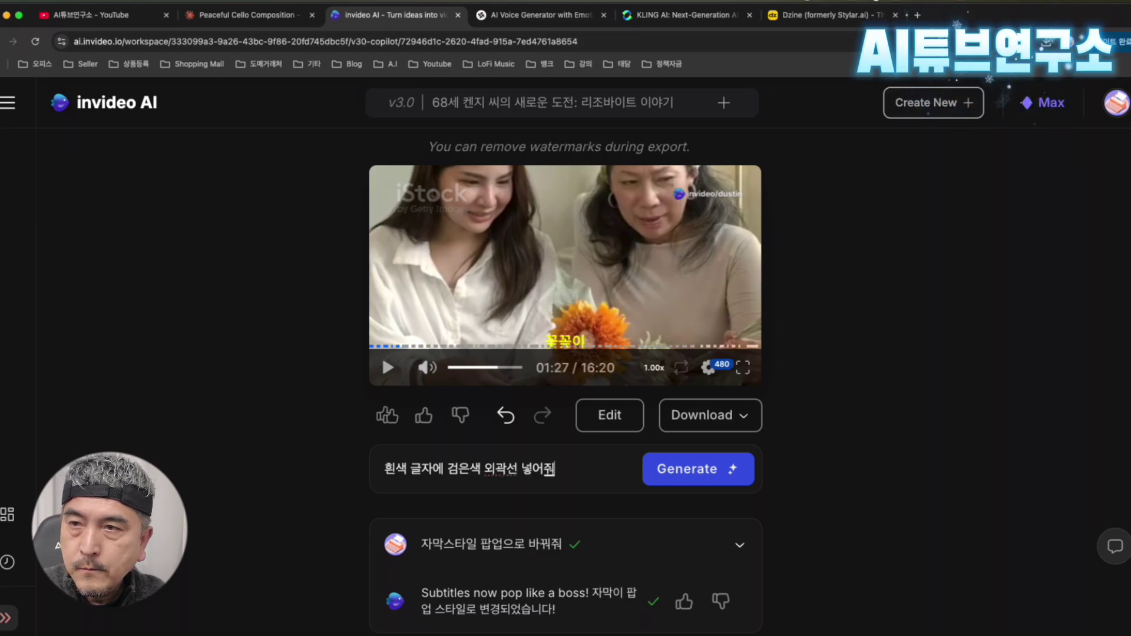
key(Return)
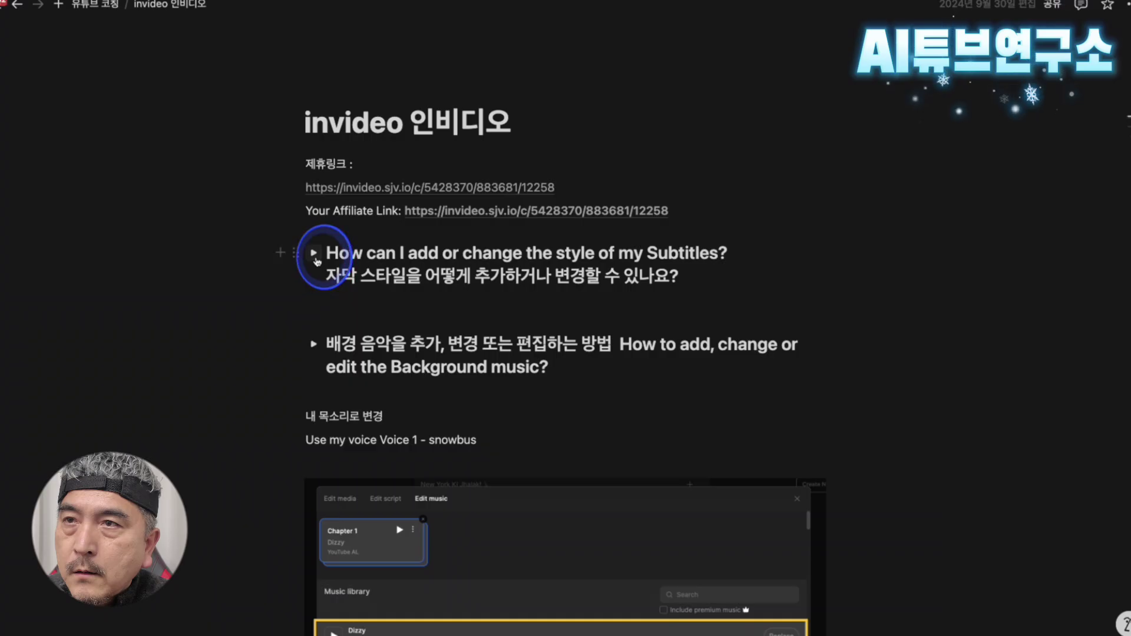
Expand the notes section on adding or changing subtitle styles and read down to the list of subtitles
click(312, 257)
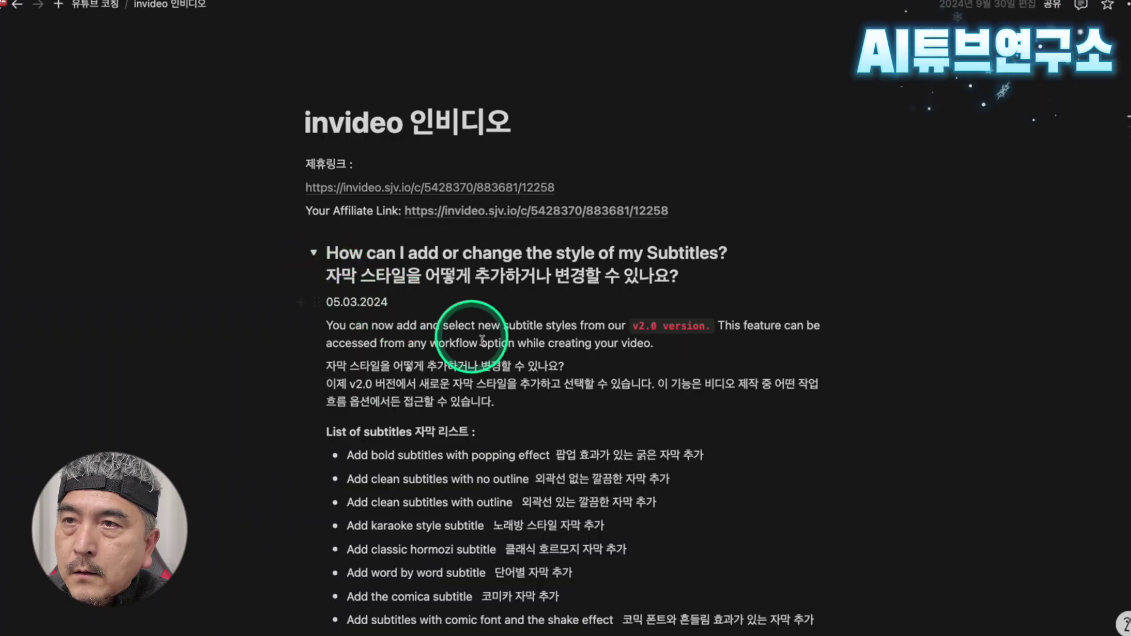
scroll(626, 387, down, 5)
scroll(627, 388, up, 5)
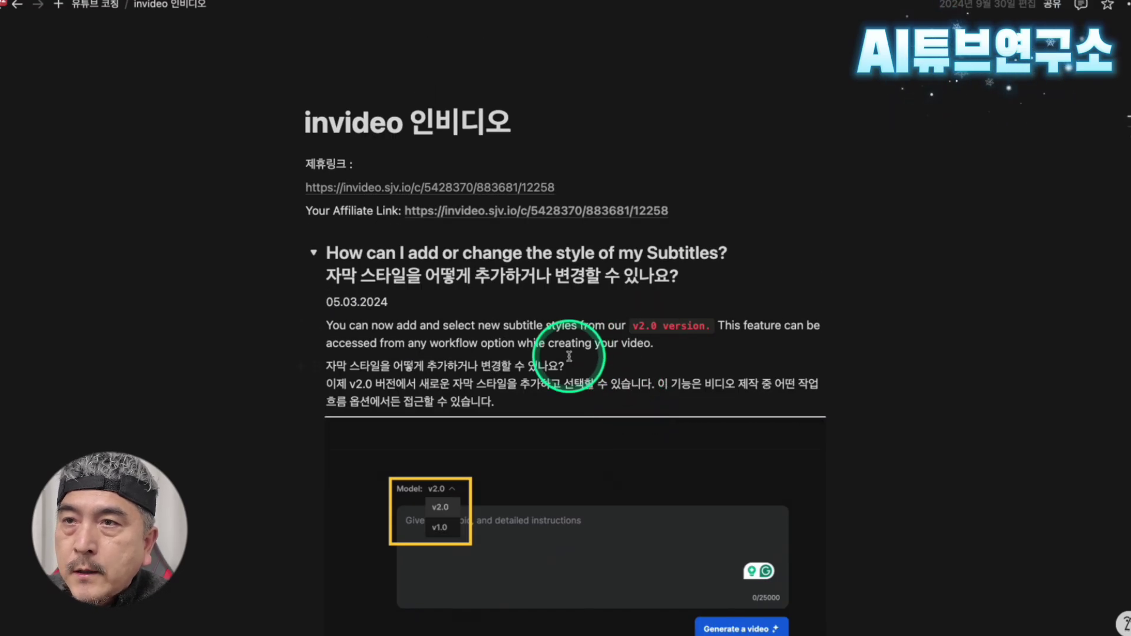
scroll(570, 356, down, 1)
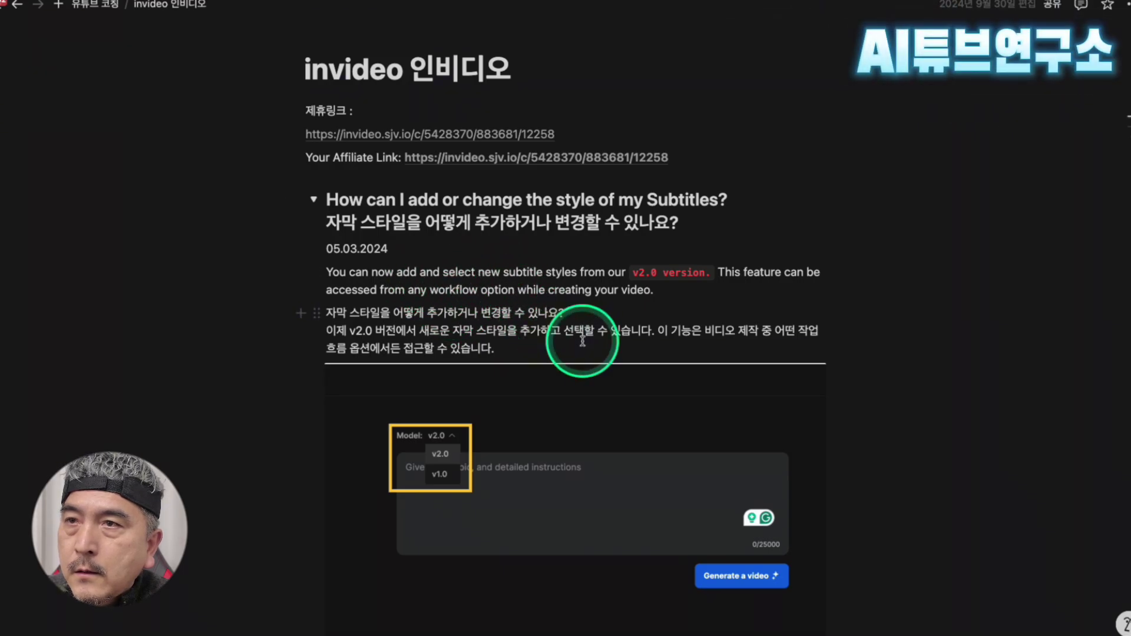
scroll(582, 341, down, 4)
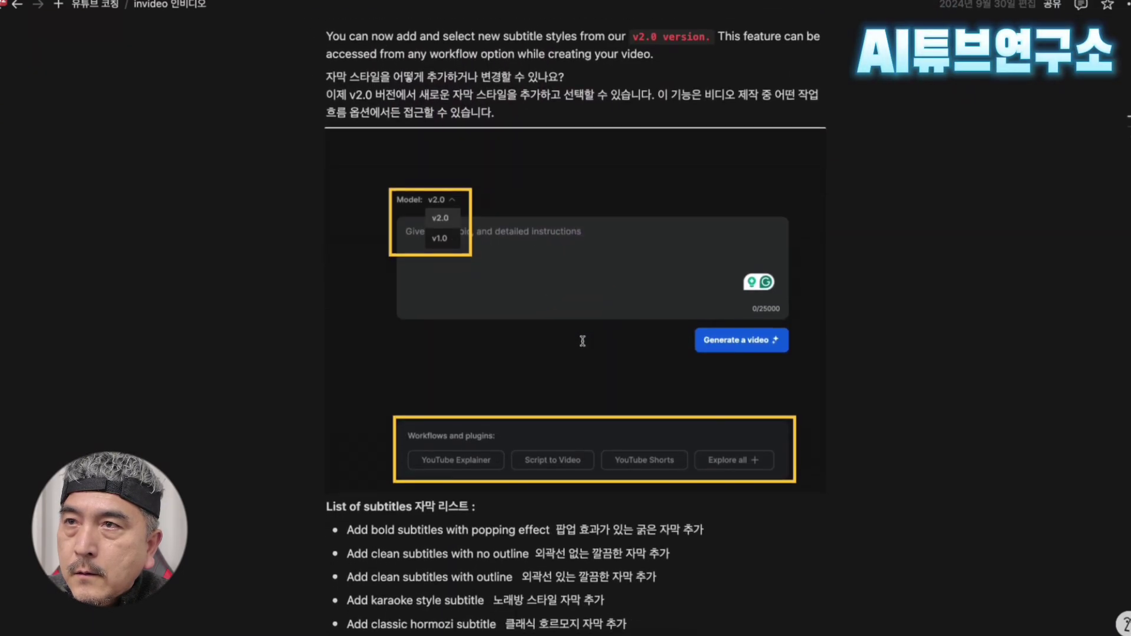
scroll(583, 341, down, 5)
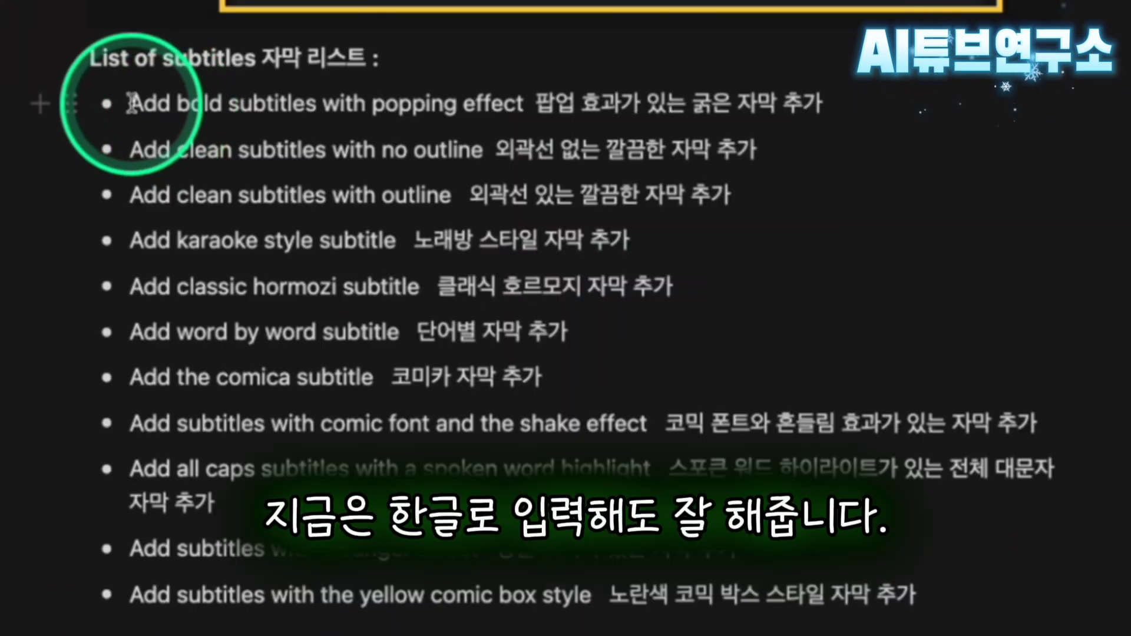
Examine the list entries for bold subtitles with popping effect and for clean subtitles without and with outline, highlighting each phrase
drag(347, 283, 462, 288)
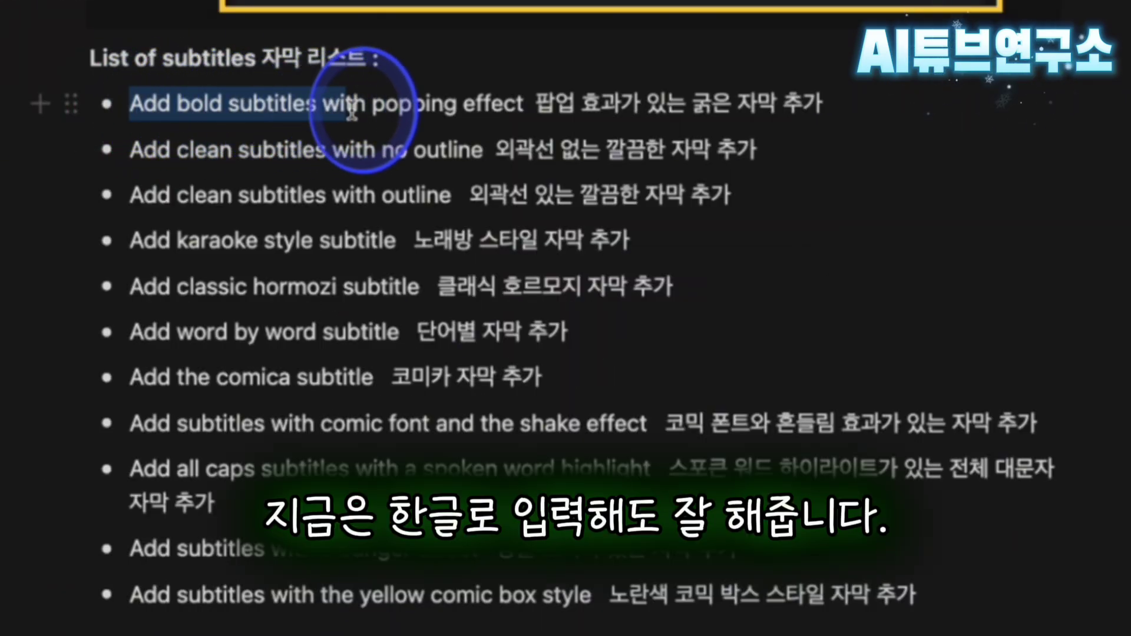
drag(352, 112, 293, 108)
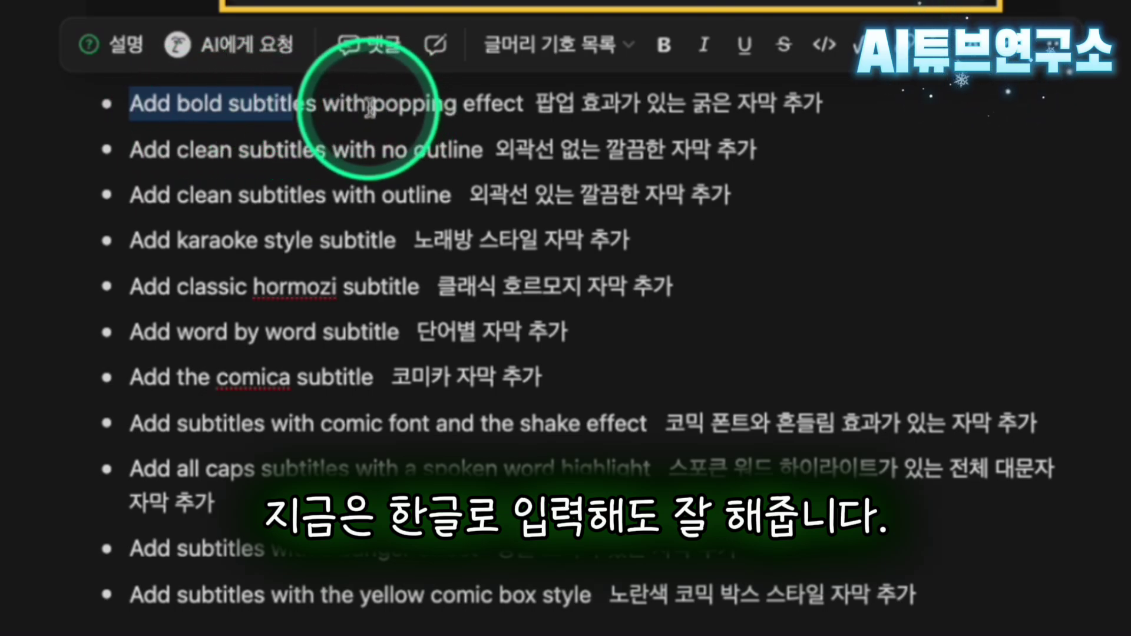
drag(370, 108, 528, 108)
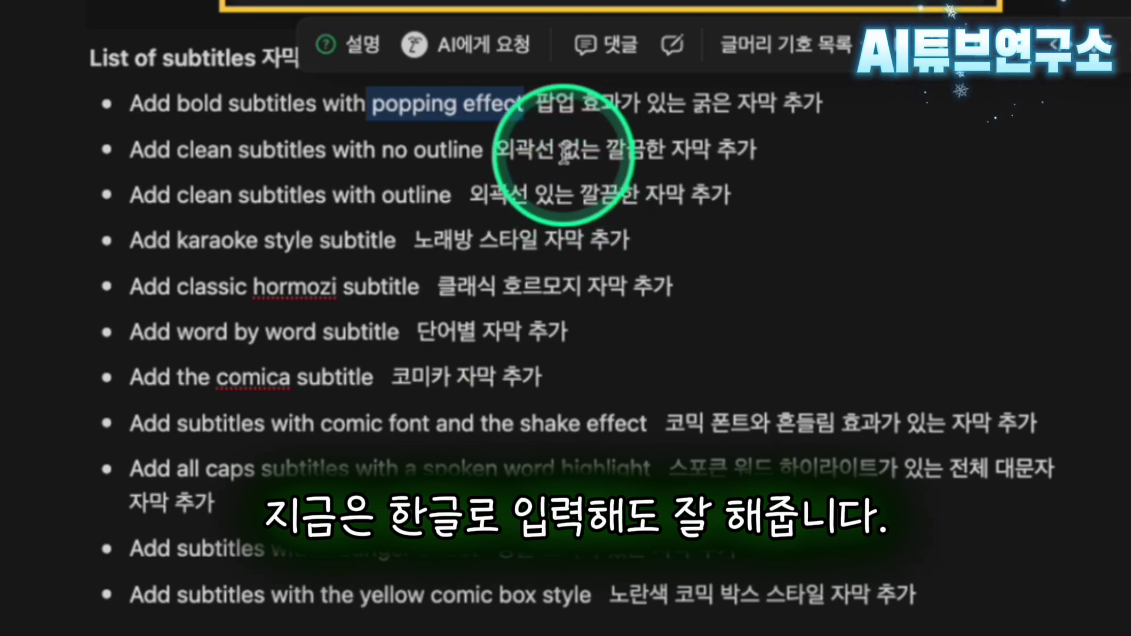
click(534, 178)
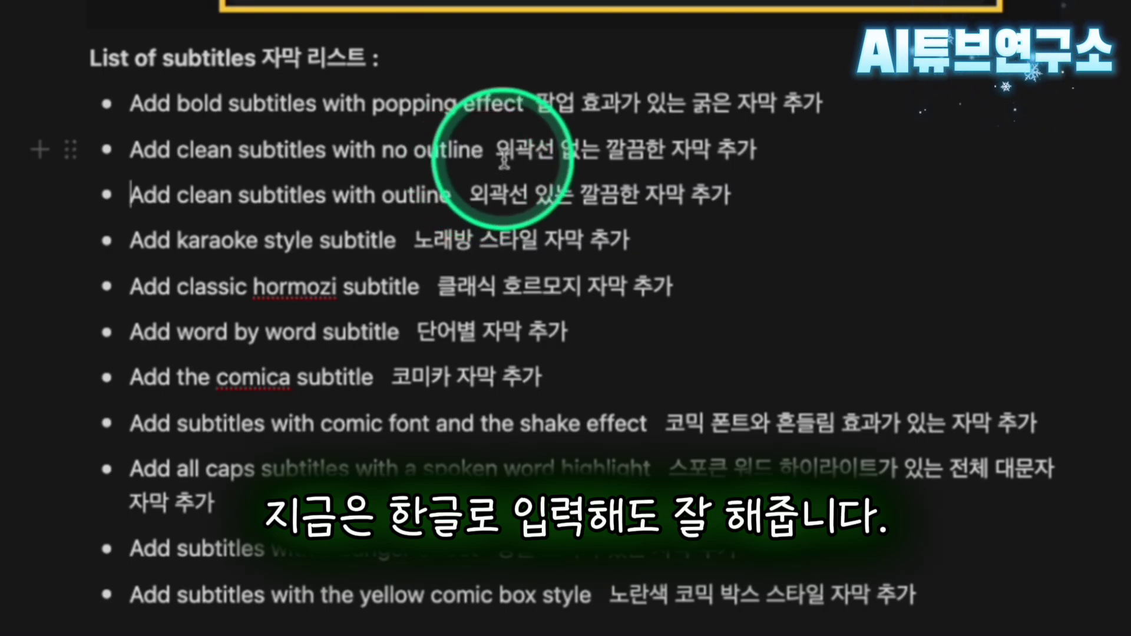
drag(497, 150, 744, 151)
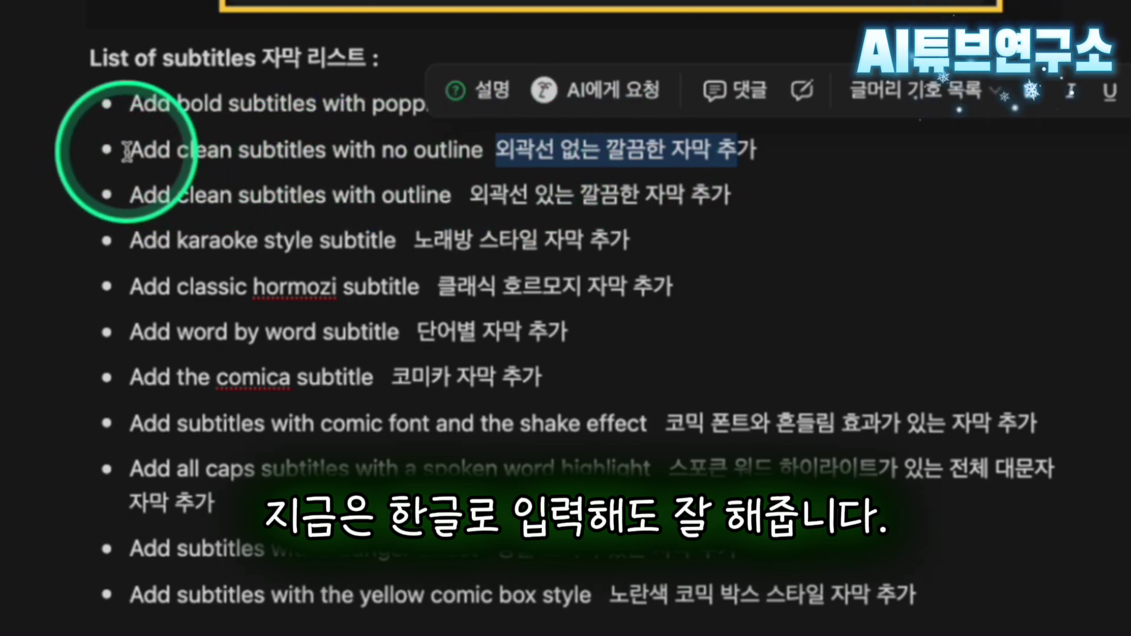
drag(129, 151, 487, 152)
drag(470, 194, 731, 195)
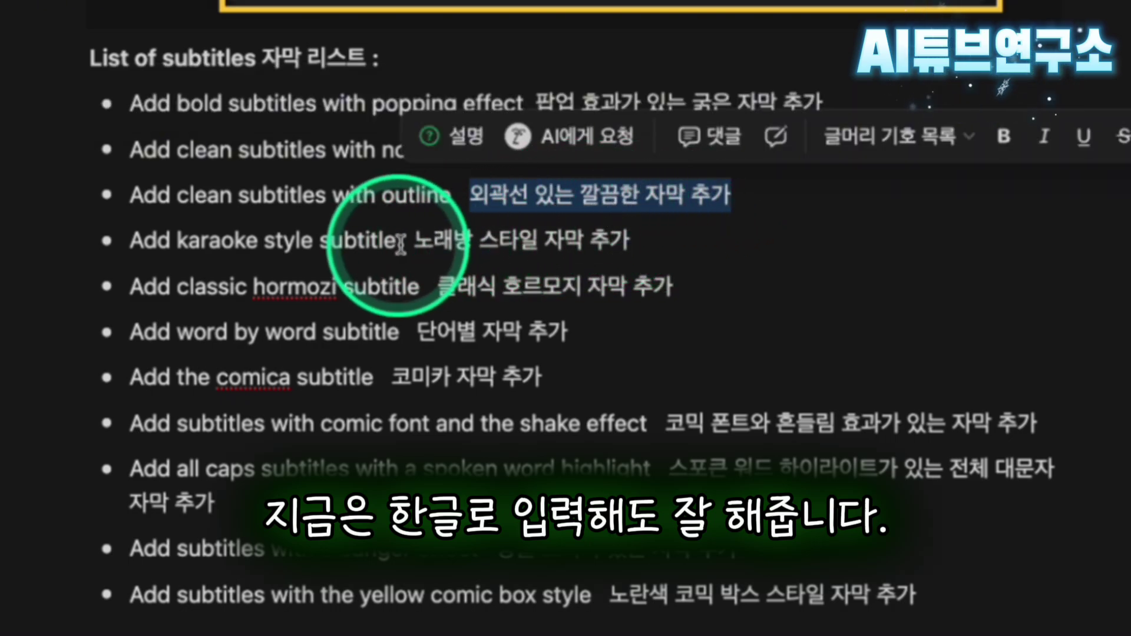
Examine the remaining subtitle styles from karaoke to the banger effect, highlighting their Korean command phrases
drag(415, 241, 622, 242)
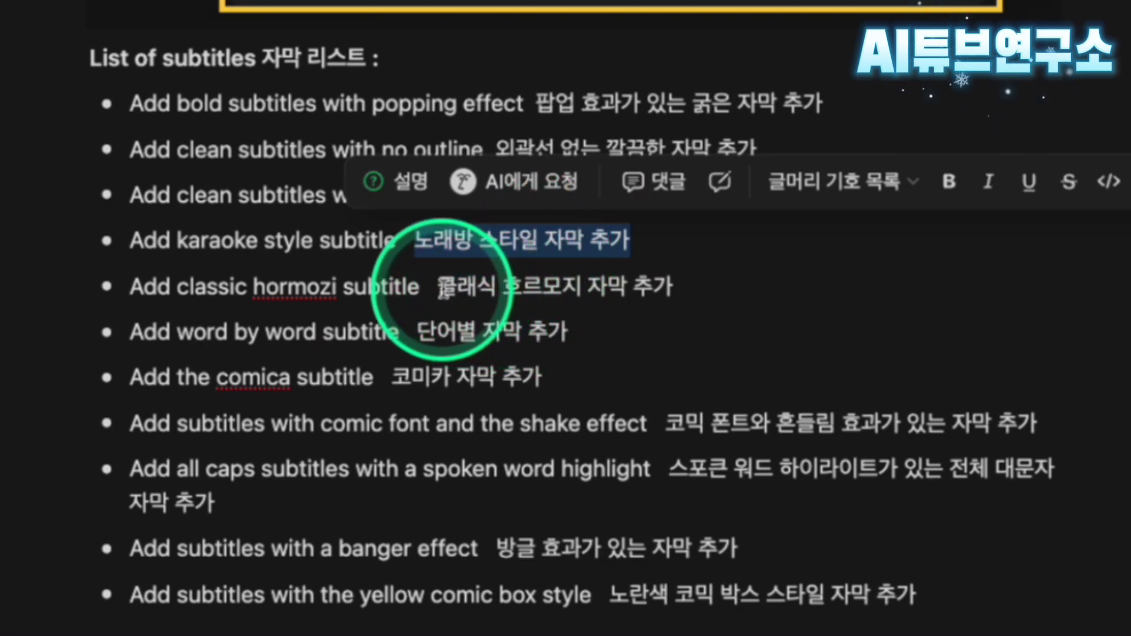
drag(439, 287, 684, 281)
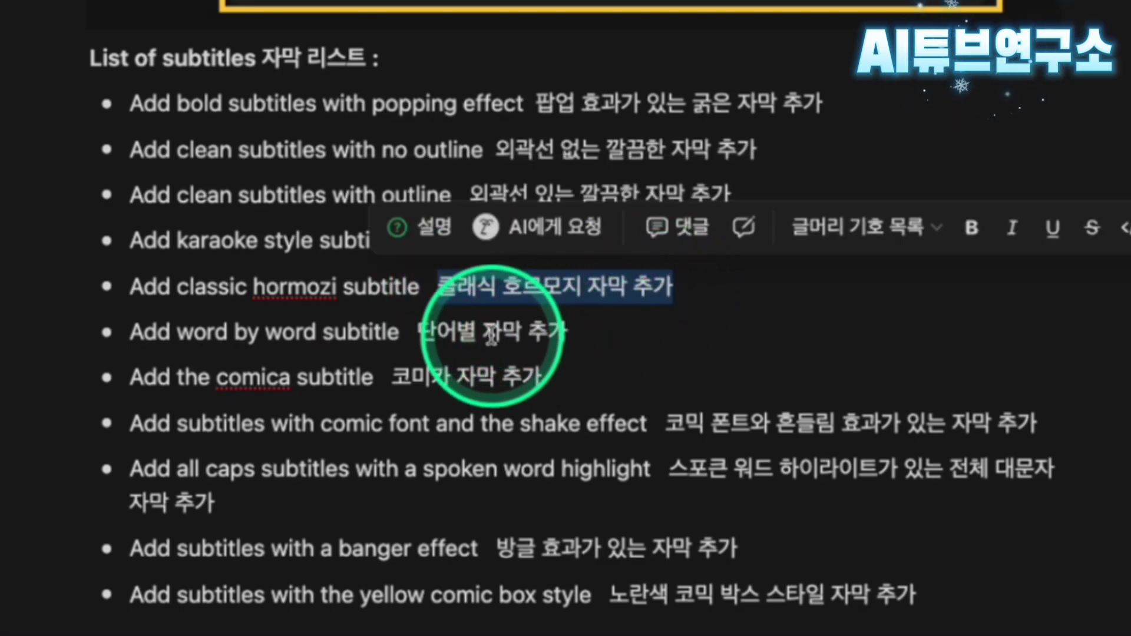
drag(414, 332, 568, 335)
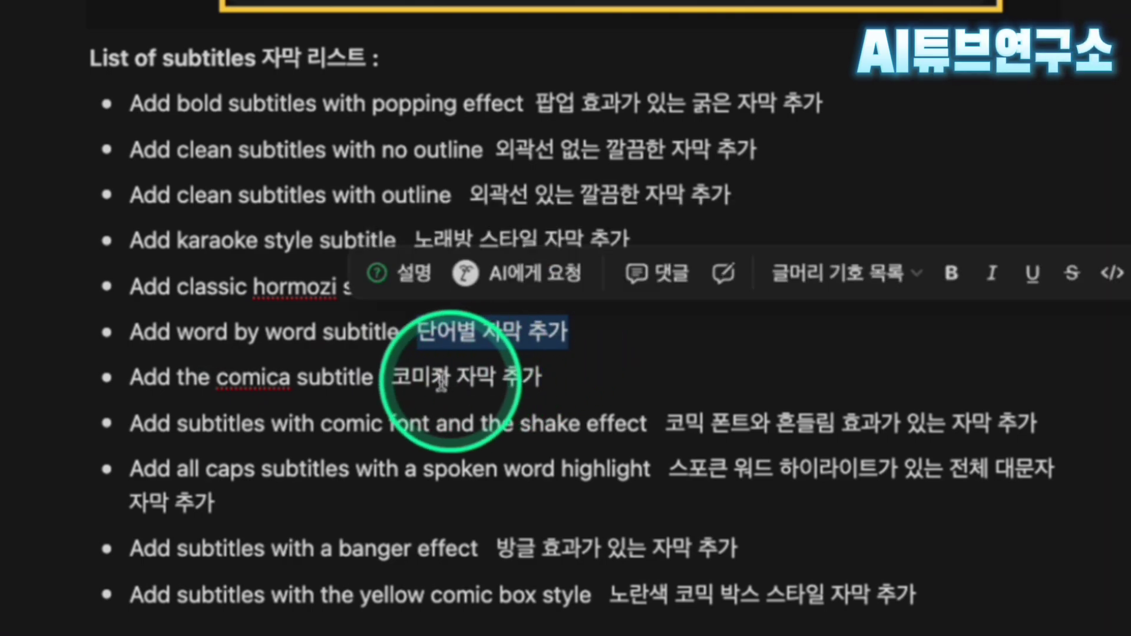
drag(392, 377, 521, 381)
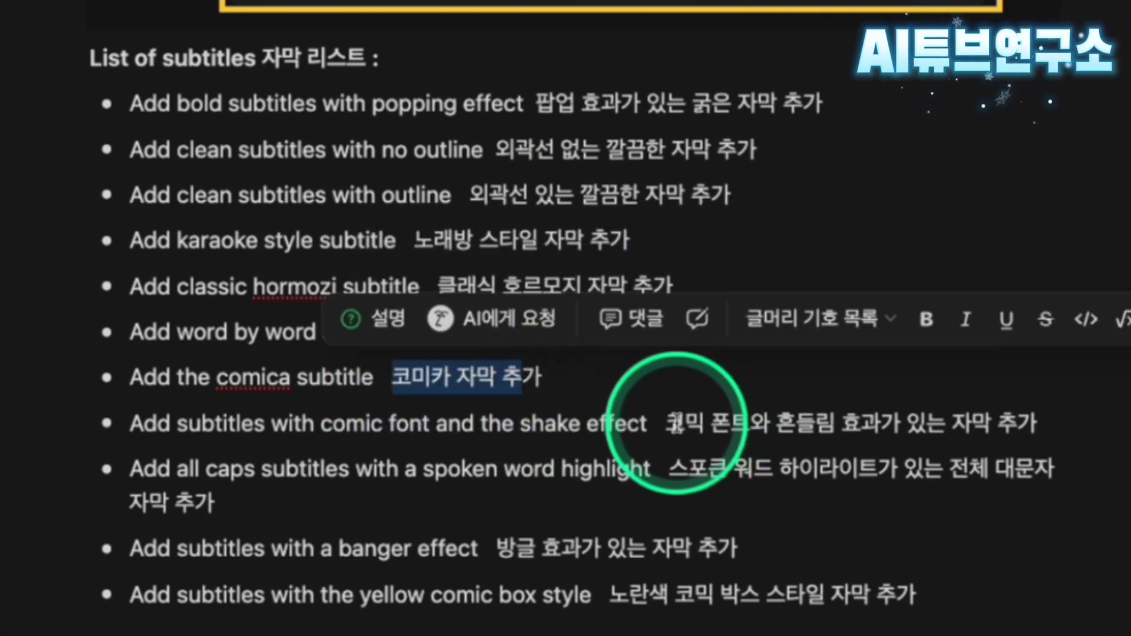
drag(667, 423, 1032, 425)
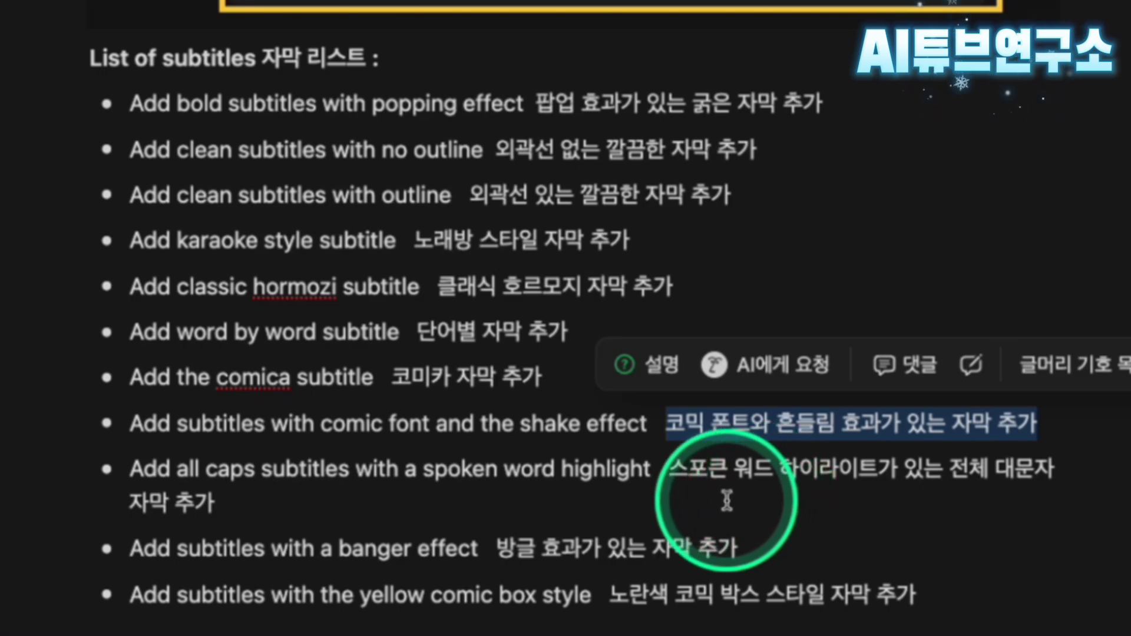
drag(500, 547, 740, 550)
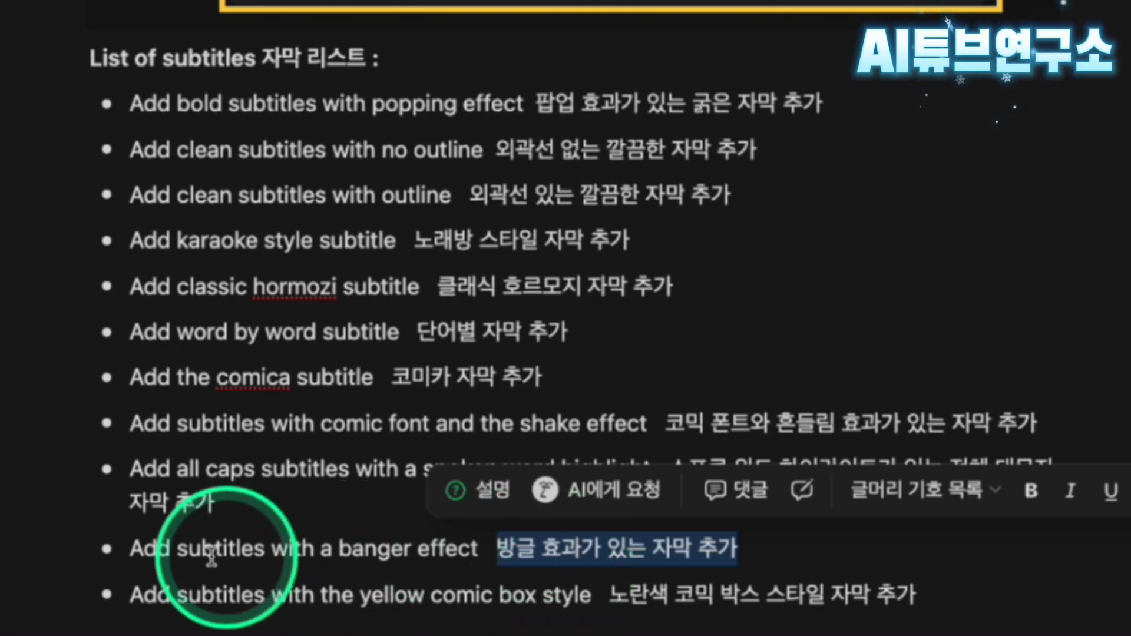
click(539, 552)
drag(498, 549, 652, 550)
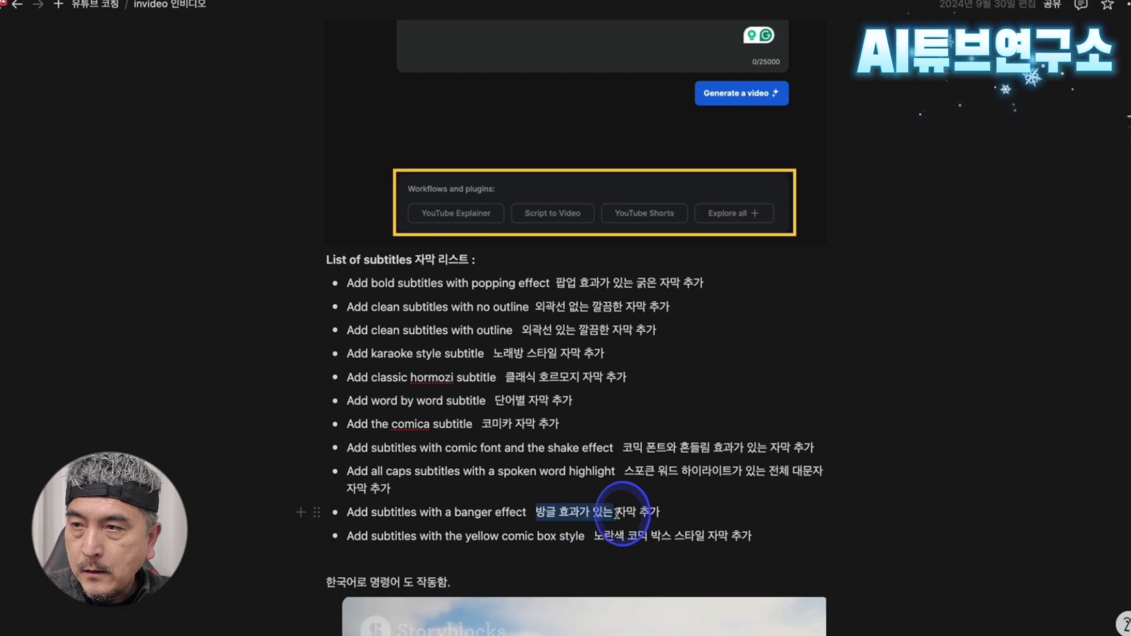
drag(616, 514, 657, 512)
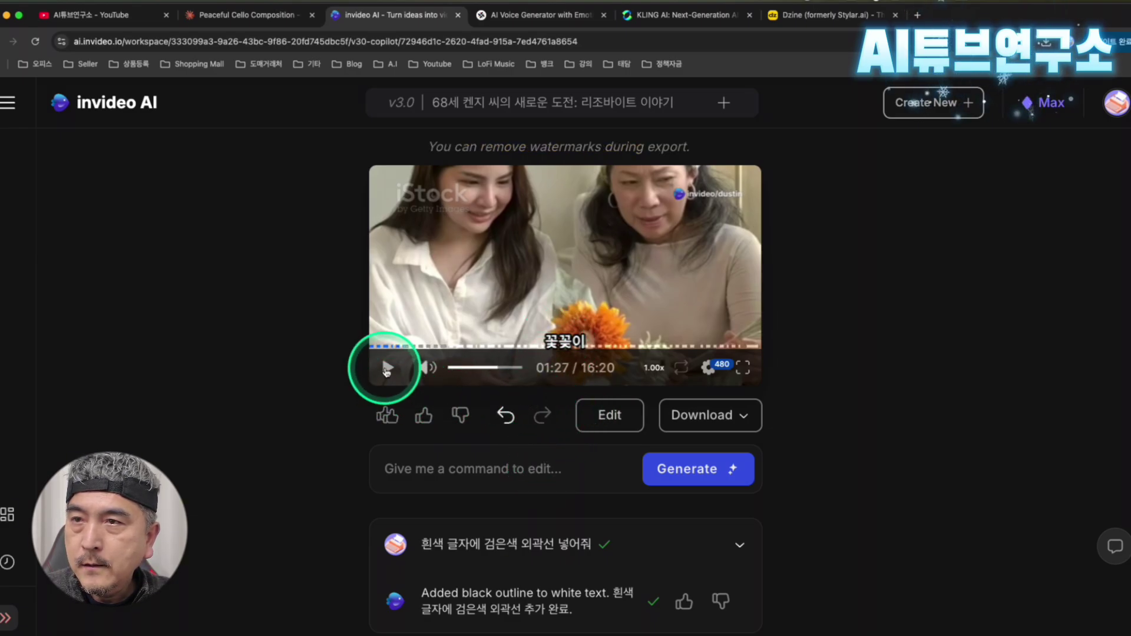
Return to invideo AI and play the video preview to check the outlined subtitles, pausing it when done
click(387, 368)
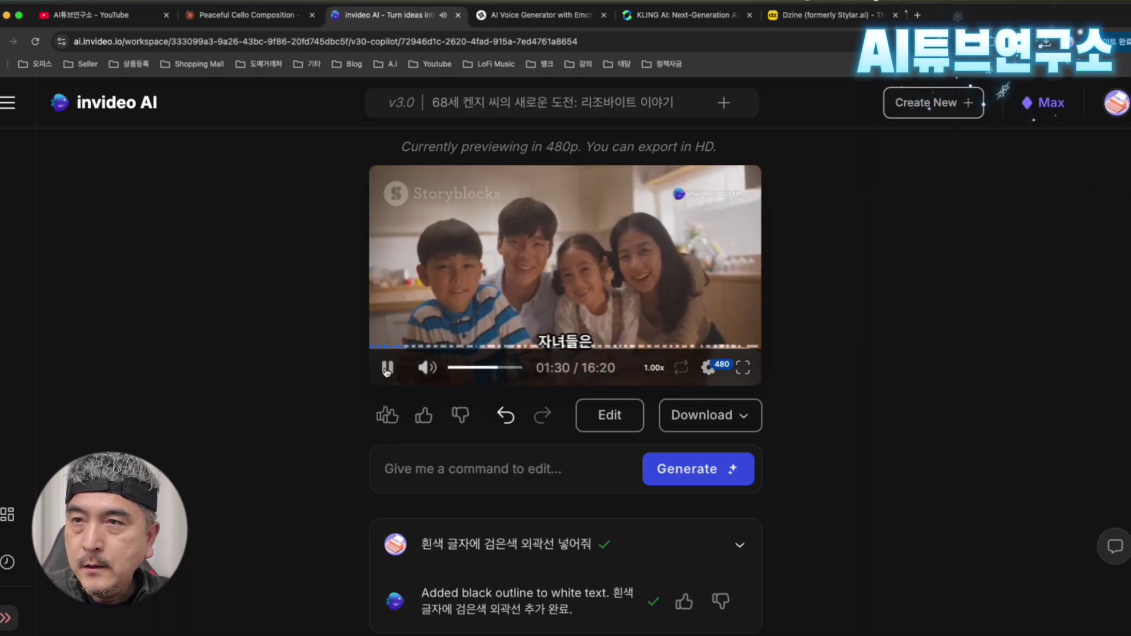
click(388, 368)
click(387, 369)
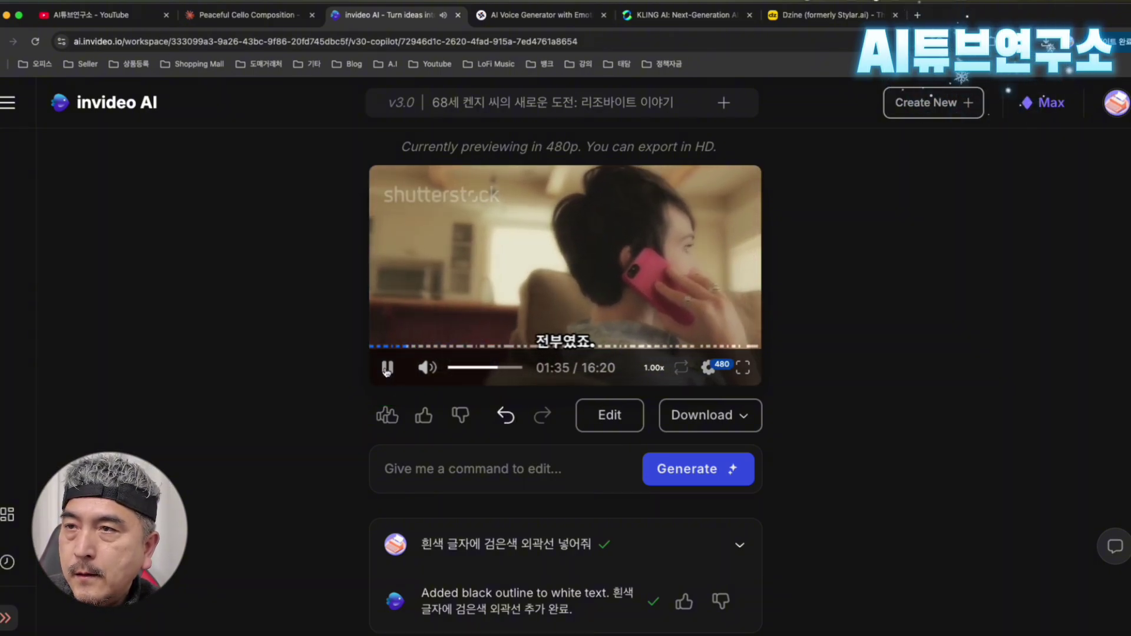
click(529, 495)
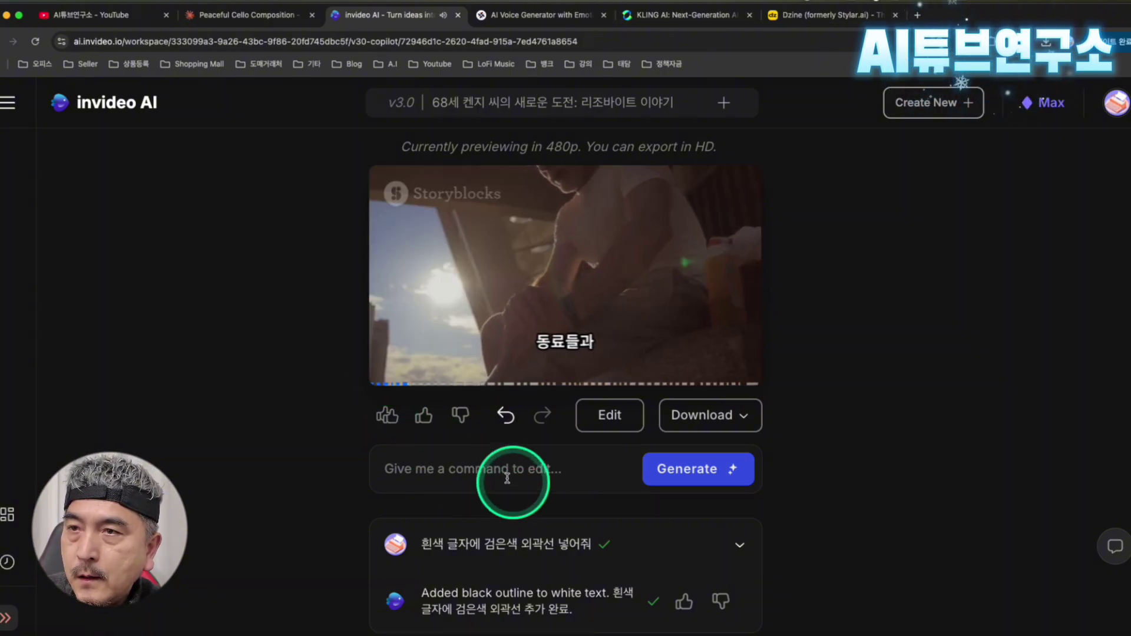
click(388, 377)
Submit the edit command "한글 글꼴 변경할 수 있어?" to ask whether the Korean font can be changed
click(448, 471)
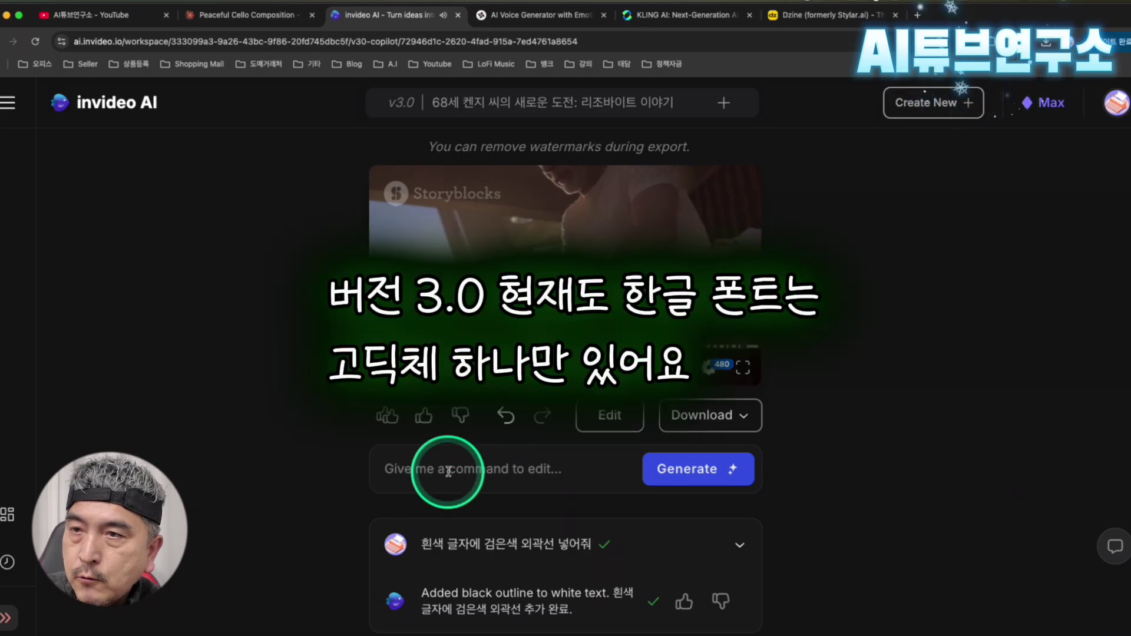
text(지)
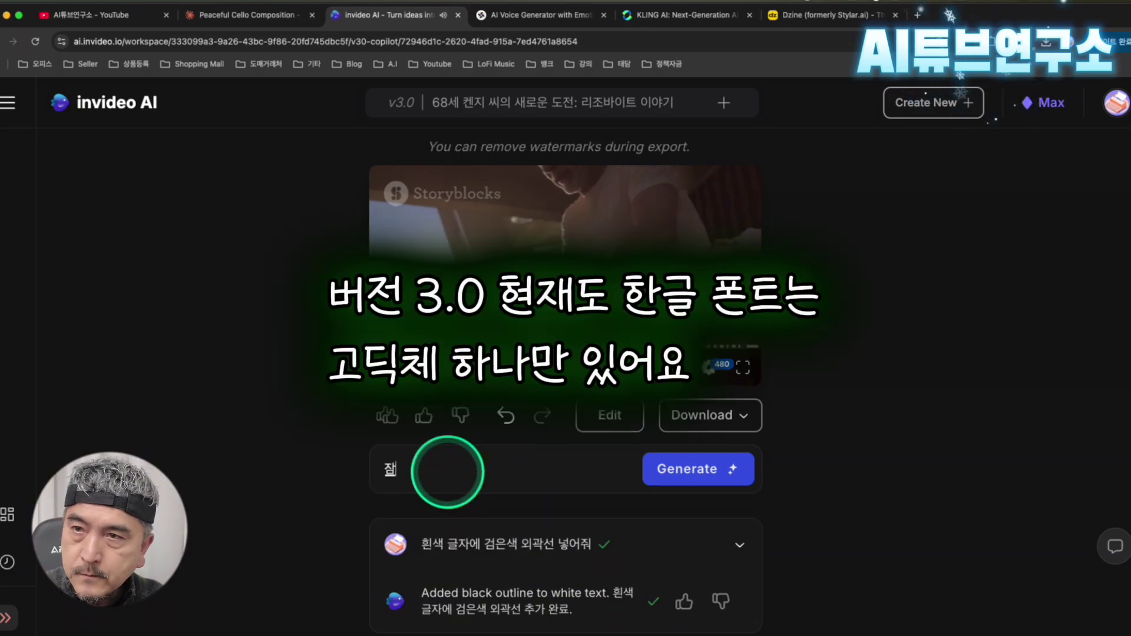
text(막 피)
text(트)
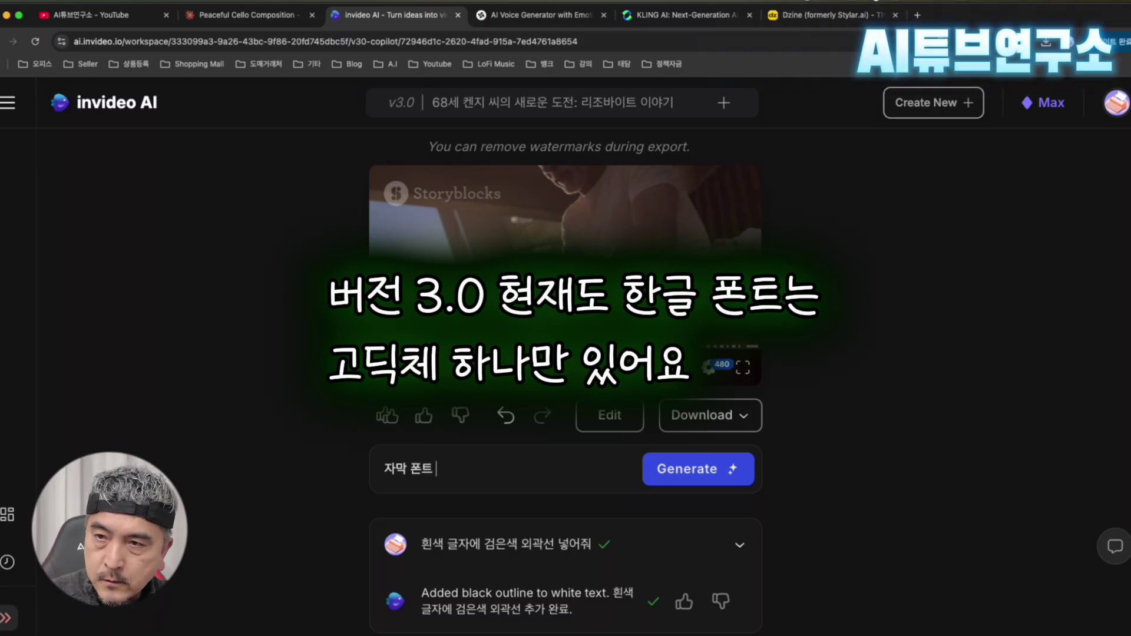
key(BackSpace)
text(ㄹ)
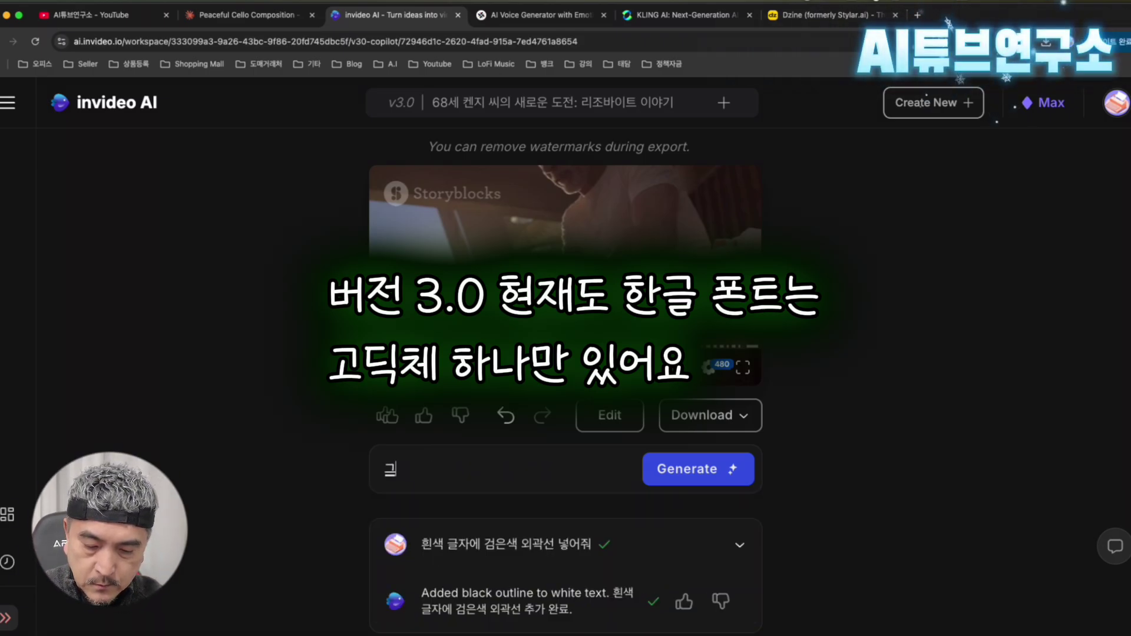
key(BackSpace)
text(흐)
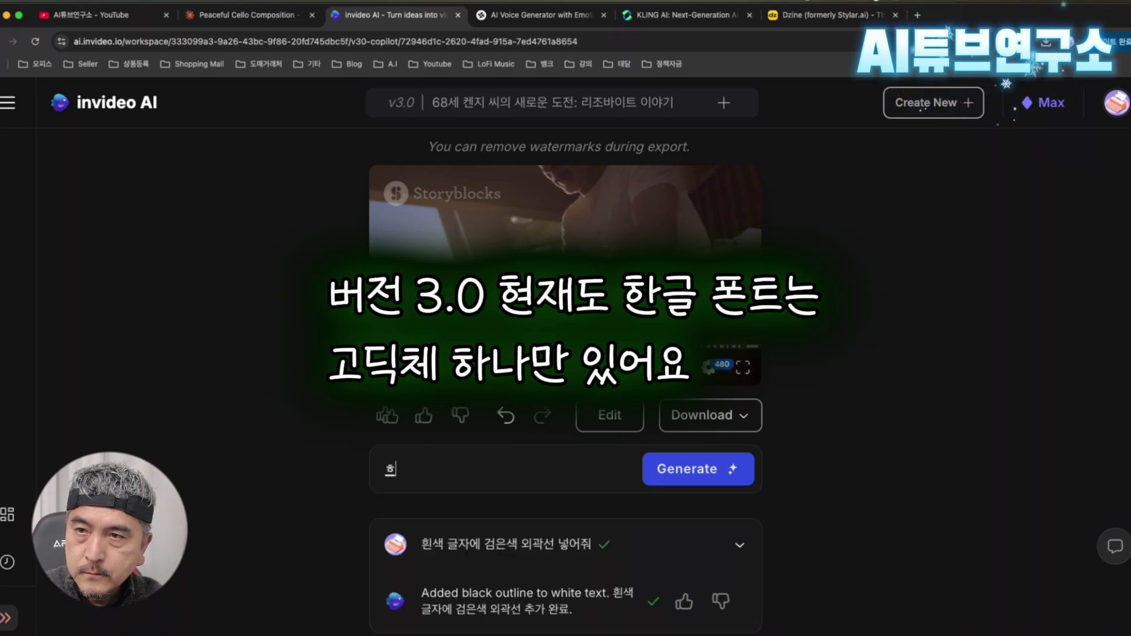
text(글 글꼴 변경할 수 있어)
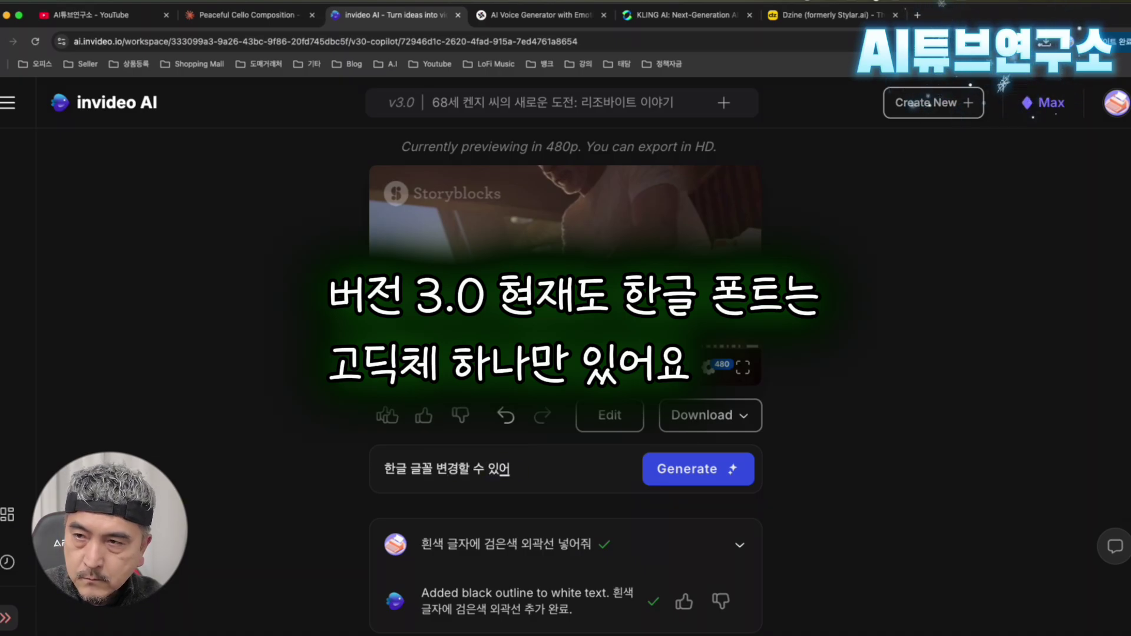
text(?)
key(Return)
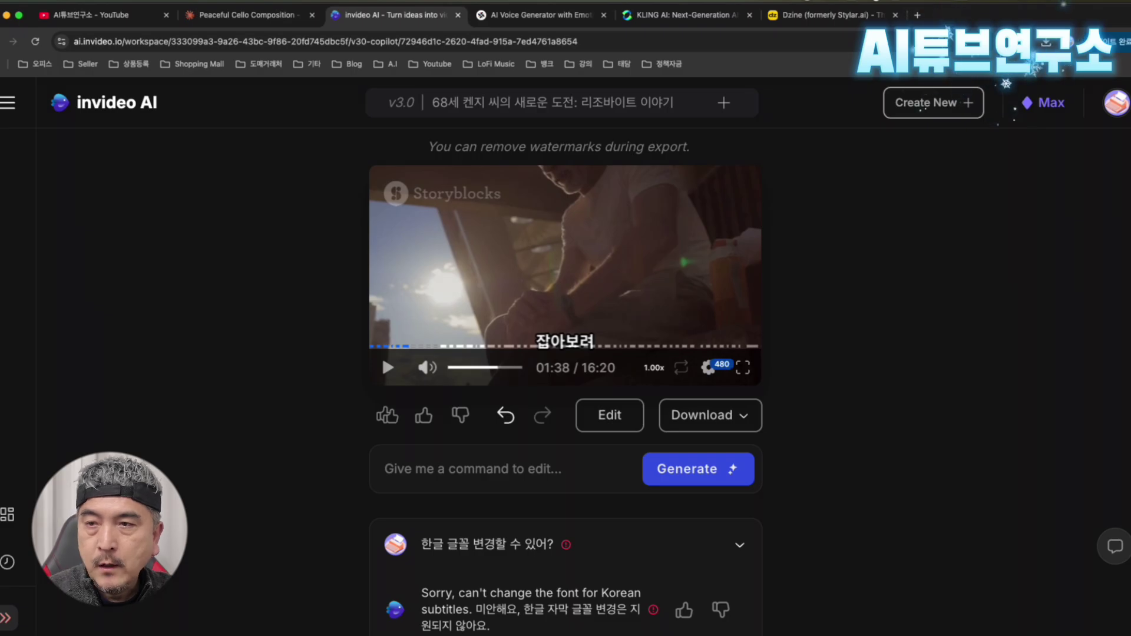
Switch to the notes page and copy the Korean comica subtitle phrase "코미카 자막 추가" from the subtitle list
click(447, 467)
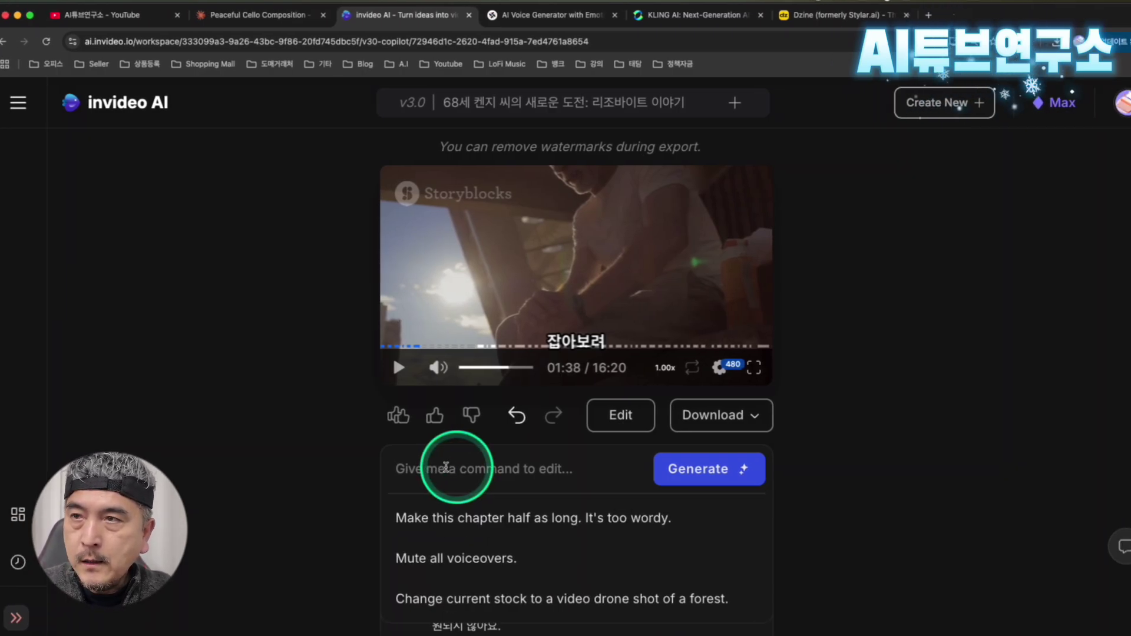
key(ctrl+Right)
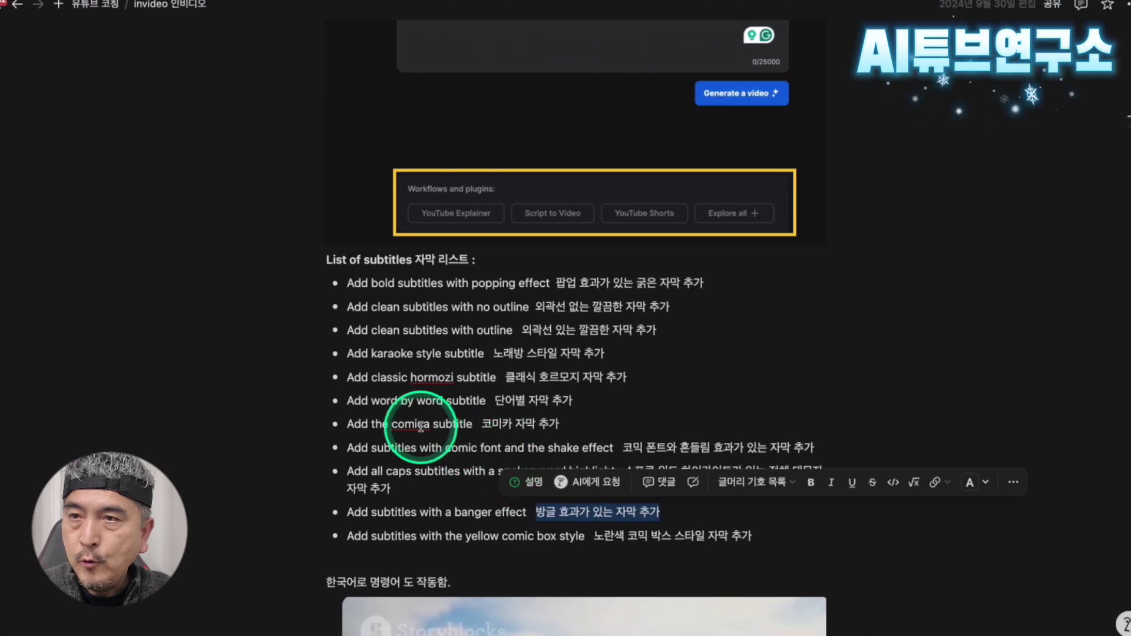
drag(482, 424, 569, 425)
key(super+c)
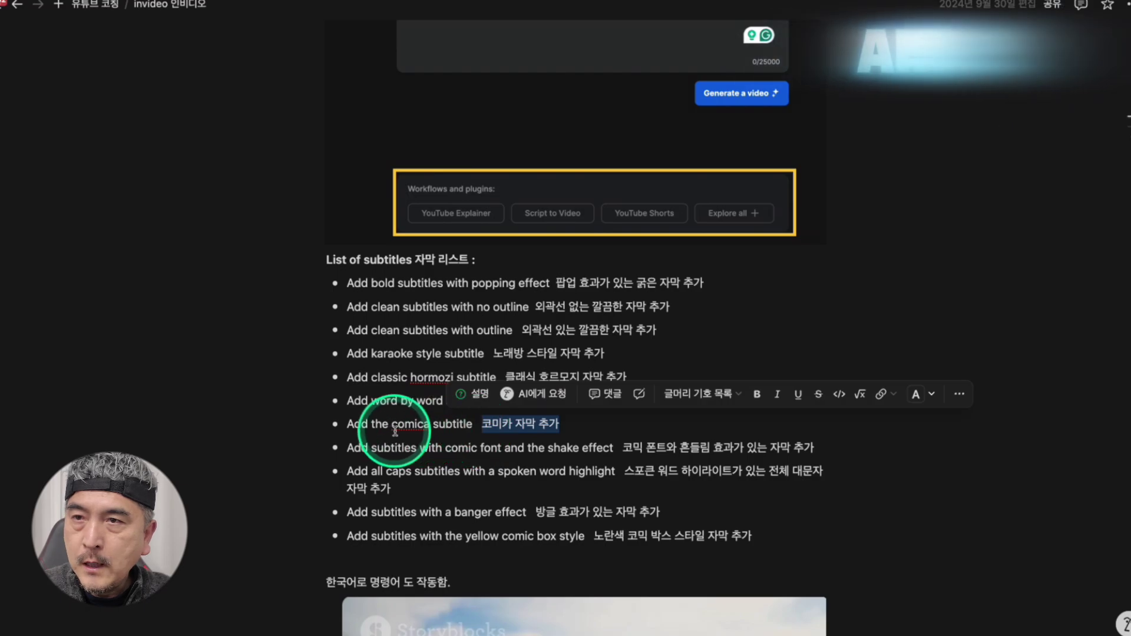
Return to invideo AI and submit the copied phrase reworded as the edit command "코미카 자막 으로 변경해줘"
key(ctrl+Left)
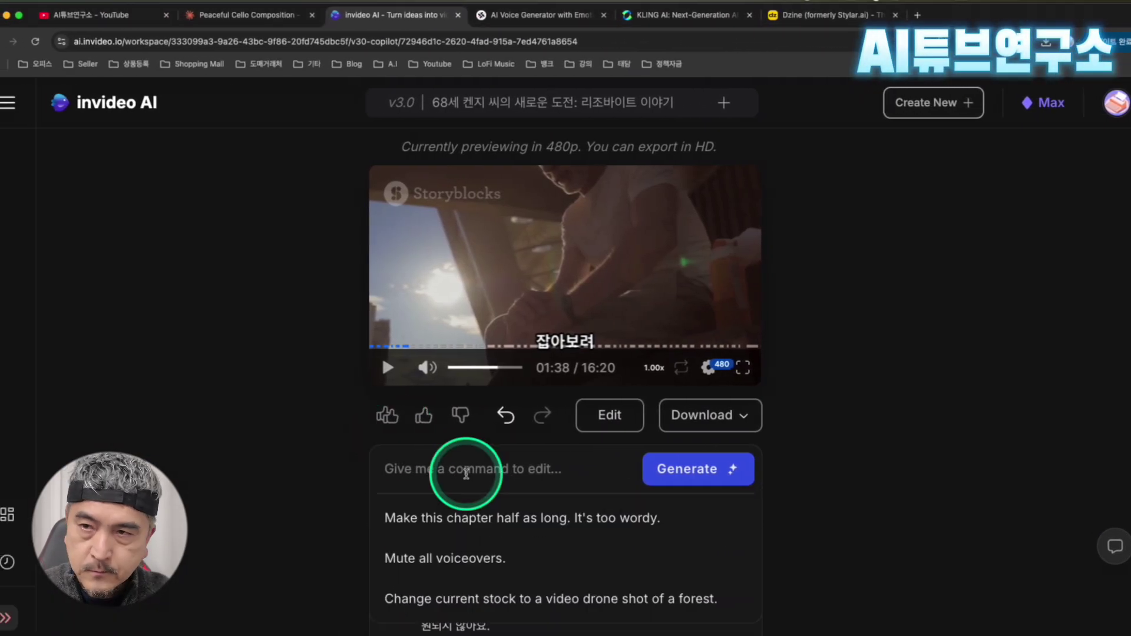
key(super+v)
drag(451, 469, 504, 469)
text(으)
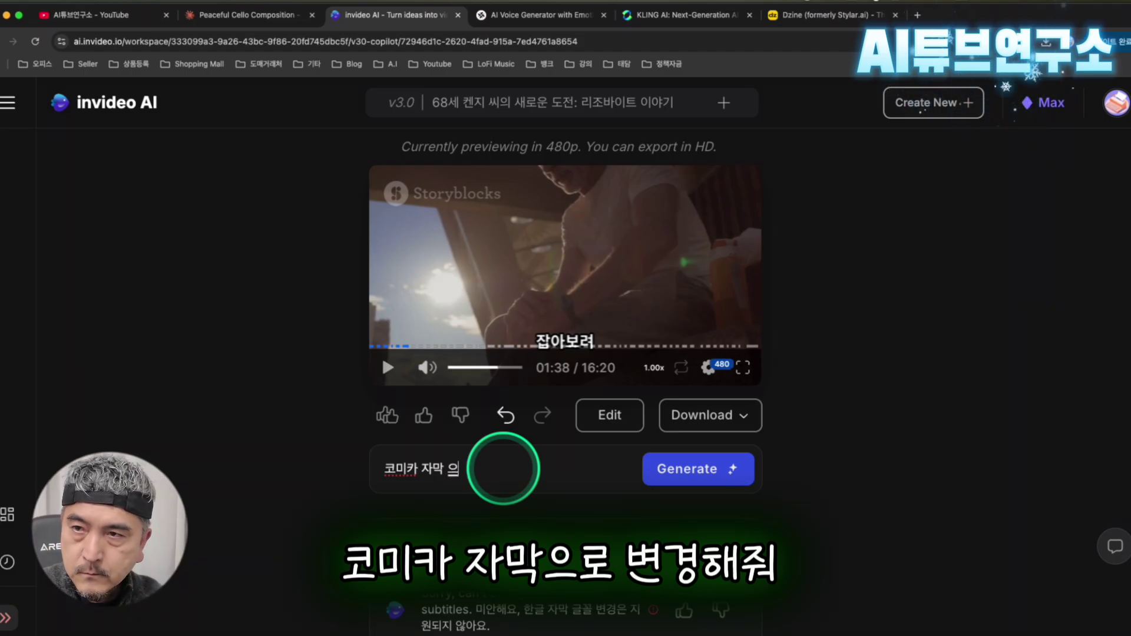
text(로 변경해줘)
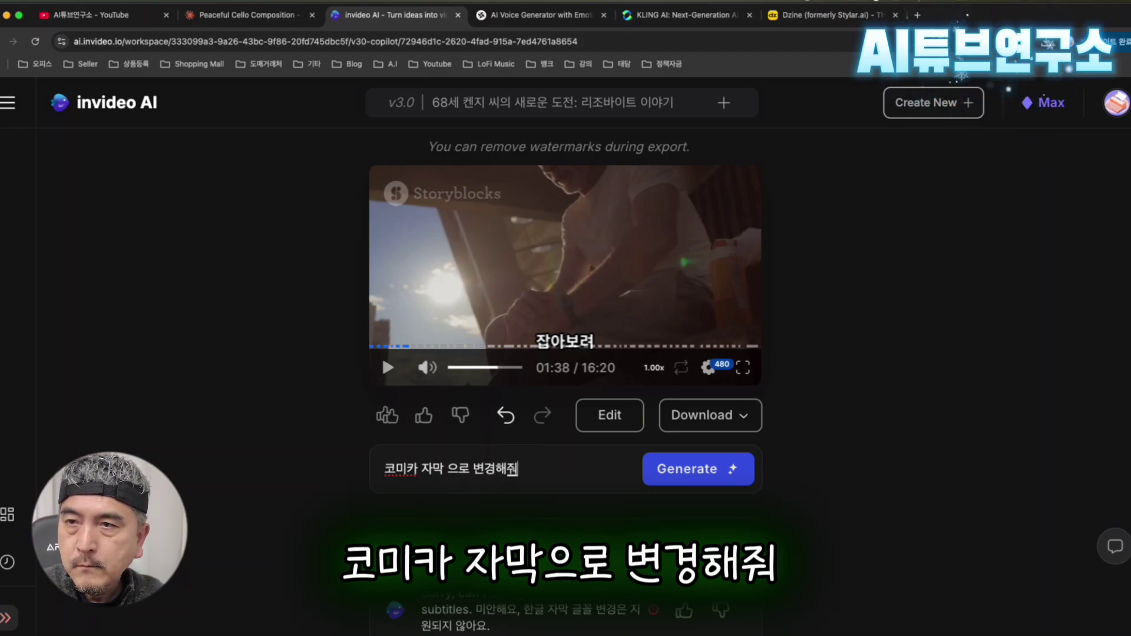
key(Return)
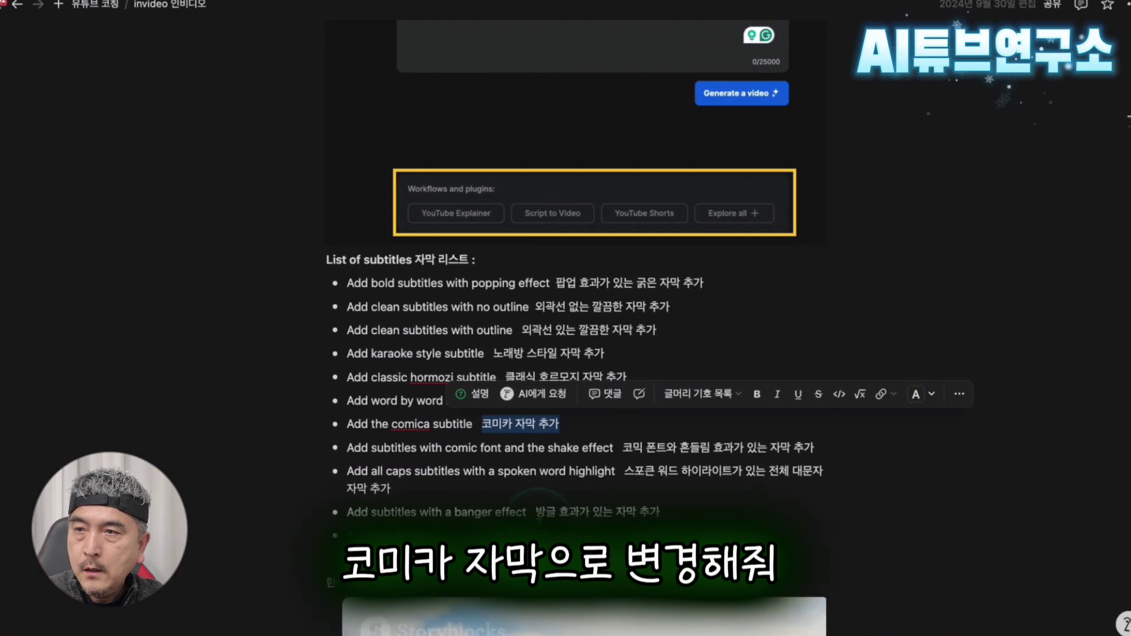
Adapt the notes list entry "Add word by word subtitle" and submit it as the edit command "change word by word subtitle"
drag(536, 512, 660, 513)
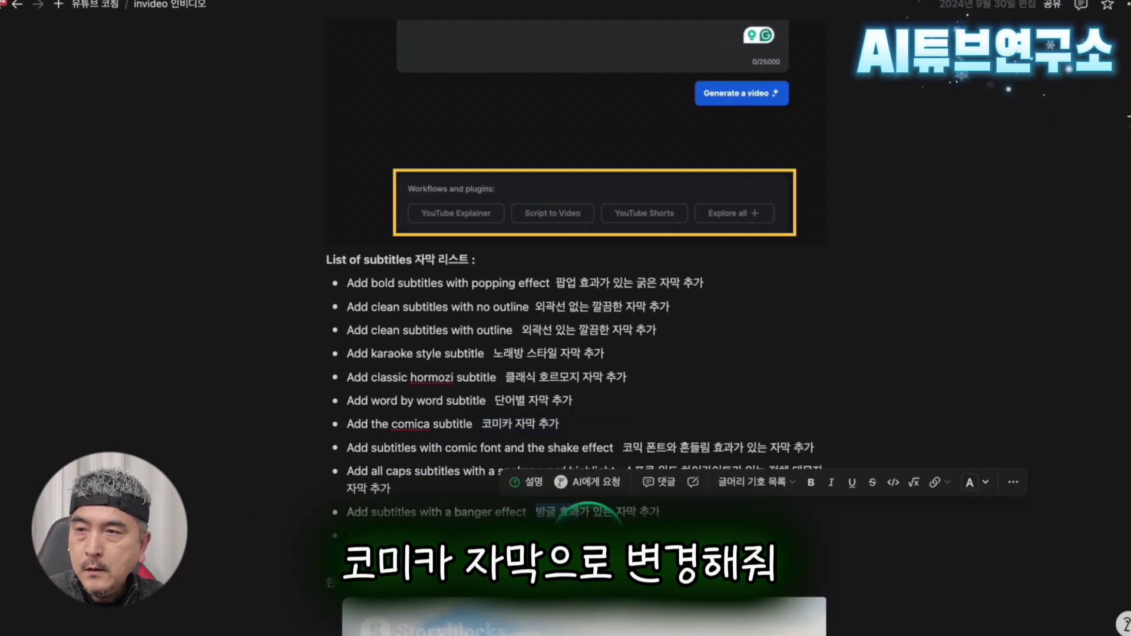
drag(589, 513, 622, 512)
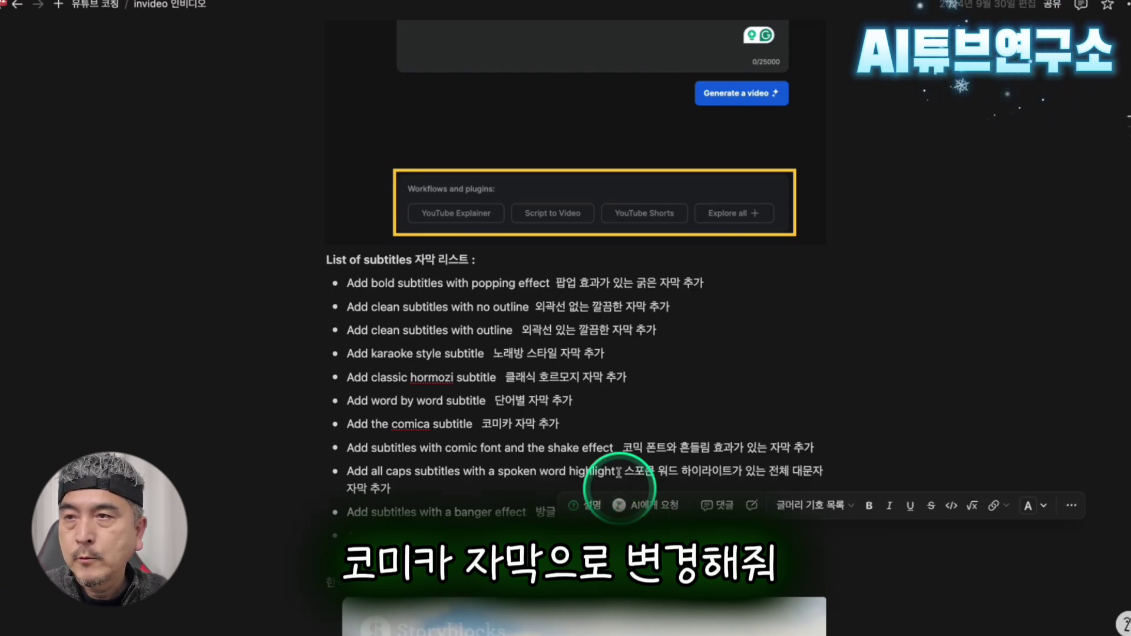
drag(494, 353, 547, 354)
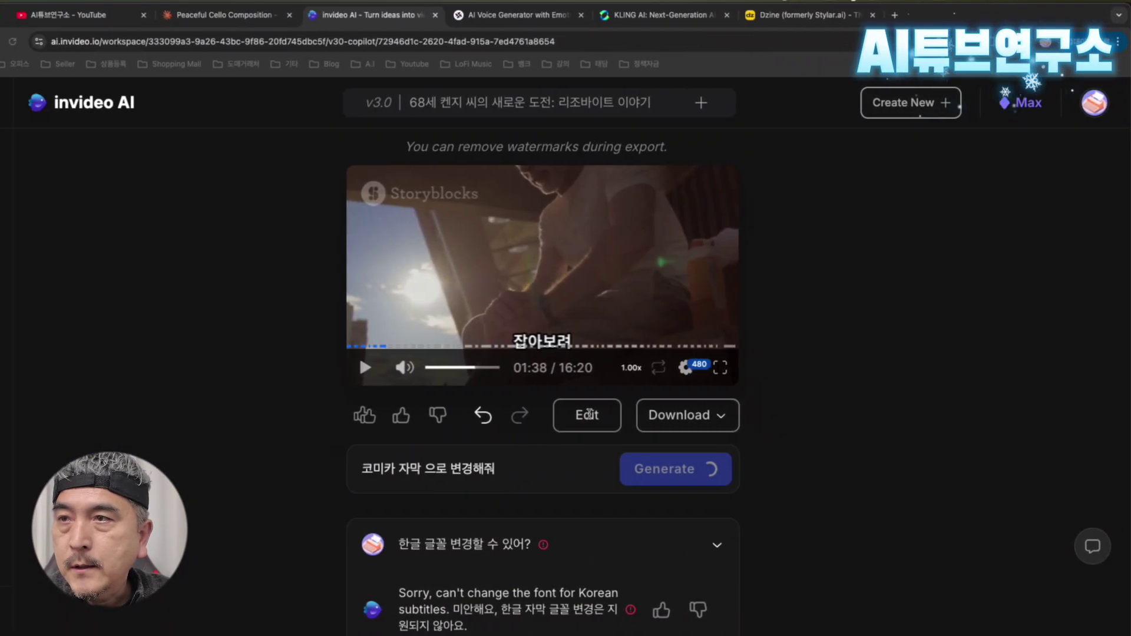
text(Add word by word subtitle)
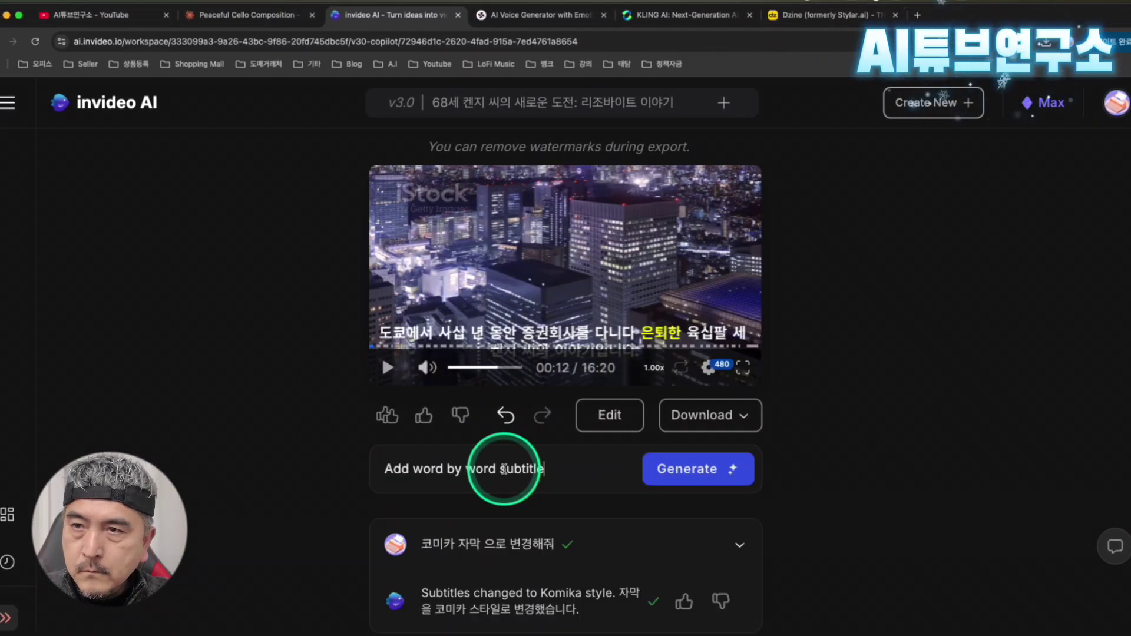
drag(384, 469, 411, 468)
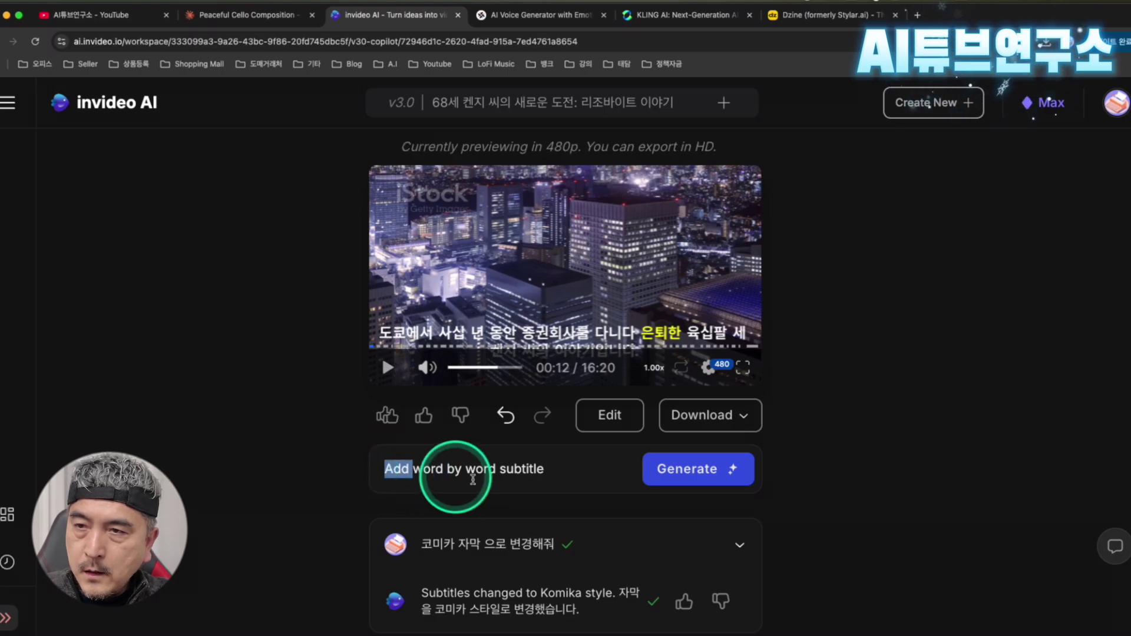
key(BackSpace)
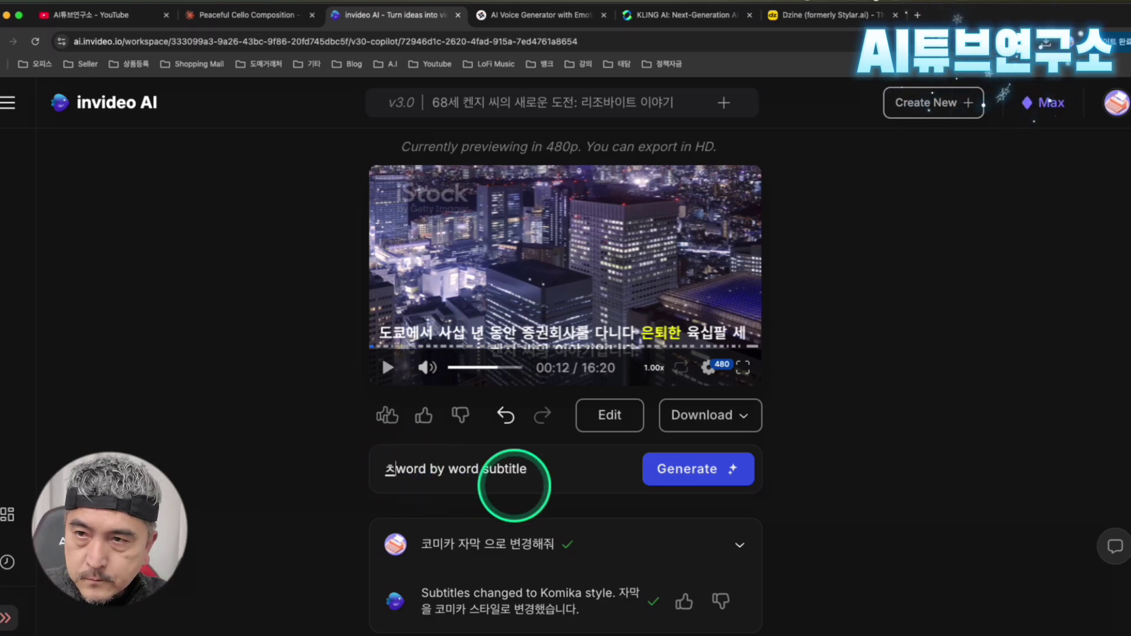
key(Delete)
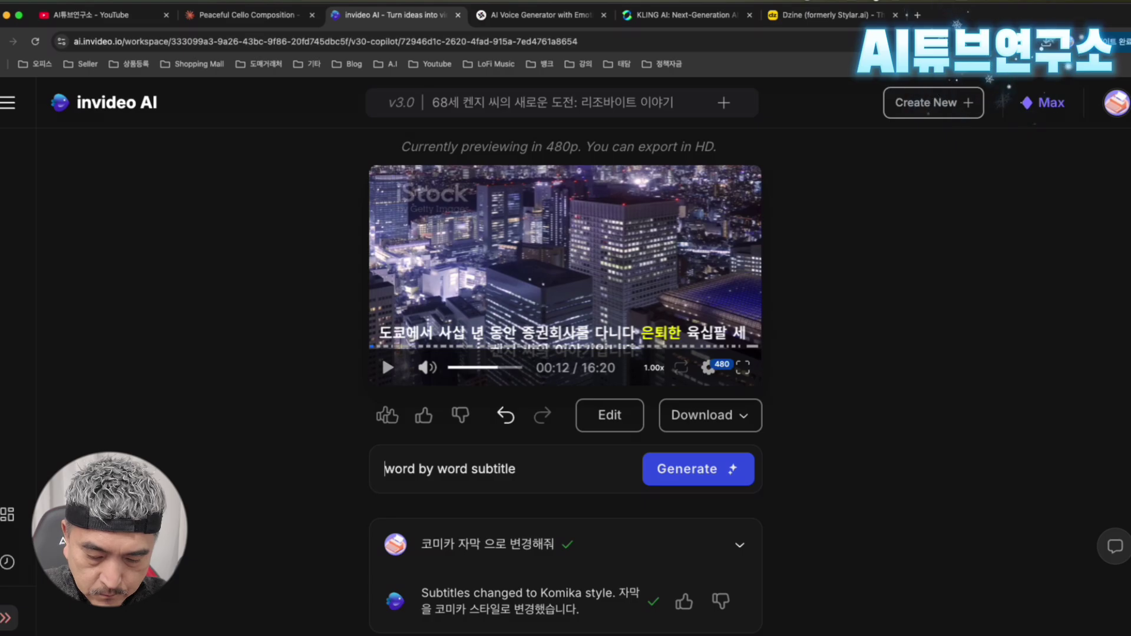
text(chan)
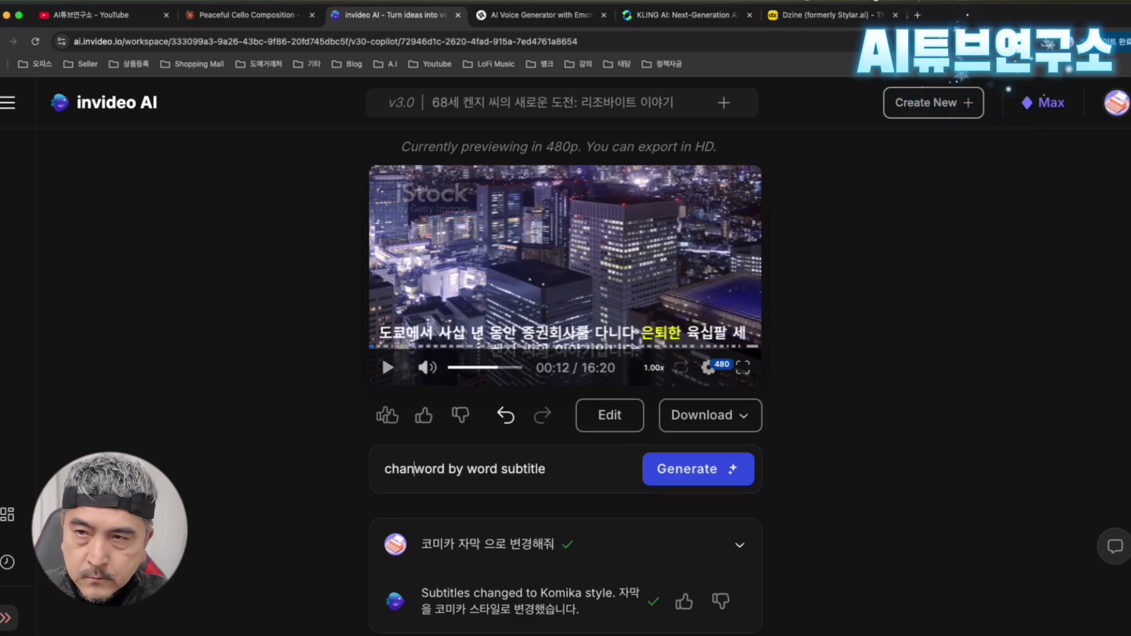
text(ge)
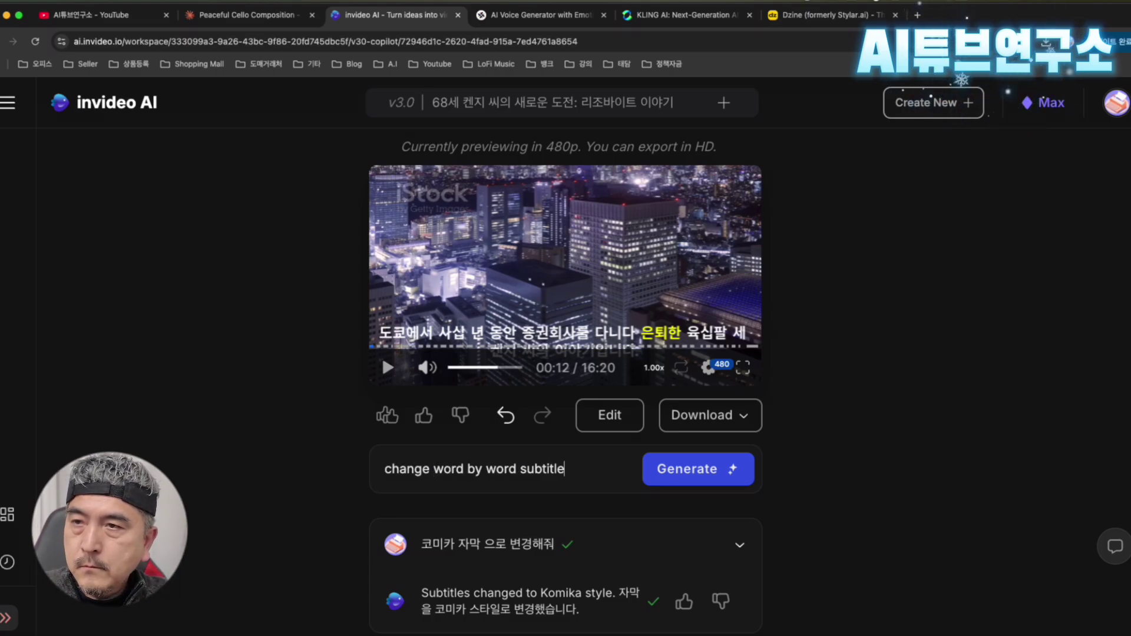
key(Return)
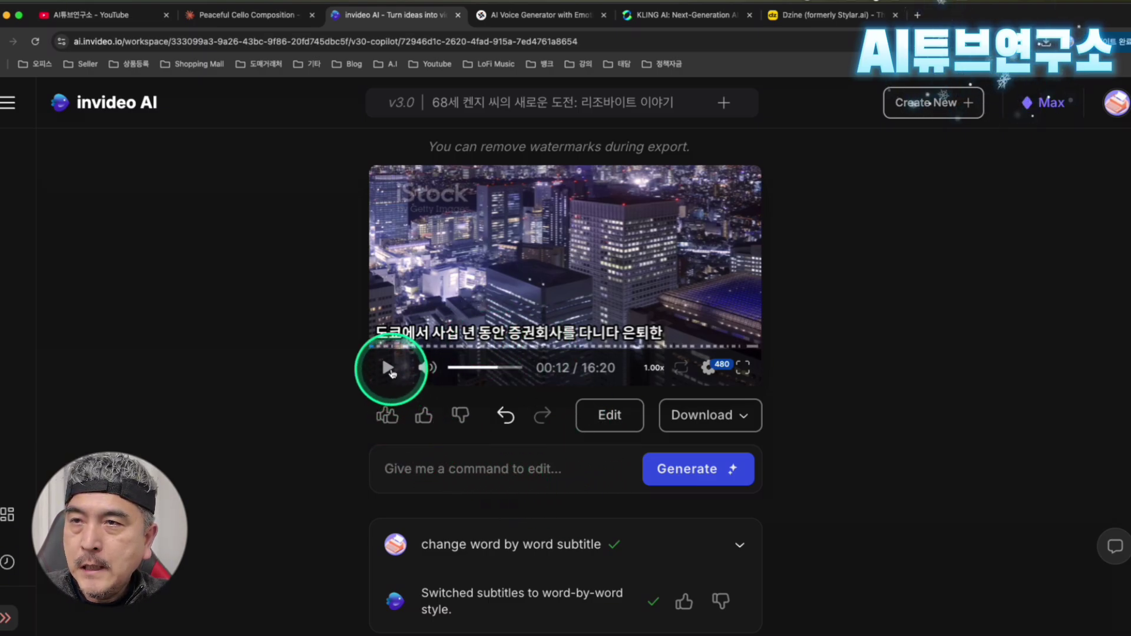
Play the video preview to check the word-by-word subtitles, pausing it when done
click(388, 369)
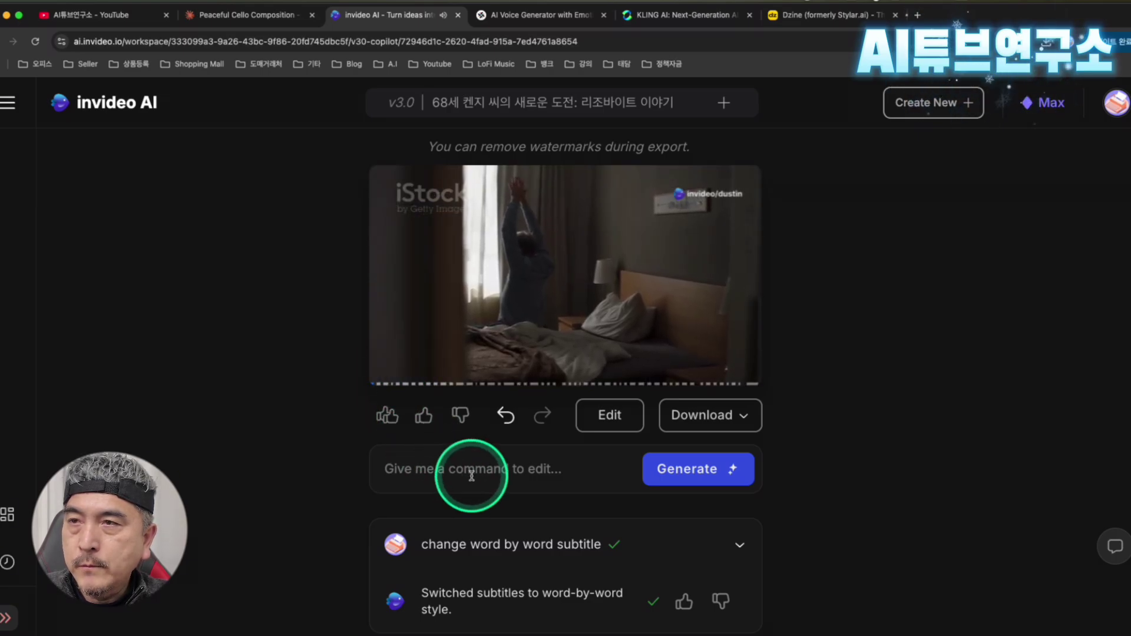
click(471, 472)
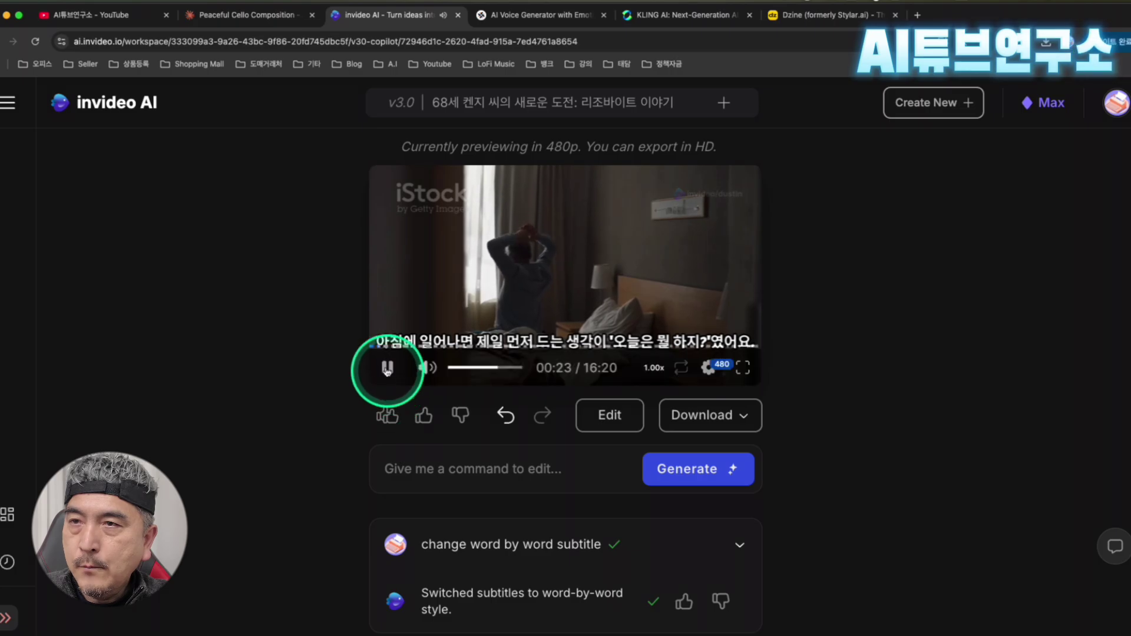
click(387, 369)
click(475, 453)
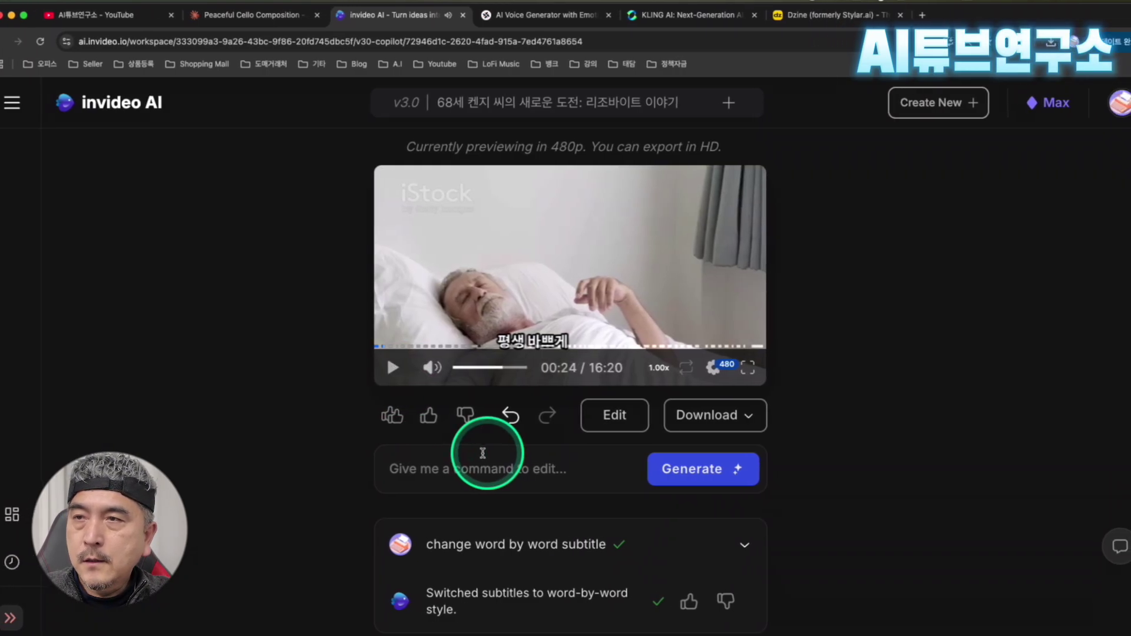
Switch to the notes page and copy the English phrase "Add bold subtitles with popping effect" from the subtitle list
key(ctrl+Right)
click(476, 440)
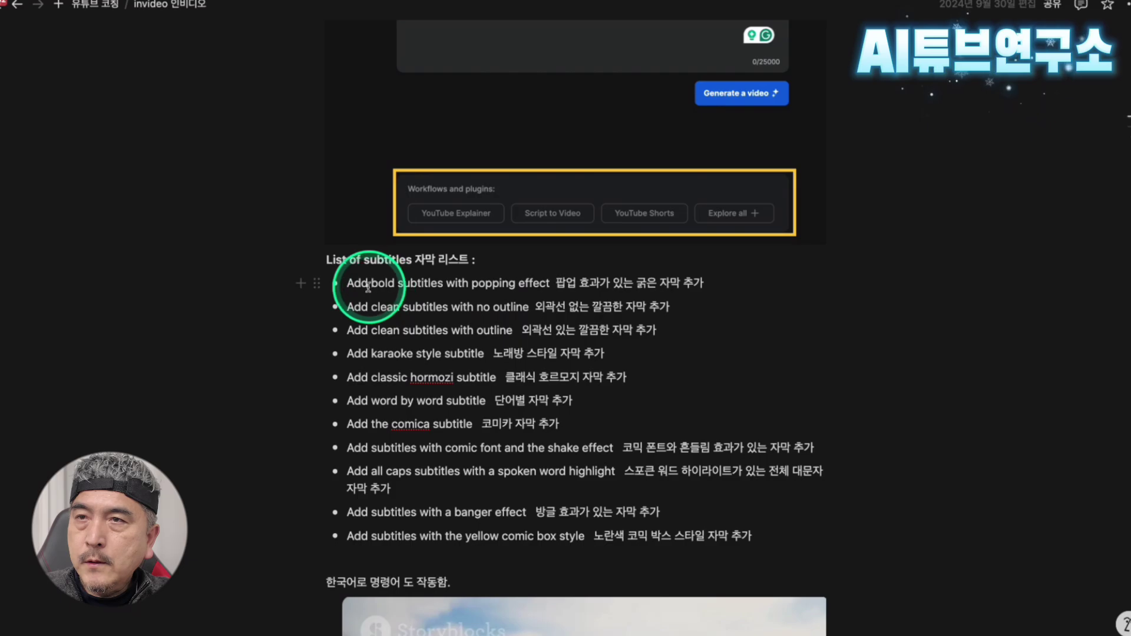
drag(346, 282, 551, 283)
key(super+c)
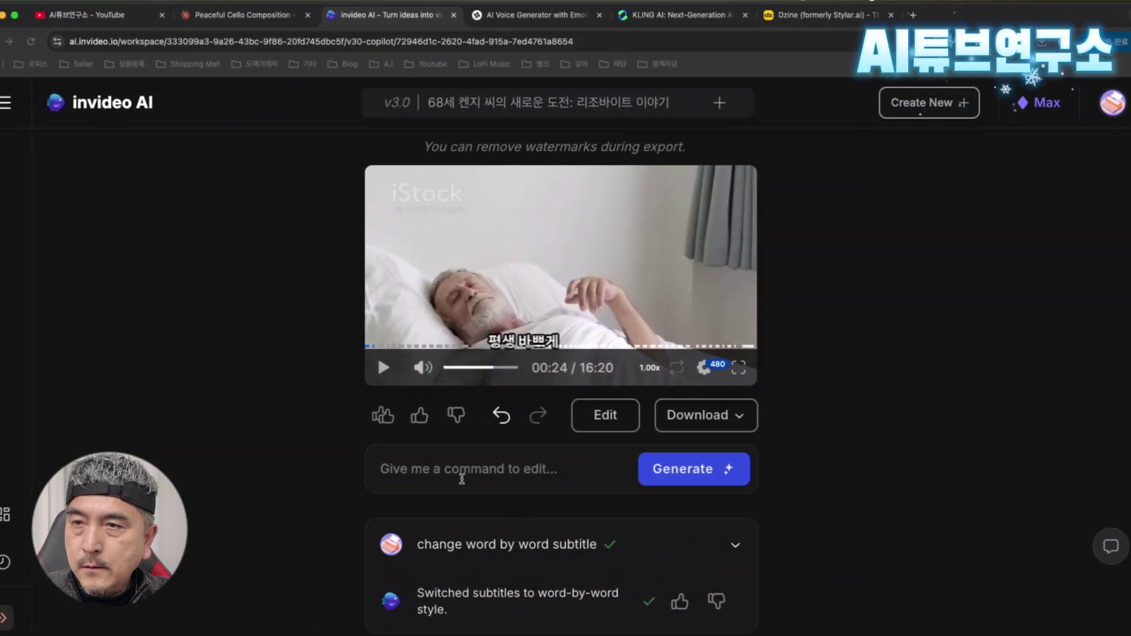
Return to invideo AI and submit the copied edit command "Add bold subtitles with popping effect"
click(464, 477)
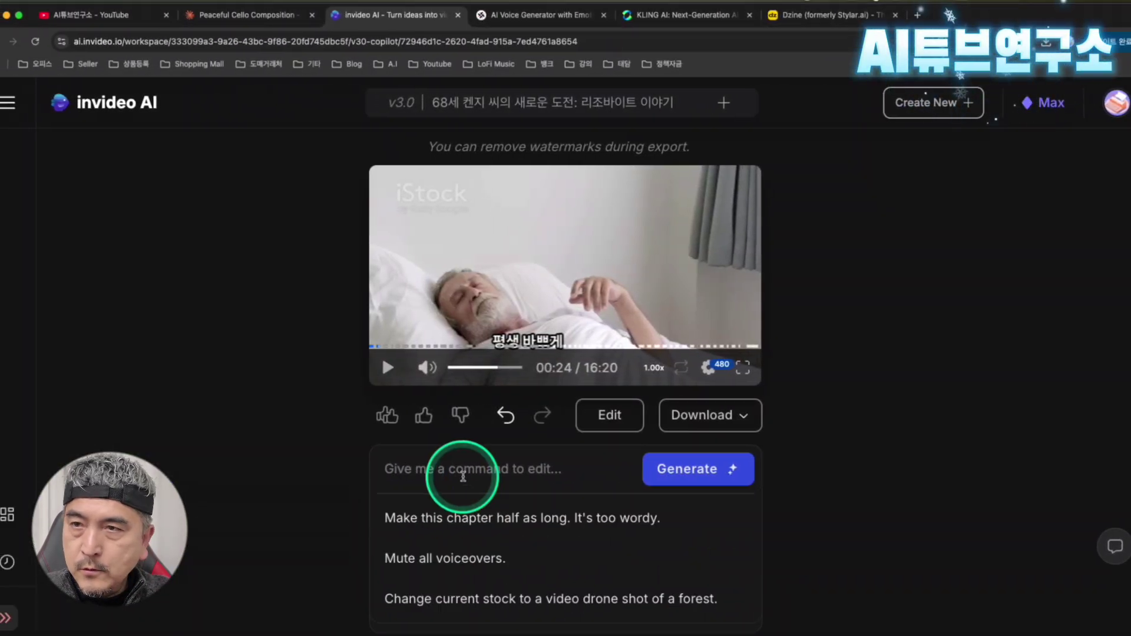
key(super+v)
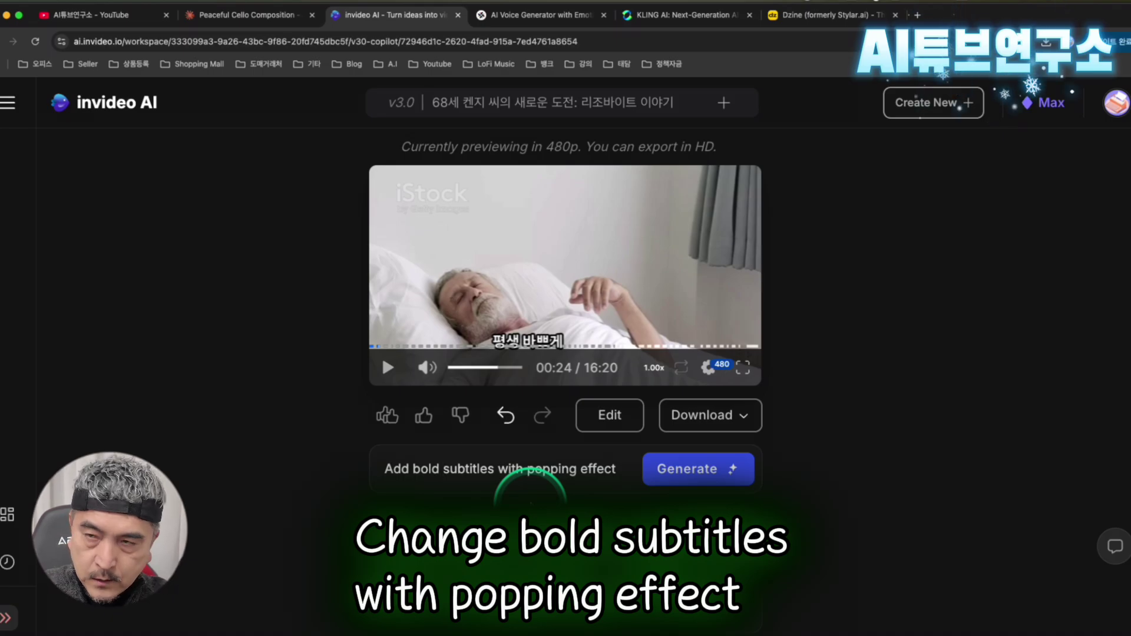
text(whi)
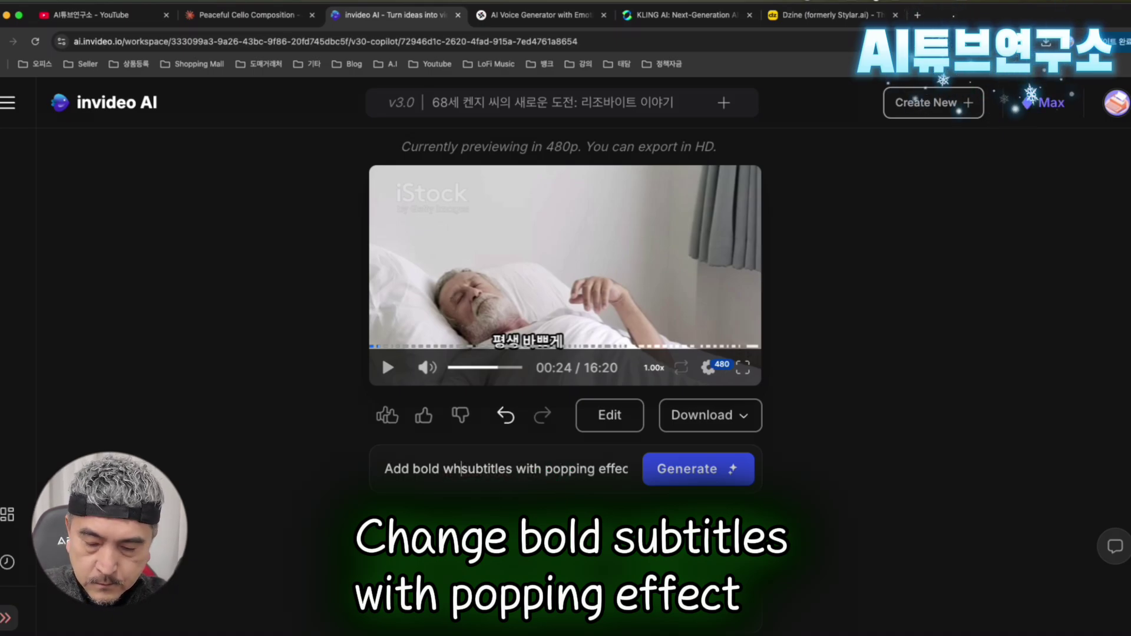
key(BackSpace)
key(BackSpace)
key(BackSpace)
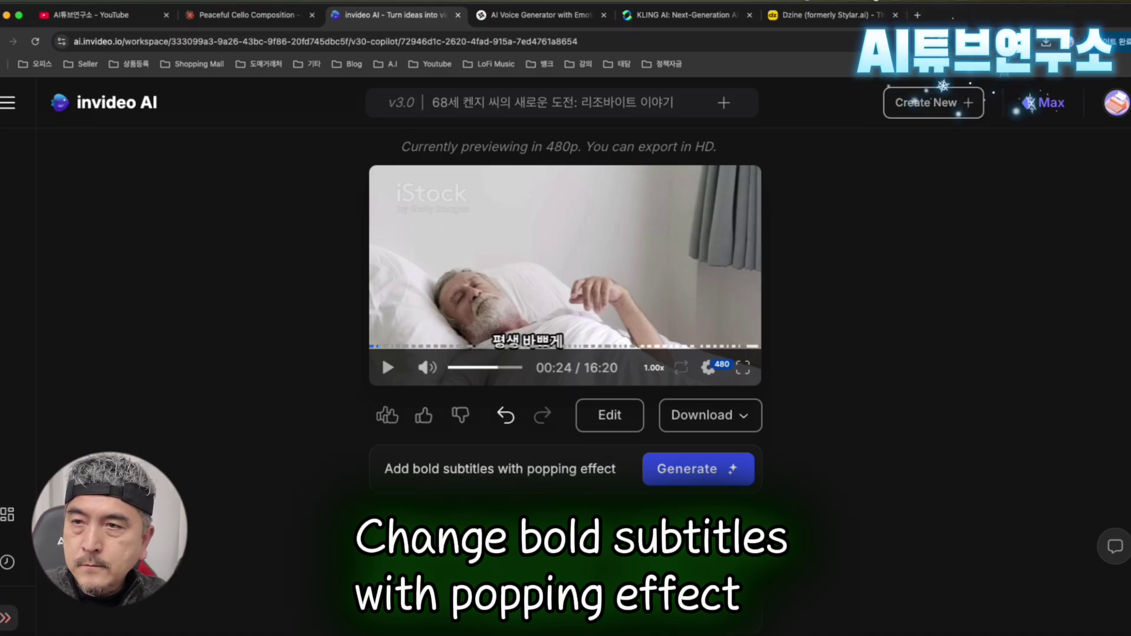
click(678, 469)
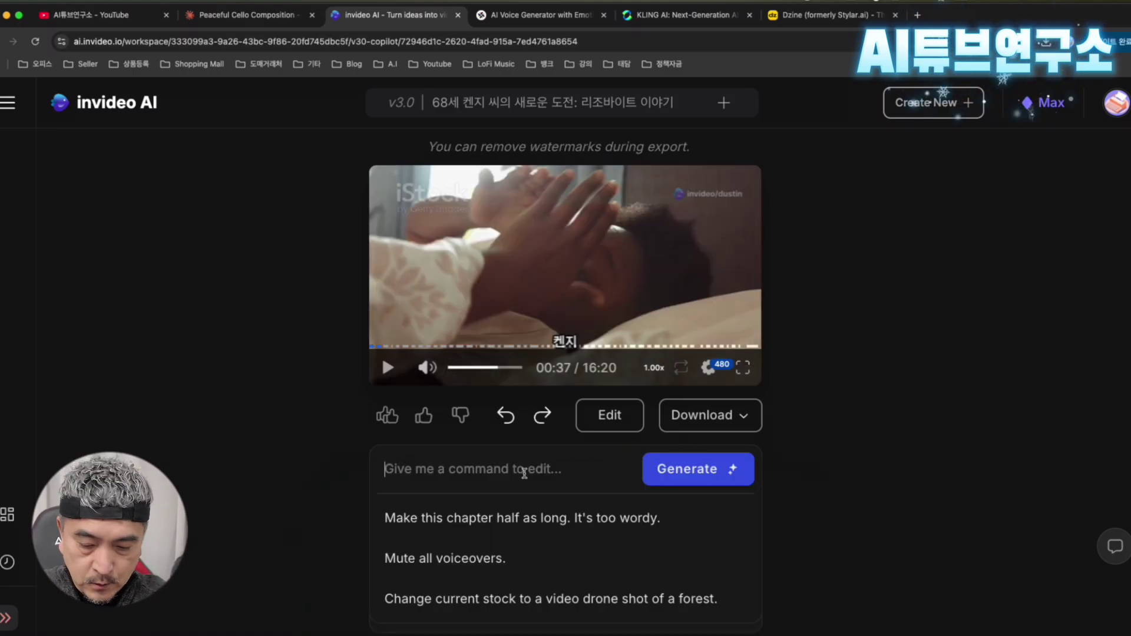
Submit the edit command "폰트 사이즈 크게 해줘" to enlarge the subtitle font
text(흰)
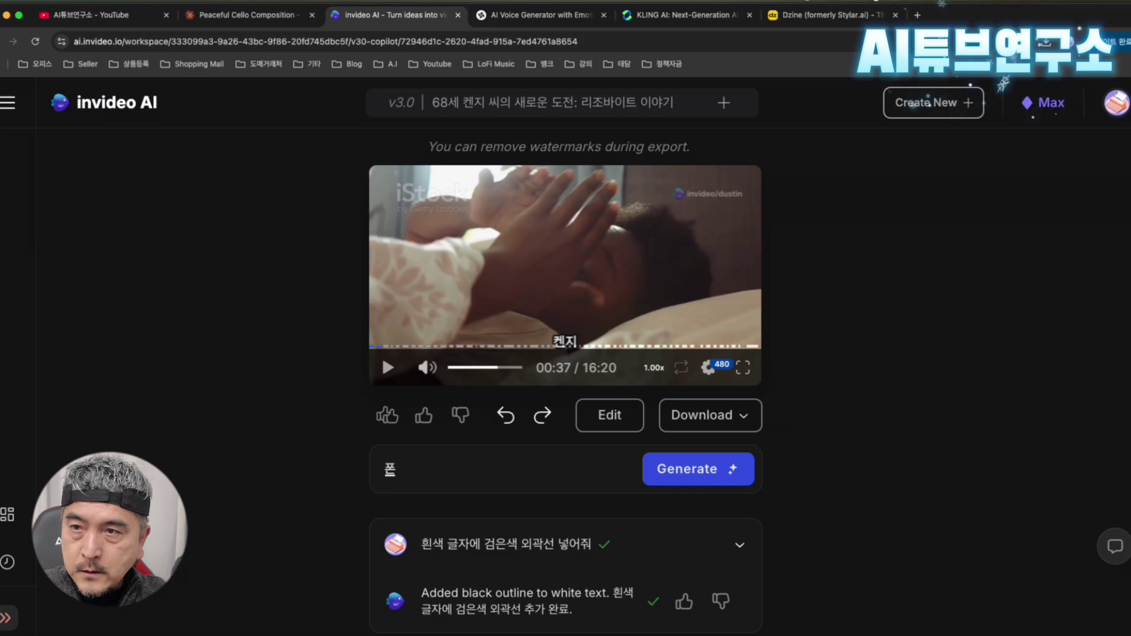
text(트 사이즈)
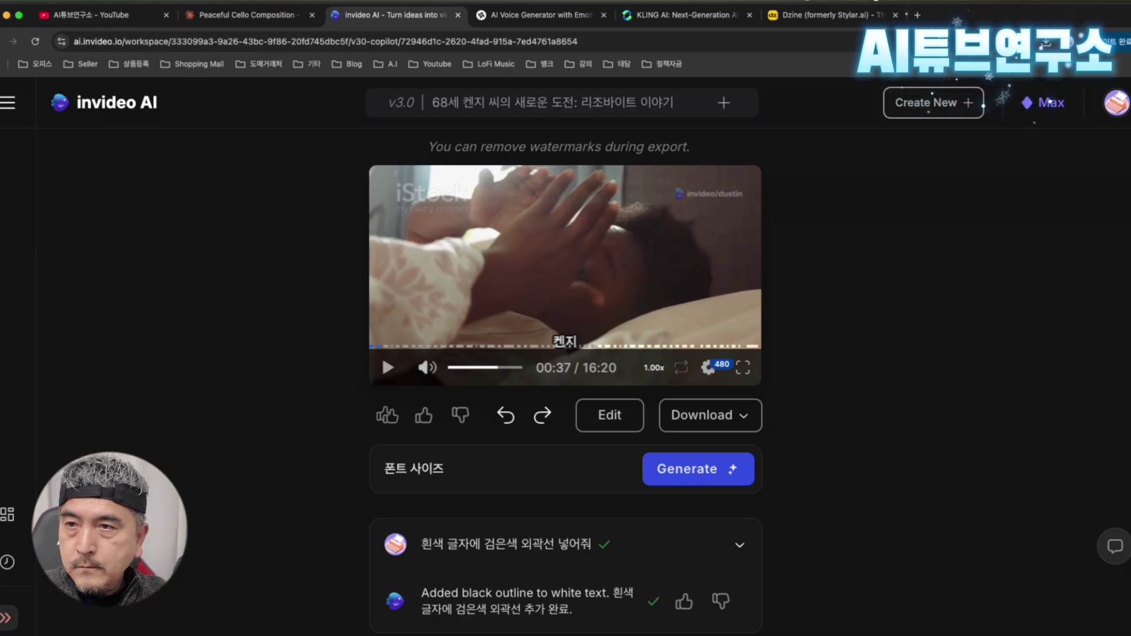
text( 크게 해줘)
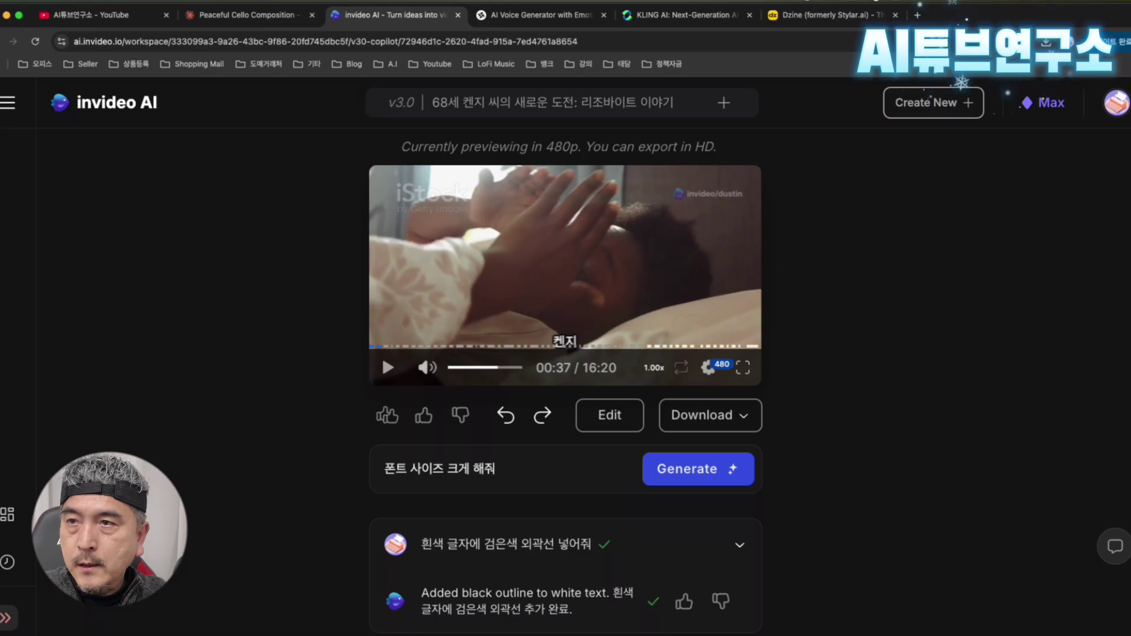
key(Return)
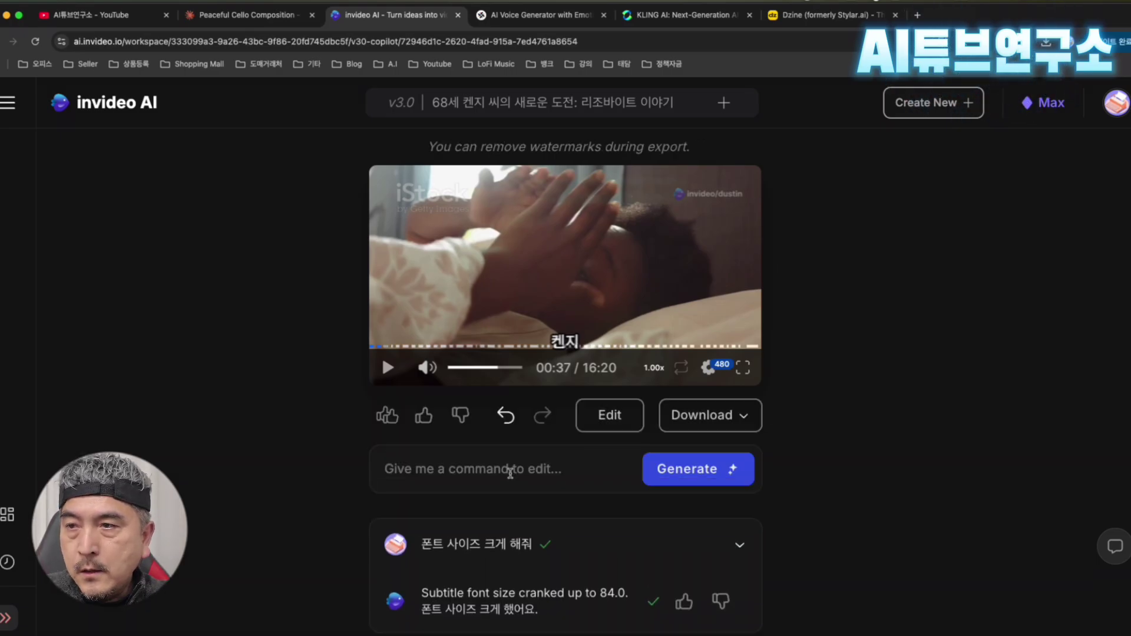
Play the video preview to check the size of the enlarged subtitles, pausing and resuming it
click(596, 607)
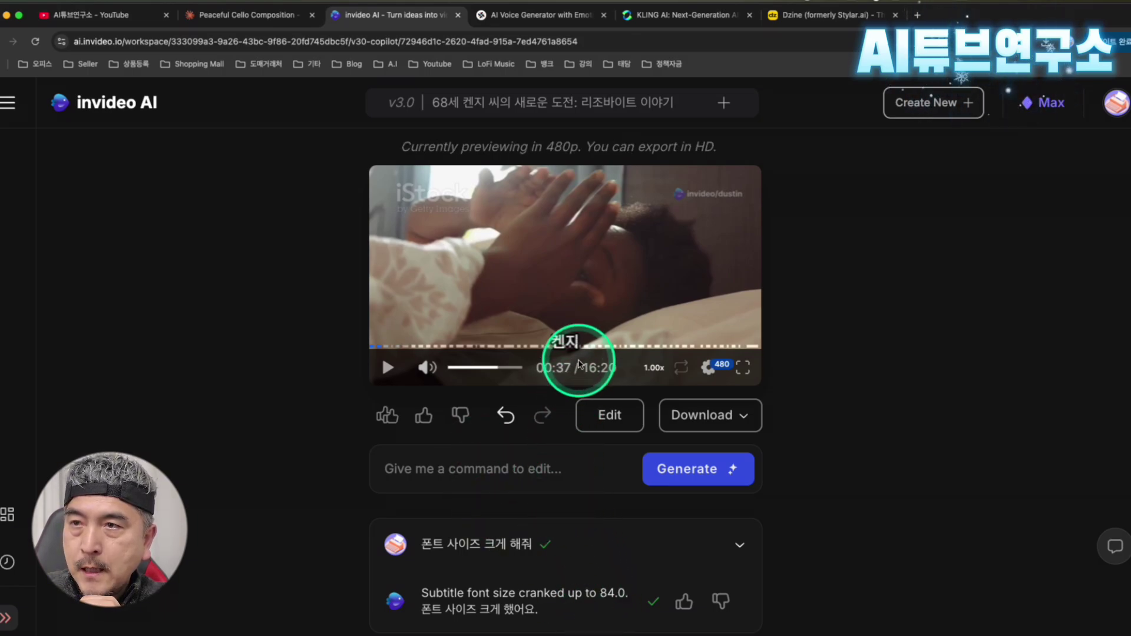
click(386, 368)
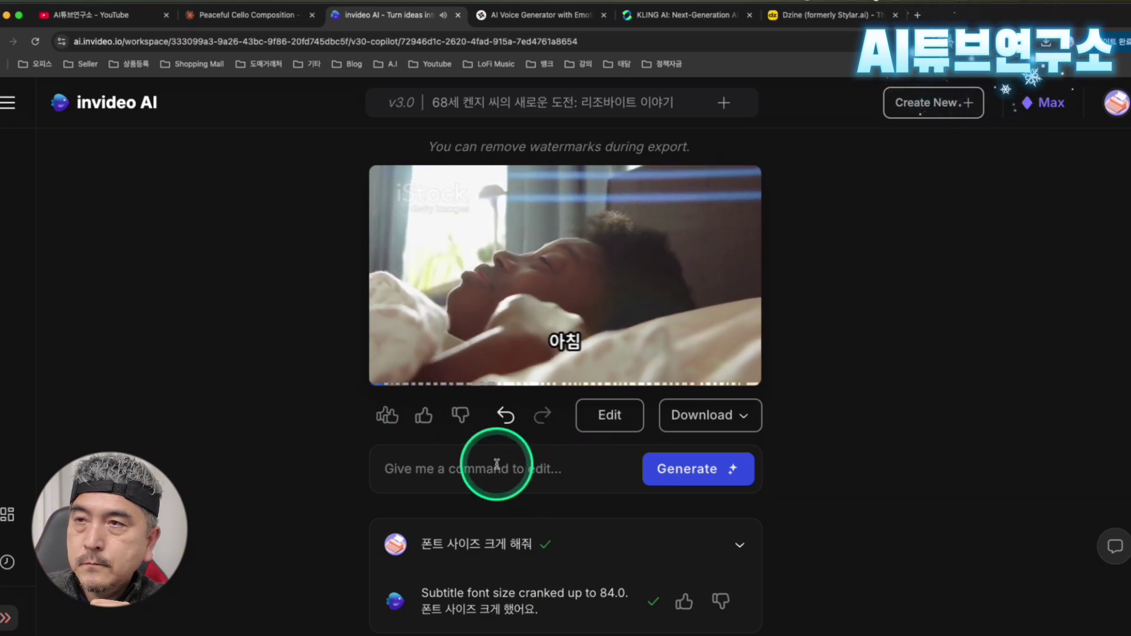
mouse_move(386, 372)
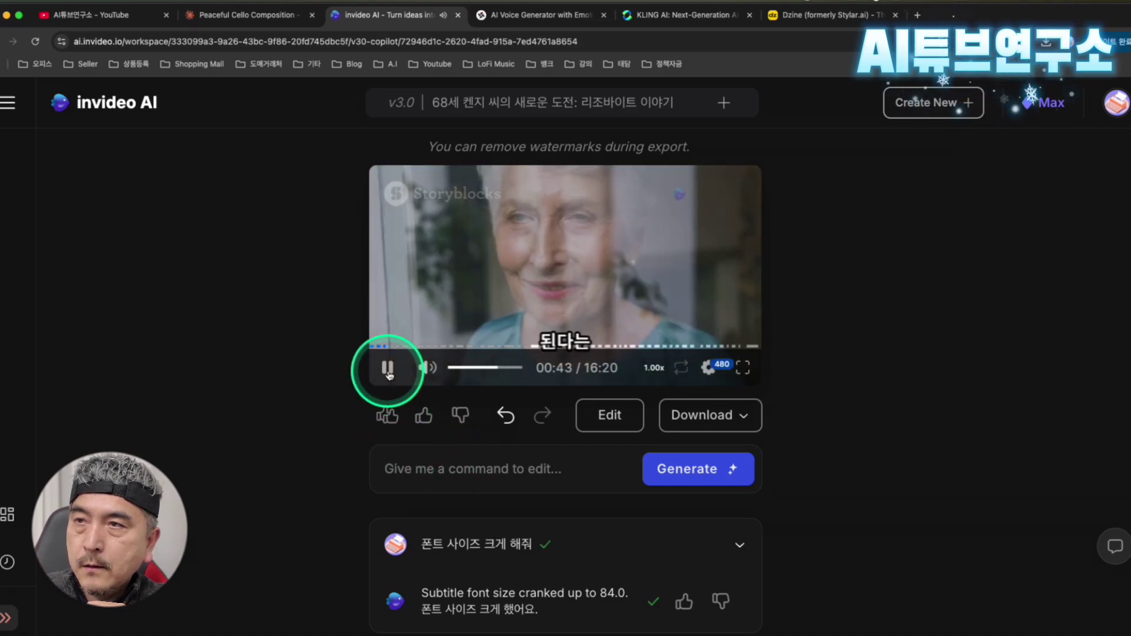
click(388, 369)
click(388, 369)
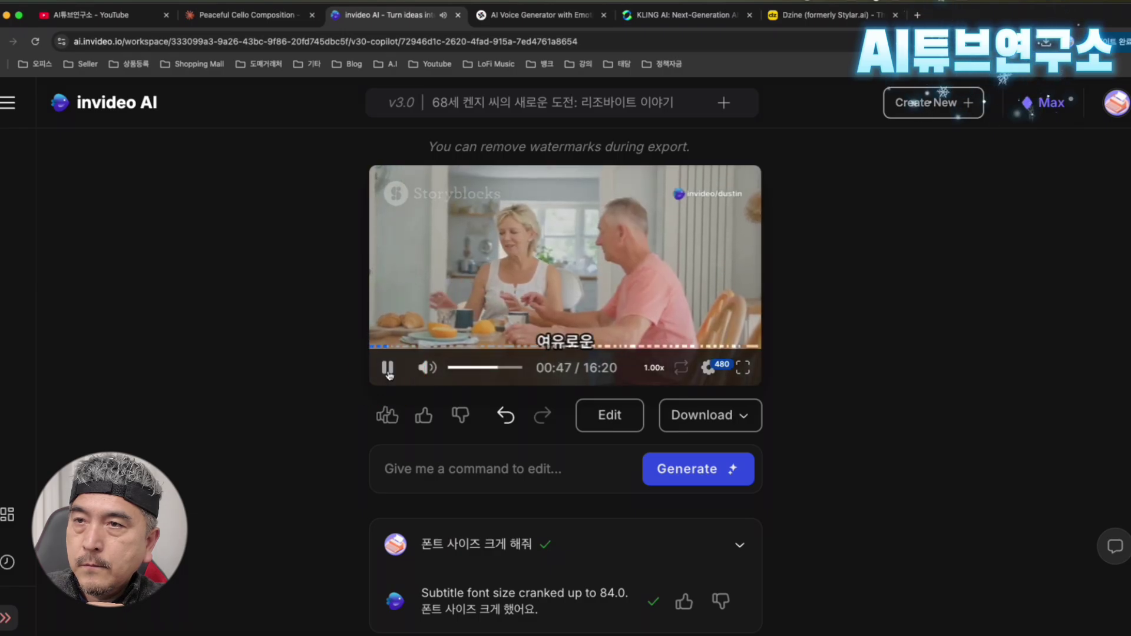
Pause the preview and submit the edit command "전체 챕터에서 다른 남자 목소리로 변경해줘." to change the narrator's voice
click(388, 369)
click(428, 470)
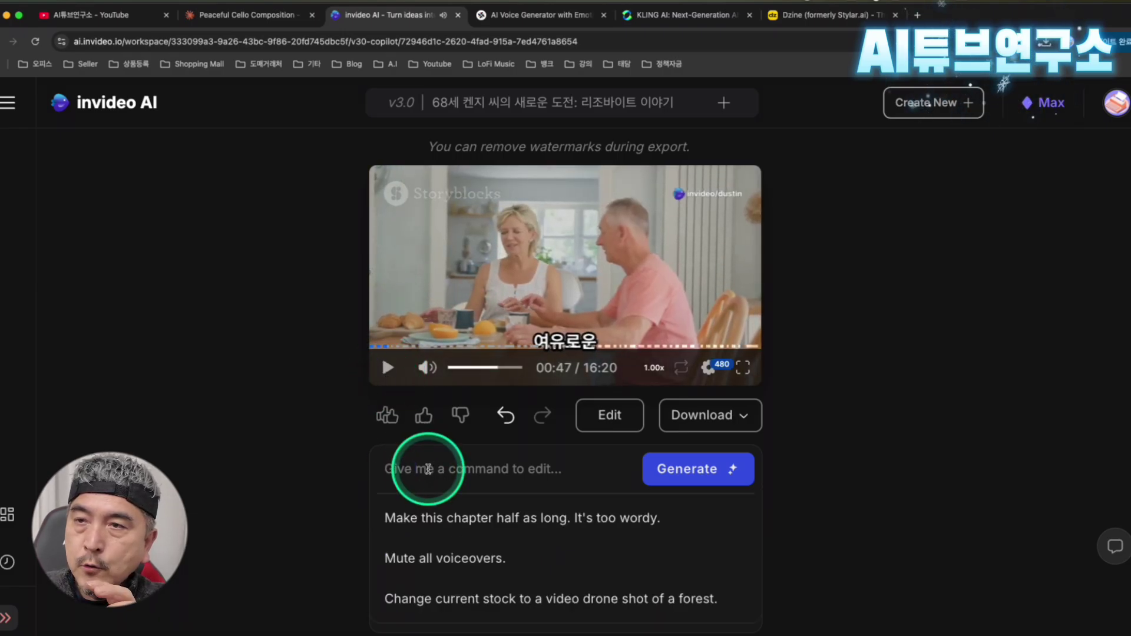
click(519, 471)
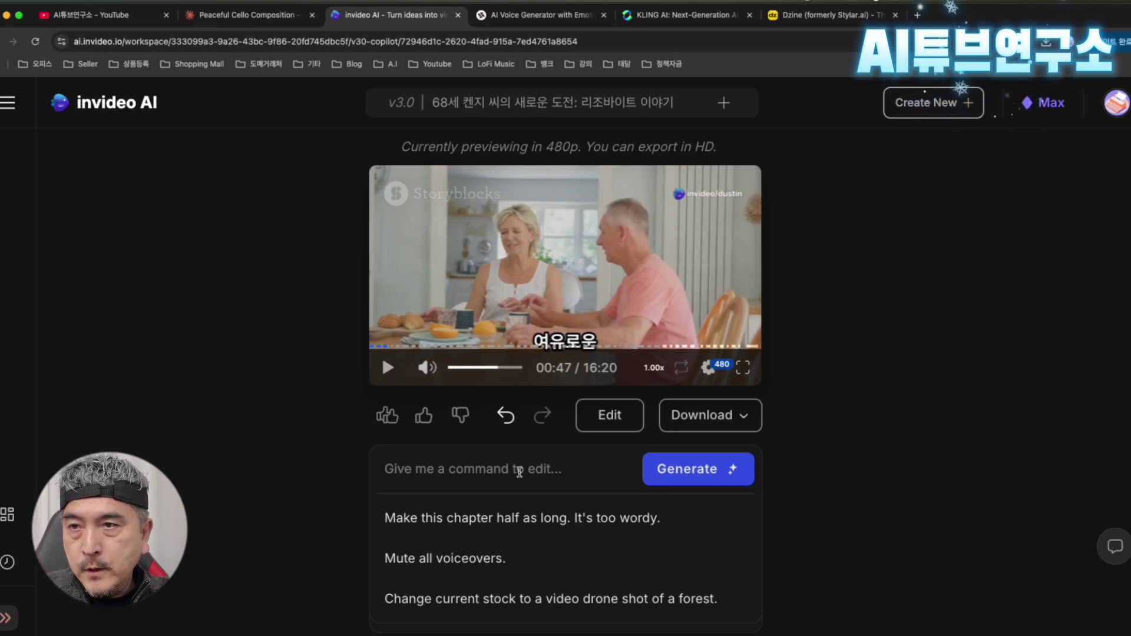
text(전체)
text(챕텀)
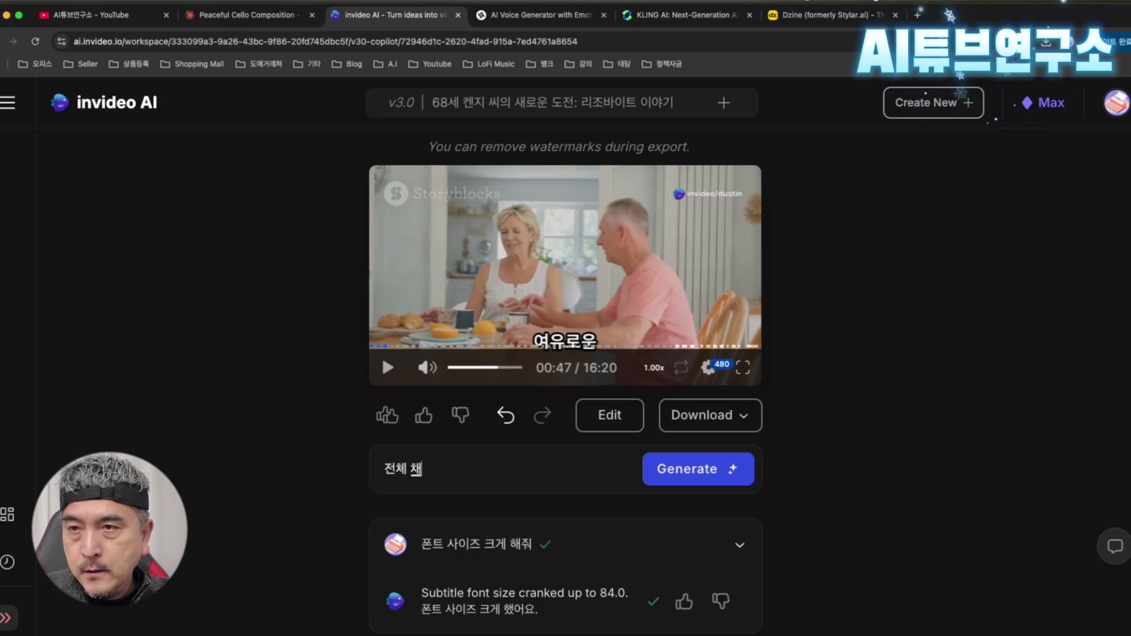
text(에서)
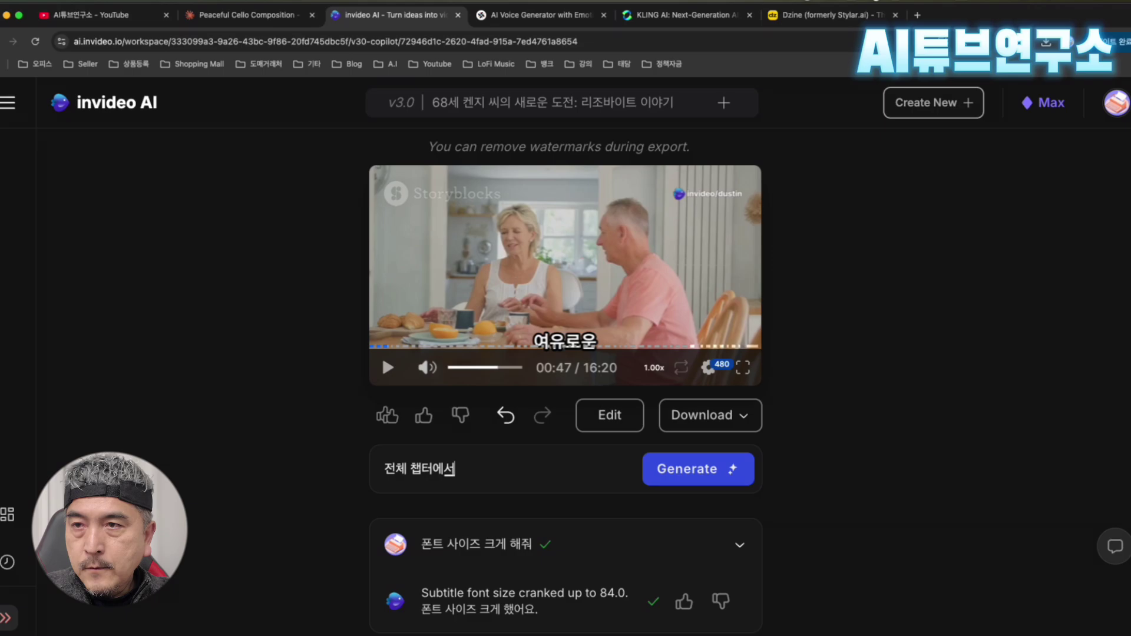
text( 다른 )
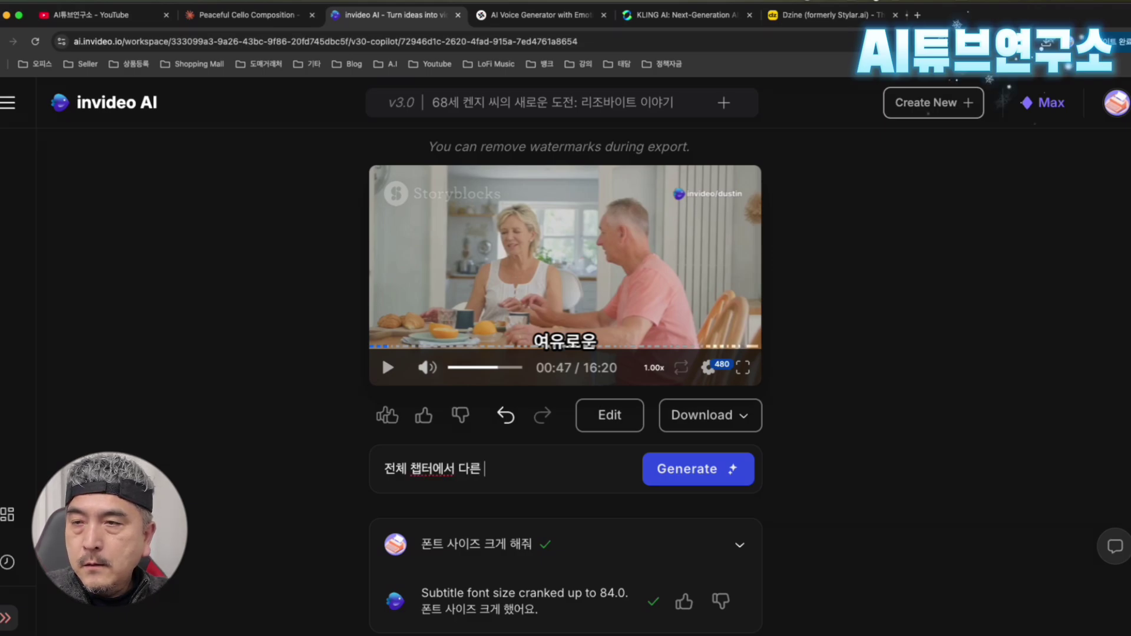
text(목소리롤)
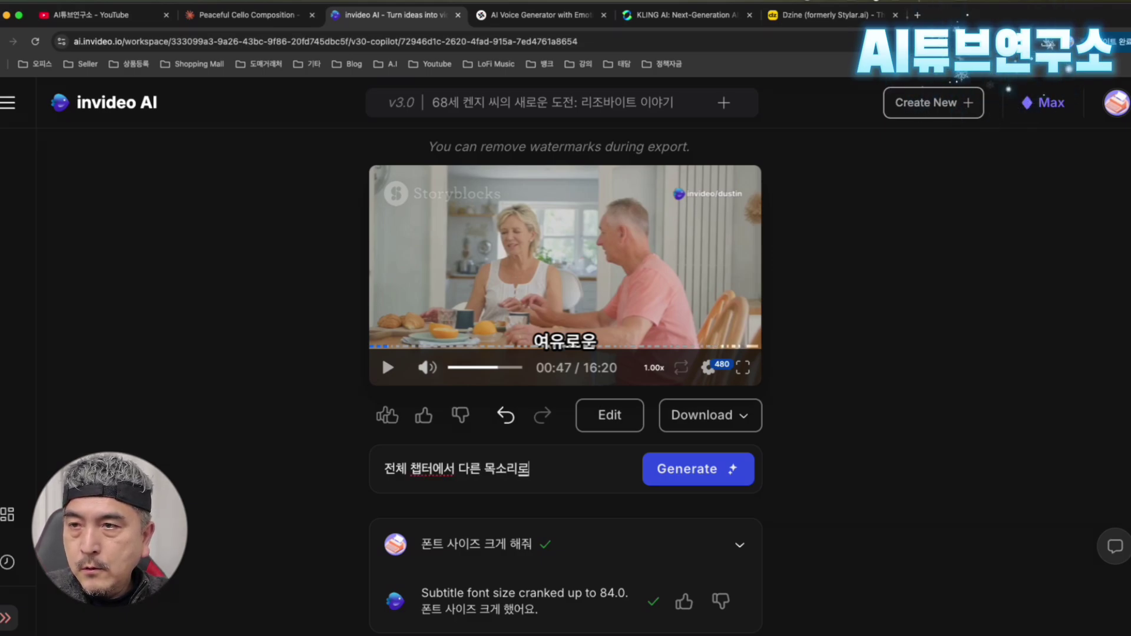
text( 변경히)
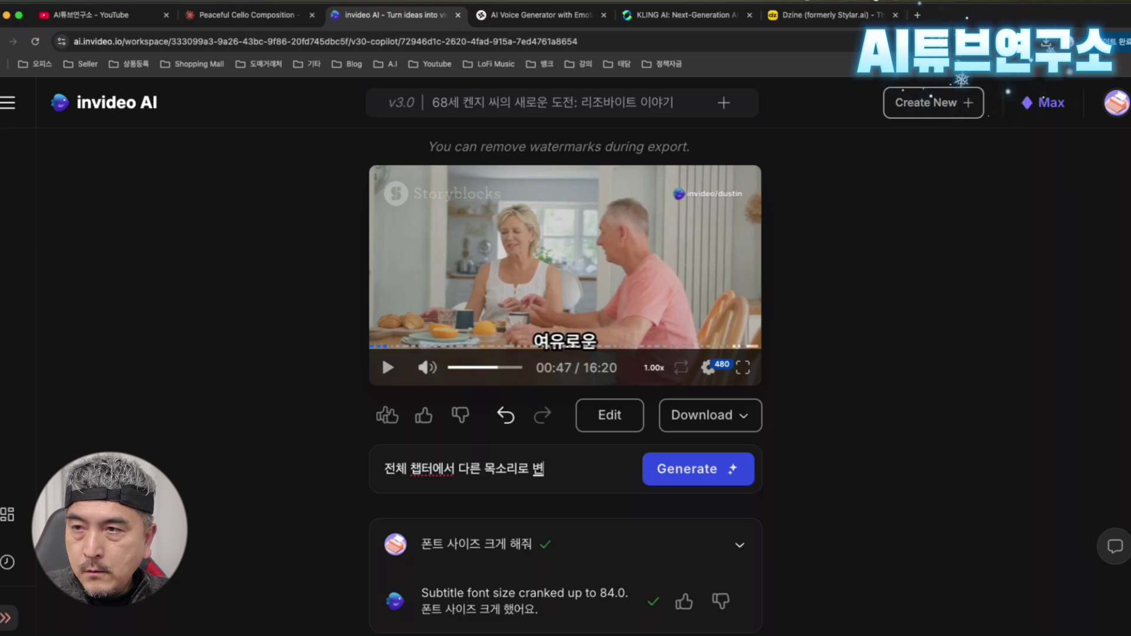
text(줘.)
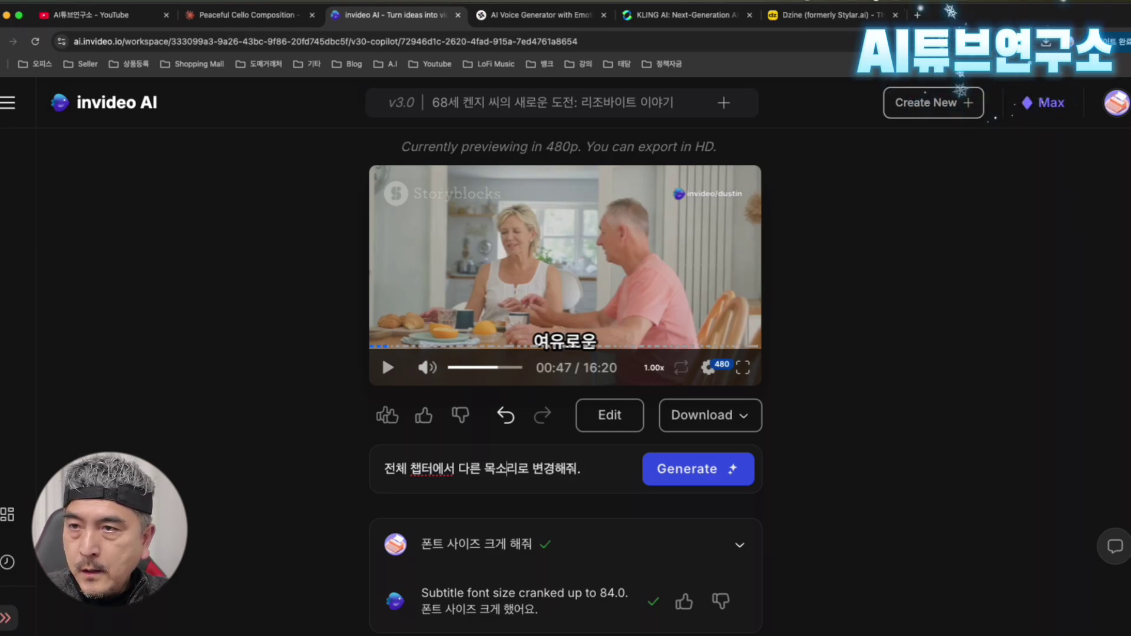
text(남자)
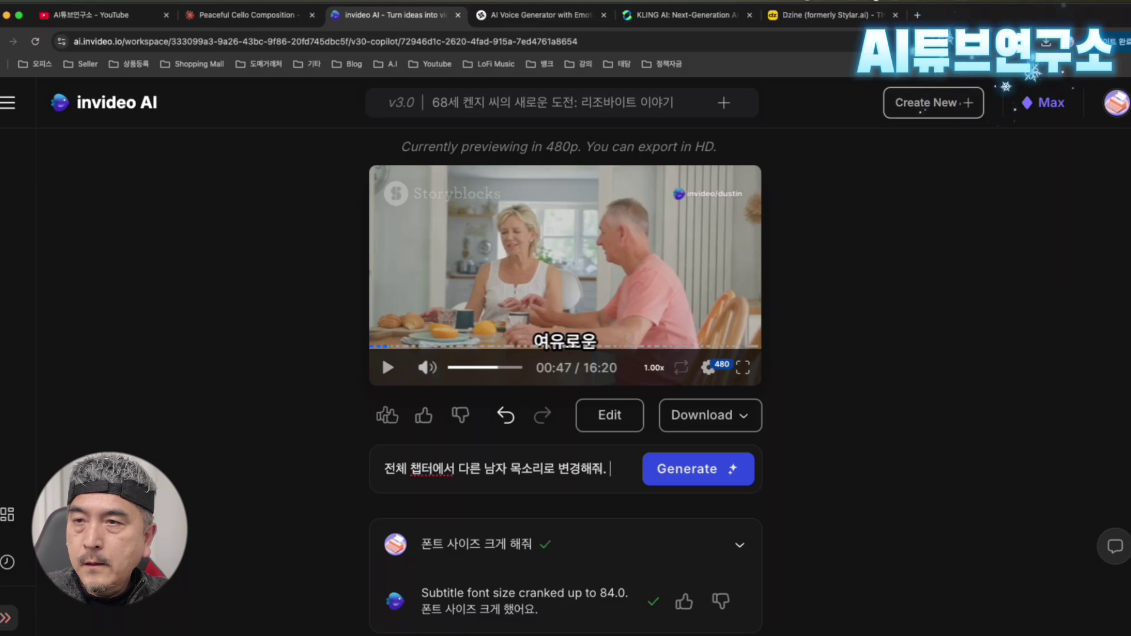
key(Return)
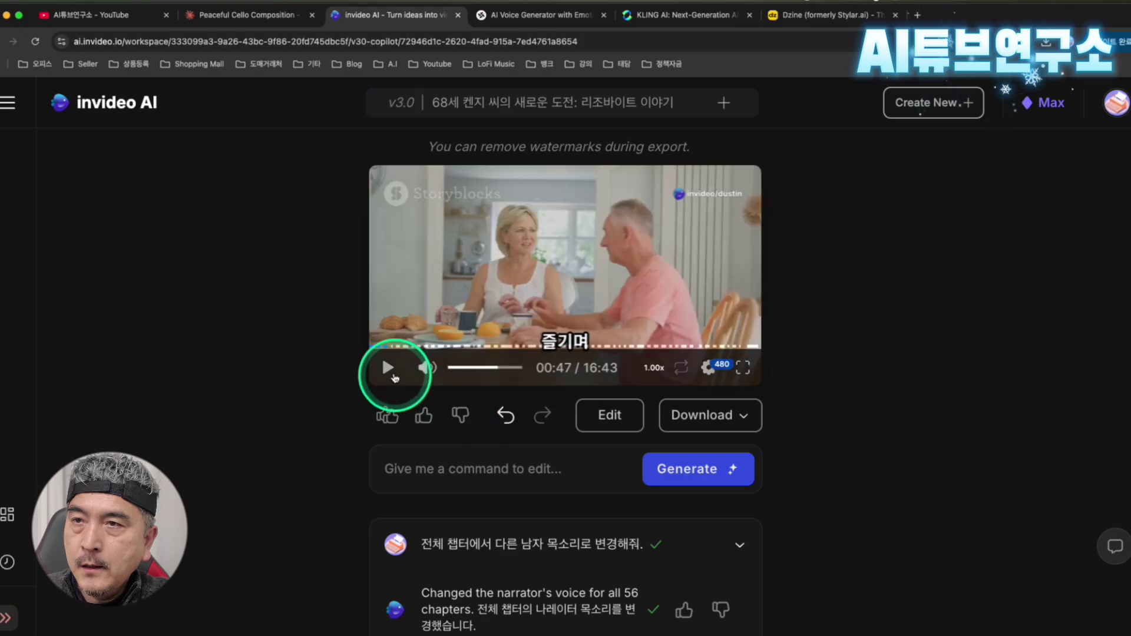
Play the preview from 00:47 to listen to the new male narration, and pause it at 01:39
click(389, 369)
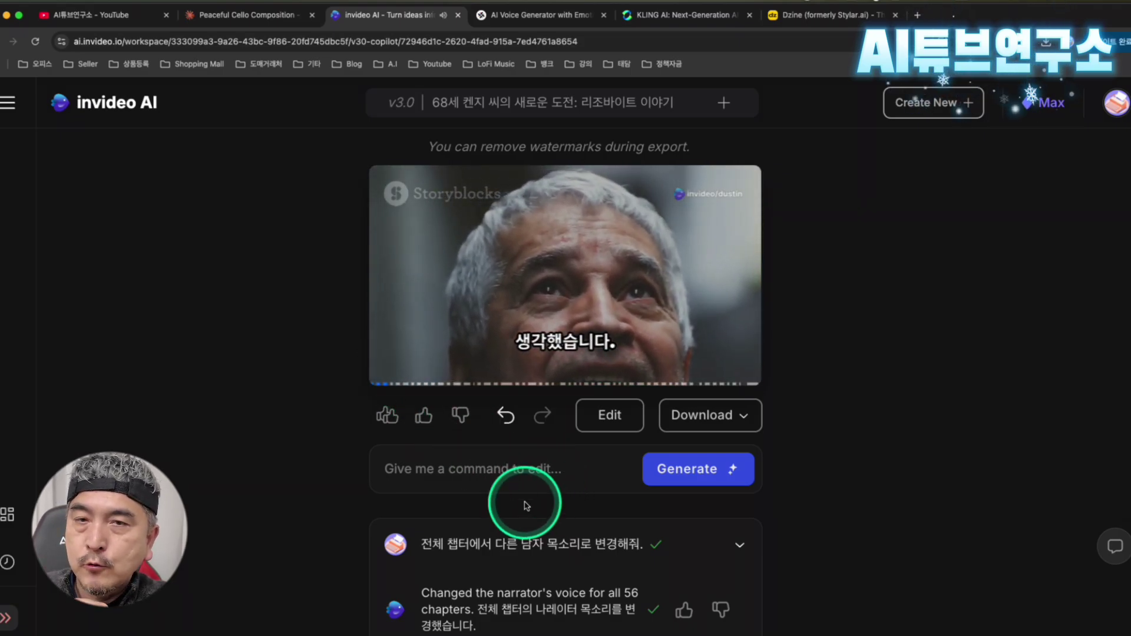
click(557, 507)
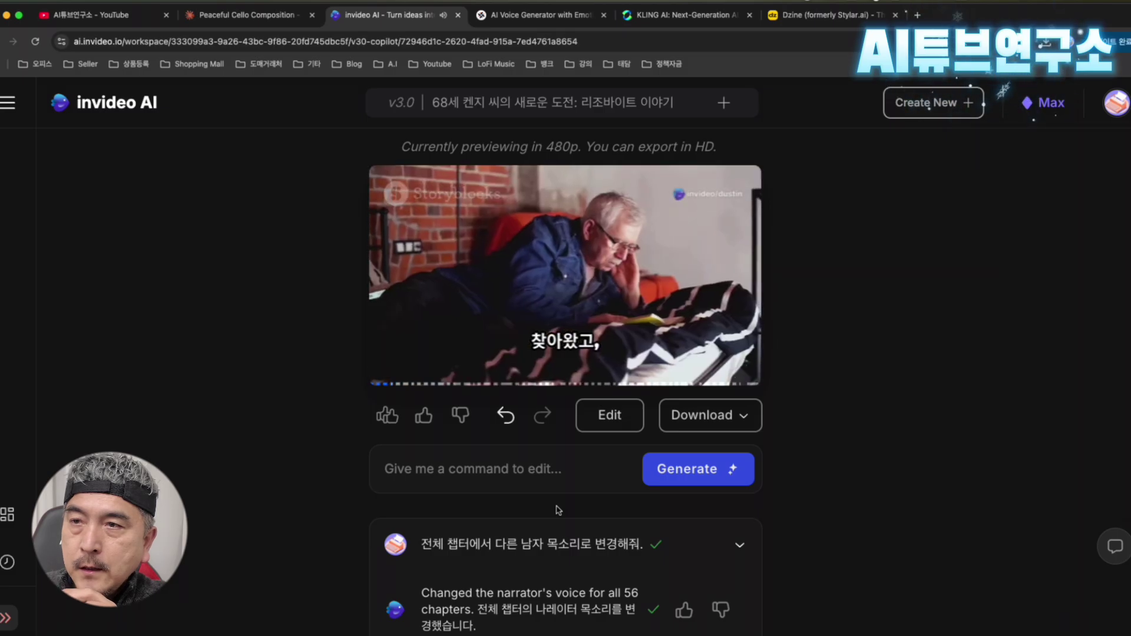
click(558, 510)
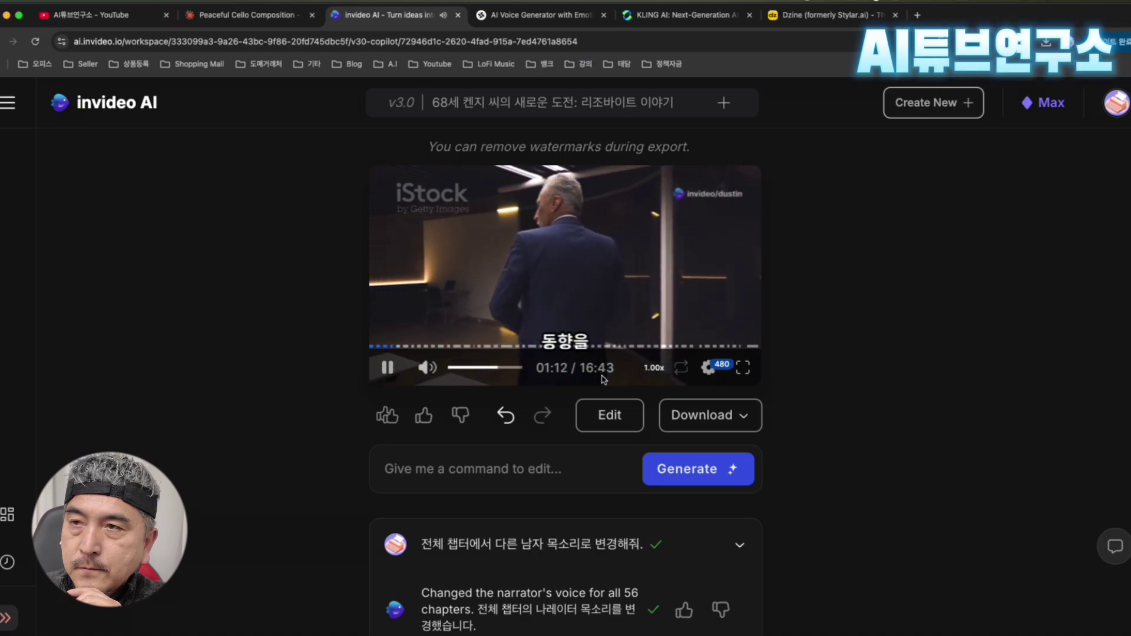
click(581, 483)
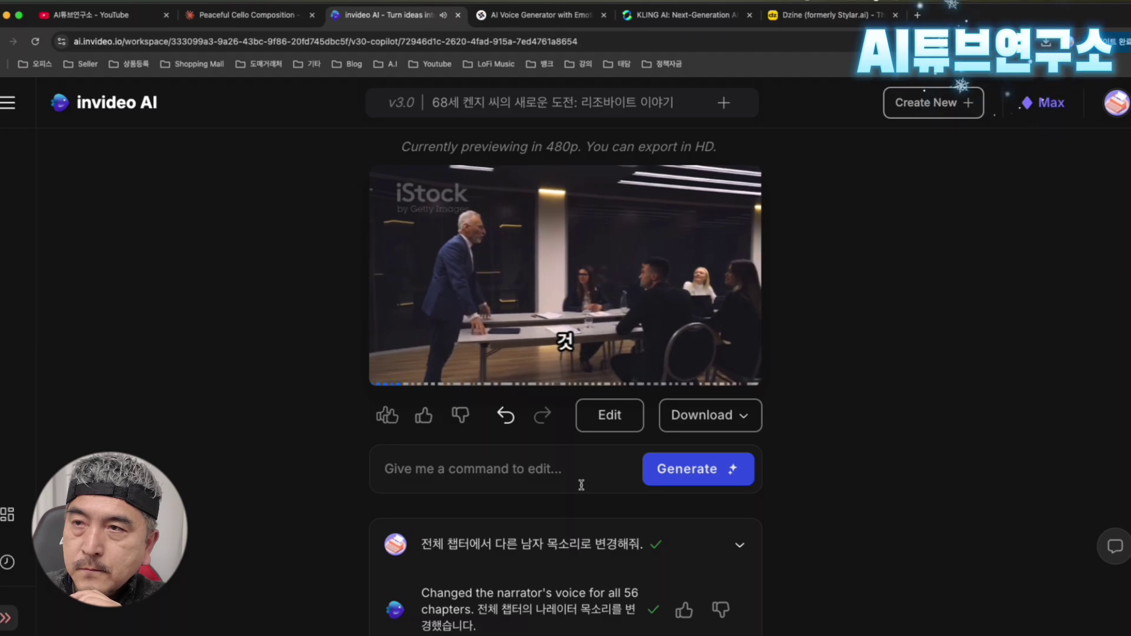
click(582, 483)
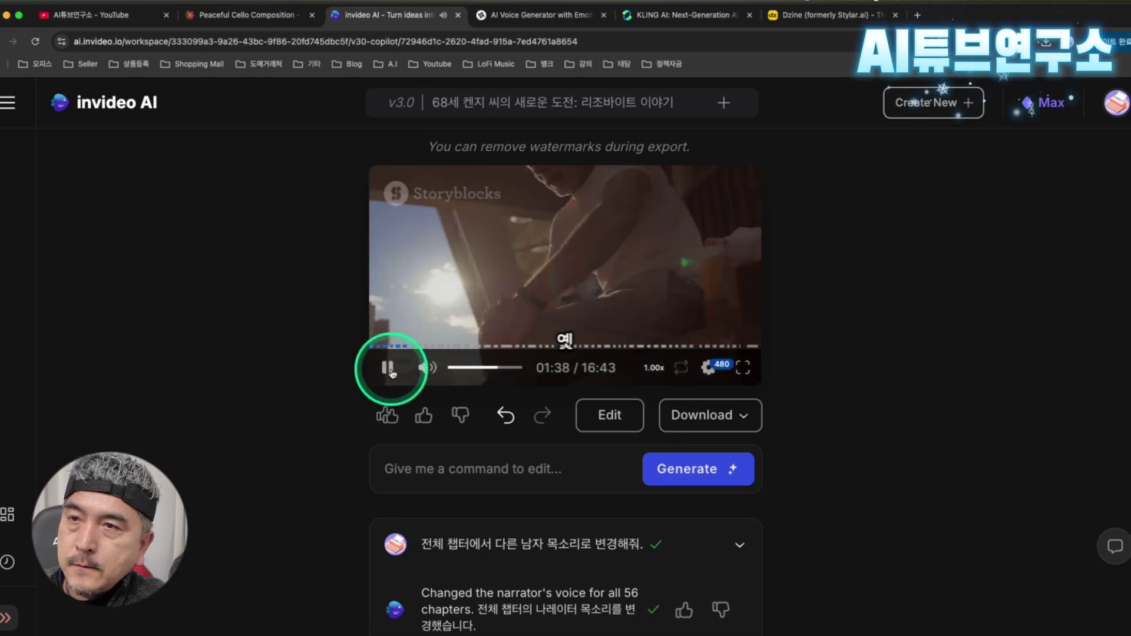
click(388, 369)
click(517, 467)
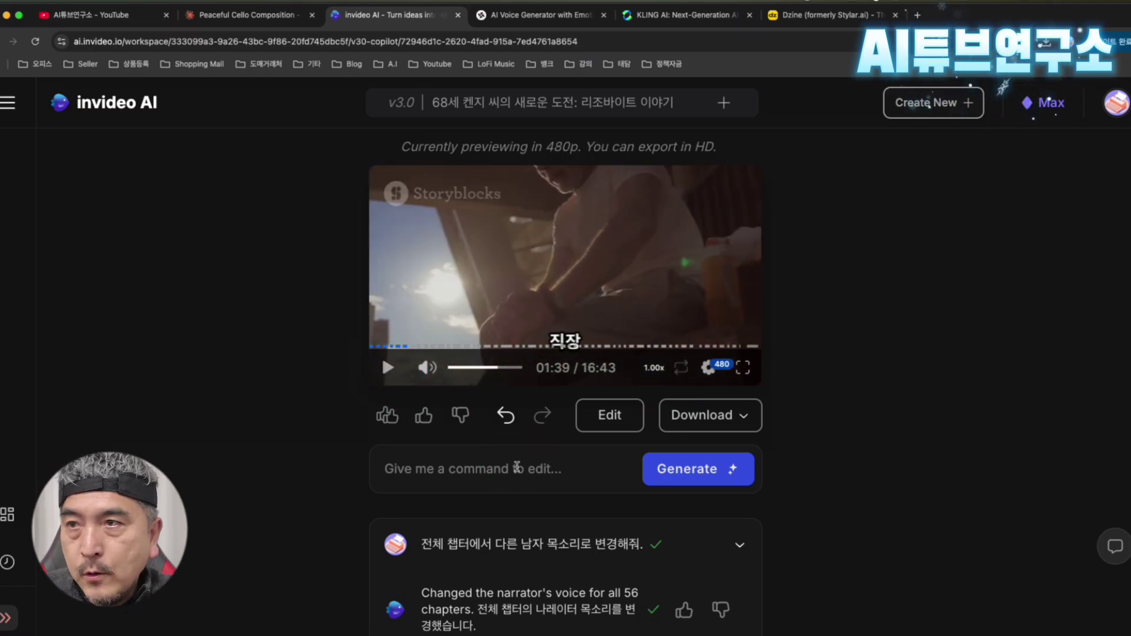
click(566, 492)
click(545, 345)
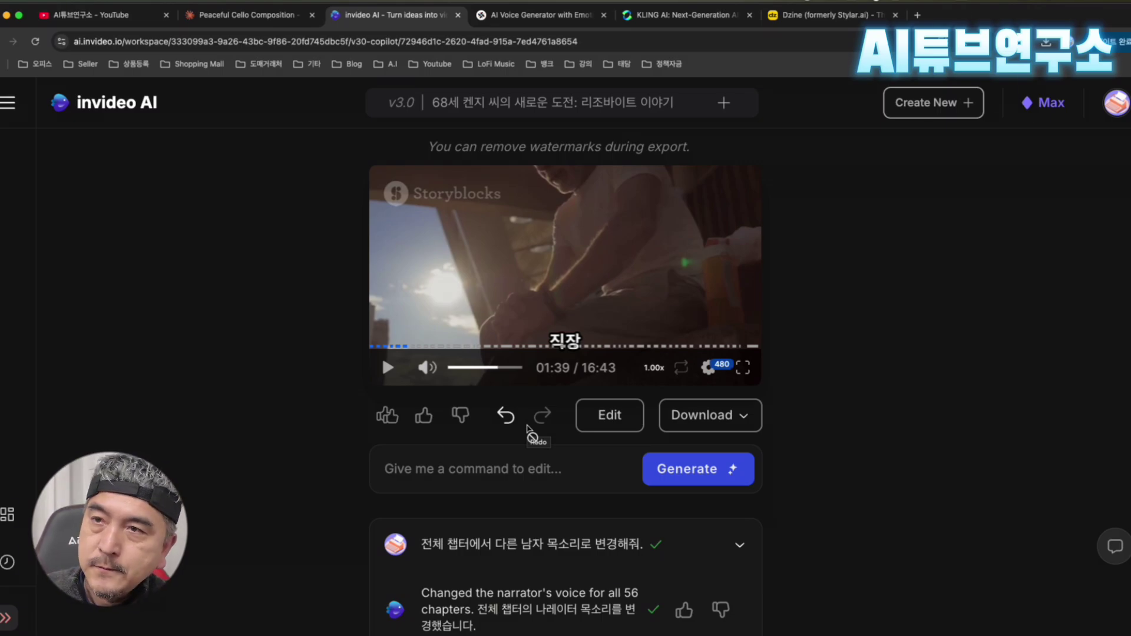
Resume the preview and sample scenes further along, around 04:00, 06:36, 16:00 and 16:13, pausing near the end
click(386, 368)
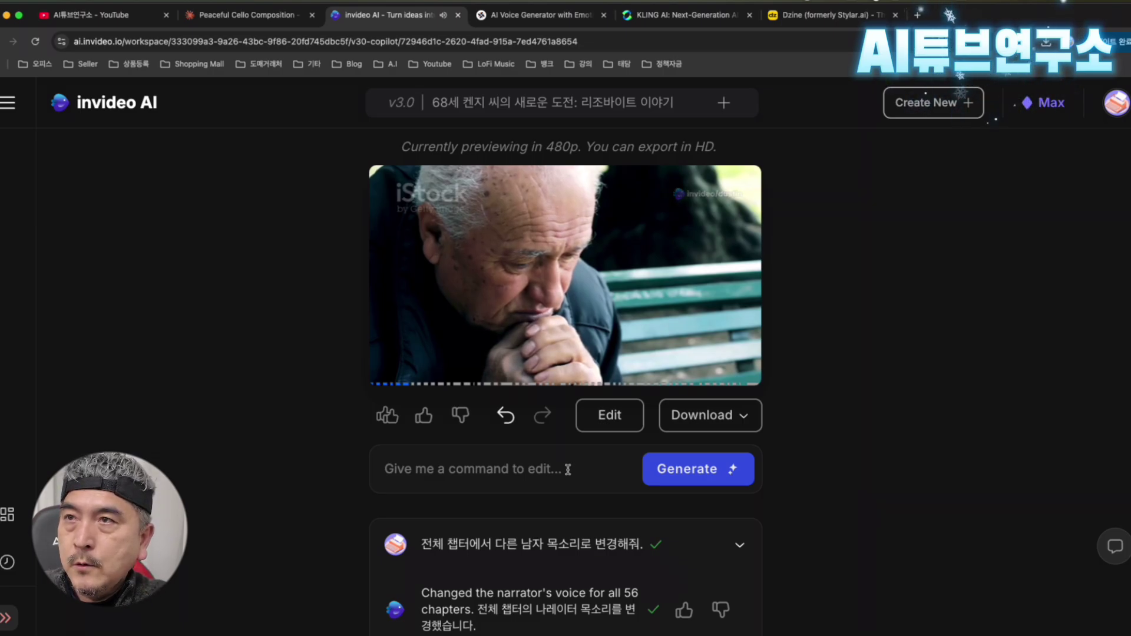
click(596, 424)
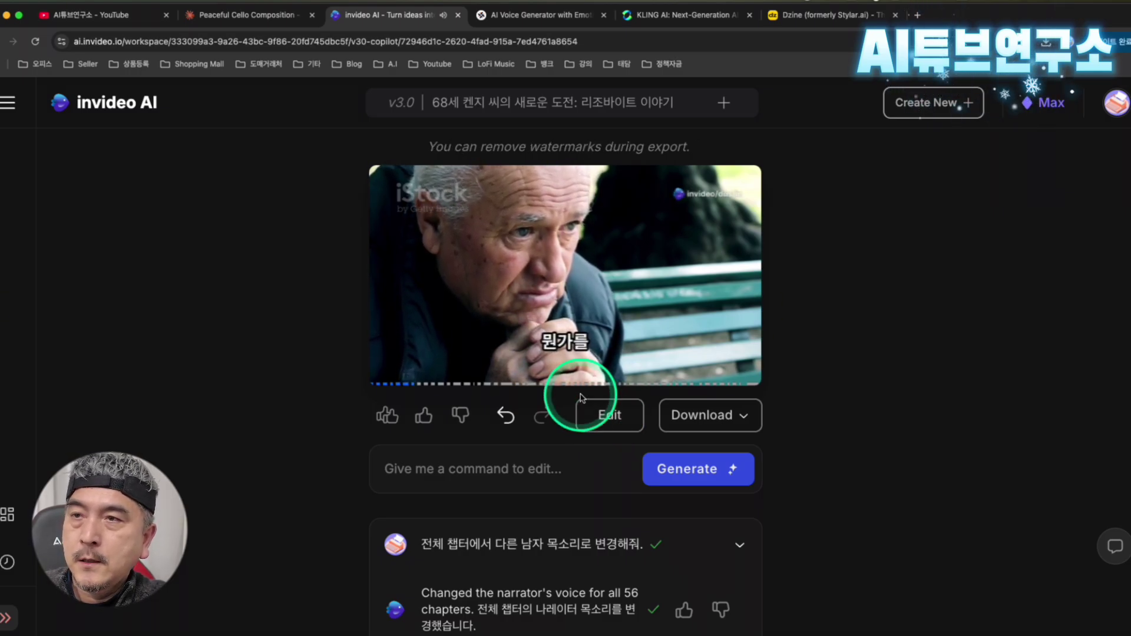
mouse_move(455, 374)
click(465, 347)
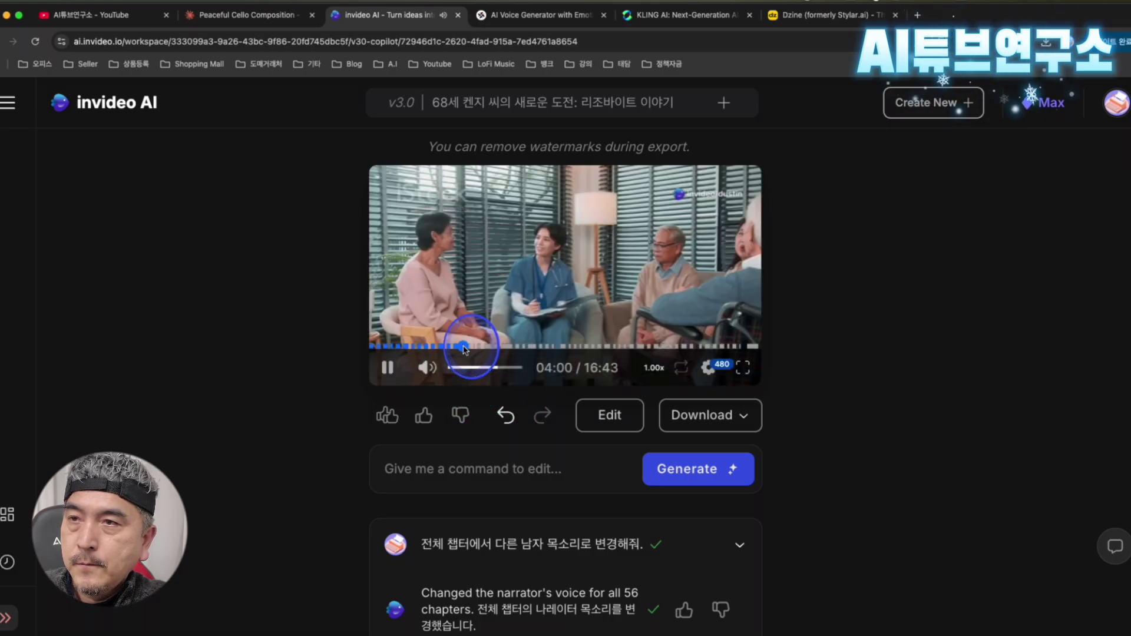
click(525, 348)
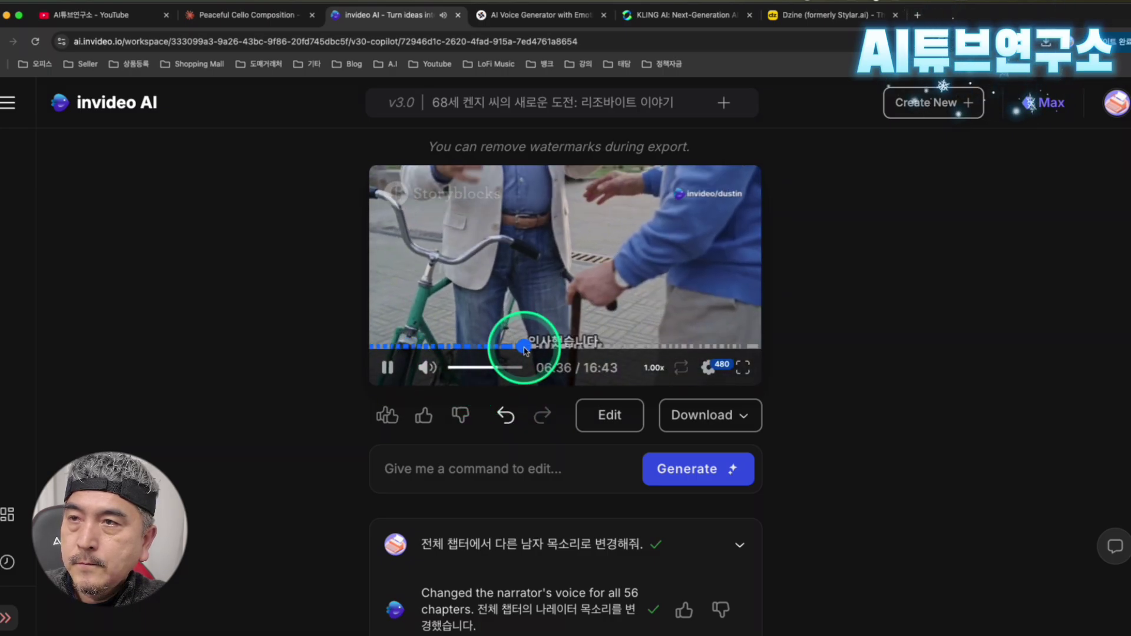
click(581, 348)
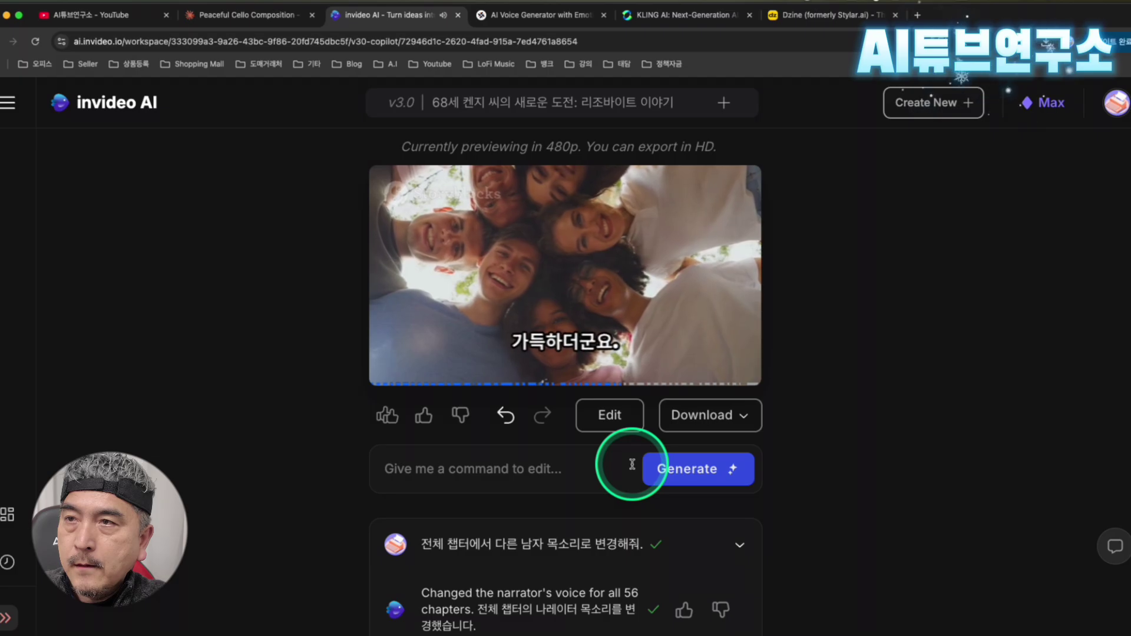
click(649, 416)
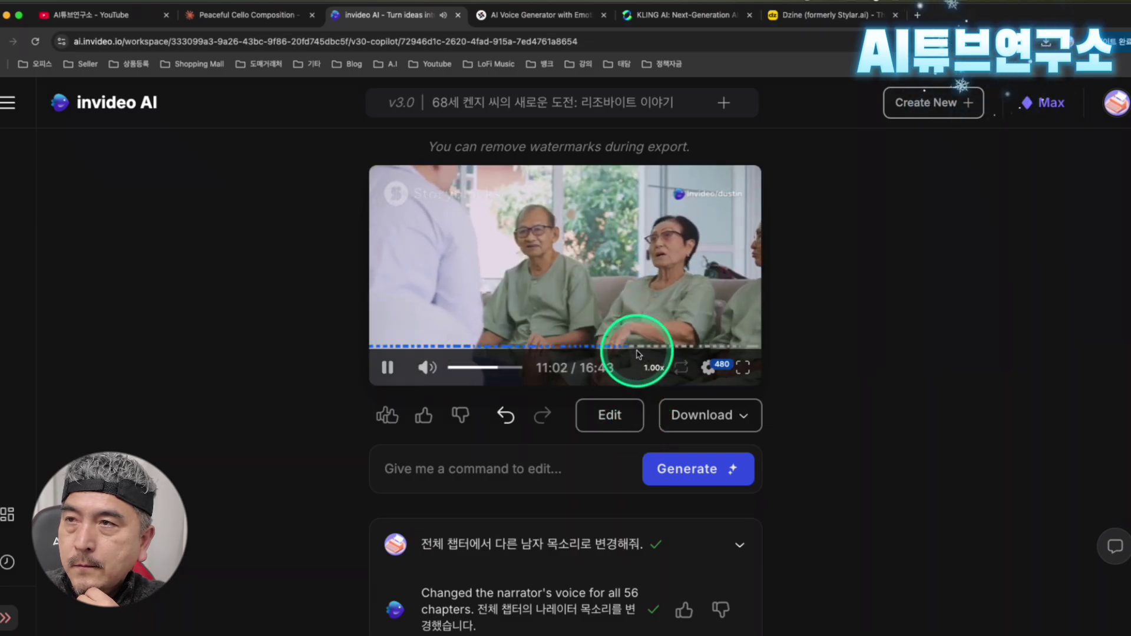
click(733, 347)
click(744, 348)
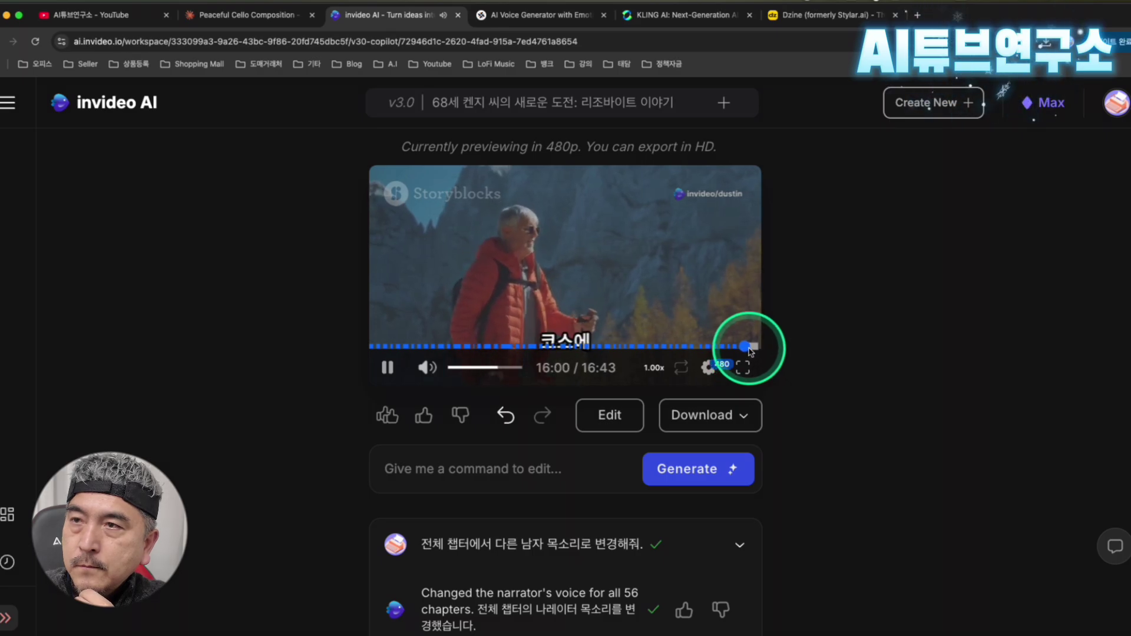
click(750, 349)
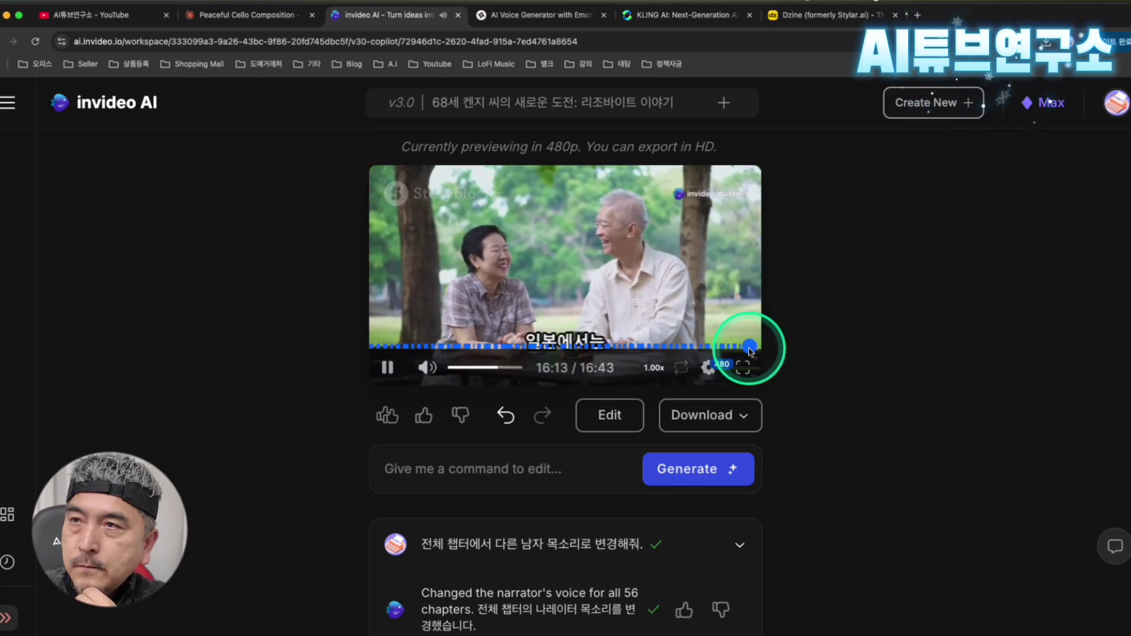
click(393, 369)
Open the video's media editor and show the stock media replacements for the 8-second clip of the elderly couple under the trees
click(620, 418)
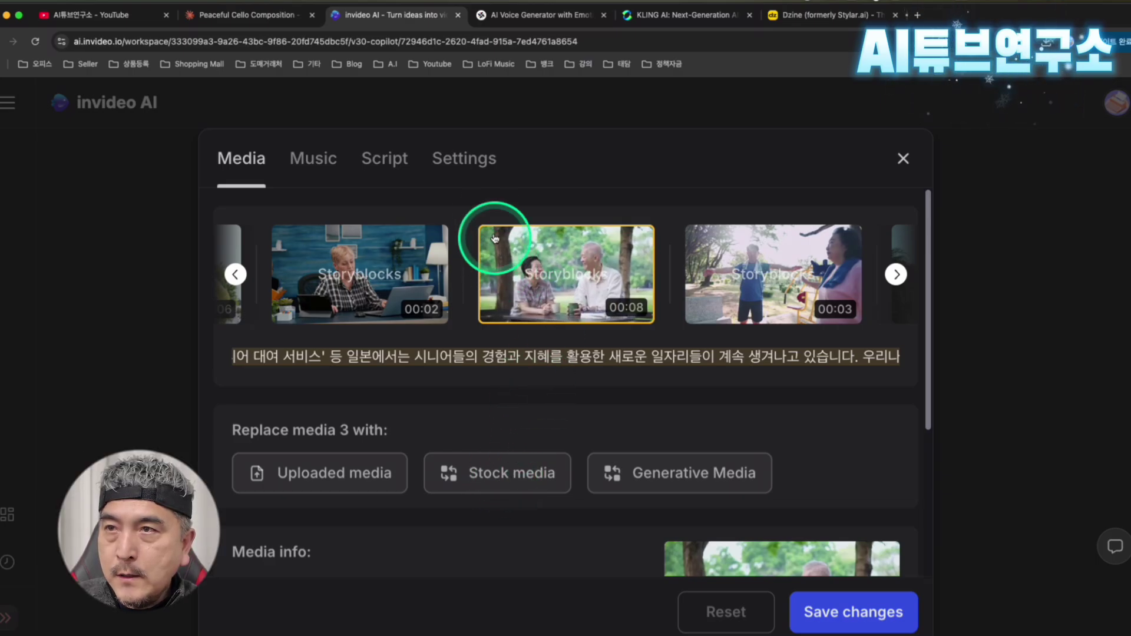
click(629, 315)
click(513, 479)
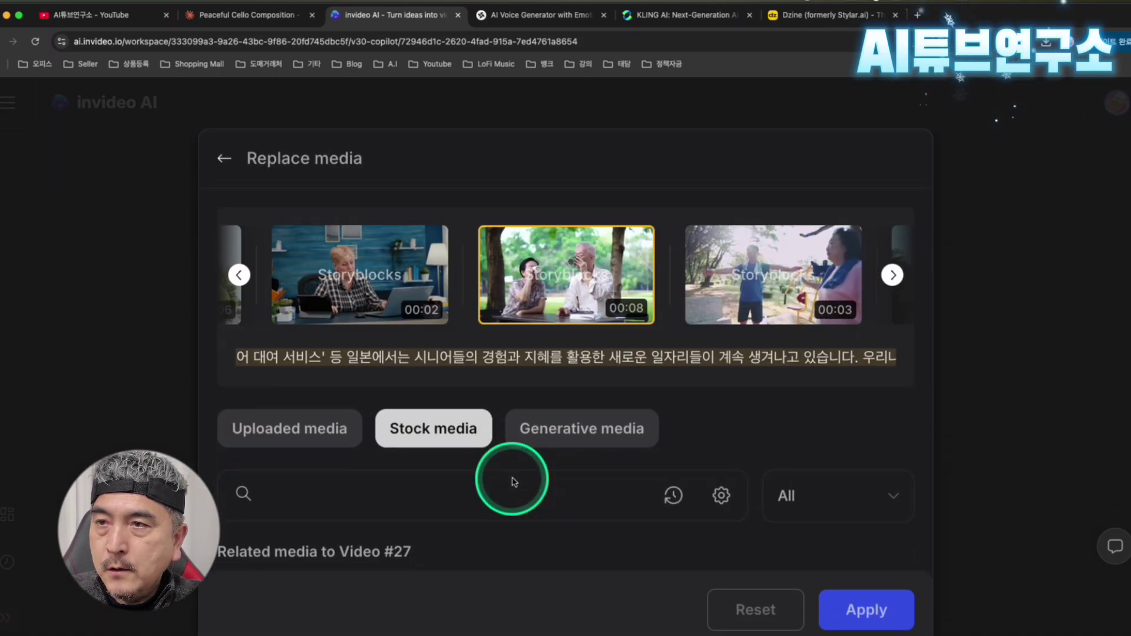
click(595, 444)
click(420, 443)
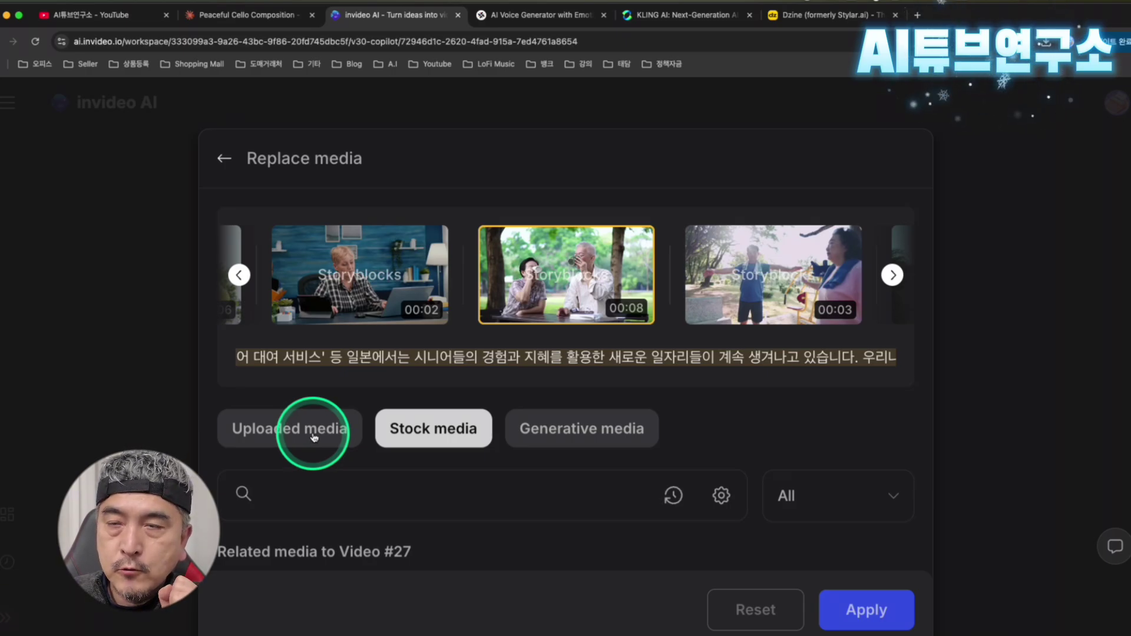
Browse the uploaded media, open and cancel the file upload dialog, and return to the stock media replacements
click(290, 435)
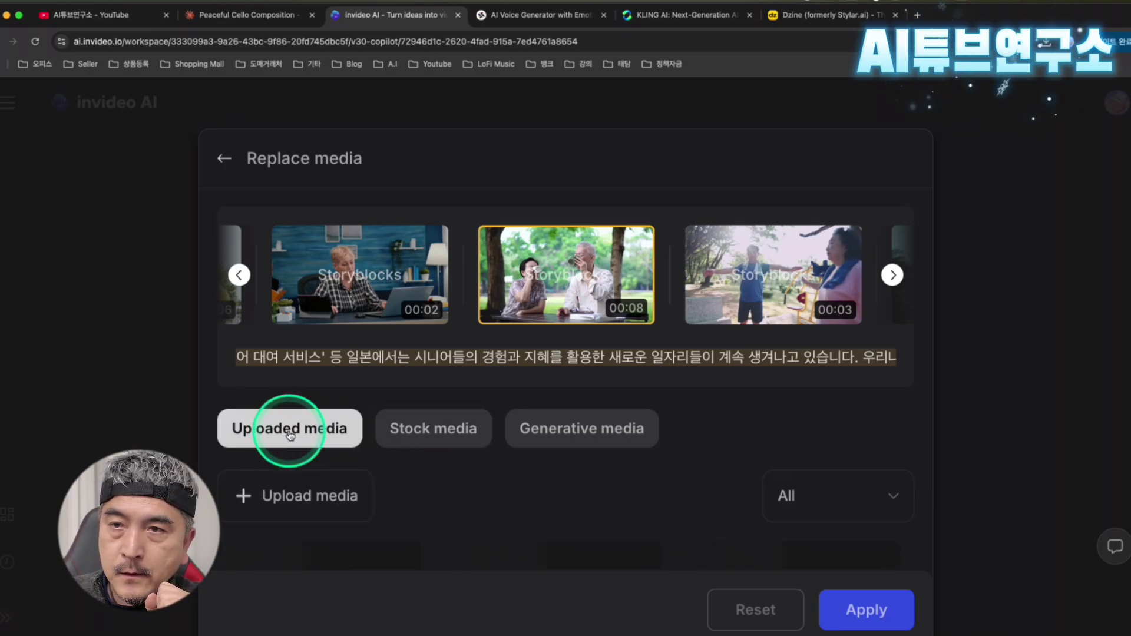
scroll(353, 454, down, 2)
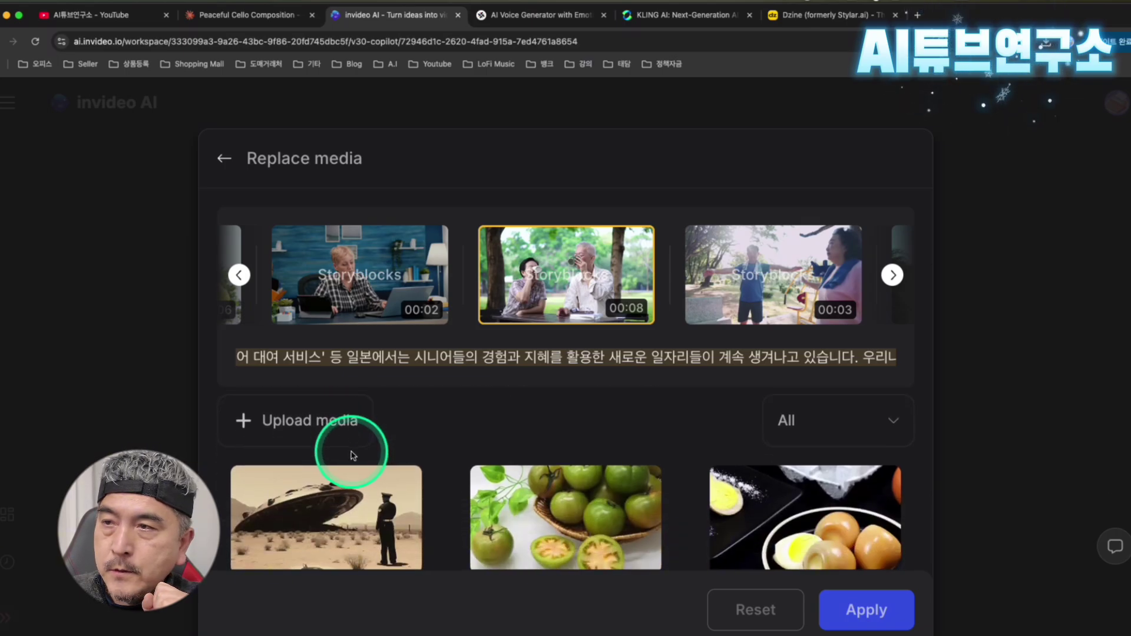
scroll(701, 523, down, 5)
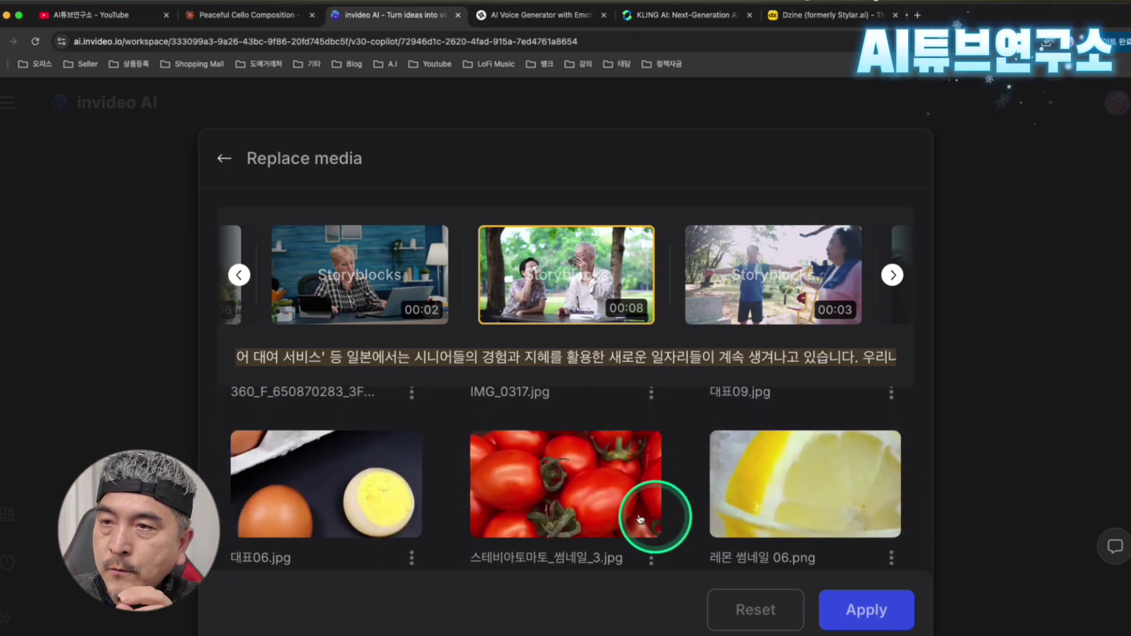
scroll(576, 501, up, 7)
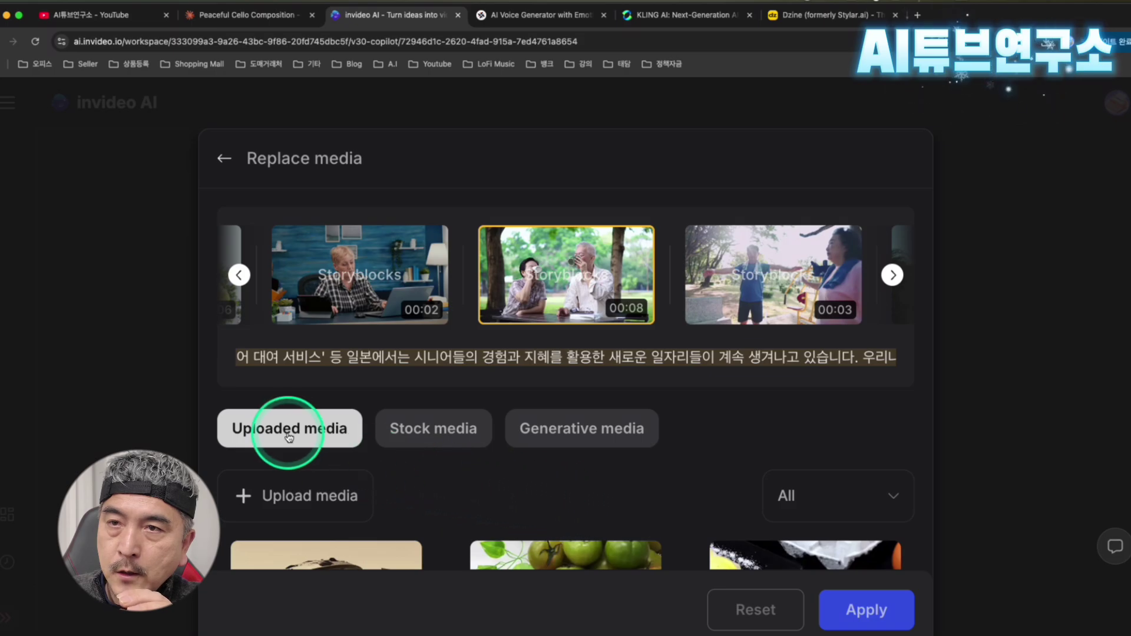
click(322, 490)
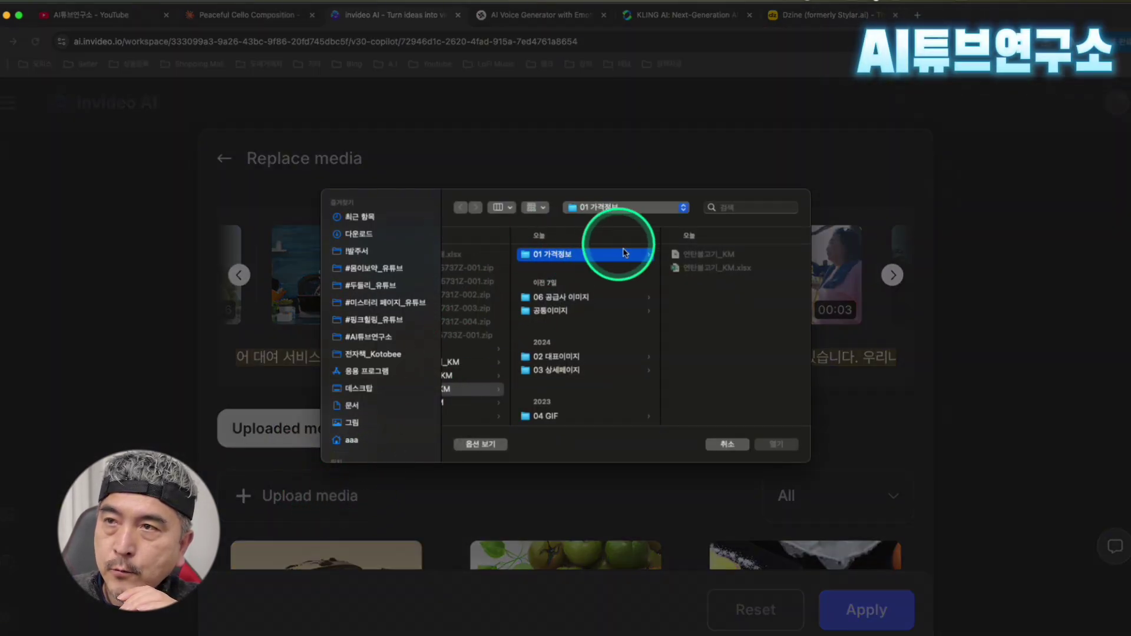
click(729, 443)
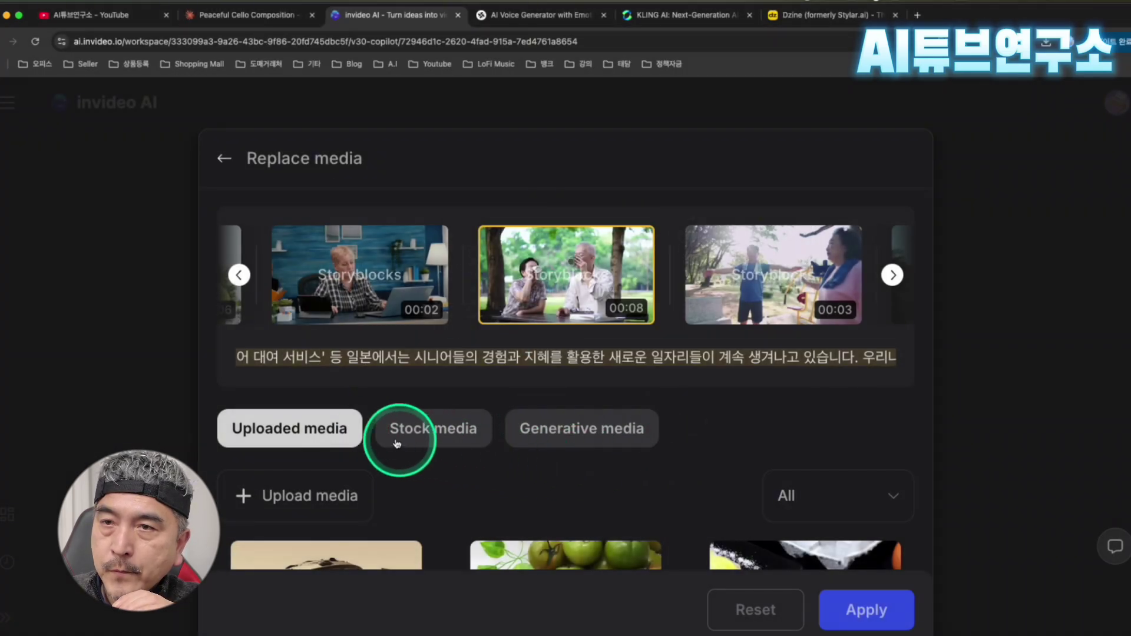
click(434, 430)
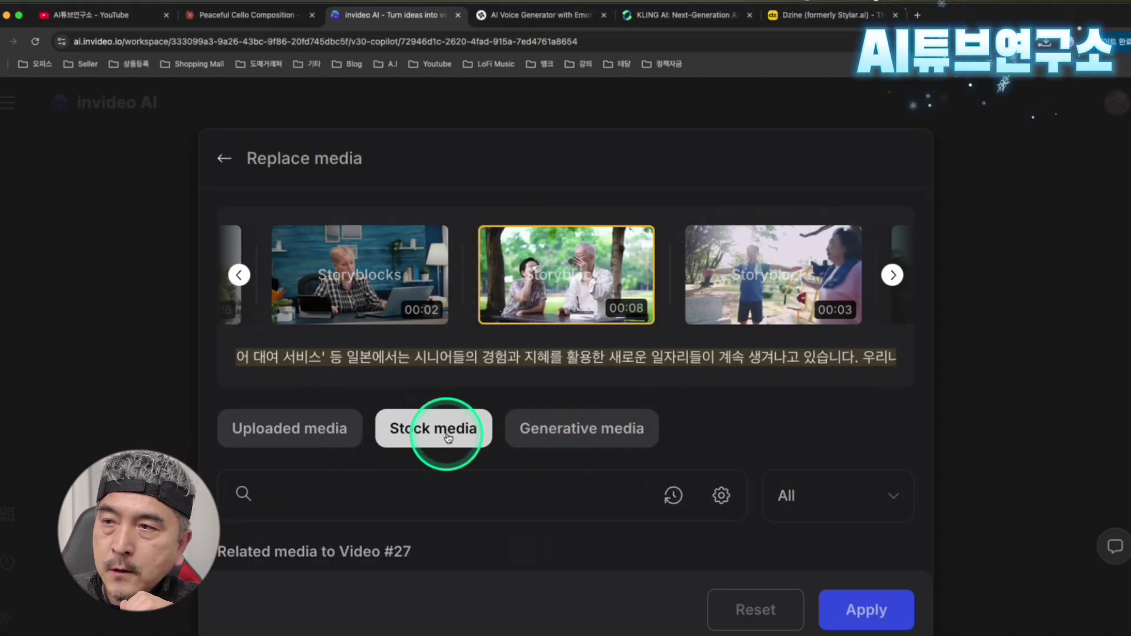
Look over the suggested stock media for the 8-second clip, and search the stock library for "일자리 노인"
scroll(446, 433, down, 3)
scroll(489, 466, down, 3)
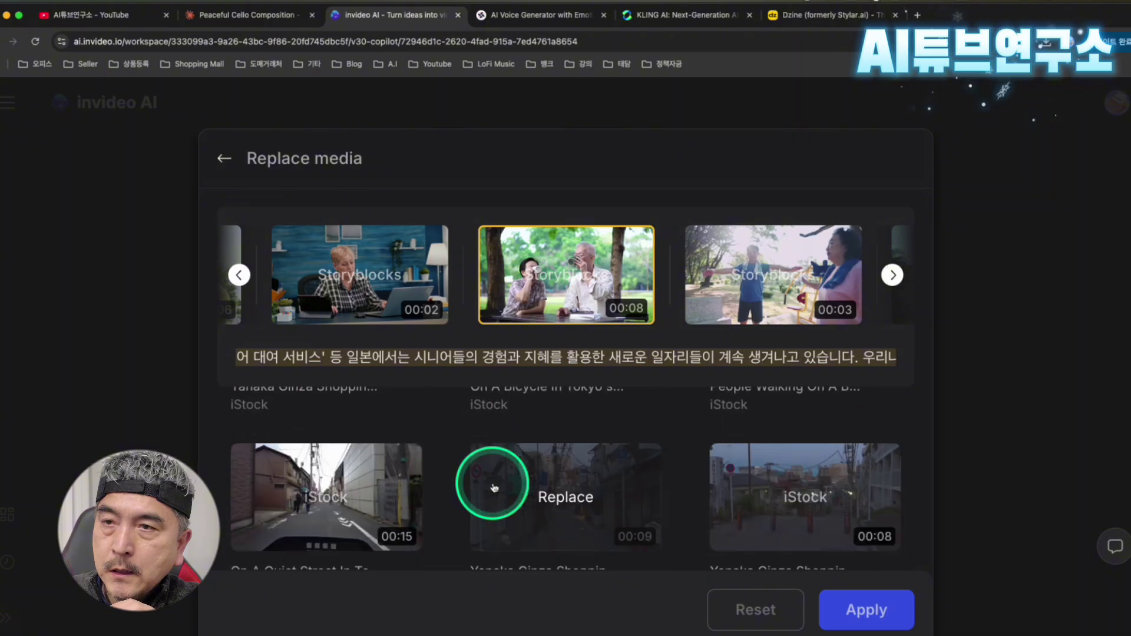
scroll(494, 488, down, 5)
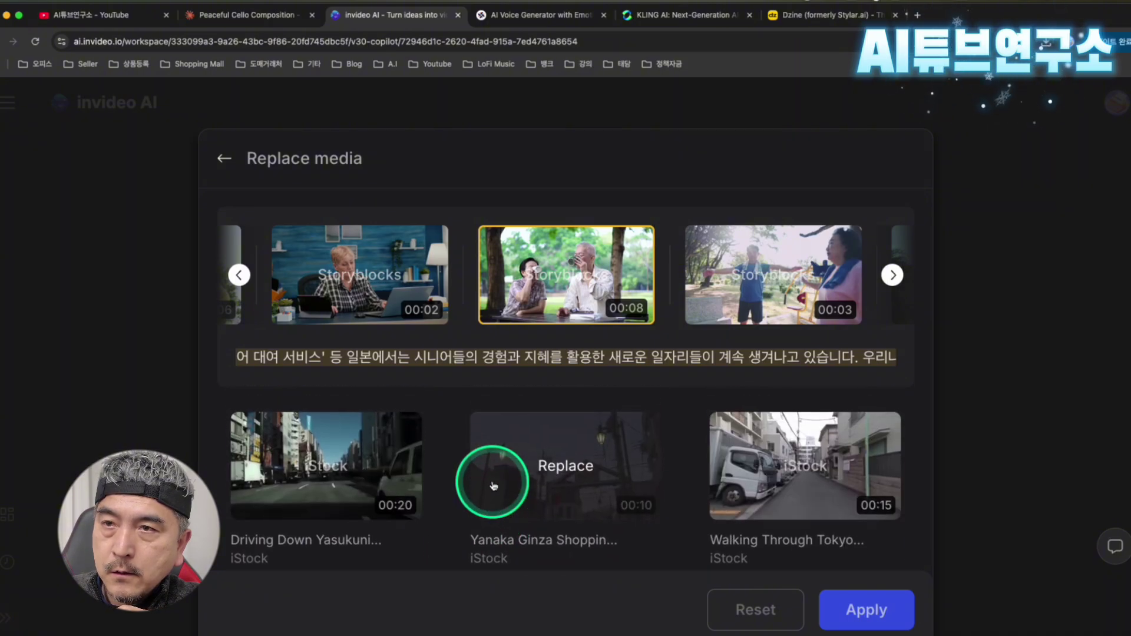
scroll(448, 477, up, 10)
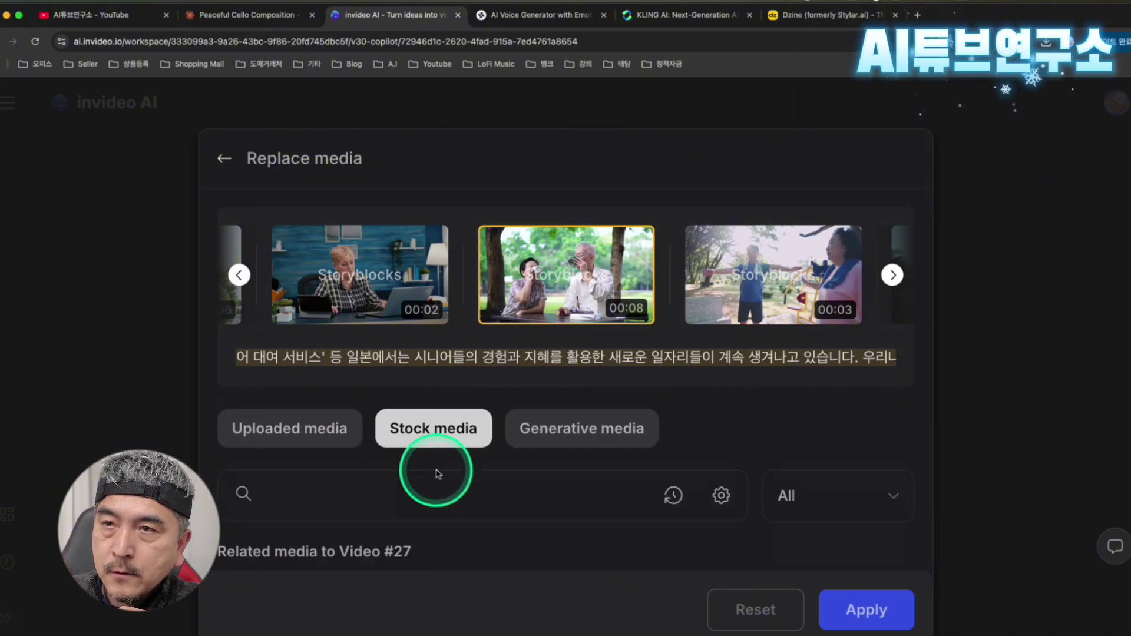
click(419, 499)
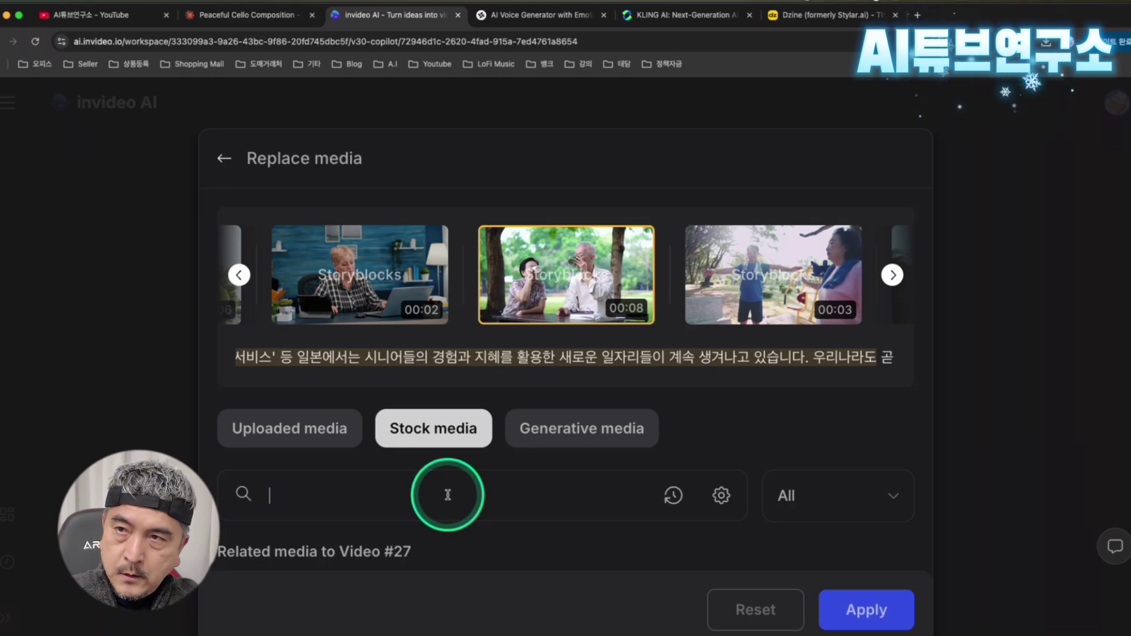
click(448, 495)
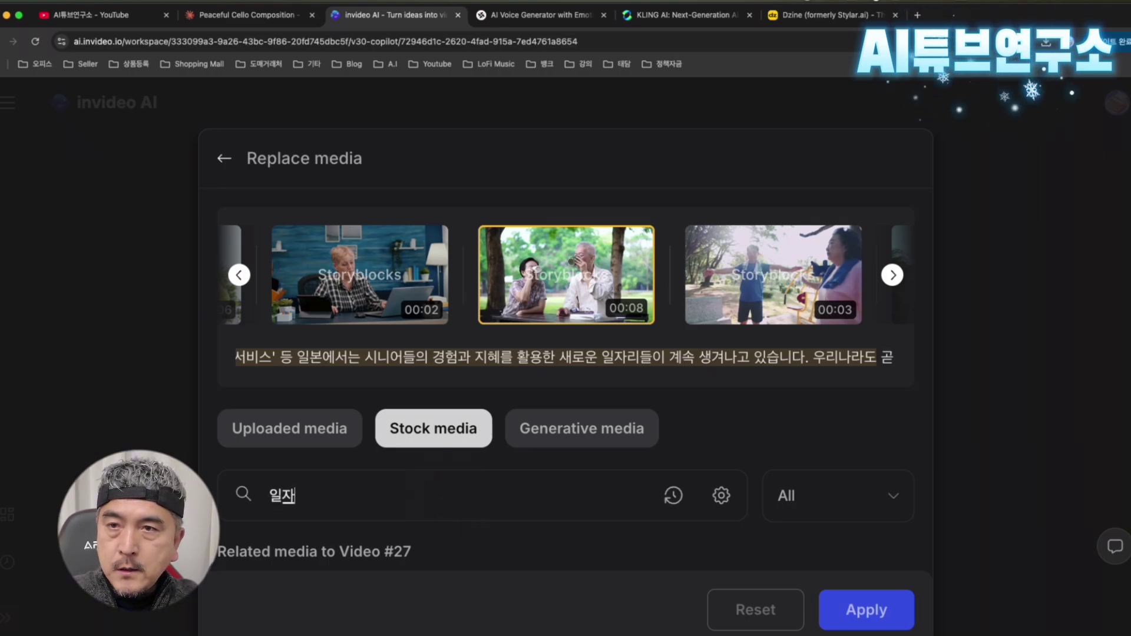
text(일자리 노)
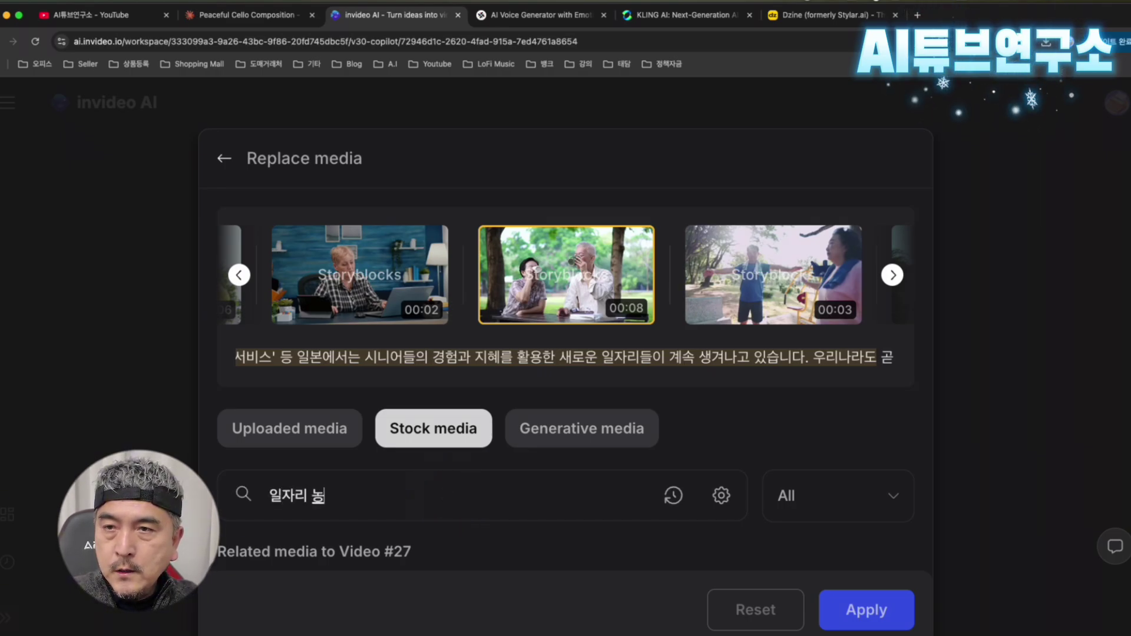
text(인)
Look through the stock results for footage of working seniors that suits the narration about new senior jobs
scroll(531, 480, down, 3)
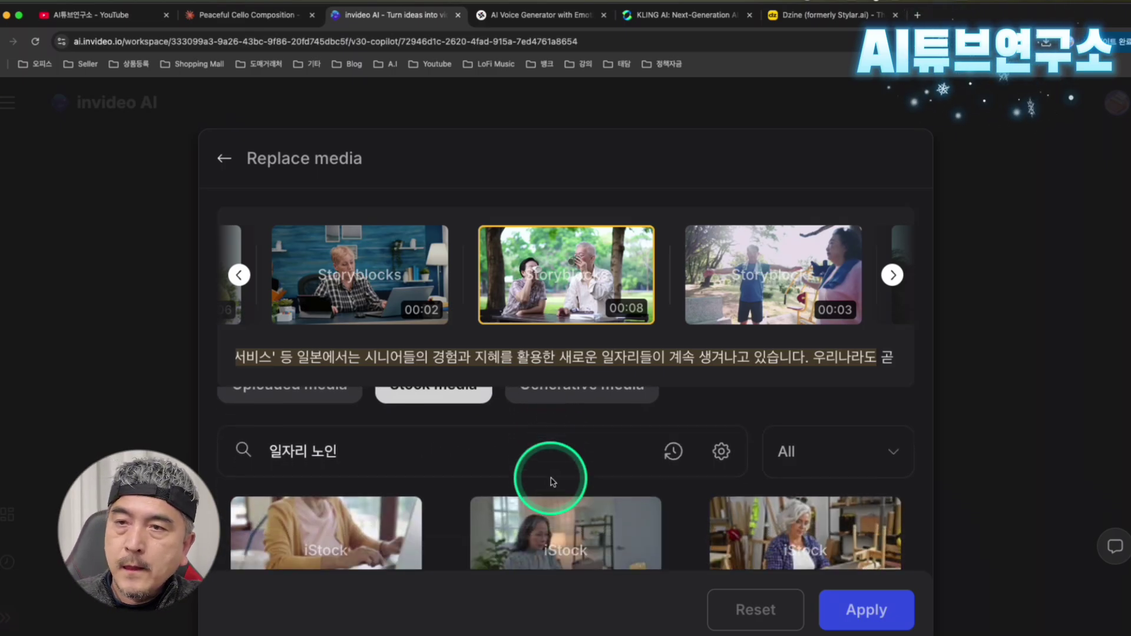
scroll(577, 526, down, 5)
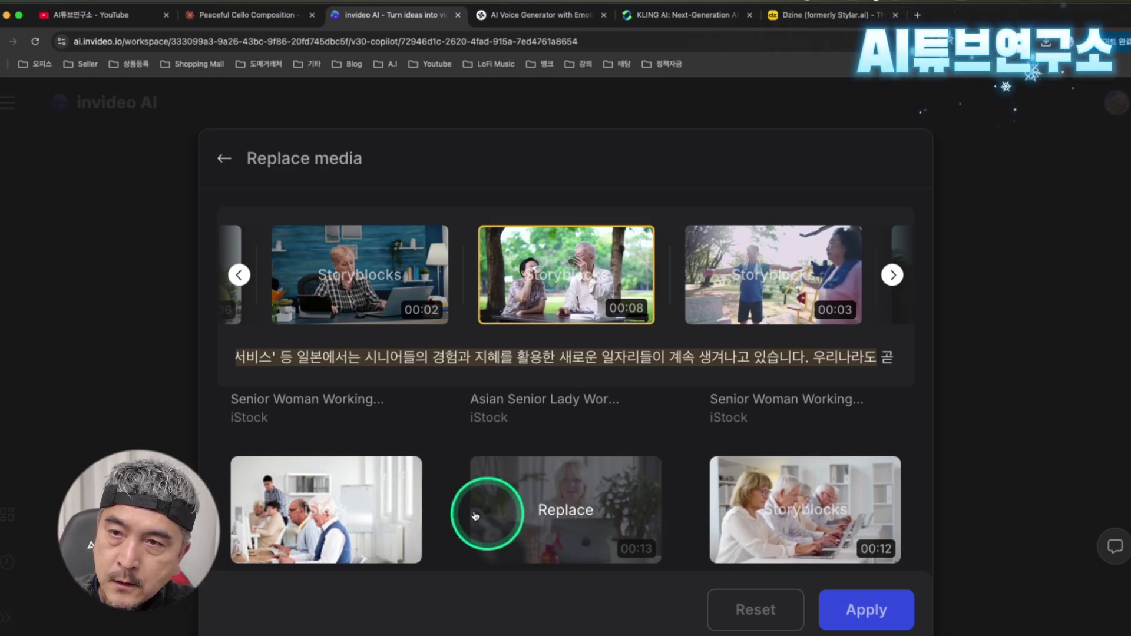
scroll(358, 501, down, 1)
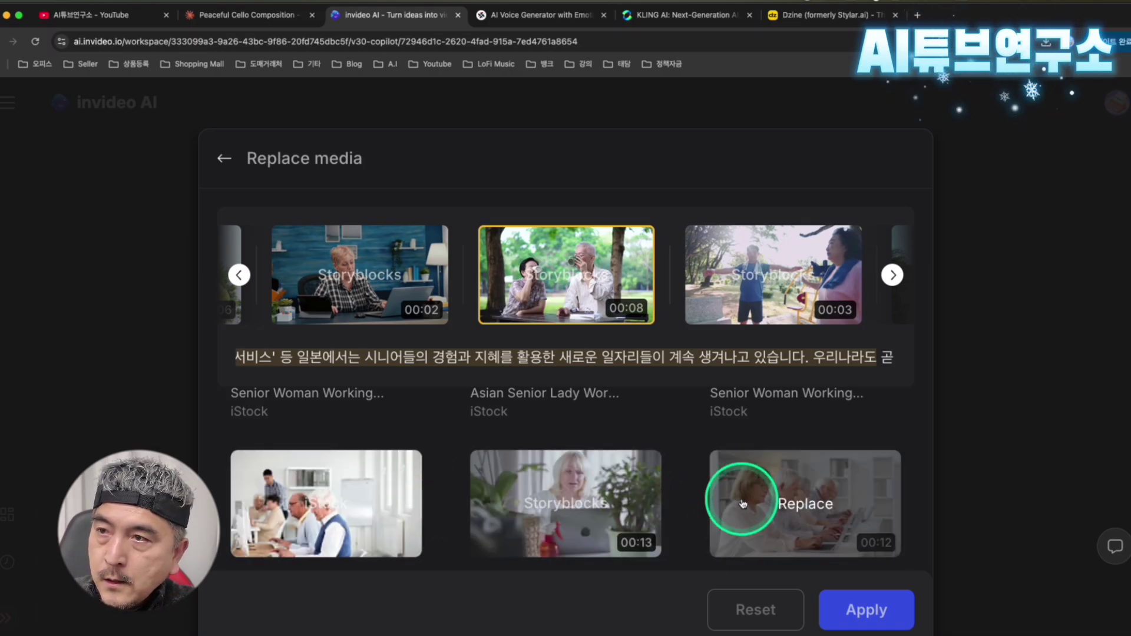
scroll(742, 503, down, 5)
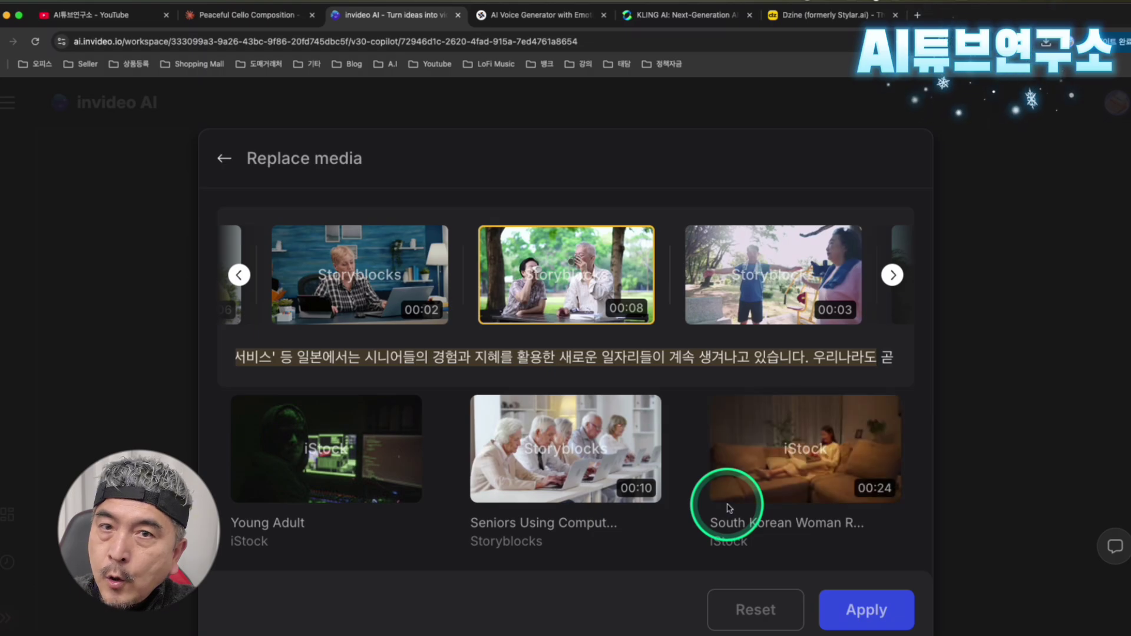
scroll(680, 510, down, 5)
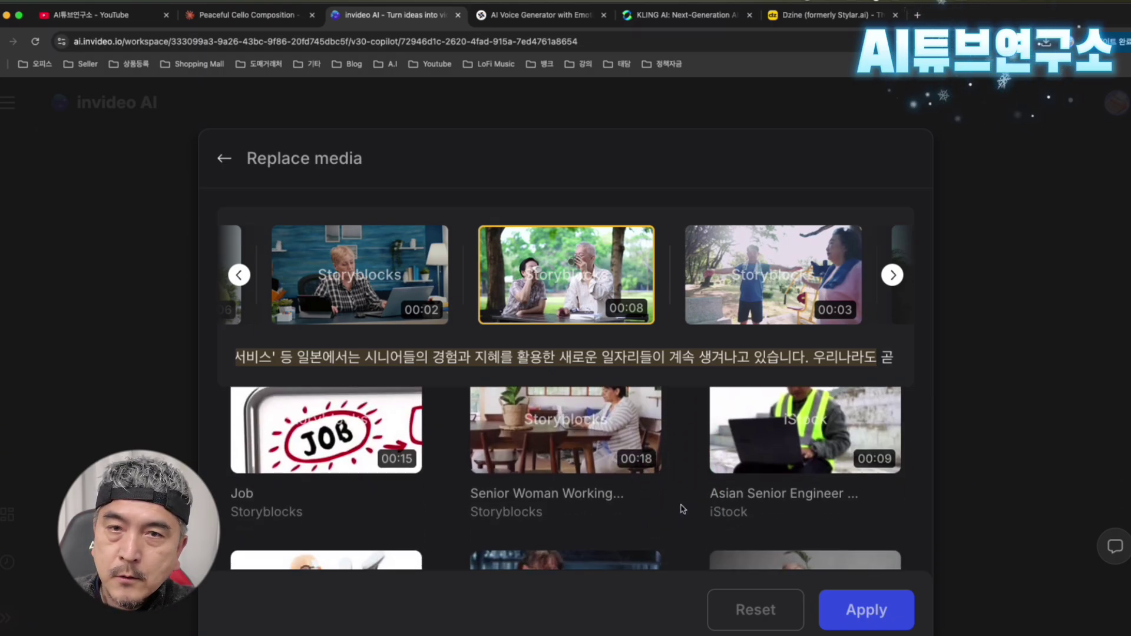
scroll(682, 509, down, 3)
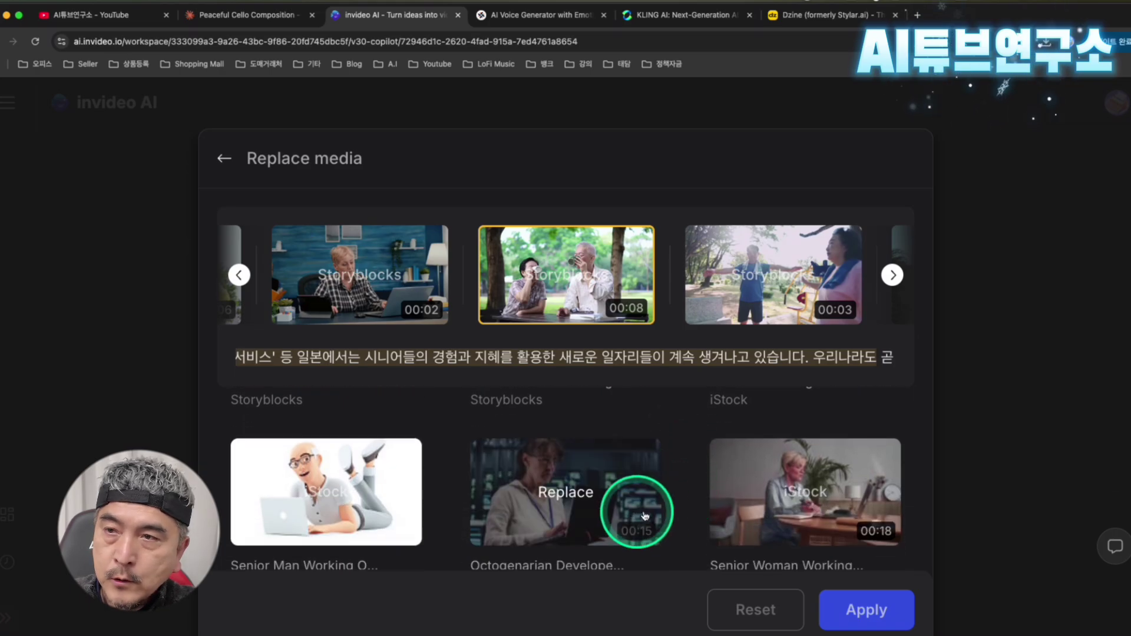
scroll(663, 522, down, 2)
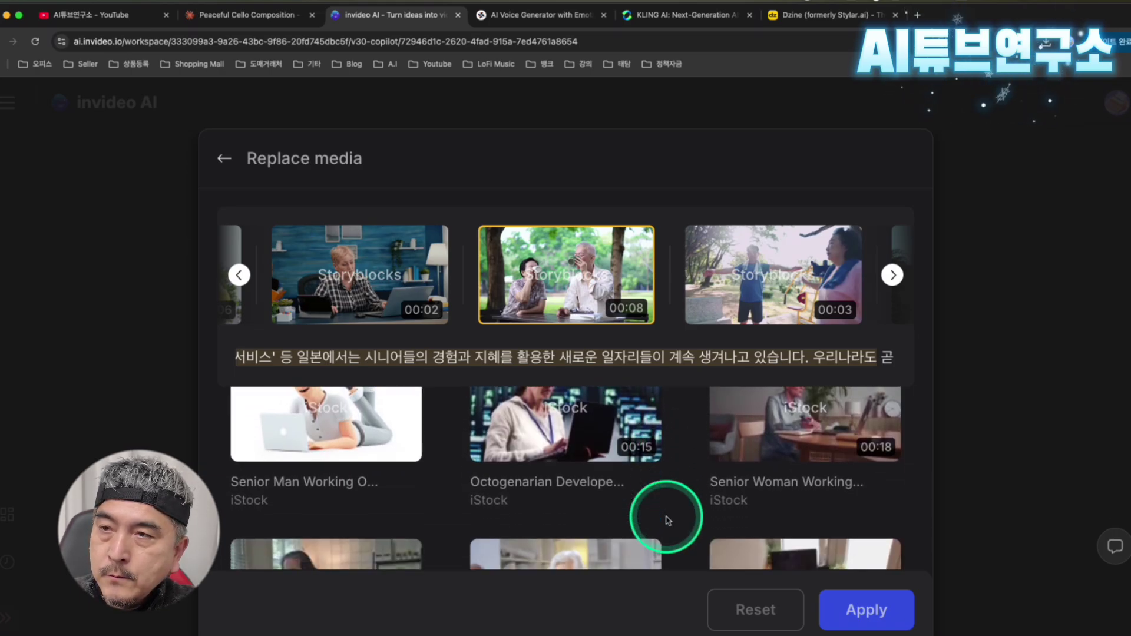
scroll(668, 521, down, 2)
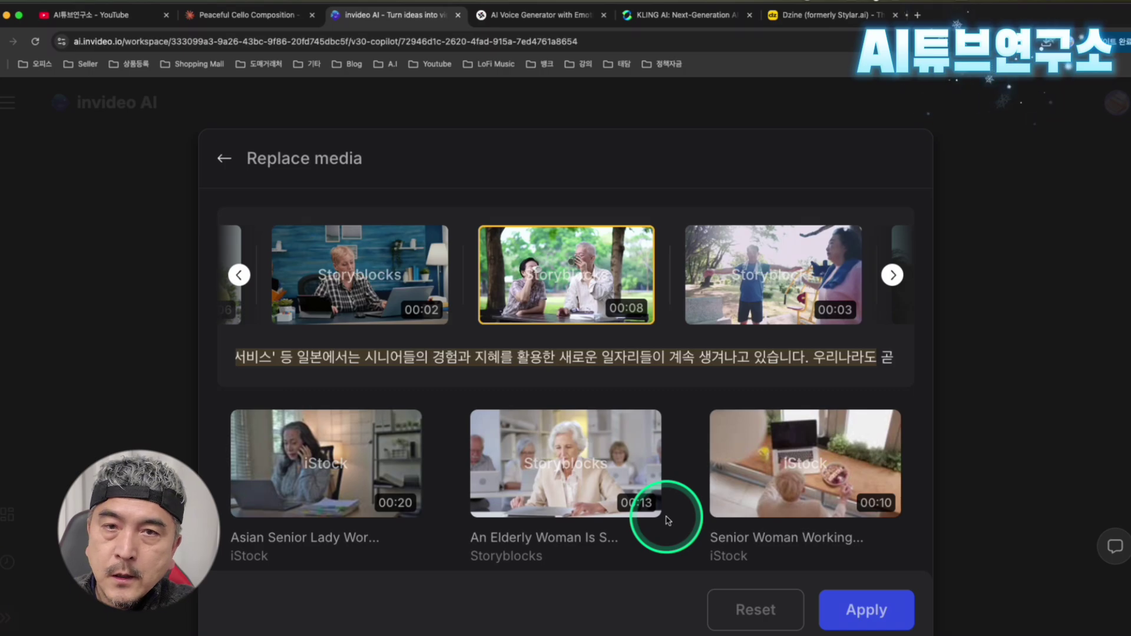
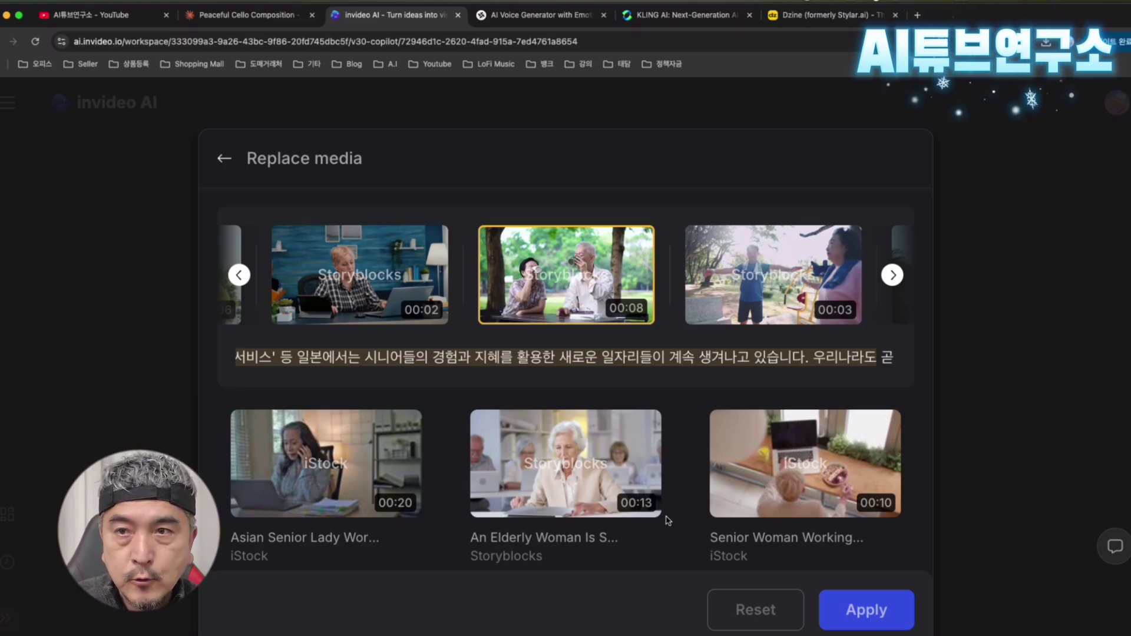
mouse_move(568, 472)
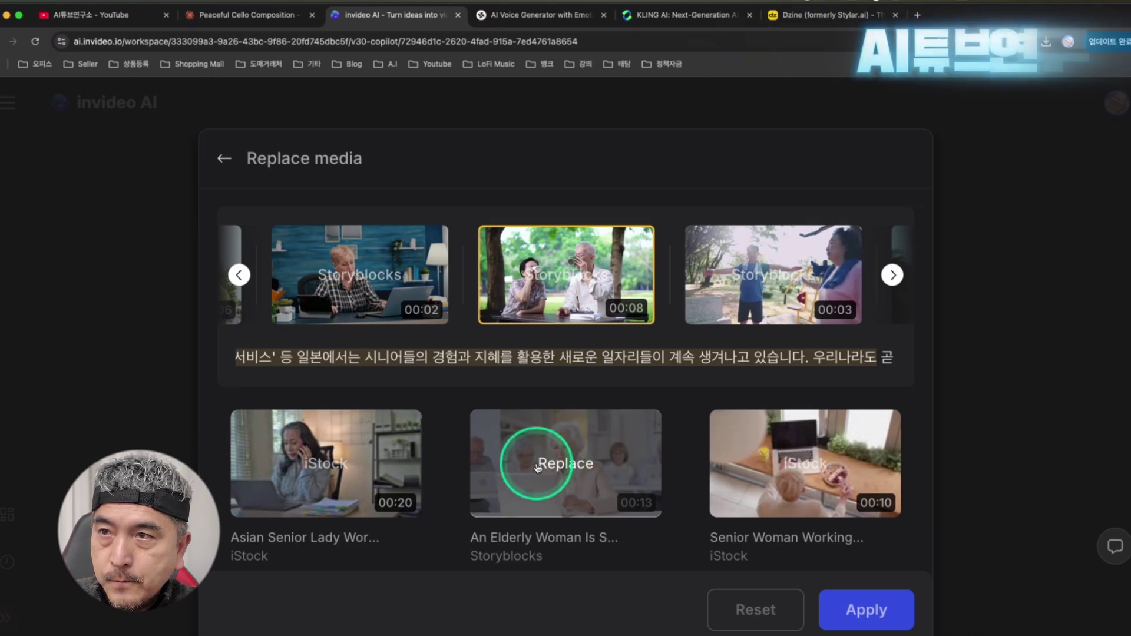
scroll(540, 469, down, 2)
scroll(538, 468, down, 2)
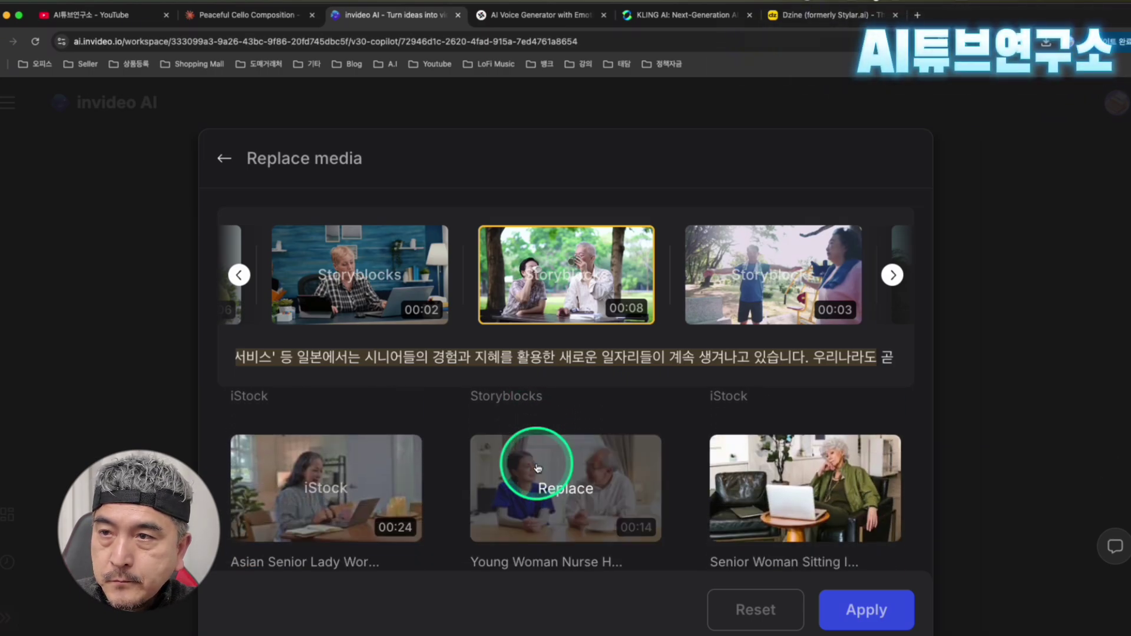
scroll(536, 466, down, 3)
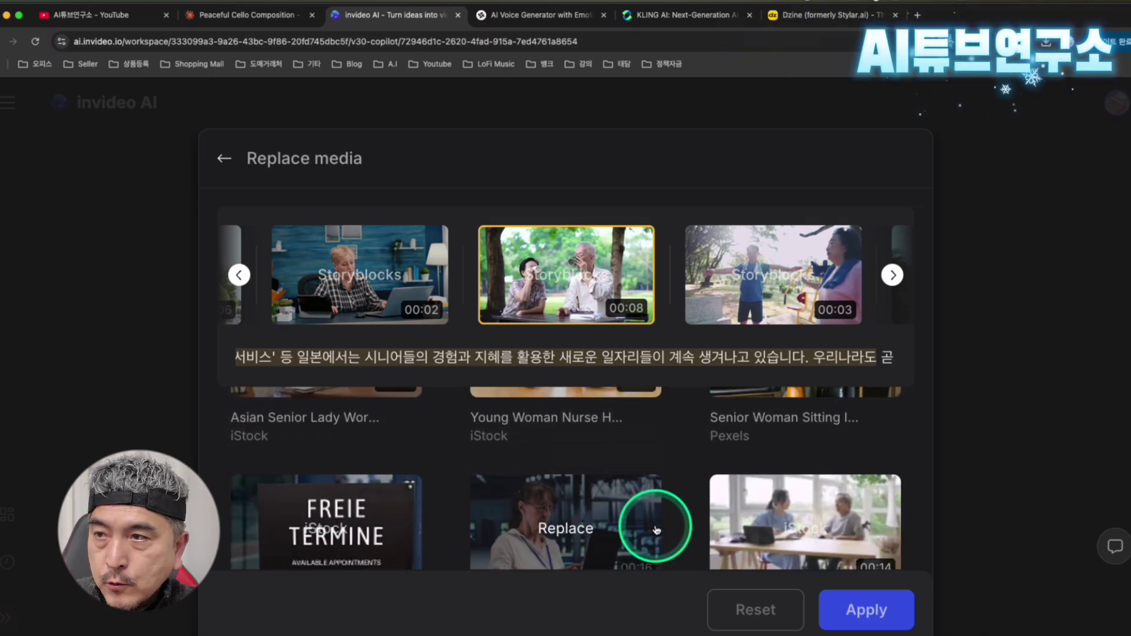
scroll(653, 526, down, 3)
scroll(656, 529, down, 3)
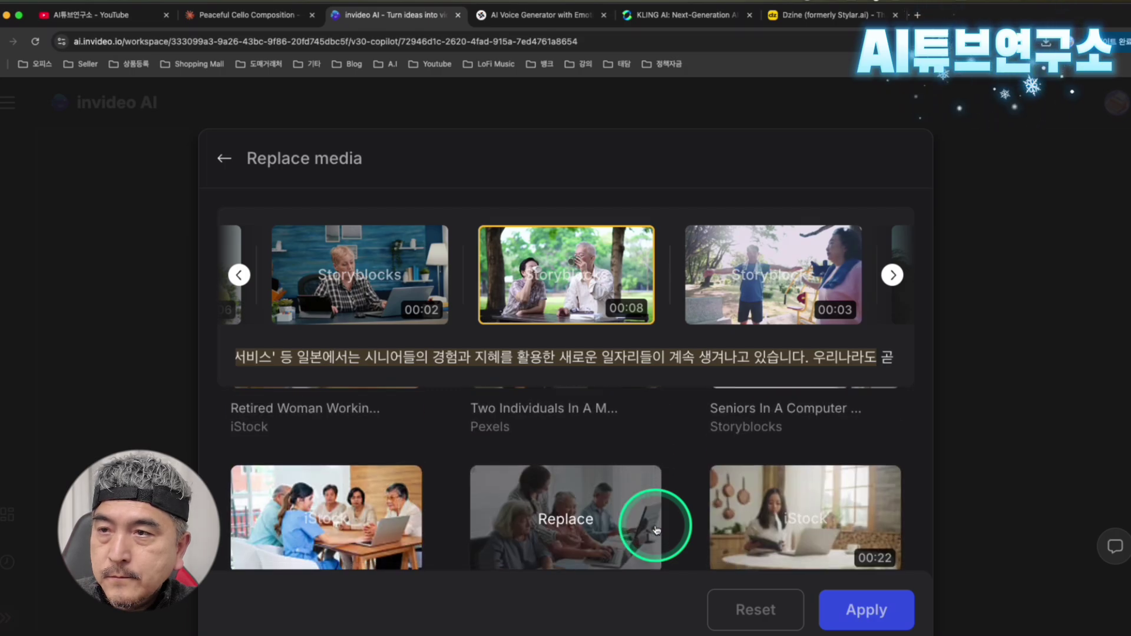
scroll(656, 528, down, 1)
scroll(657, 529, down, 3)
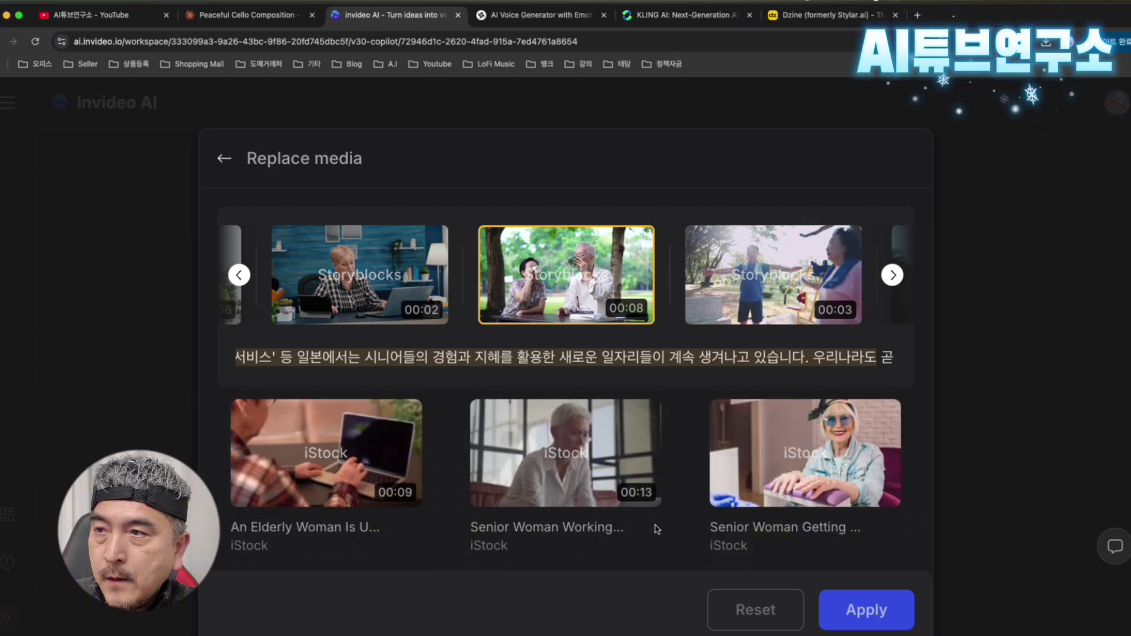
click(577, 480)
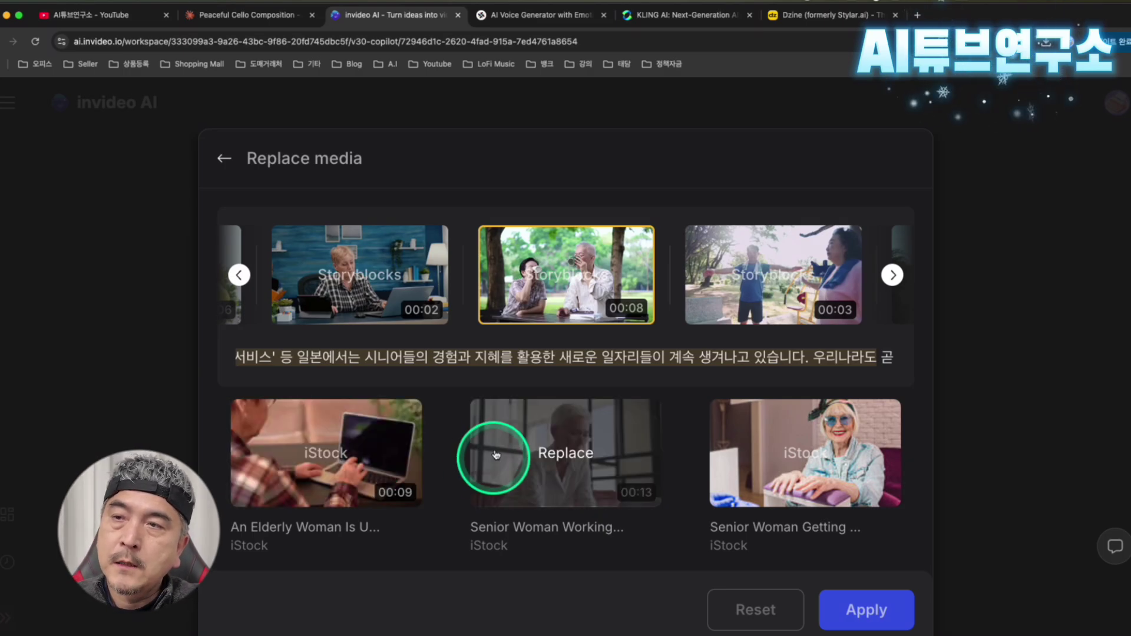
scroll(560, 450, down, 1)
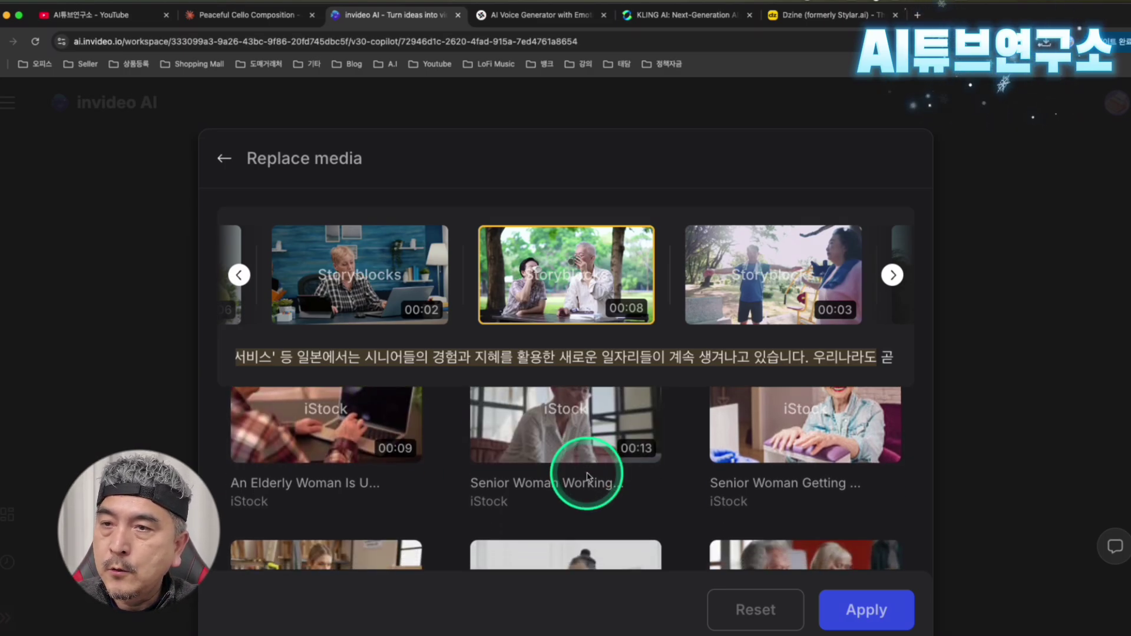
scroll(587, 476, down, 3)
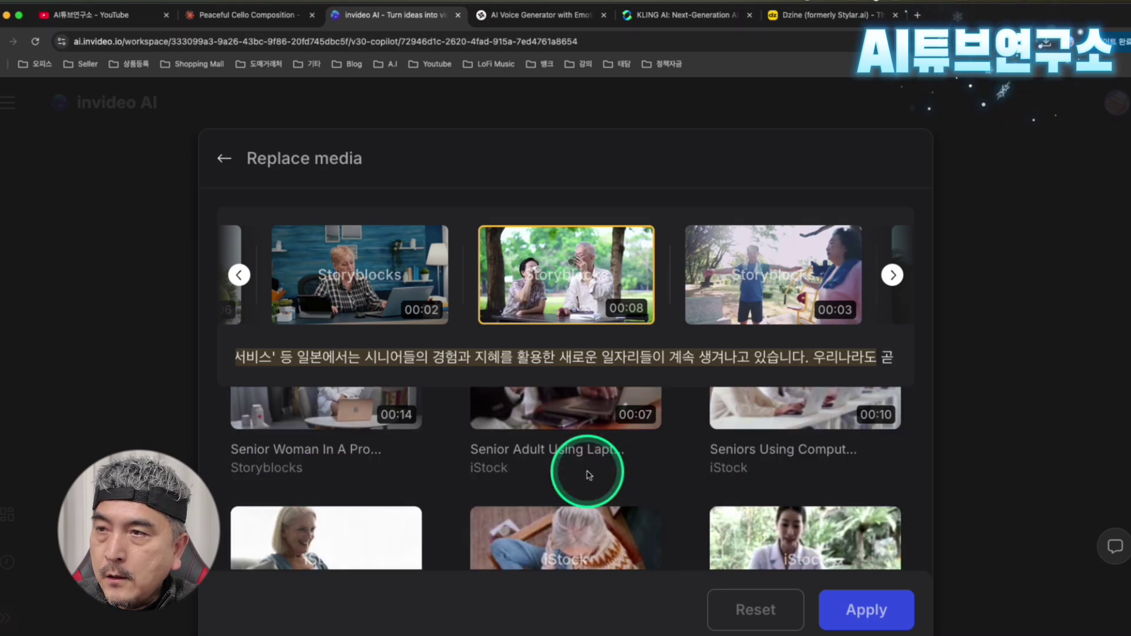
scroll(587, 476, down, 5)
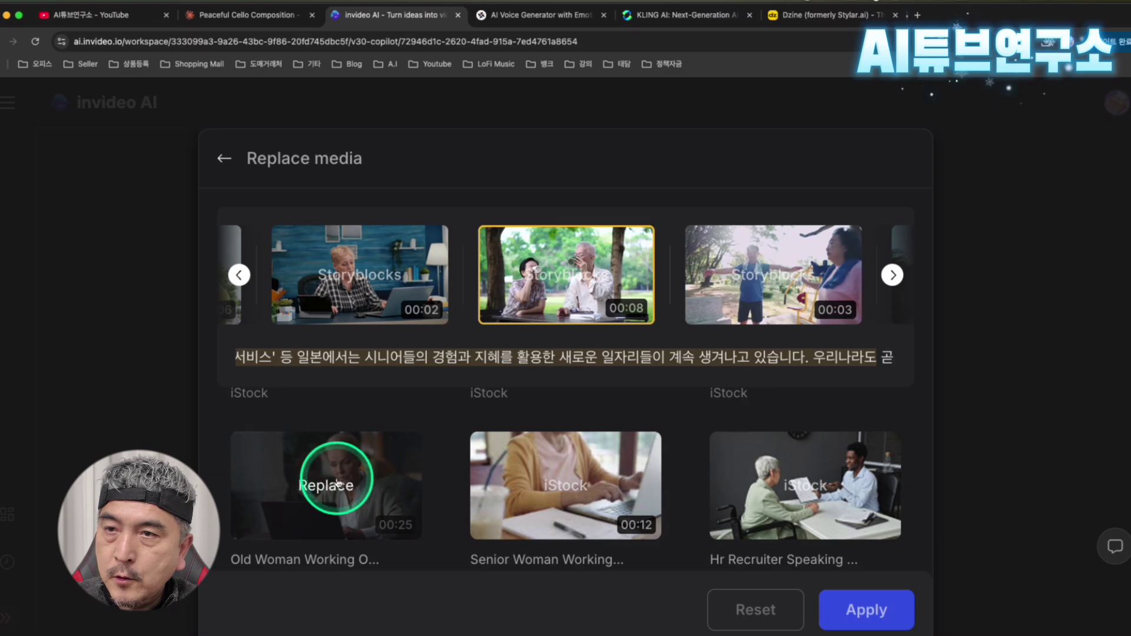
scroll(487, 479, down, 5)
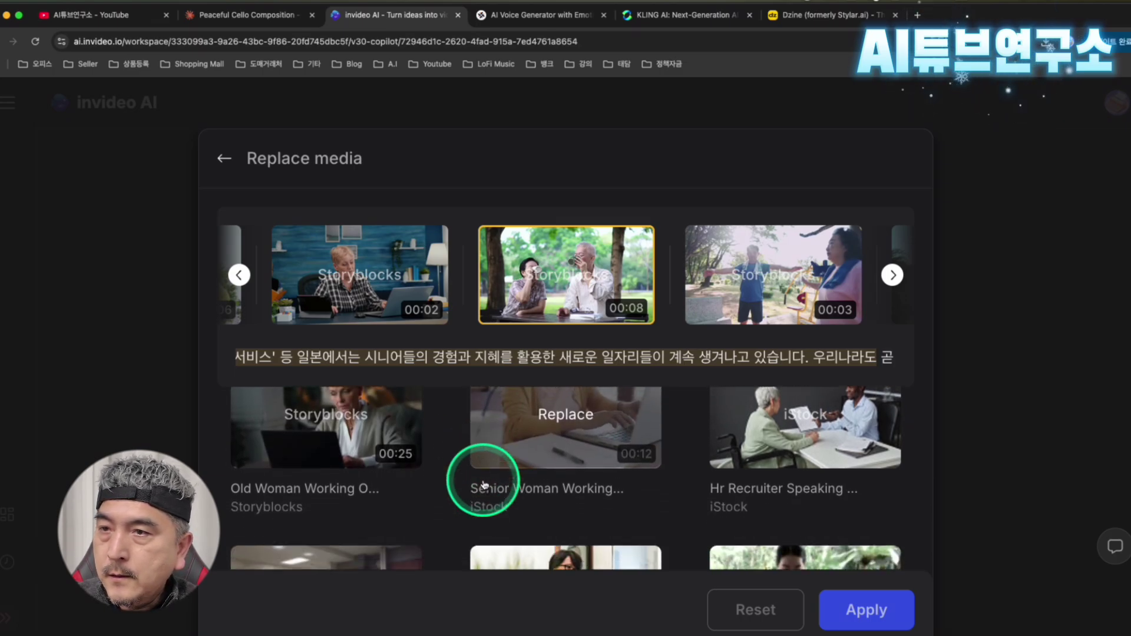
Filter the "일자리 노인" stock results to show only videos
scroll(558, 505, up, 5)
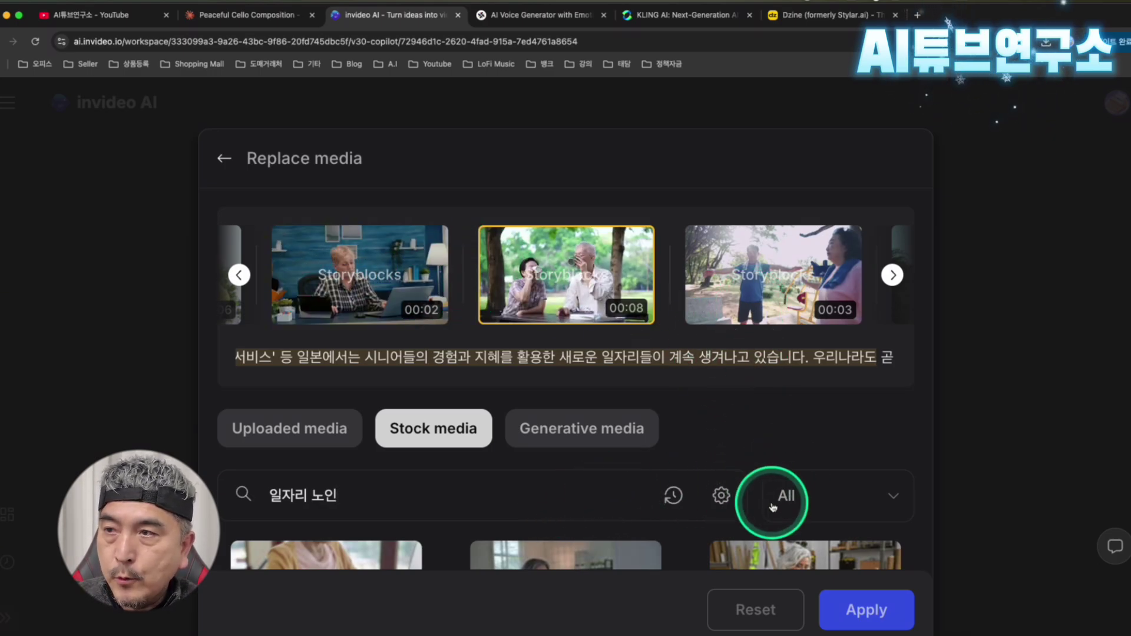
scroll(805, 516, down, 3)
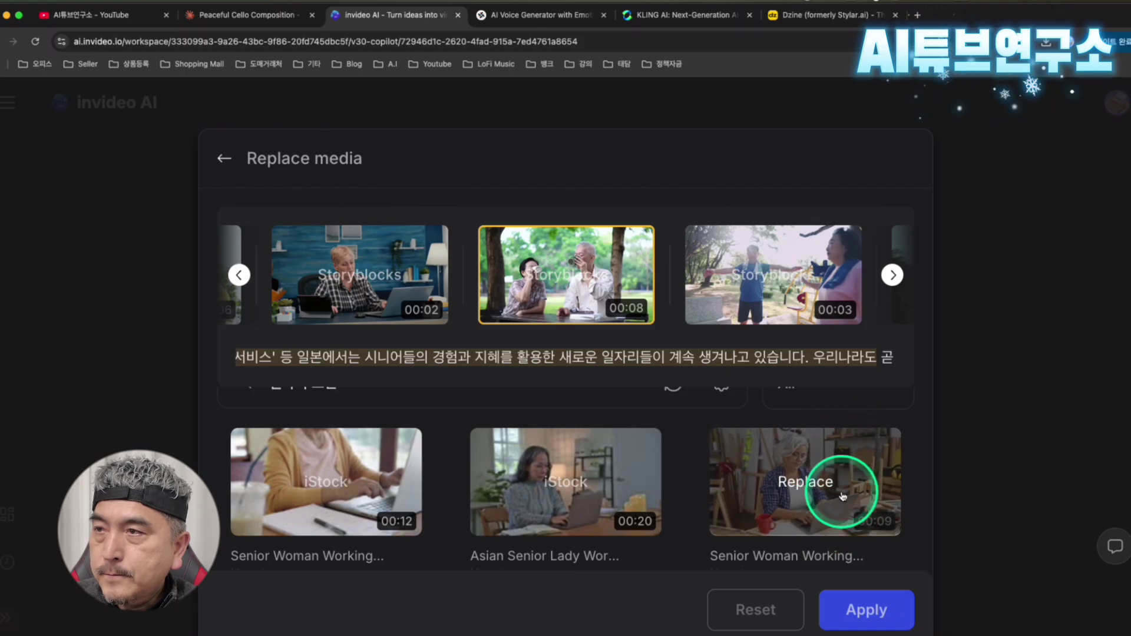
scroll(843, 497, up, 2)
click(877, 450)
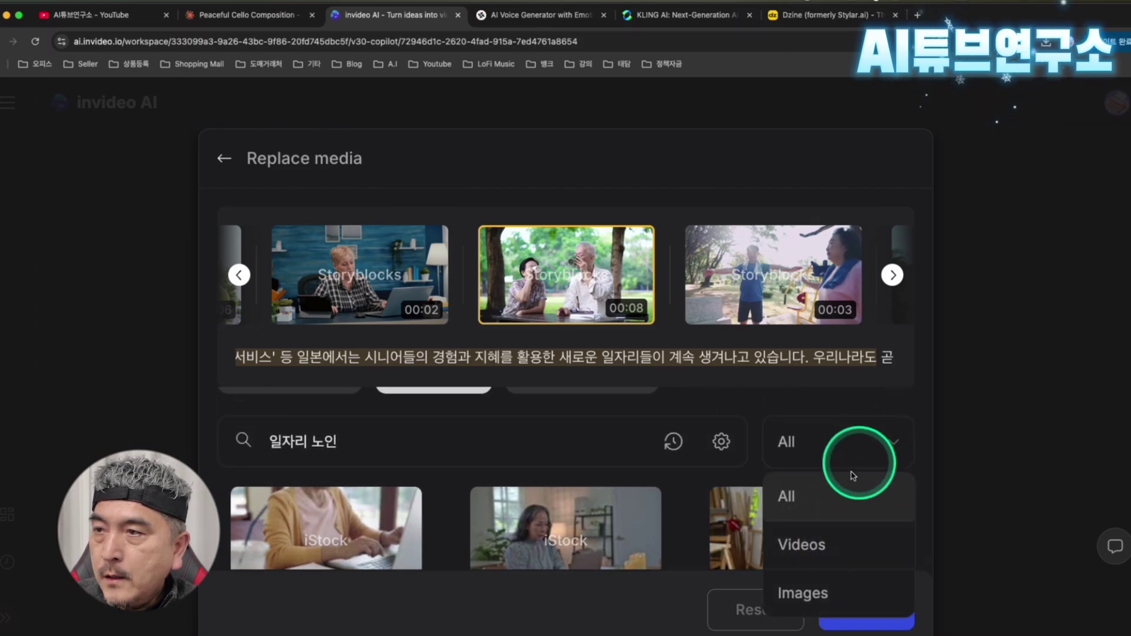
click(817, 553)
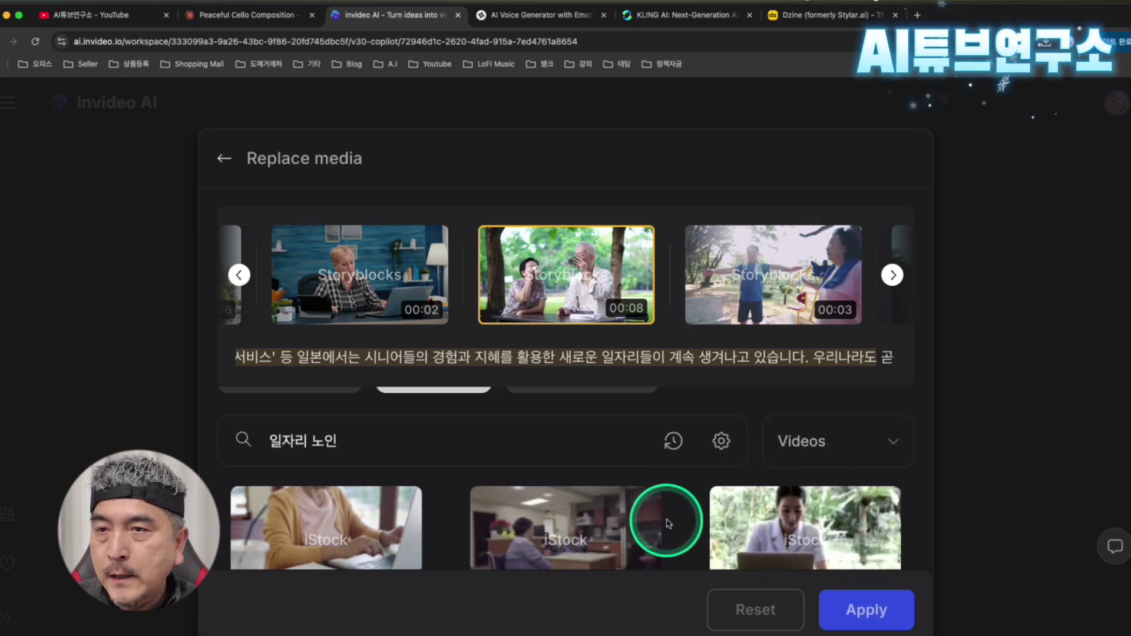
Replace the 8-second clip of the elderly couple with the "Seniors In A Computer ..." Storyblocks video of seniors at laptops
scroll(669, 523, down, 3)
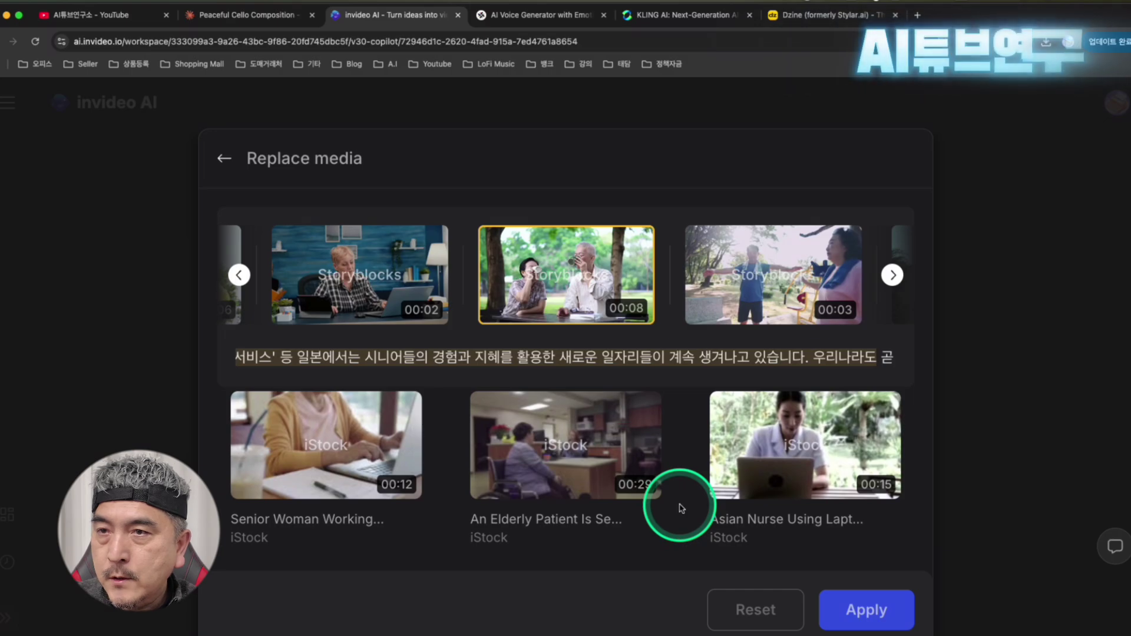
scroll(681, 509, down, 1)
scroll(681, 507, down, 10)
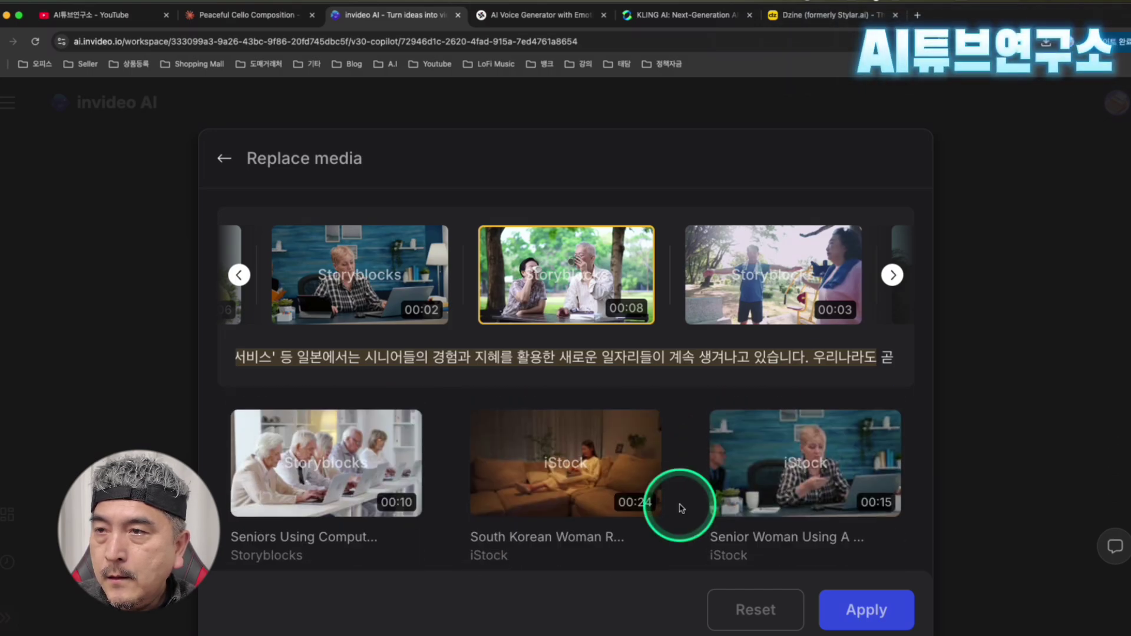
scroll(681, 508, down, 10)
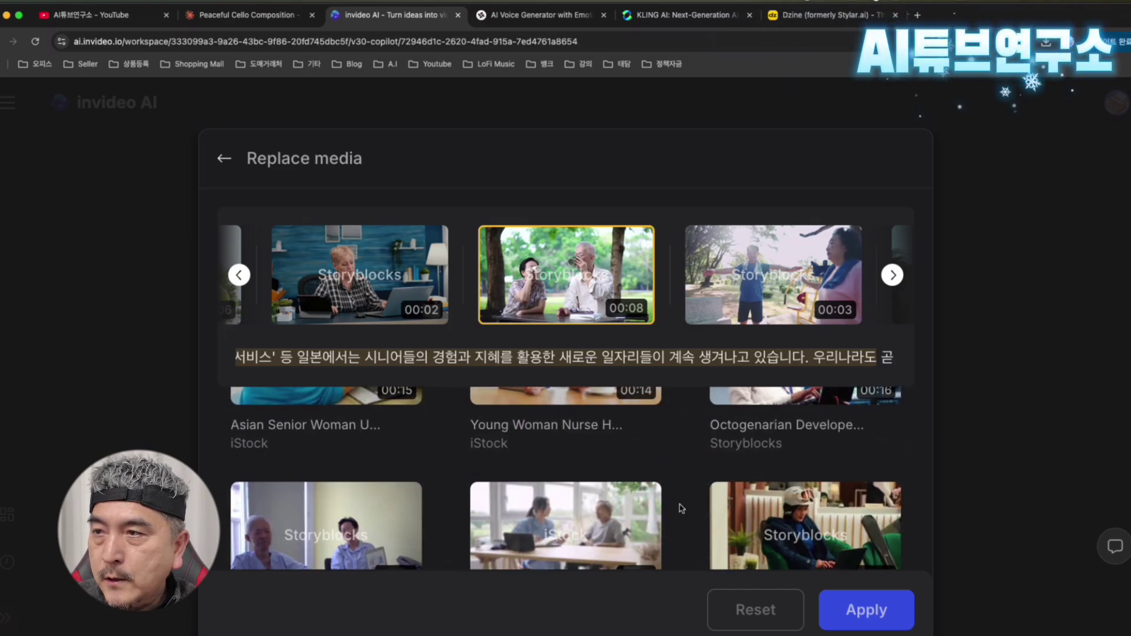
scroll(680, 508, up, 3)
scroll(681, 508, down, 5)
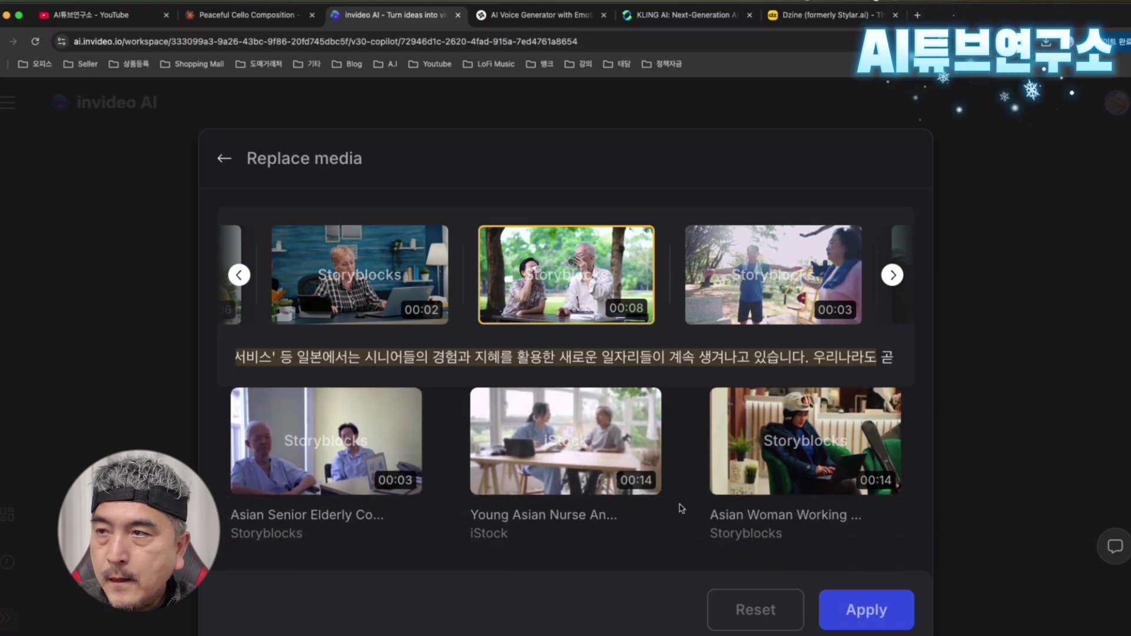
scroll(682, 508, up, 2)
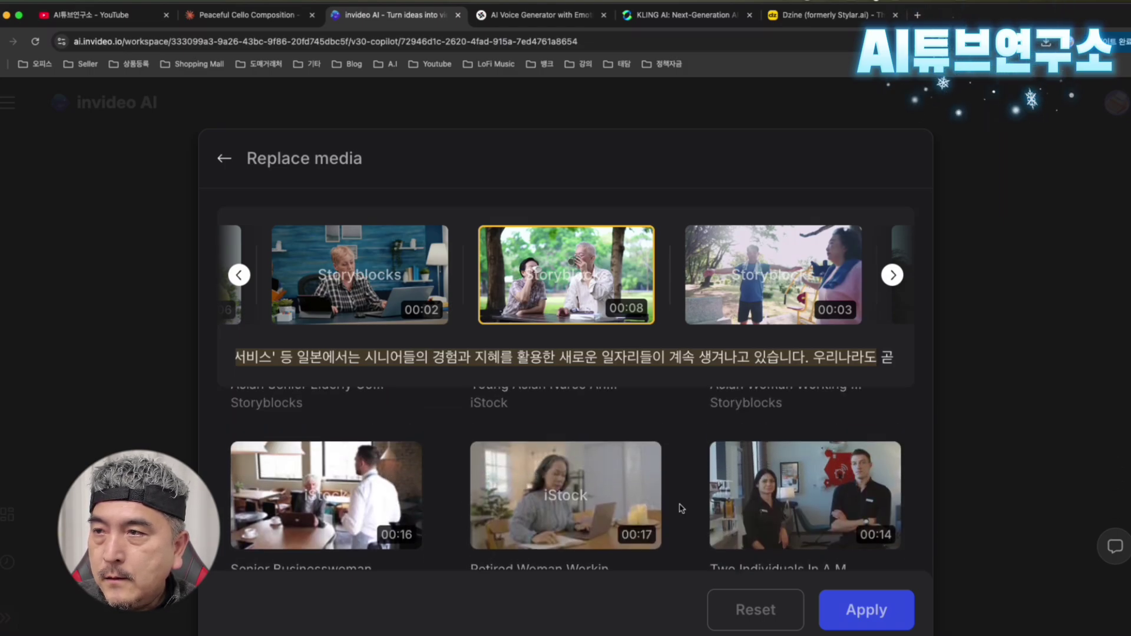
scroll(682, 508, down, 3)
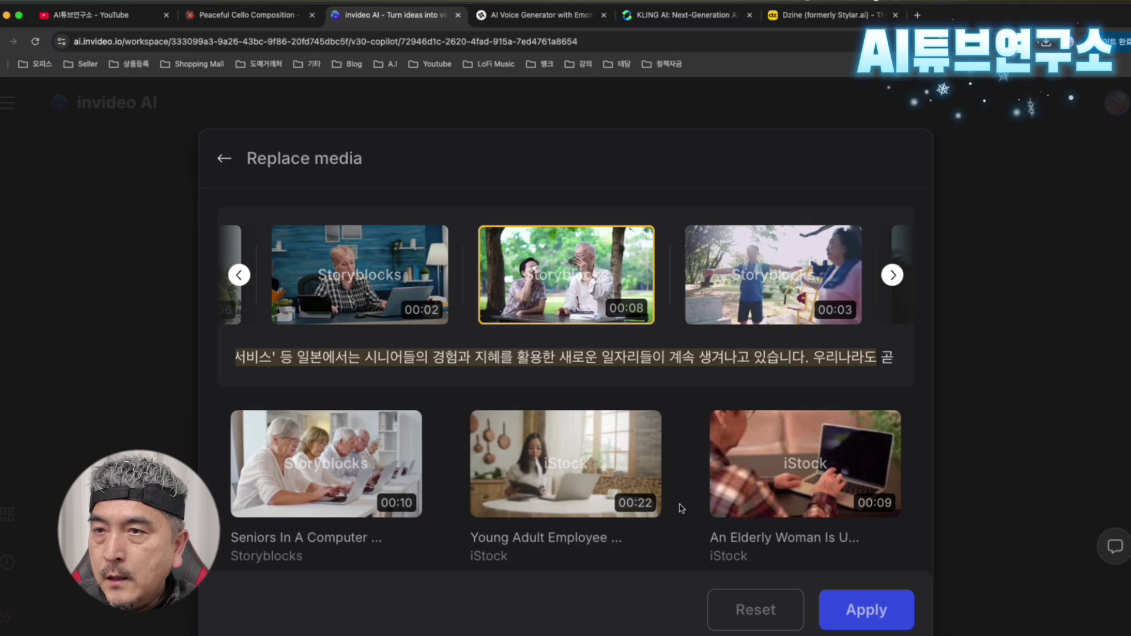
click(332, 471)
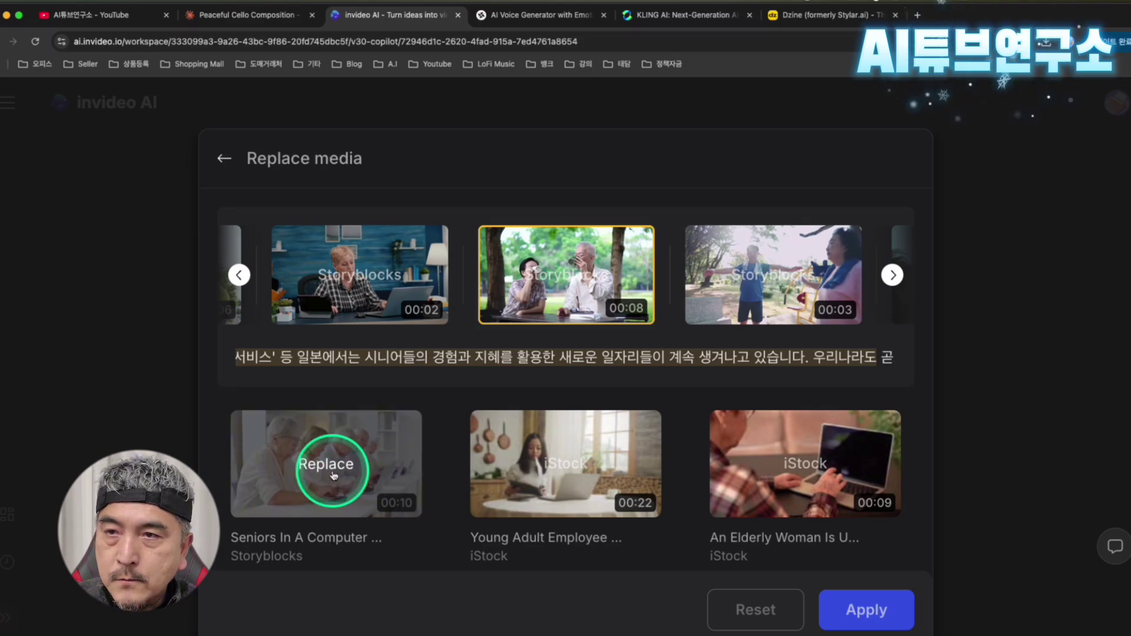
click(334, 475)
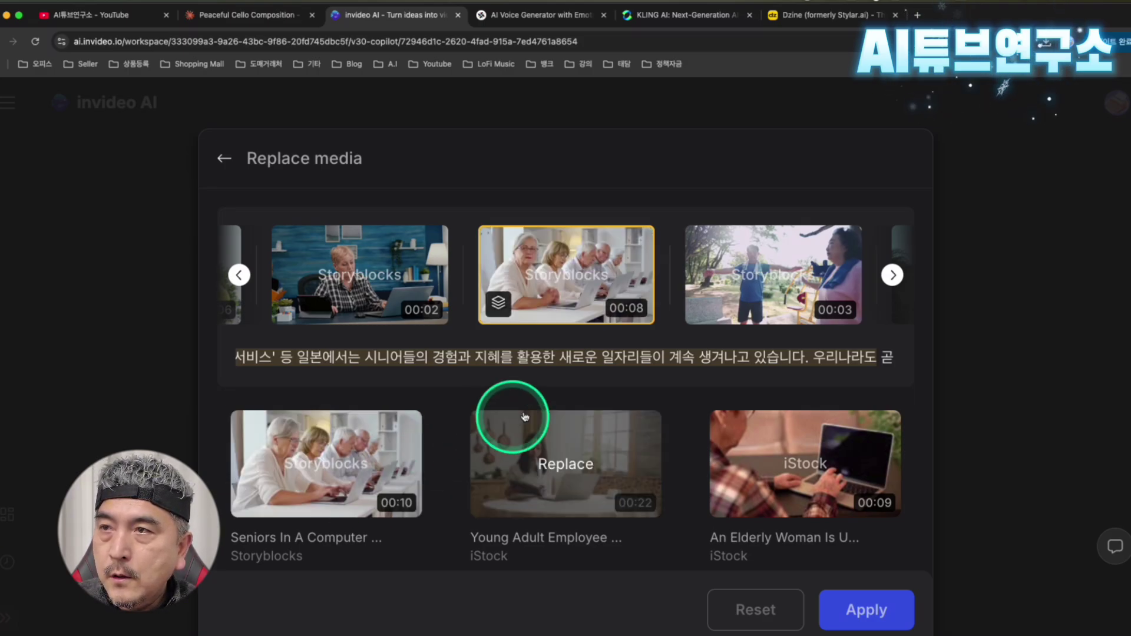
Look through the other "일자리 노인" videos for alternative footage and compare their lengths with the 8-second clip
mouse_move(401, 500)
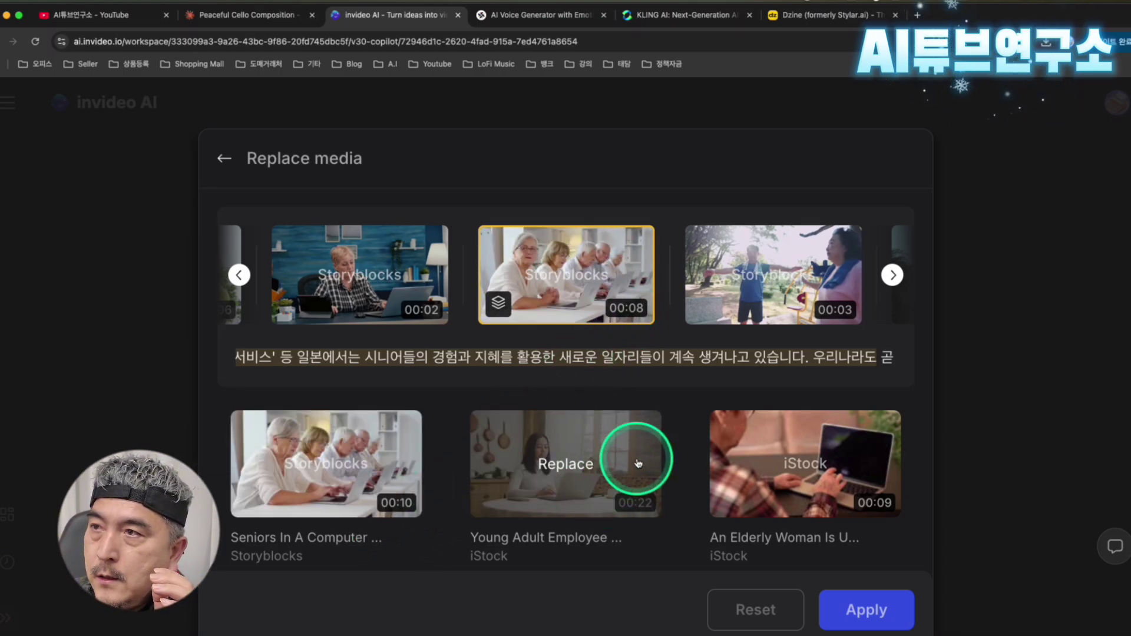
mouse_move(833, 485)
scroll(642, 459, down, 3)
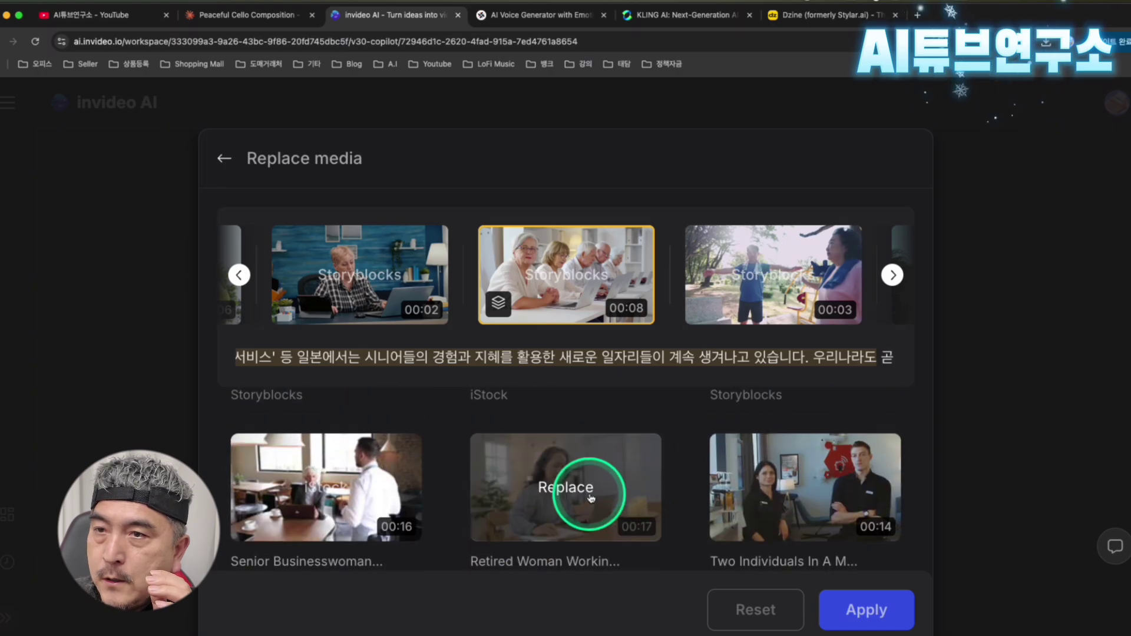
scroll(653, 494, up, 2)
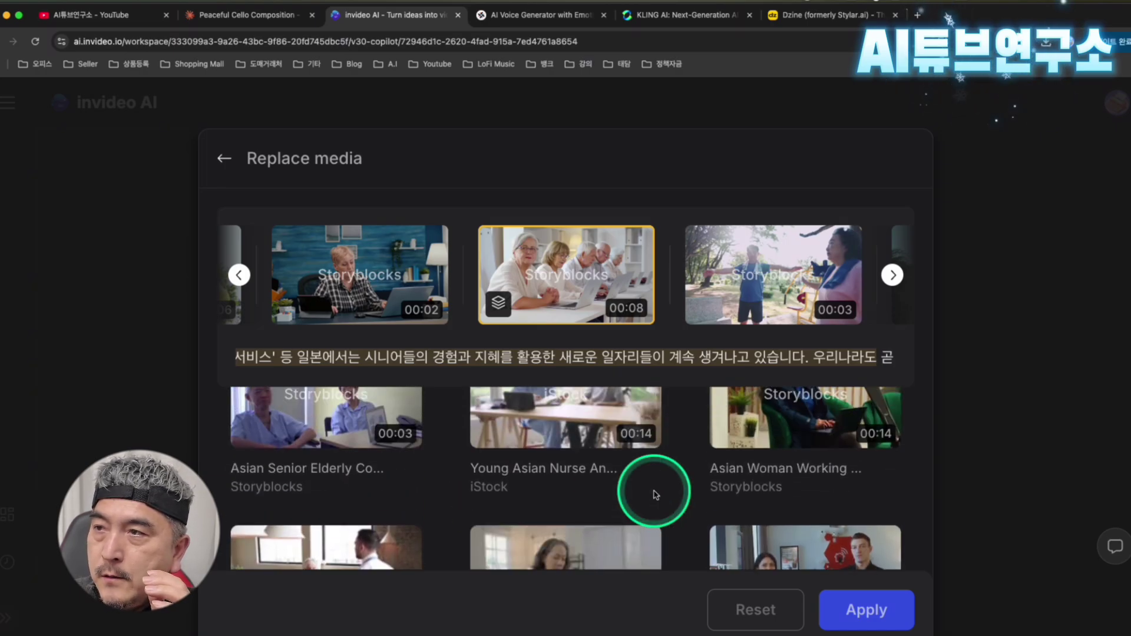
mouse_move(393, 427)
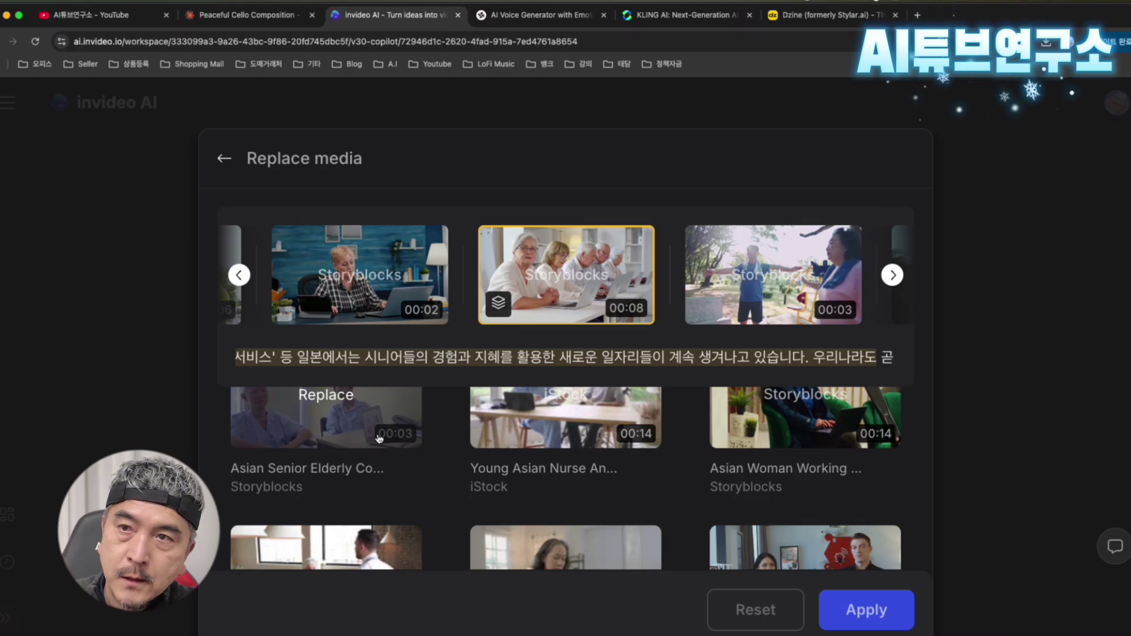
click(380, 436)
scroll(387, 430, up, 2)
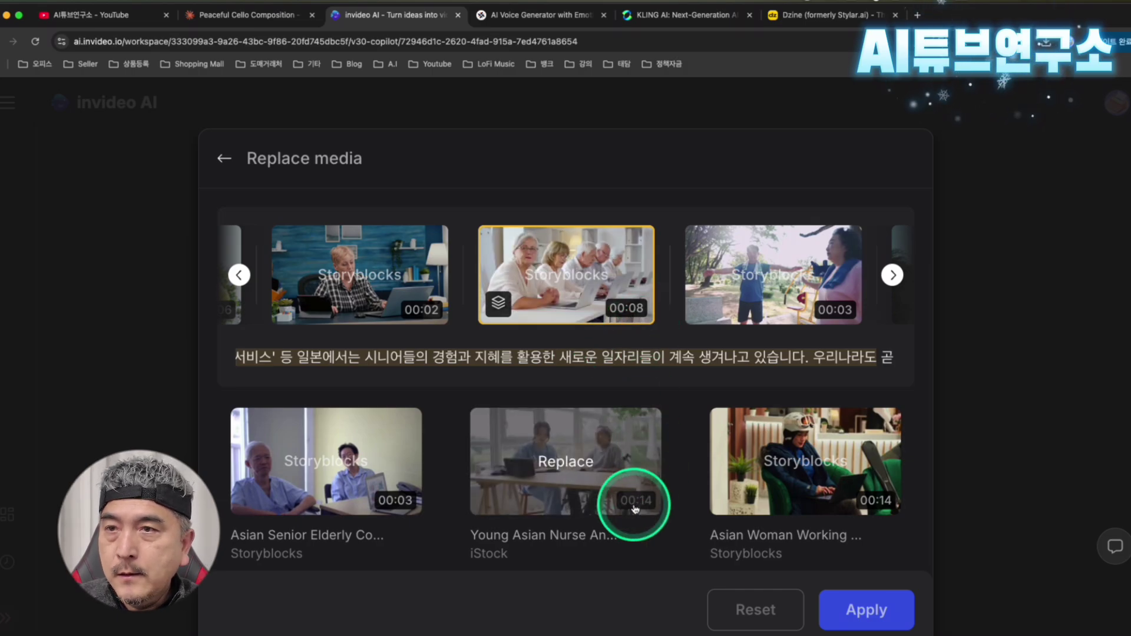
scroll(493, 493, down, 5)
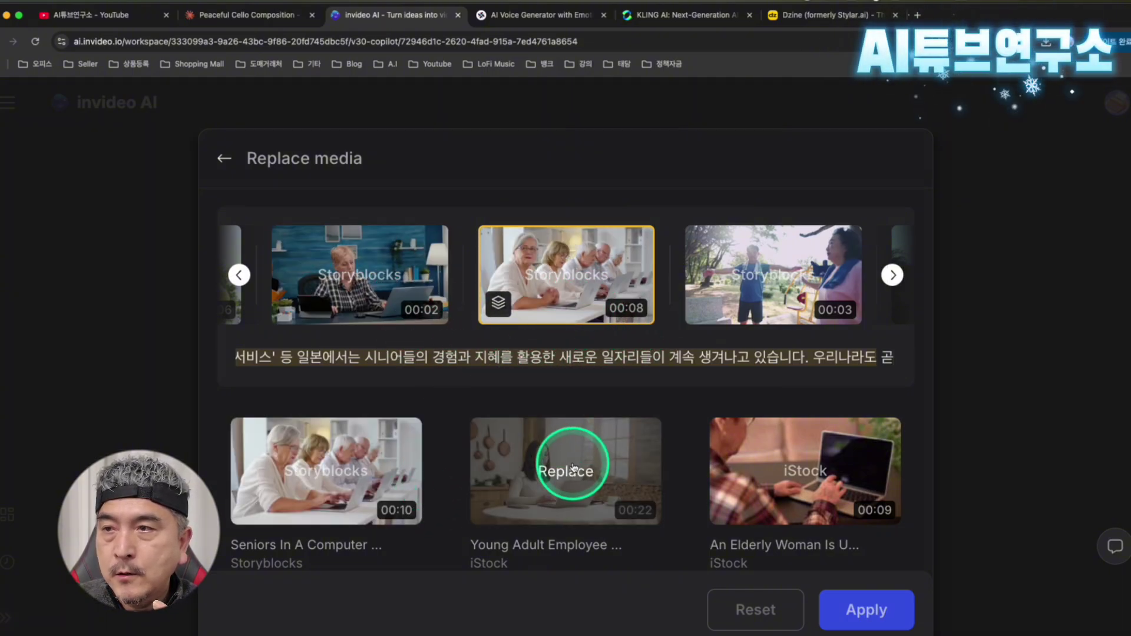
scroll(569, 463, down, 2)
scroll(575, 468, down, 1)
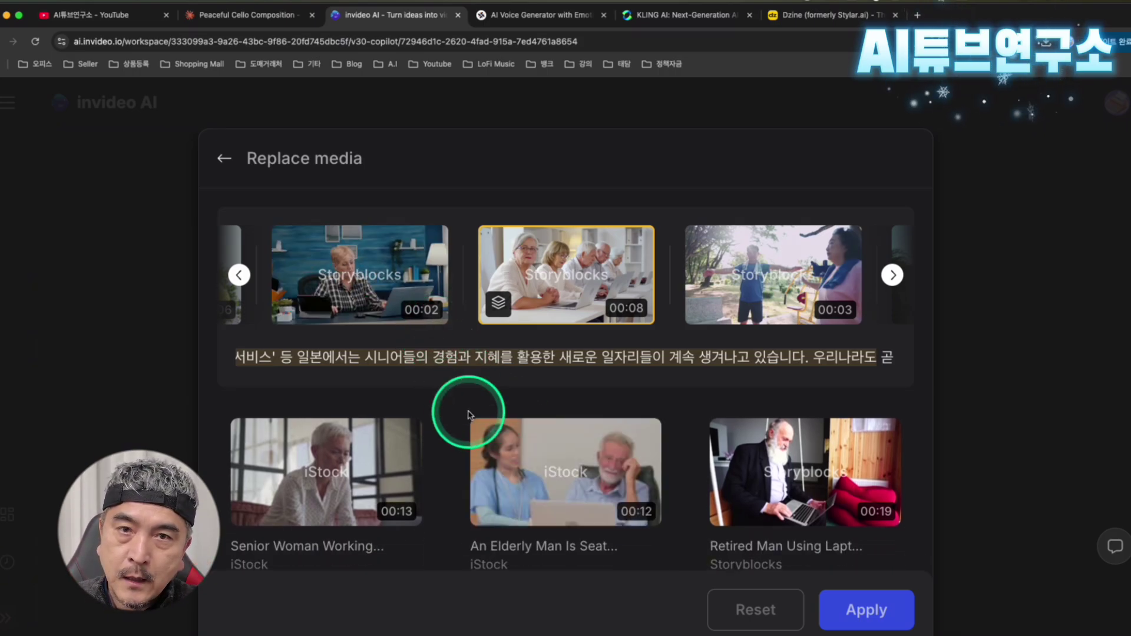
mouse_move(494, 438)
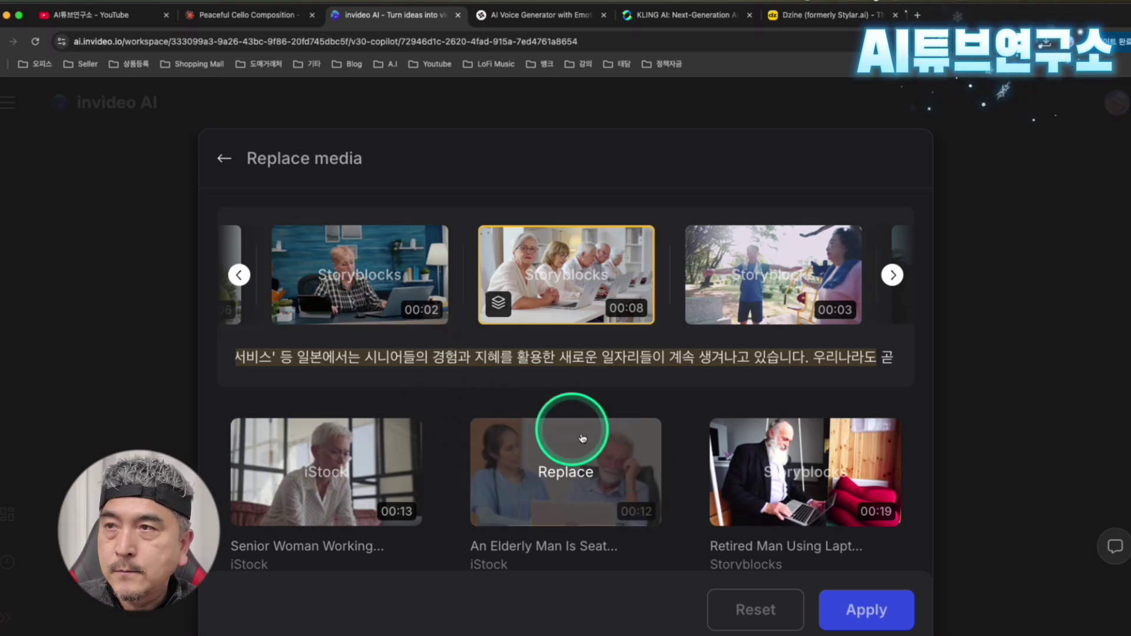
scroll(701, 471, down, 10)
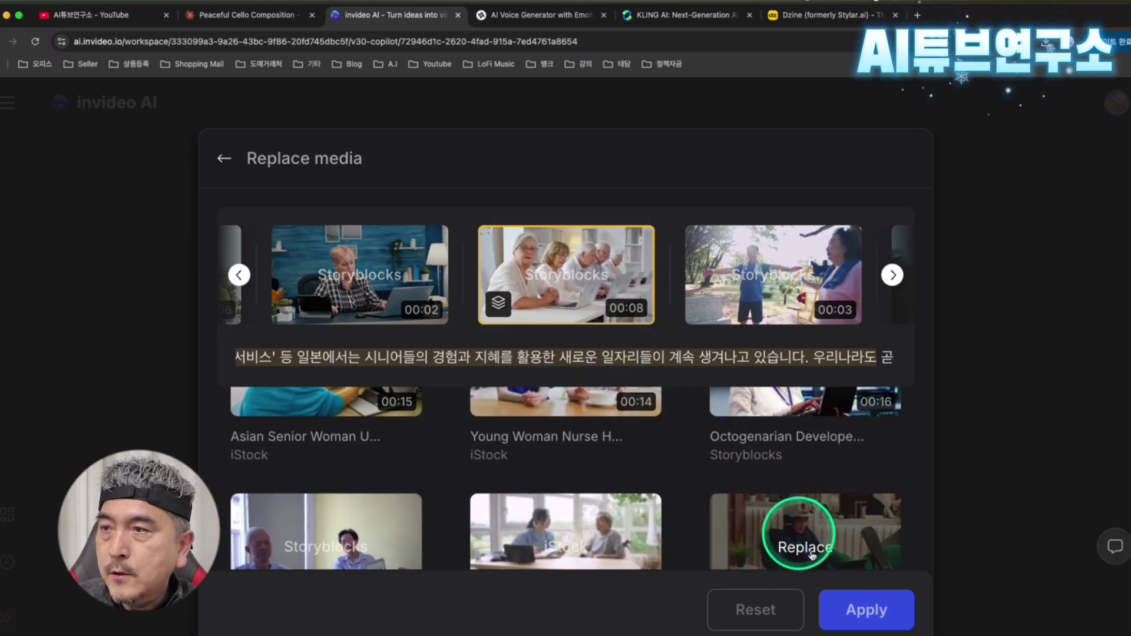
Apply the seniors-at-laptops replacement, and open the stock media replacements for the following 3-second clip, media 4
click(849, 613)
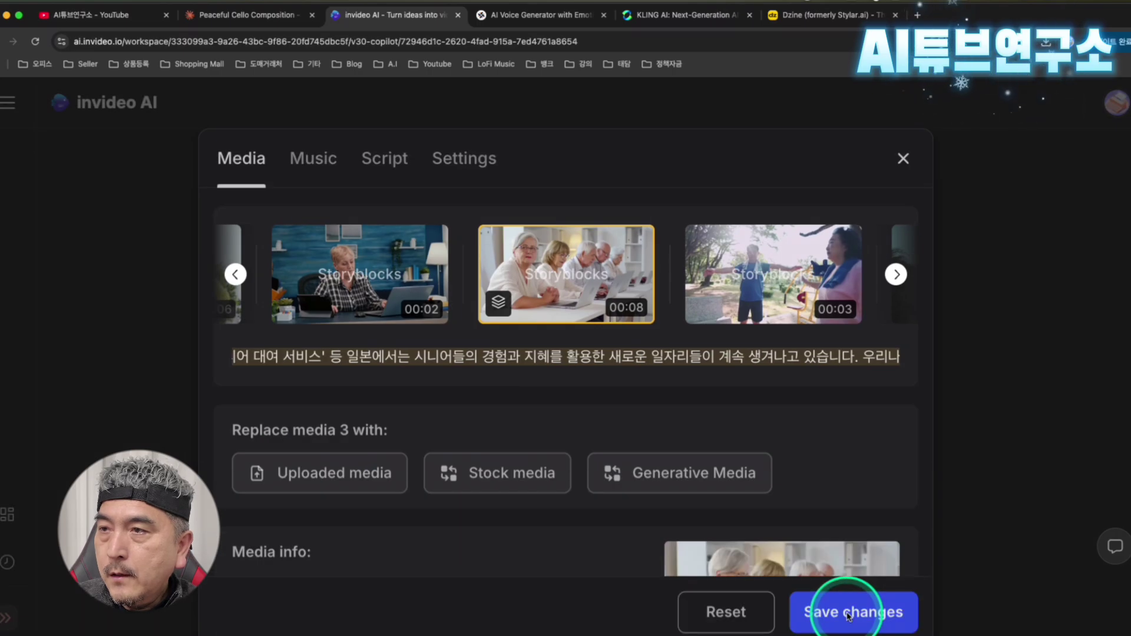
click(896, 275)
click(424, 271)
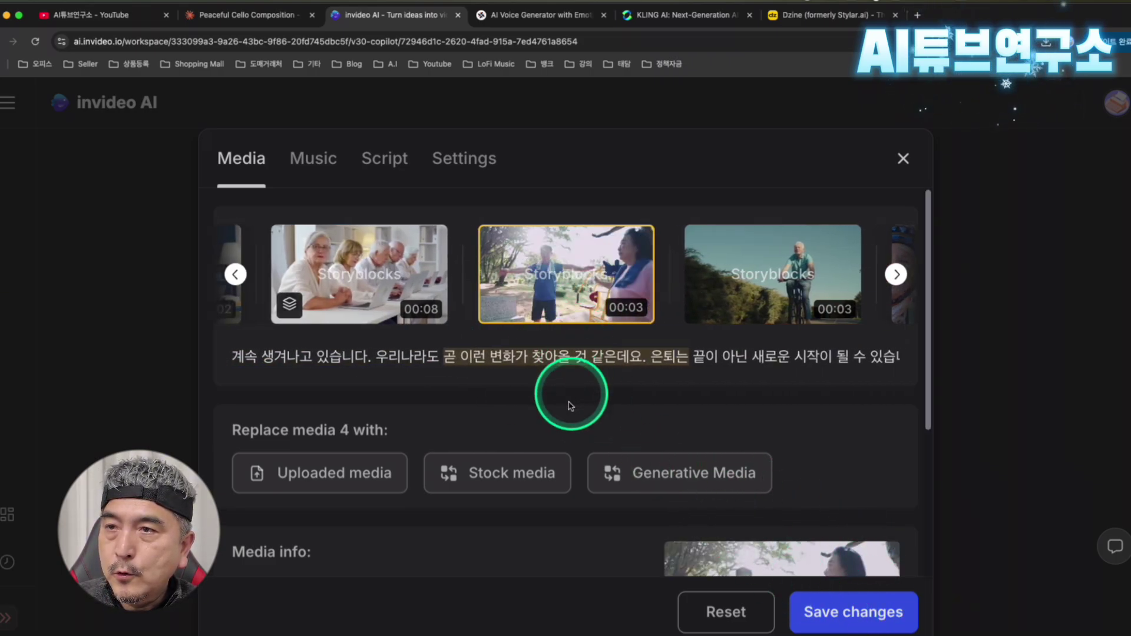
click(506, 481)
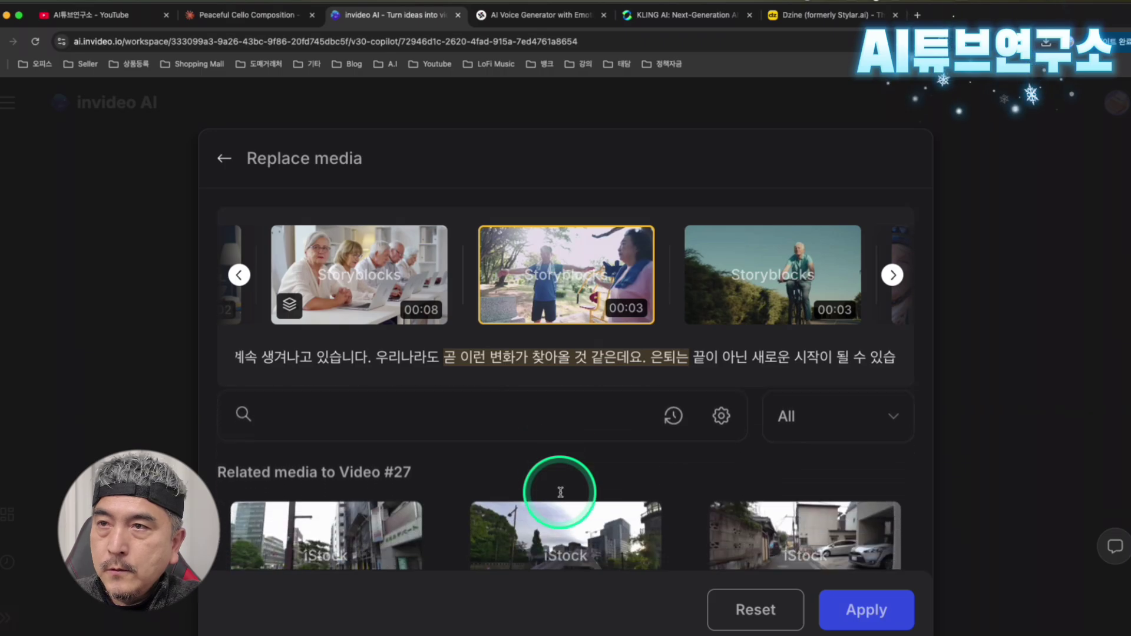
Search the stock library for "시니어 일자리" and filter the results to videos
click(521, 417)
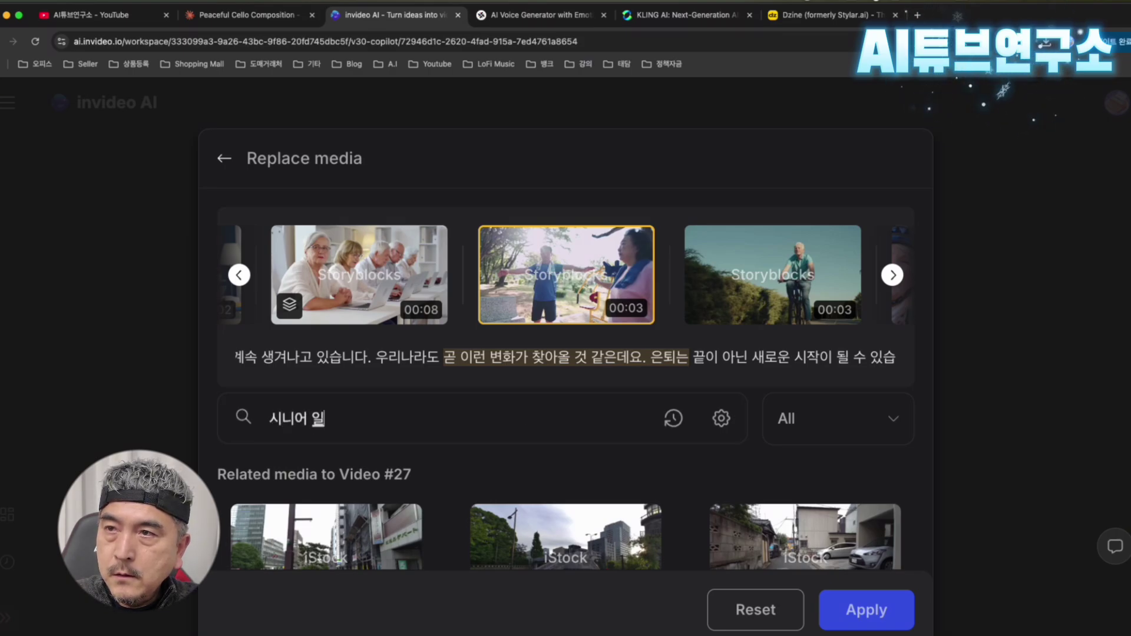
text(시니어 일자리)
key(Return)
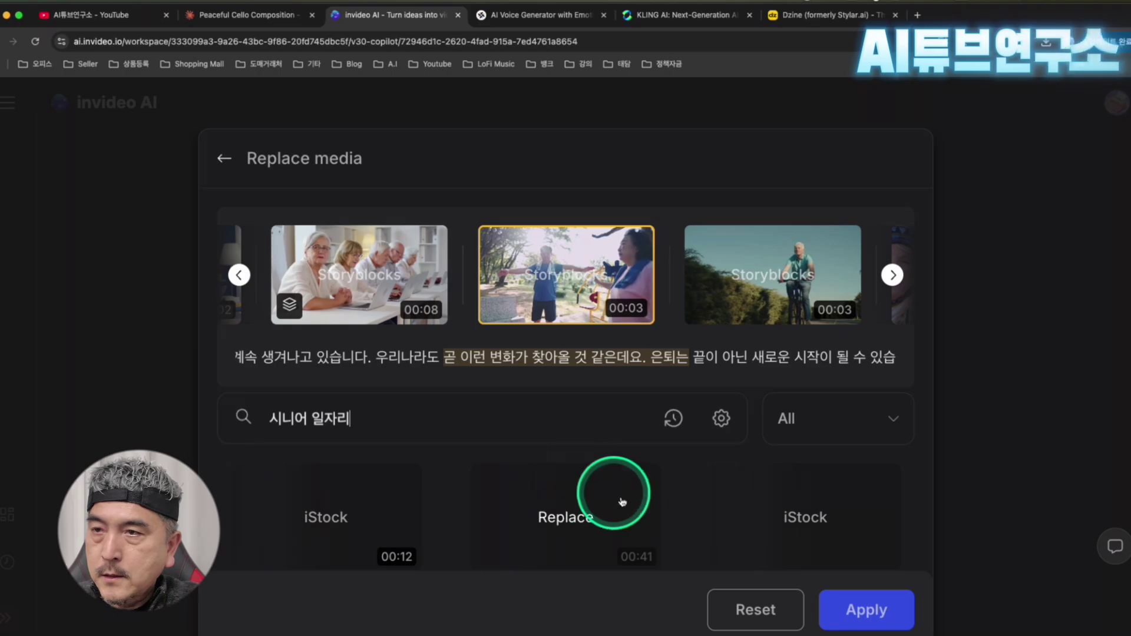
scroll(628, 506, down, 3)
scroll(629, 505, down, 5)
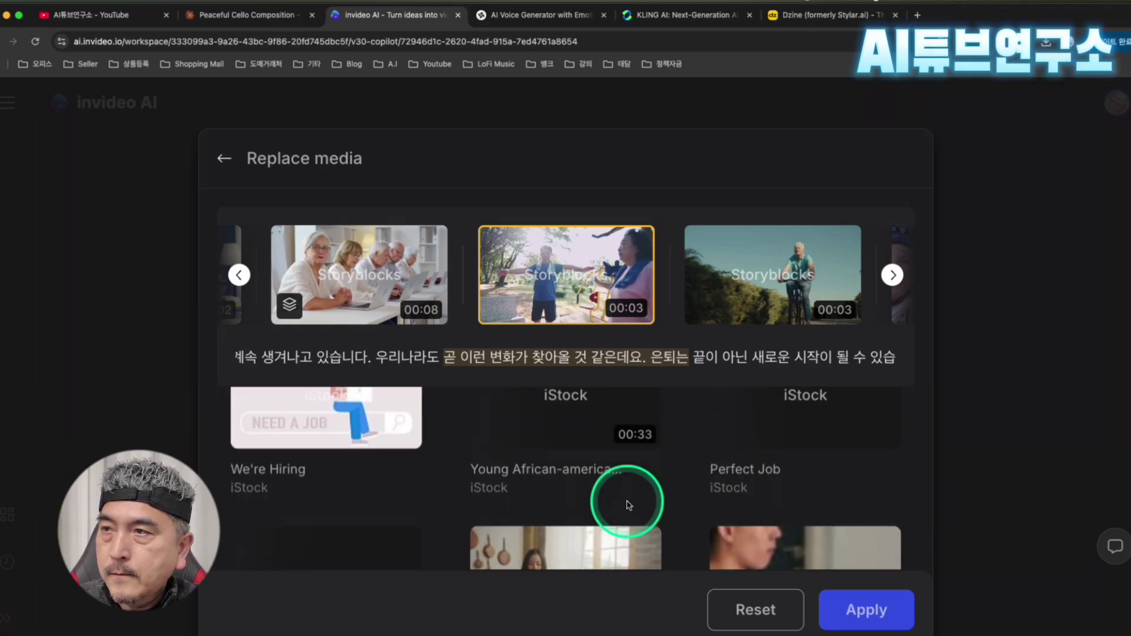
scroll(698, 501, up, 8)
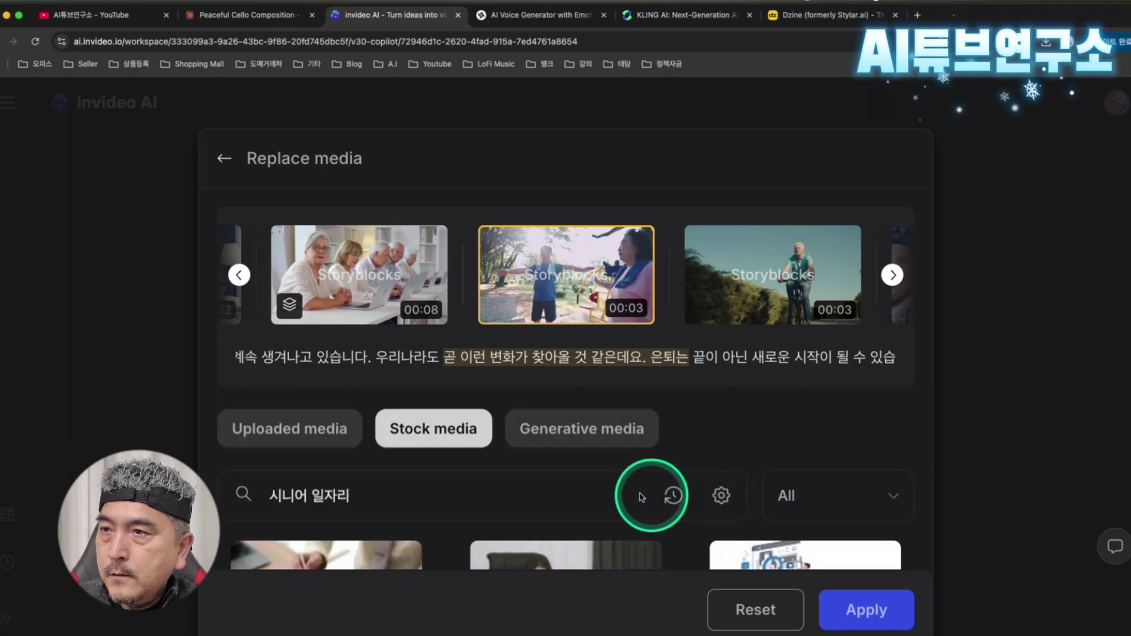
click(805, 498)
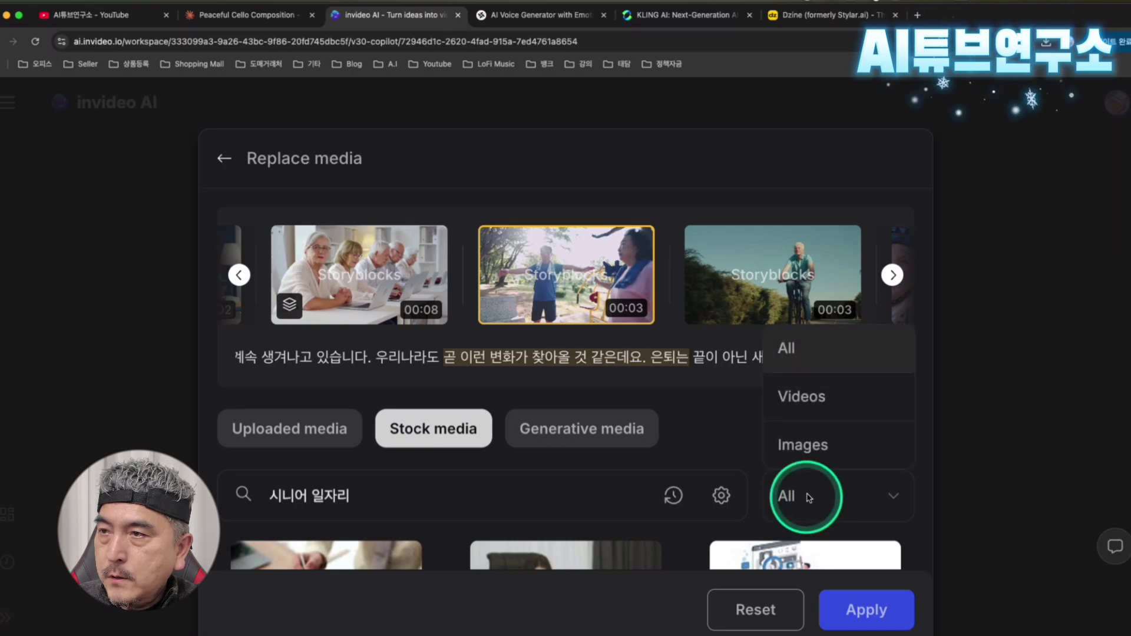
click(812, 414)
Look through the "시니어 일자리" video results for footage of working seniors that suits the 3-second clip
scroll(649, 538, down, 3)
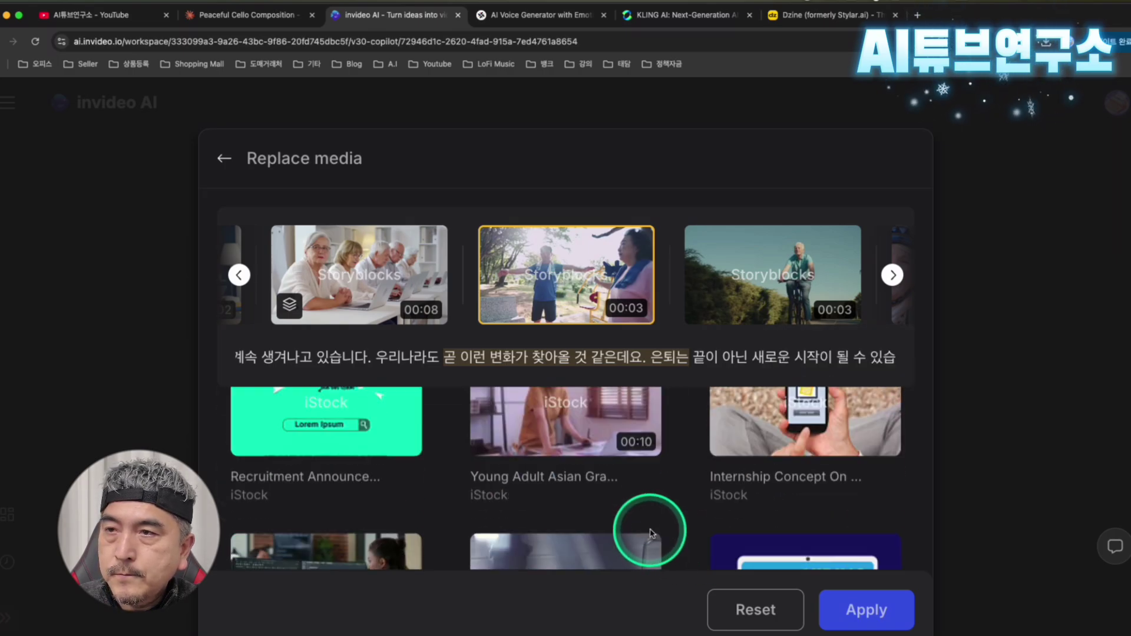
scroll(660, 534, down, 10)
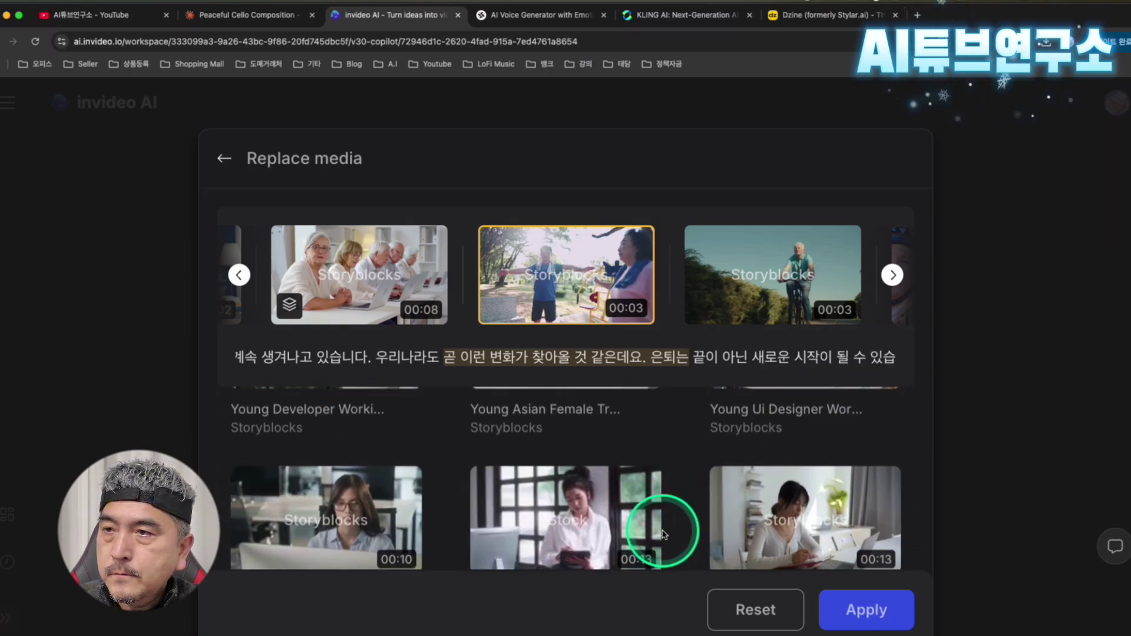
scroll(663, 534, down, 5)
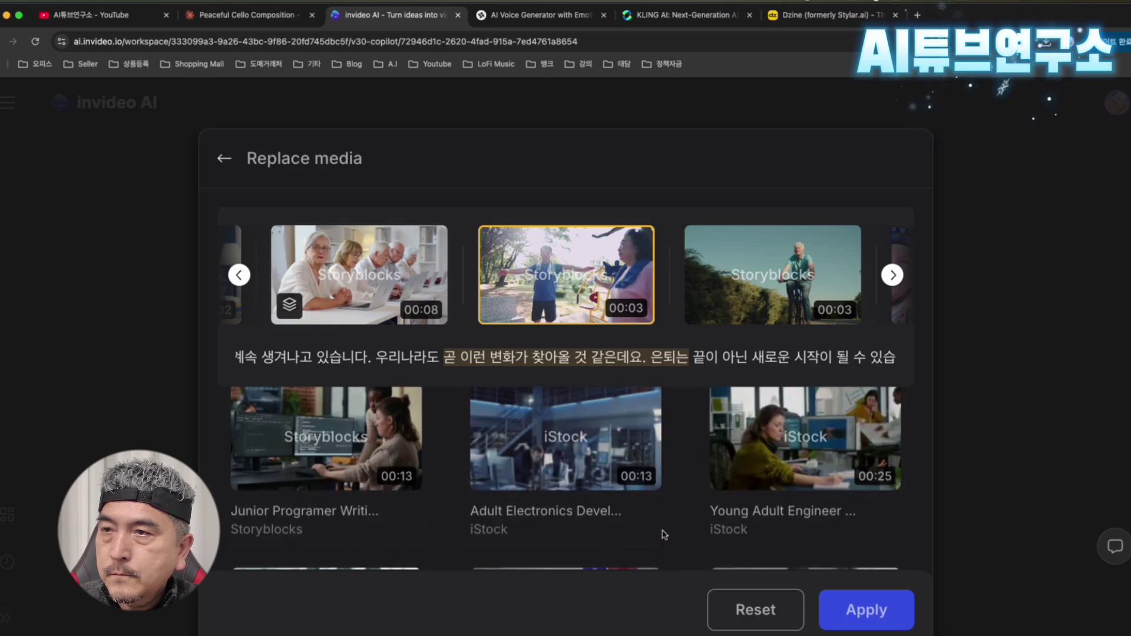
scroll(664, 535, down, 3)
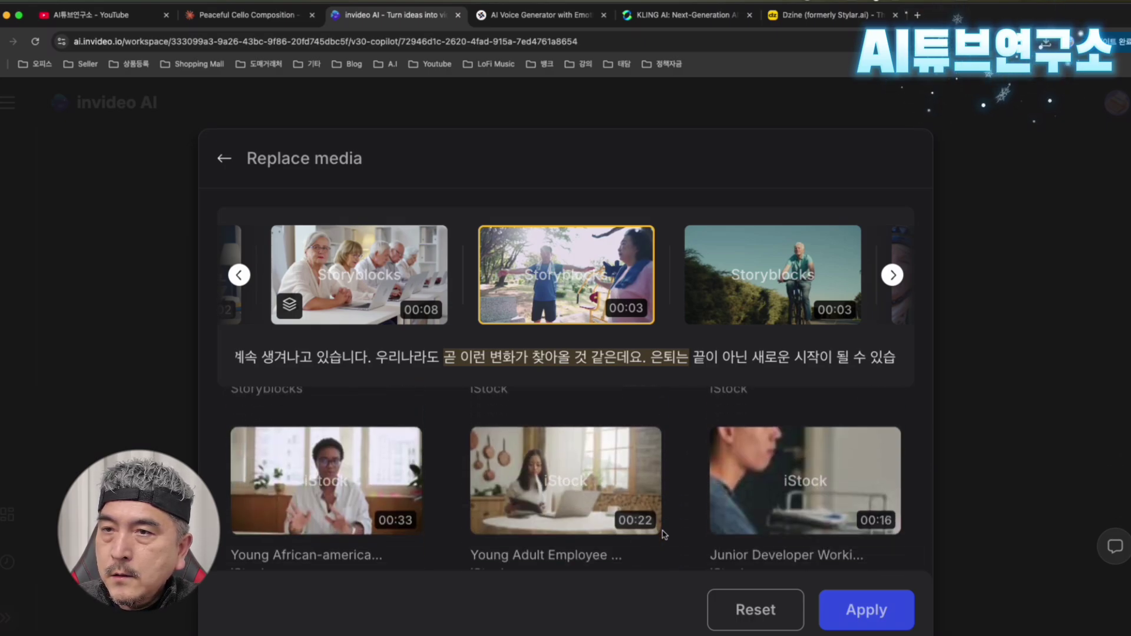
scroll(664, 534, down, 7)
click(744, 543)
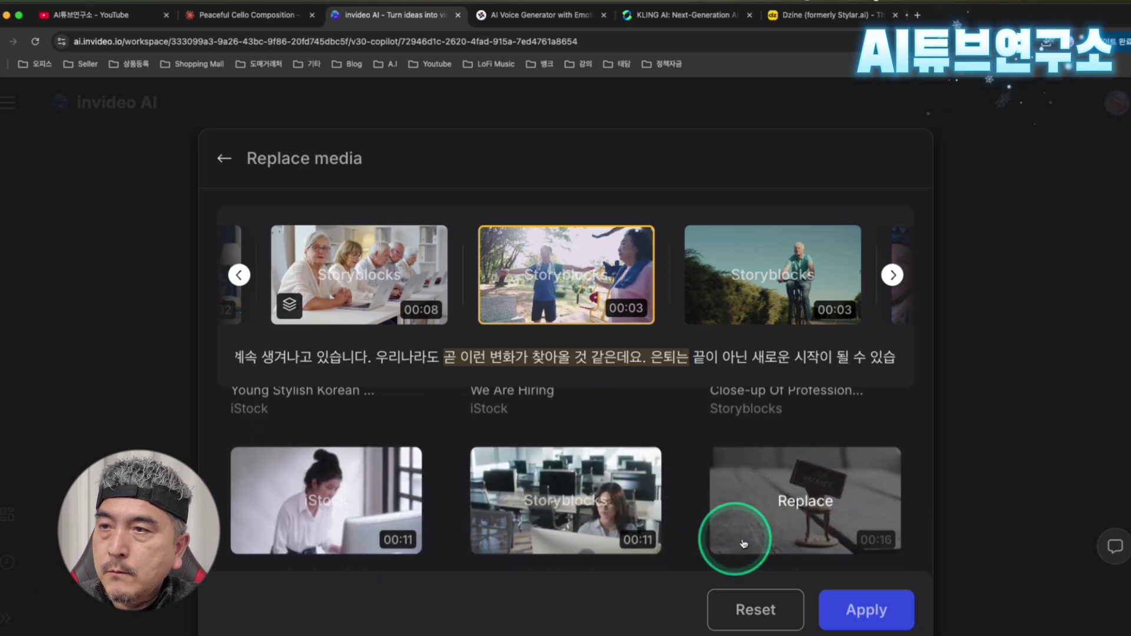
scroll(744, 544, down, 5)
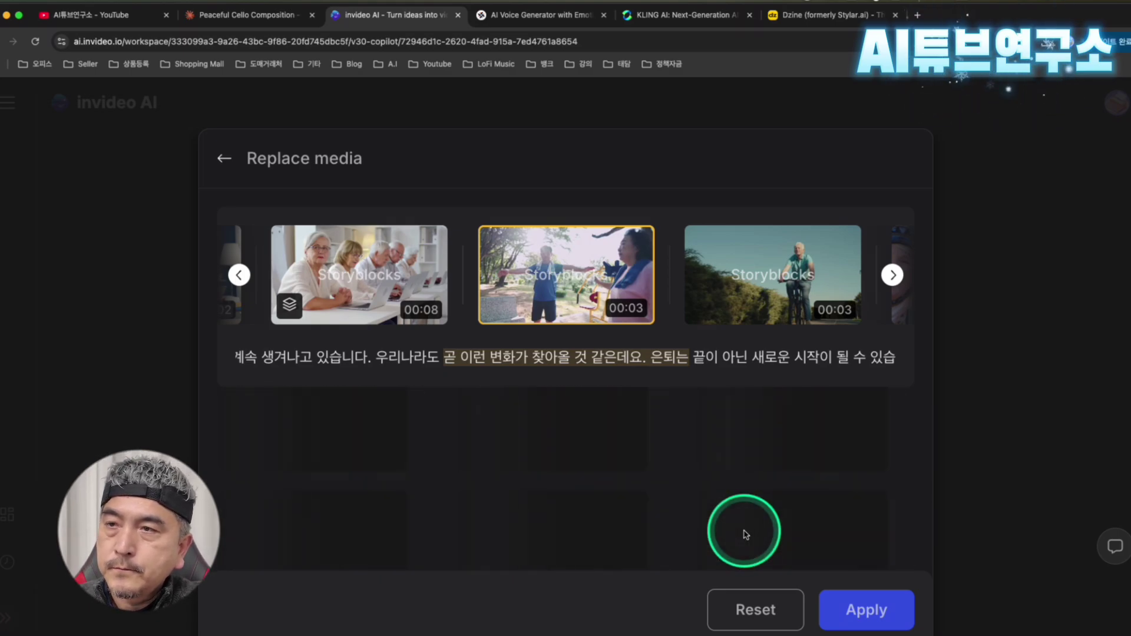
scroll(662, 537, up, 1)
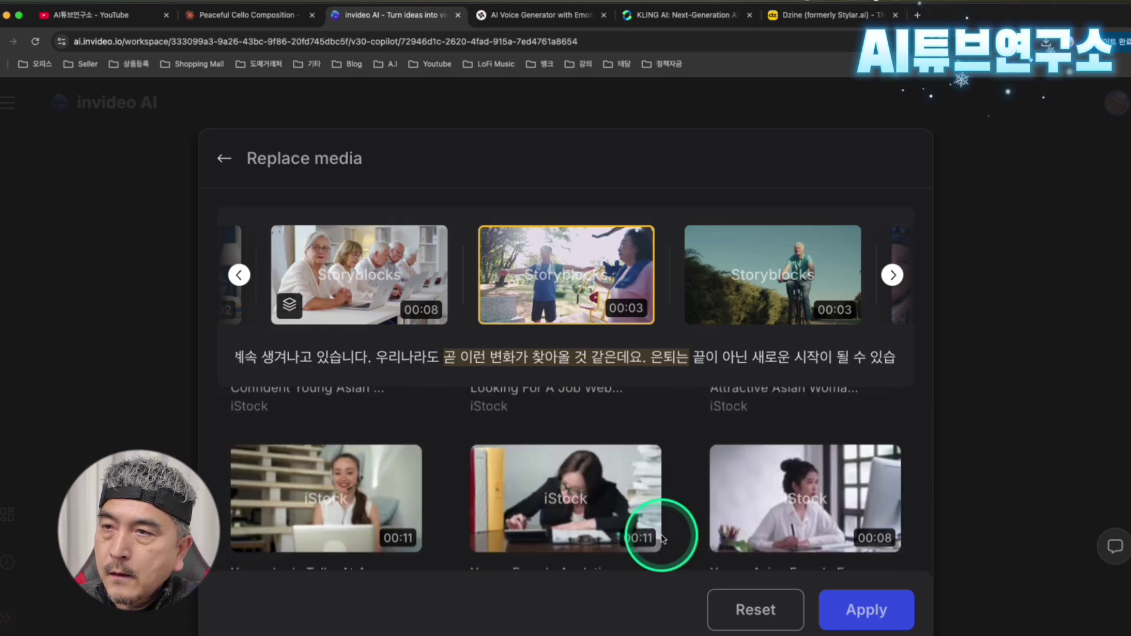
scroll(663, 538, up, 5)
Change the stock search to "시니어, 일자리" and check the video results
click(306, 492)
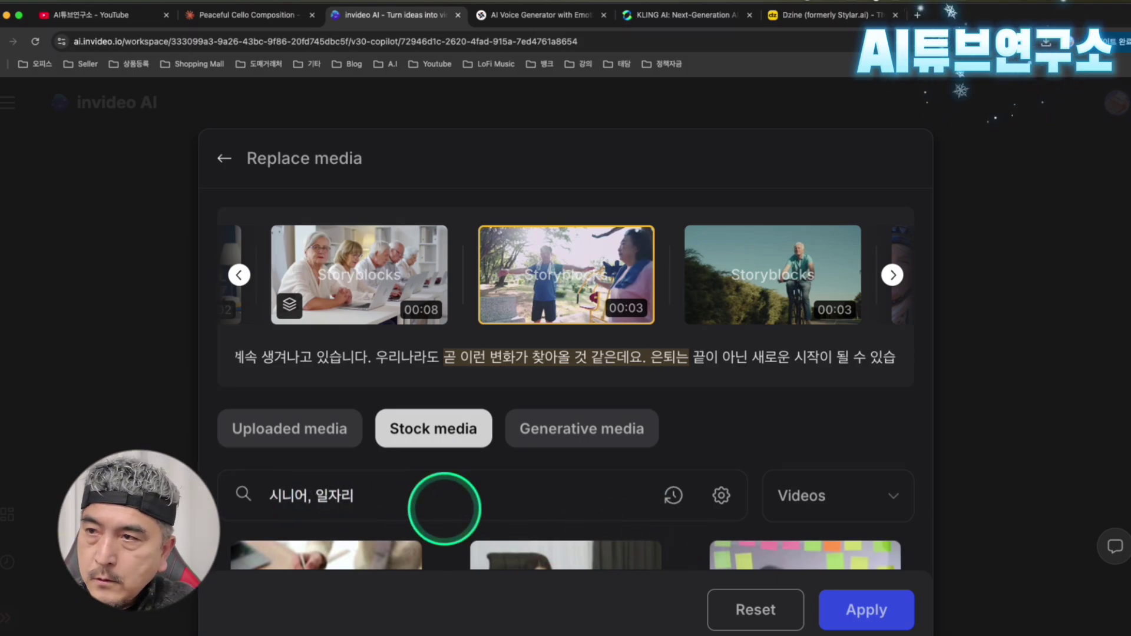
text(,)
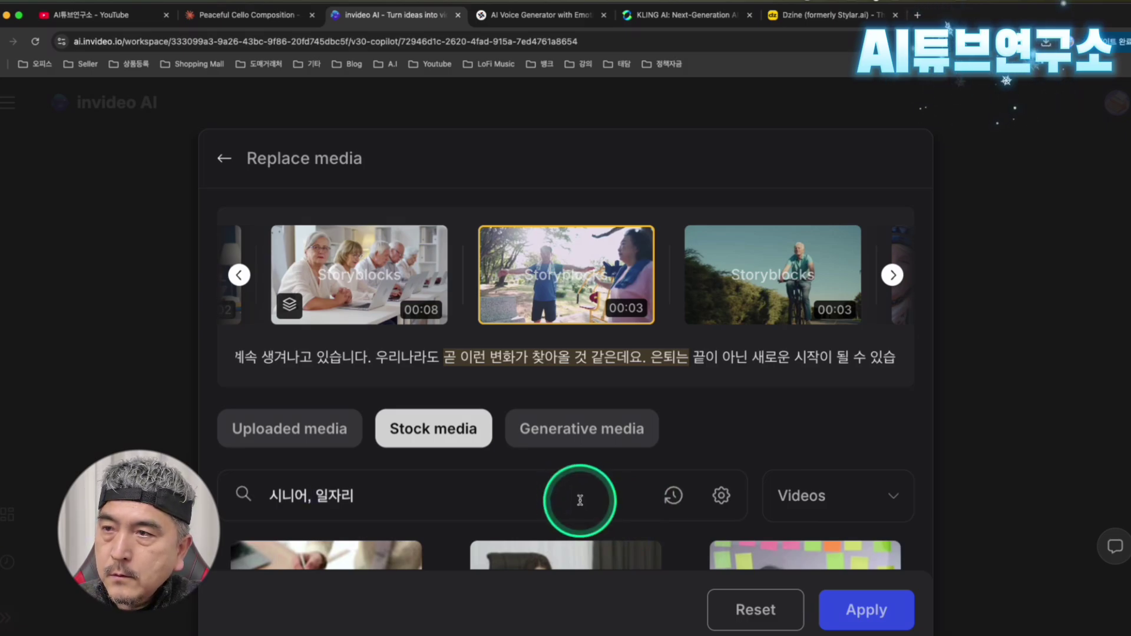
scroll(583, 506, down, 5)
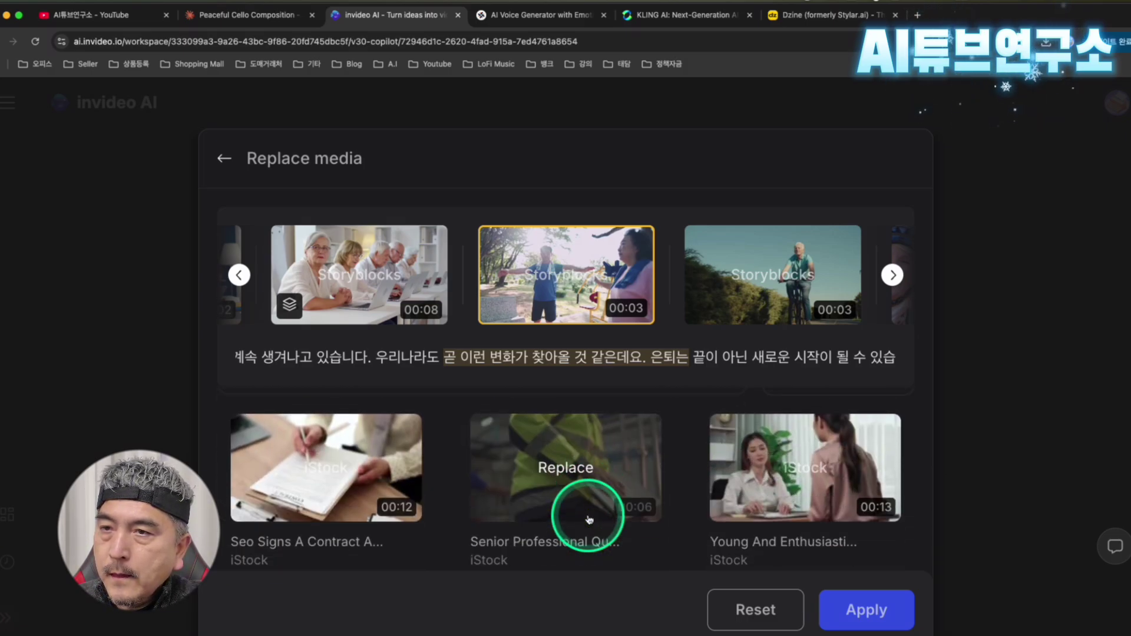
Replace the 3-second park exercise clip with the "Asian Office Worker" stock video of a man at a laptop
scroll(589, 520, down, 10)
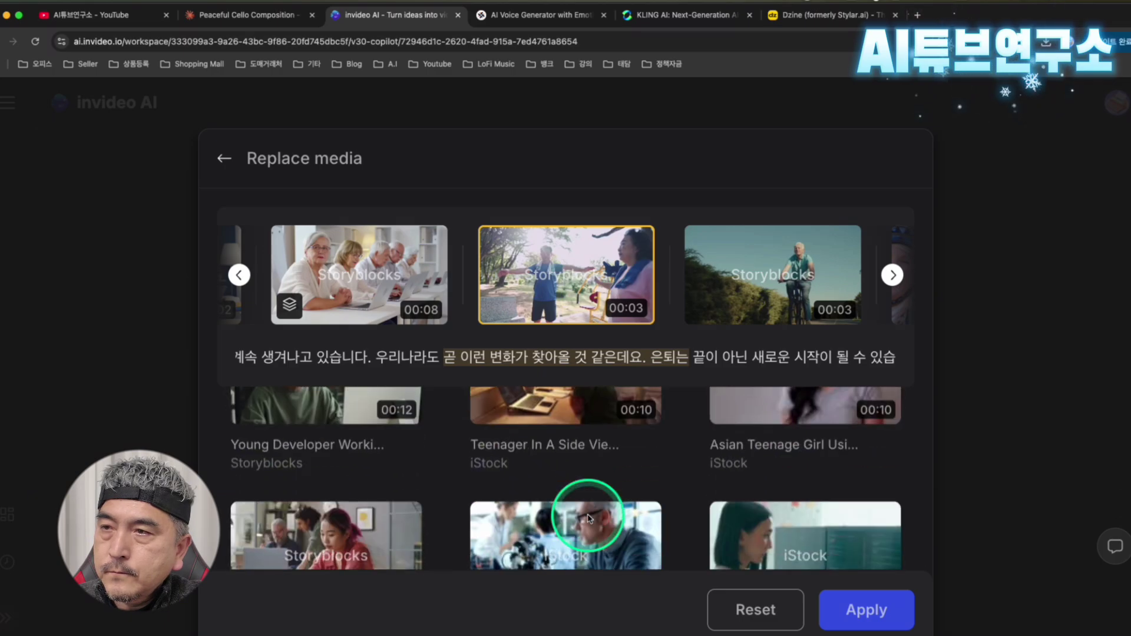
scroll(590, 520, down, 10)
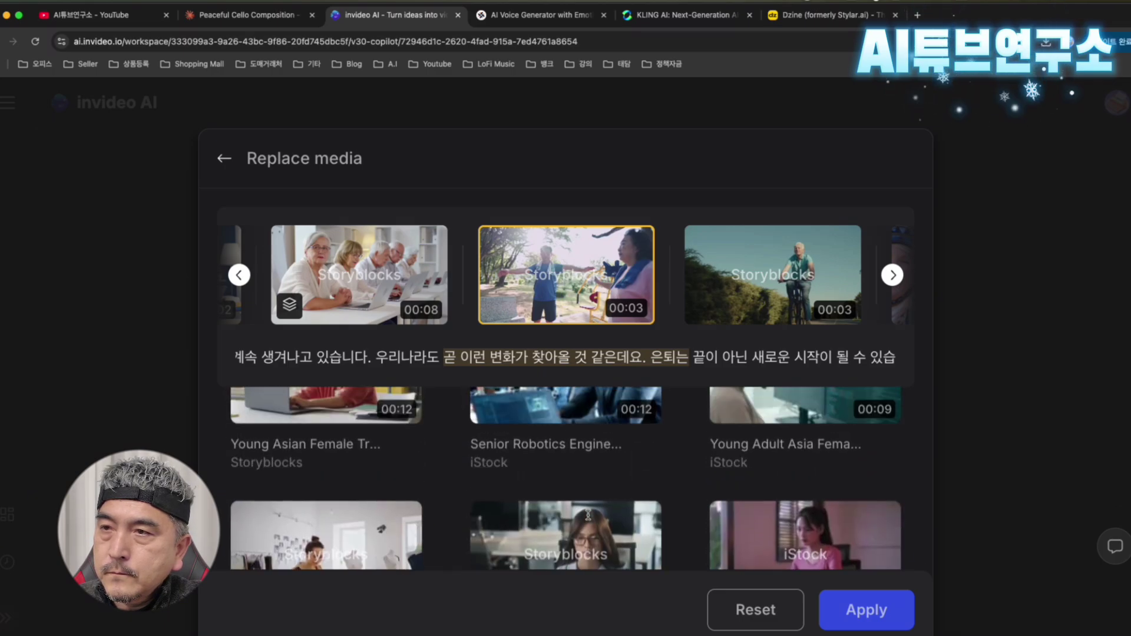
scroll(590, 520, down, 8)
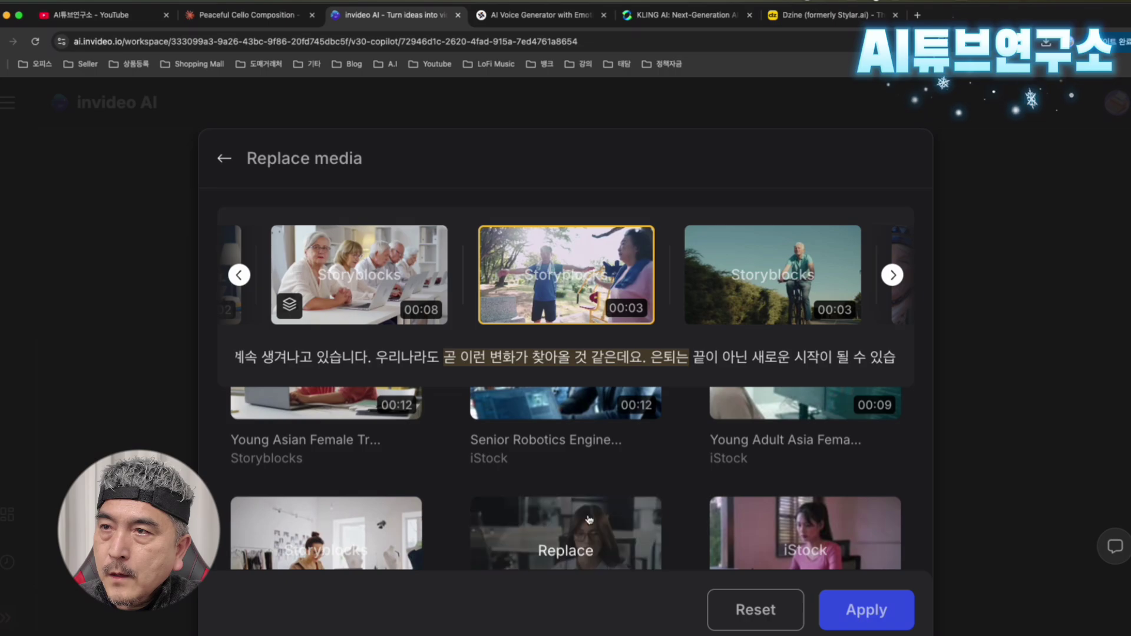
scroll(610, 518, down, 6)
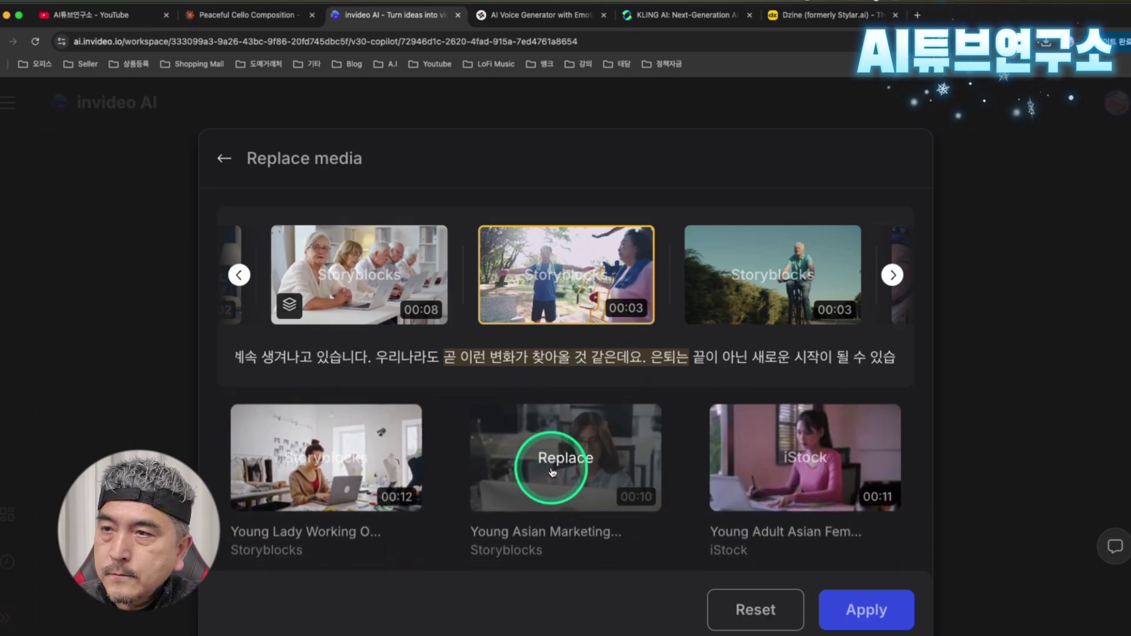
scroll(593, 480, down, 1)
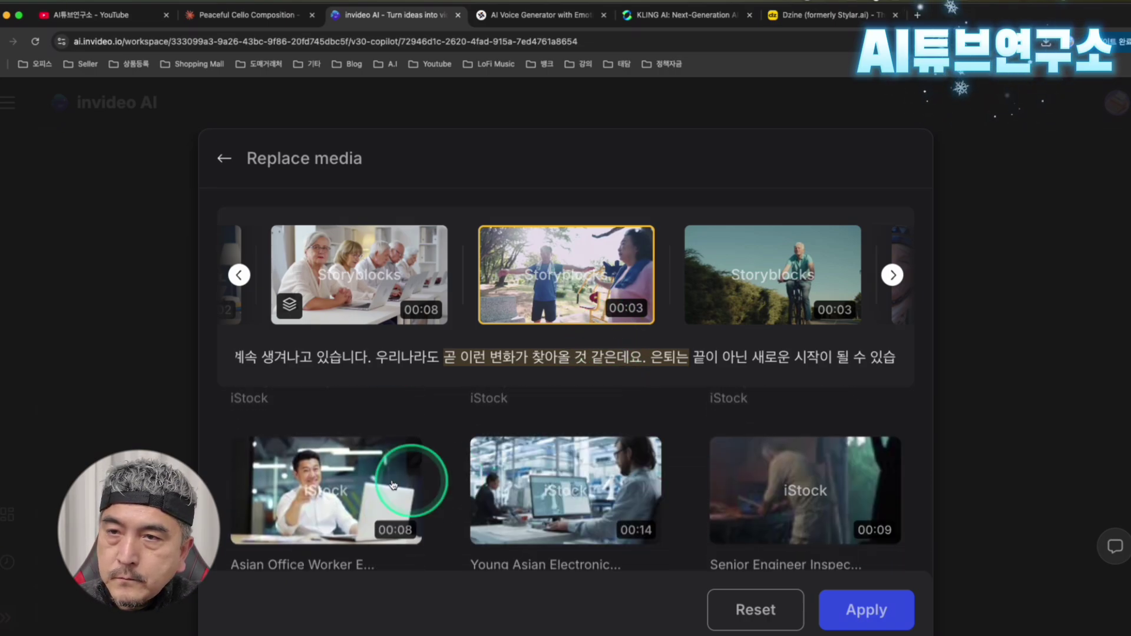
click(329, 487)
click(333, 488)
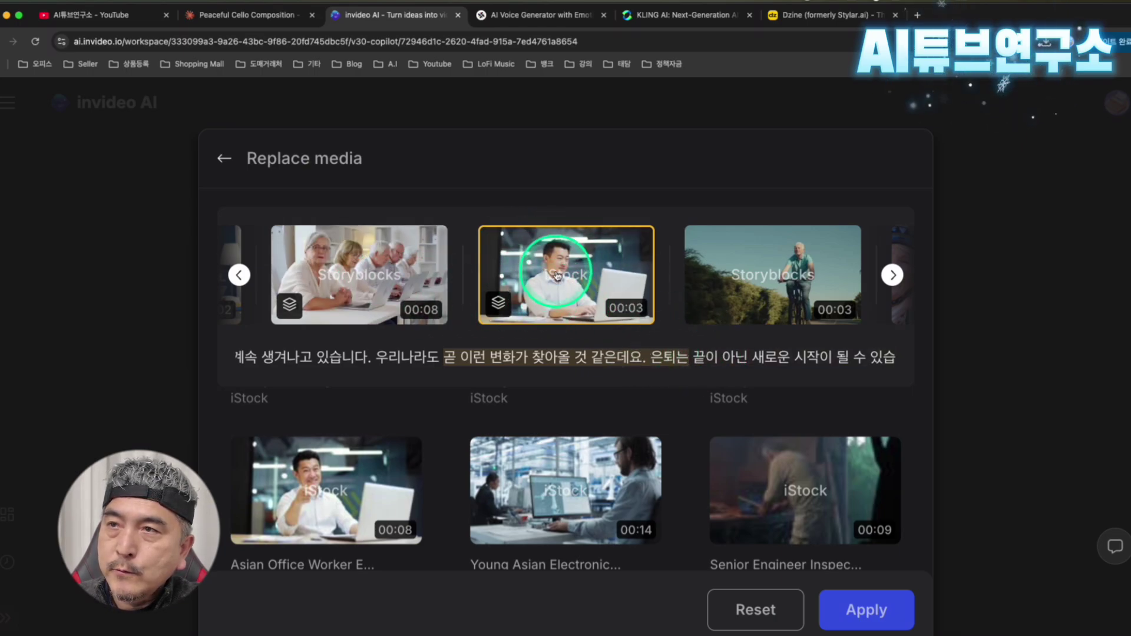
Select the 3-second clip of the woman at a microphone and search the stock videos for "운동 남자 핸섬"
click(437, 364)
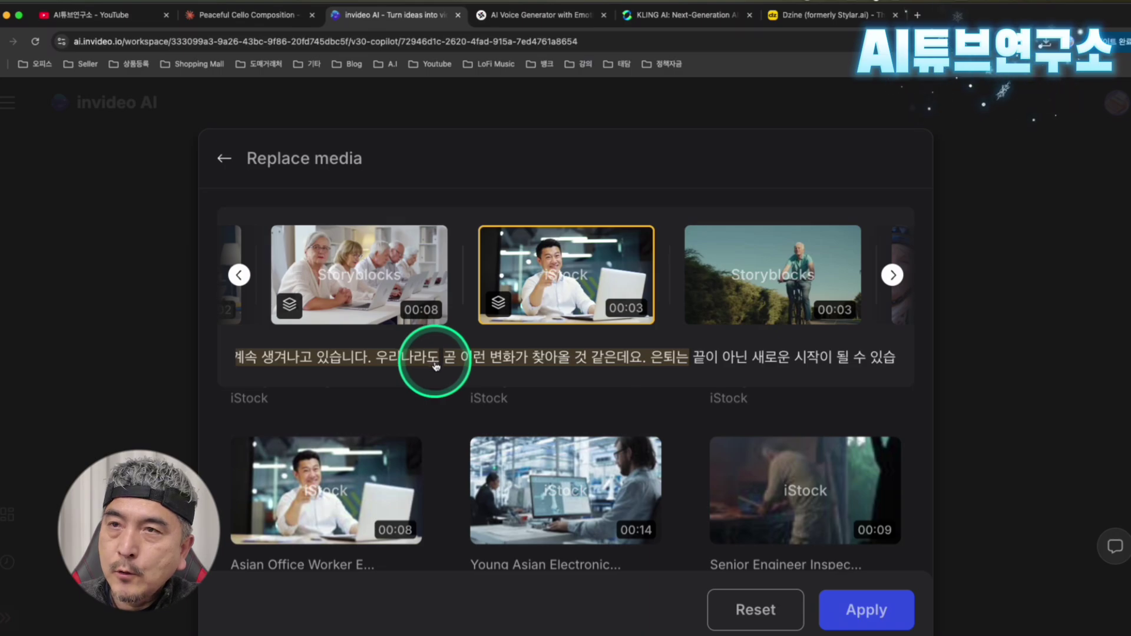
click(303, 298)
click(357, 287)
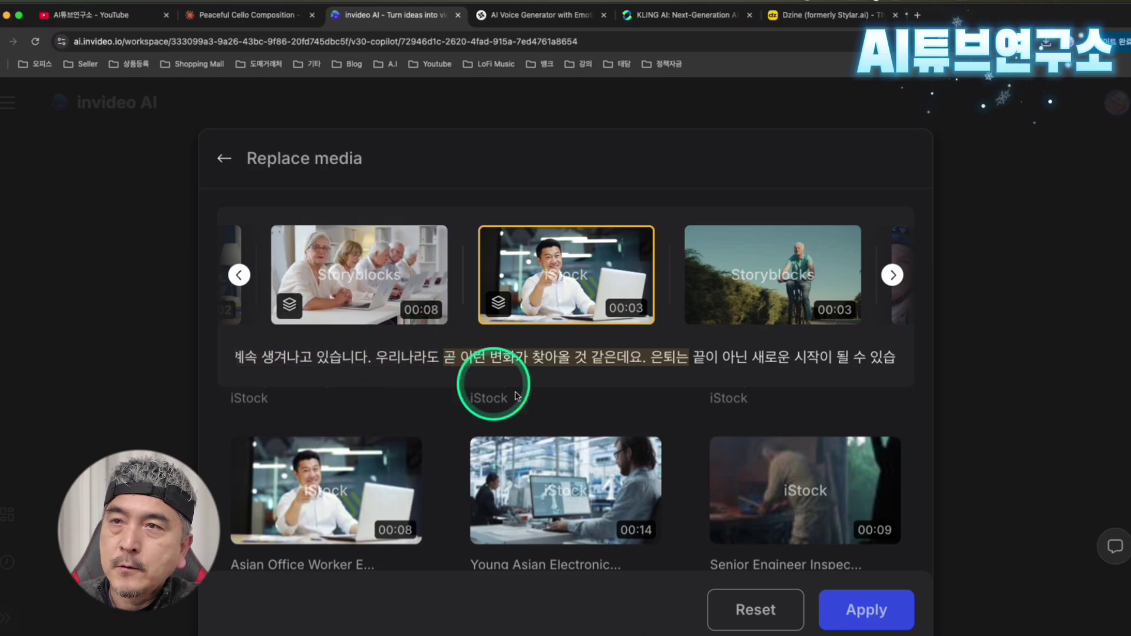
click(892, 275)
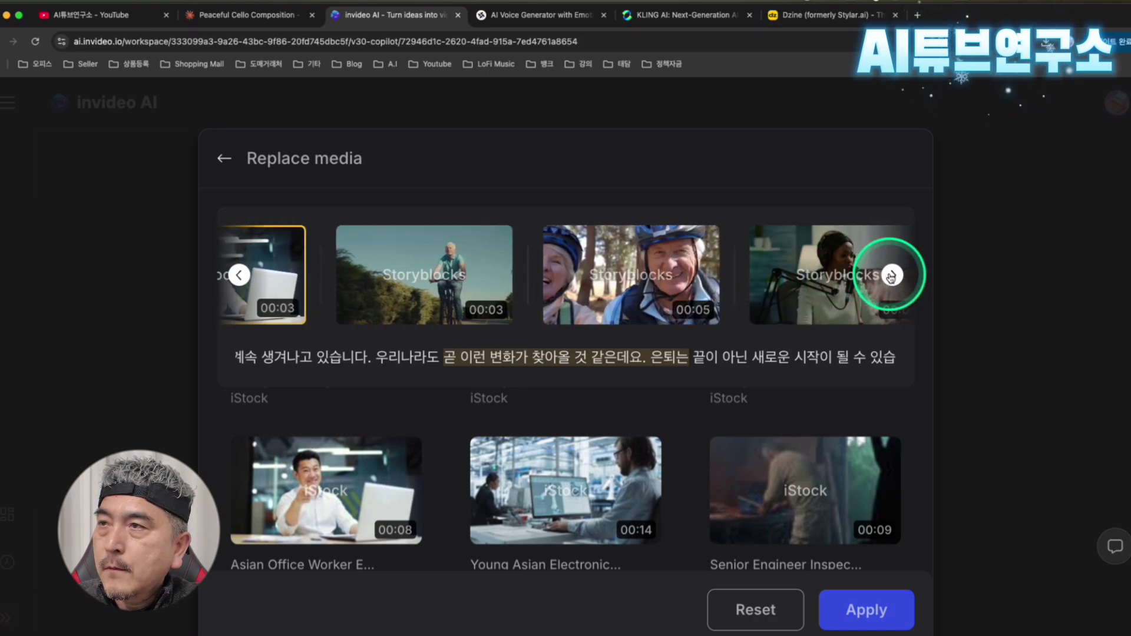
click(892, 274)
click(607, 274)
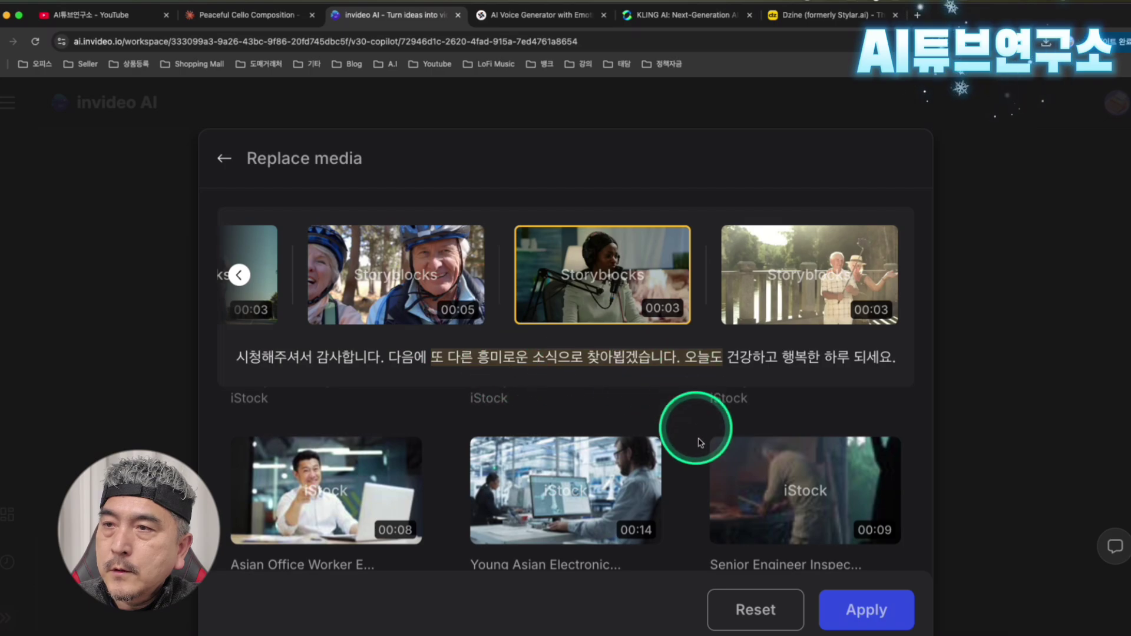
scroll(525, 477, up, 5)
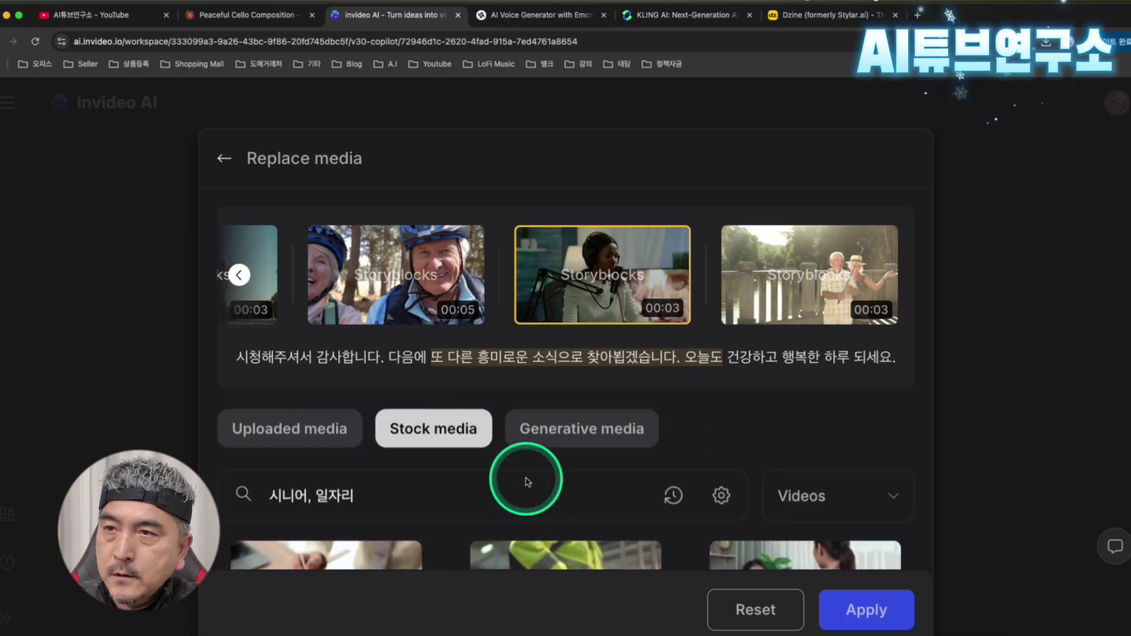
double_click(463, 491)
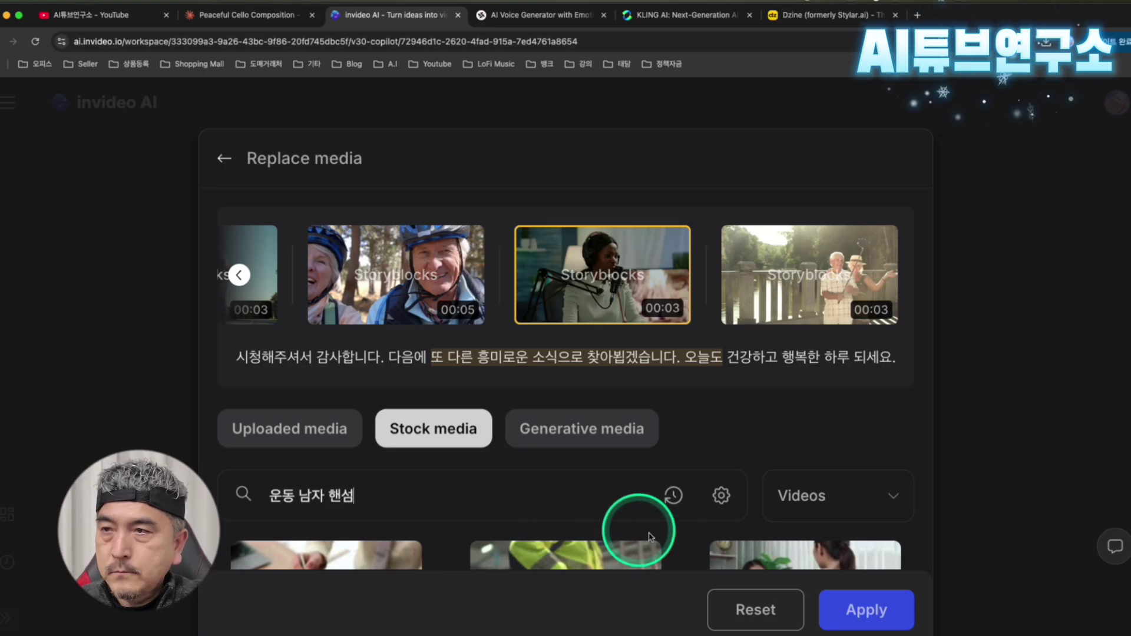
Browse the exercise video results and replace the microphone clip with the 6-second "Asian Man Working Out" video
scroll(613, 513, down, 3)
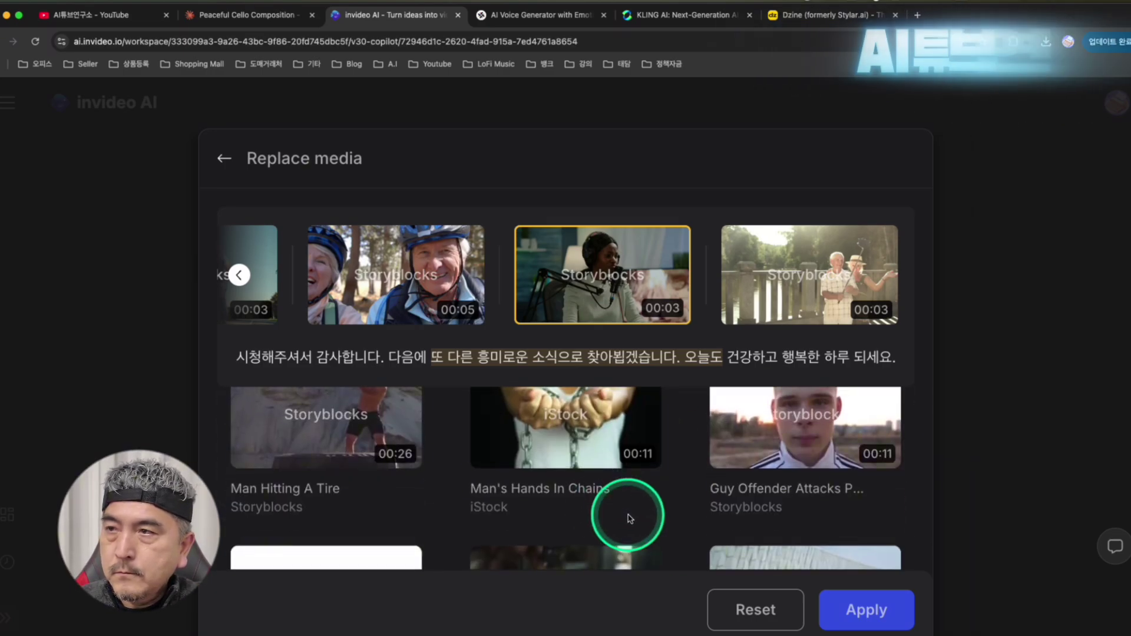
scroll(629, 519, down, 3)
scroll(630, 519, down, 3)
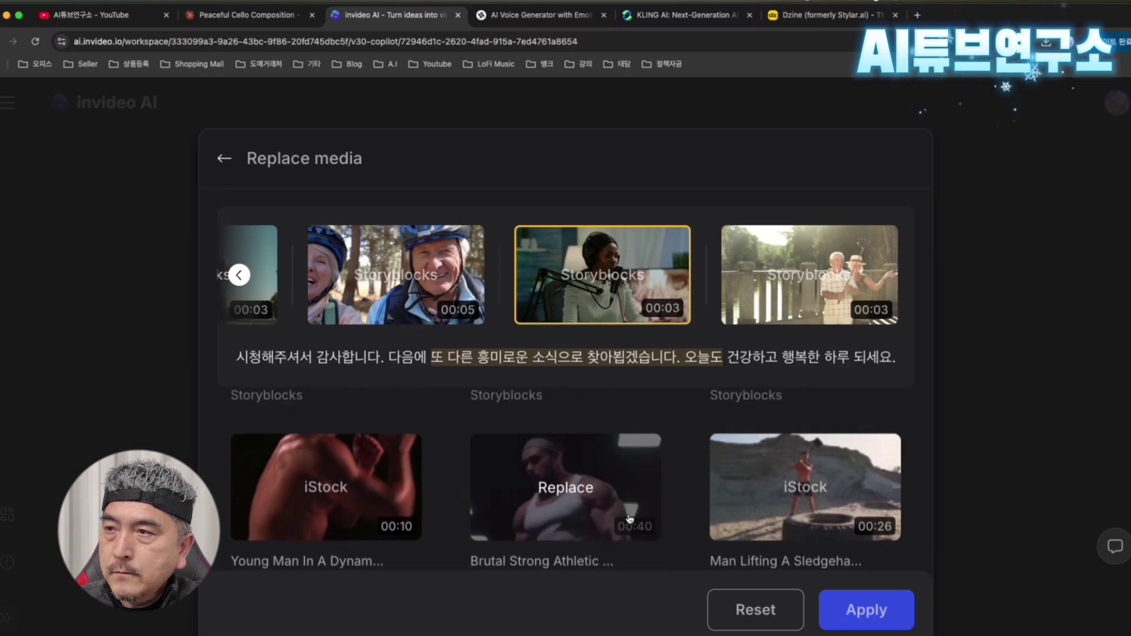
scroll(630, 519, down, 3)
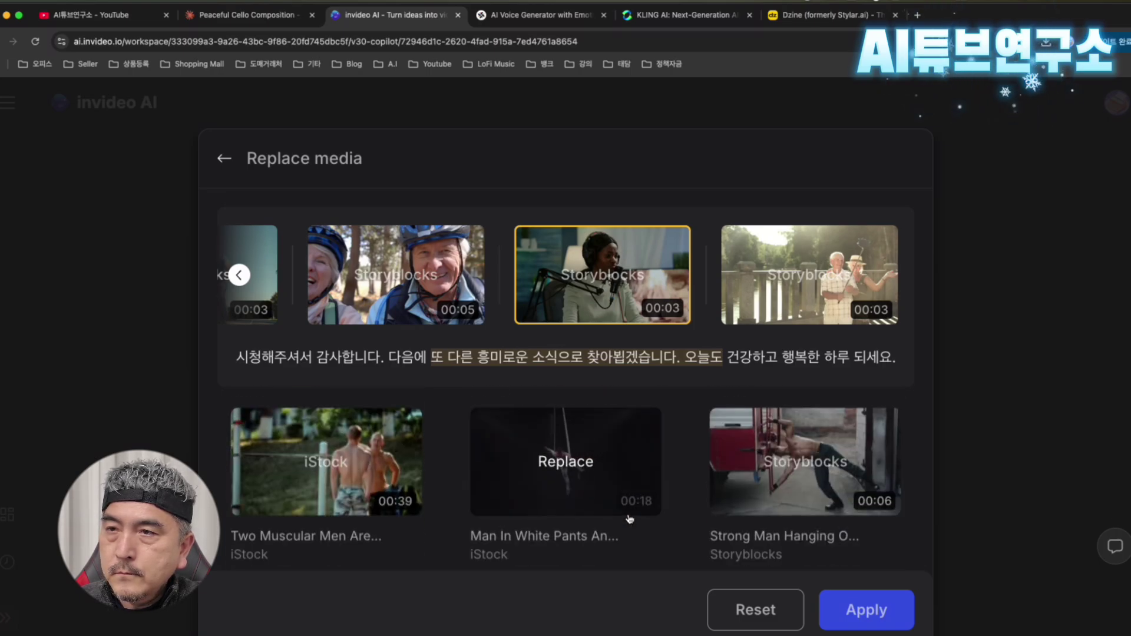
scroll(629, 518, down, 3)
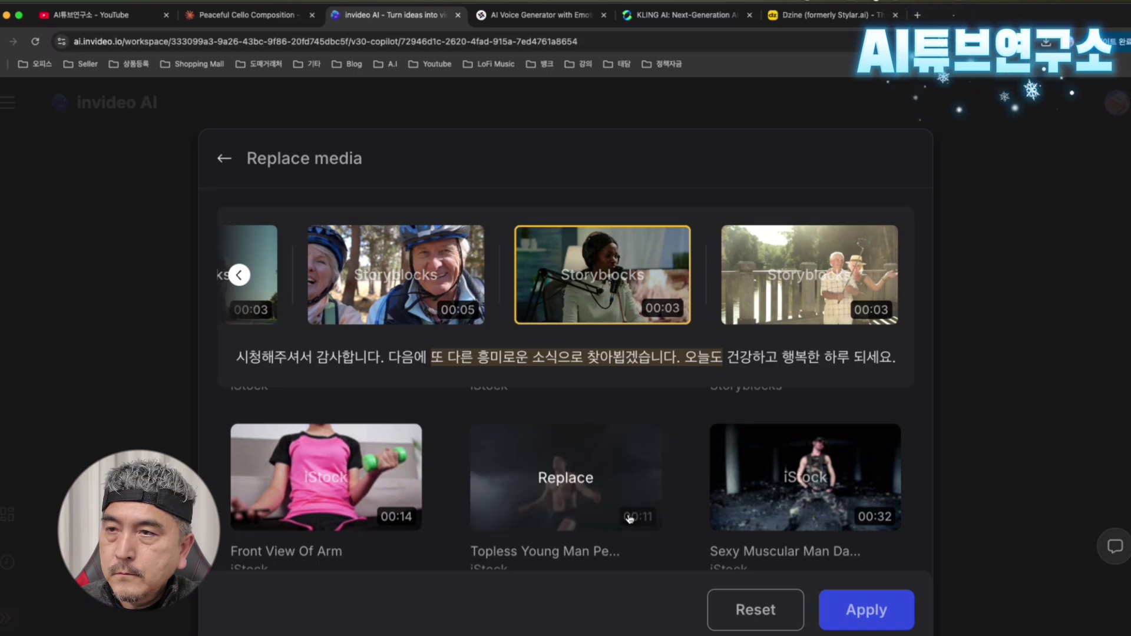
click(598, 513)
scroll(598, 513, down, 3)
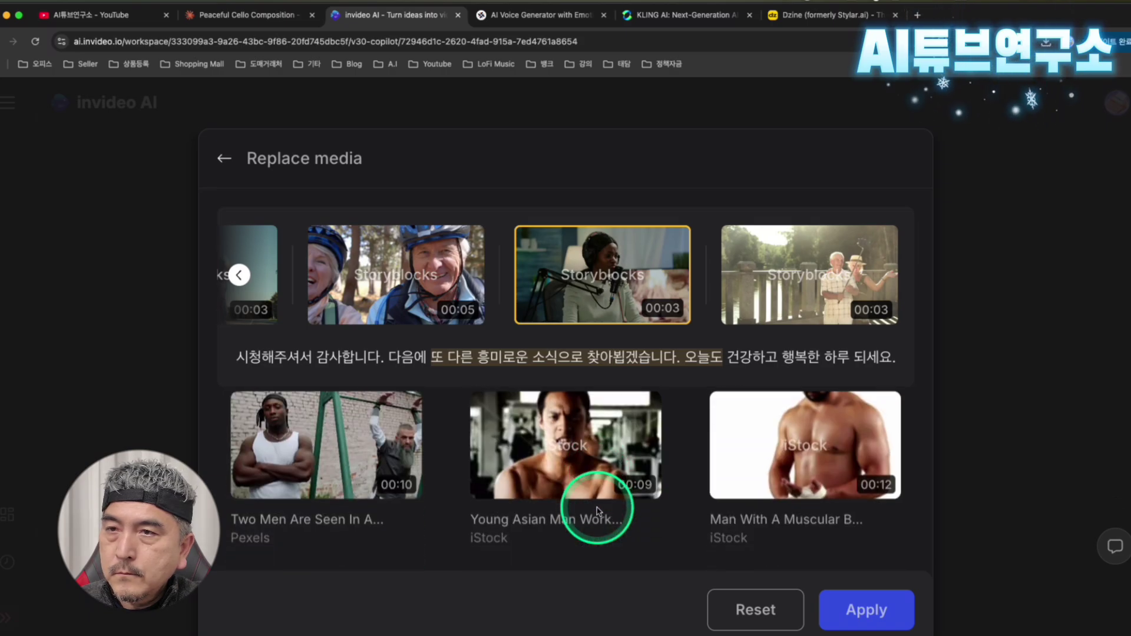
scroll(597, 510, down, 3)
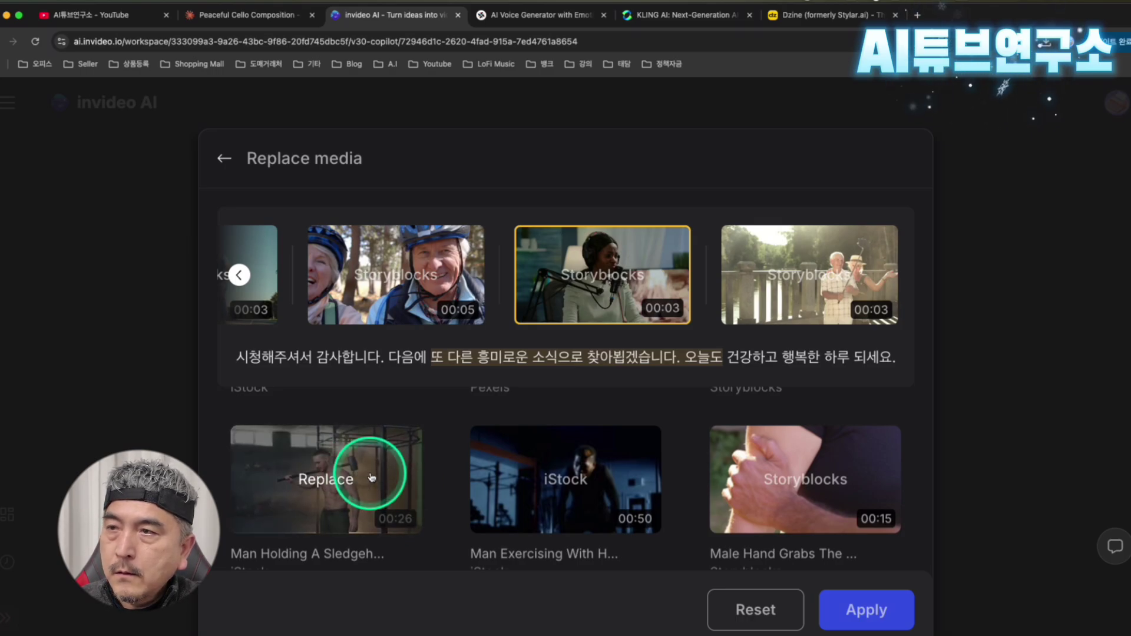
scroll(372, 478, down, 5)
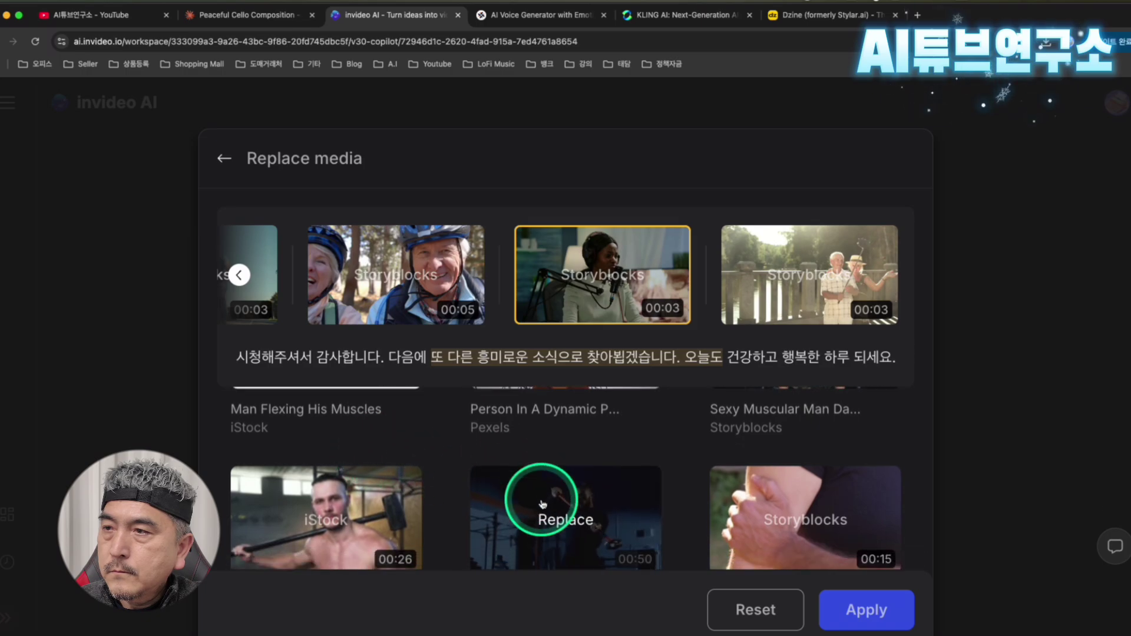
scroll(543, 504, down, 5)
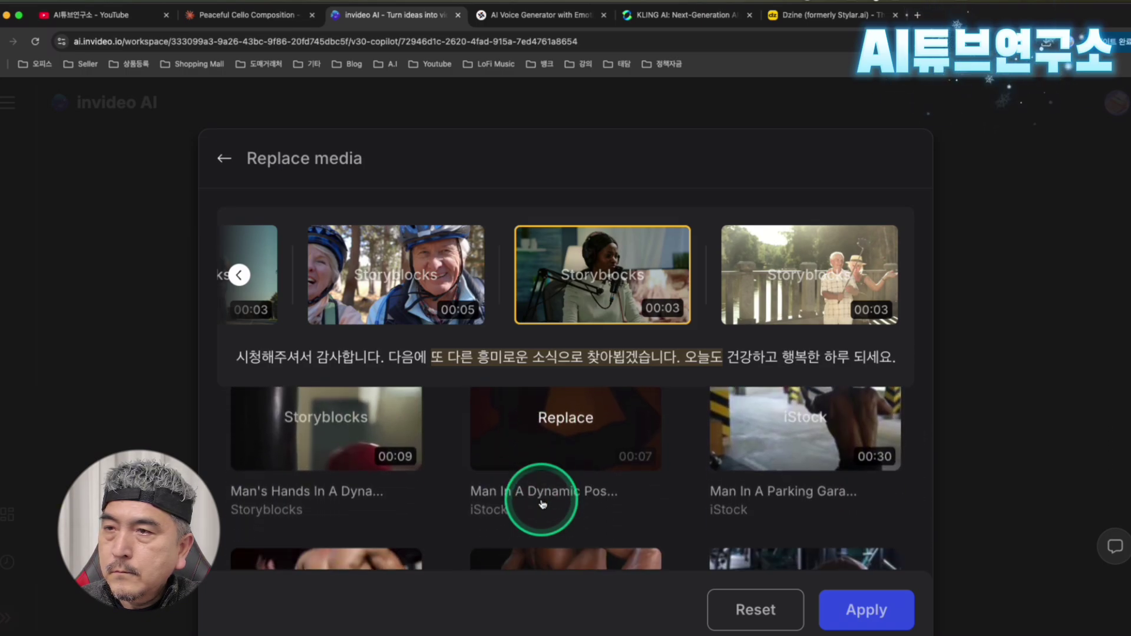
scroll(543, 505, down, 3)
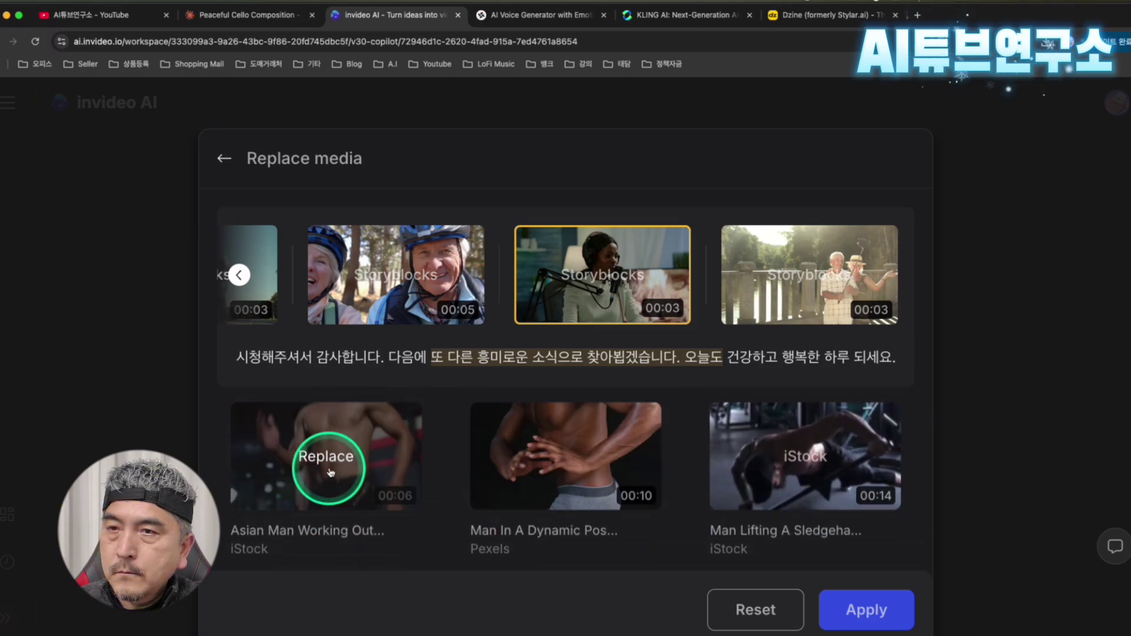
click(330, 472)
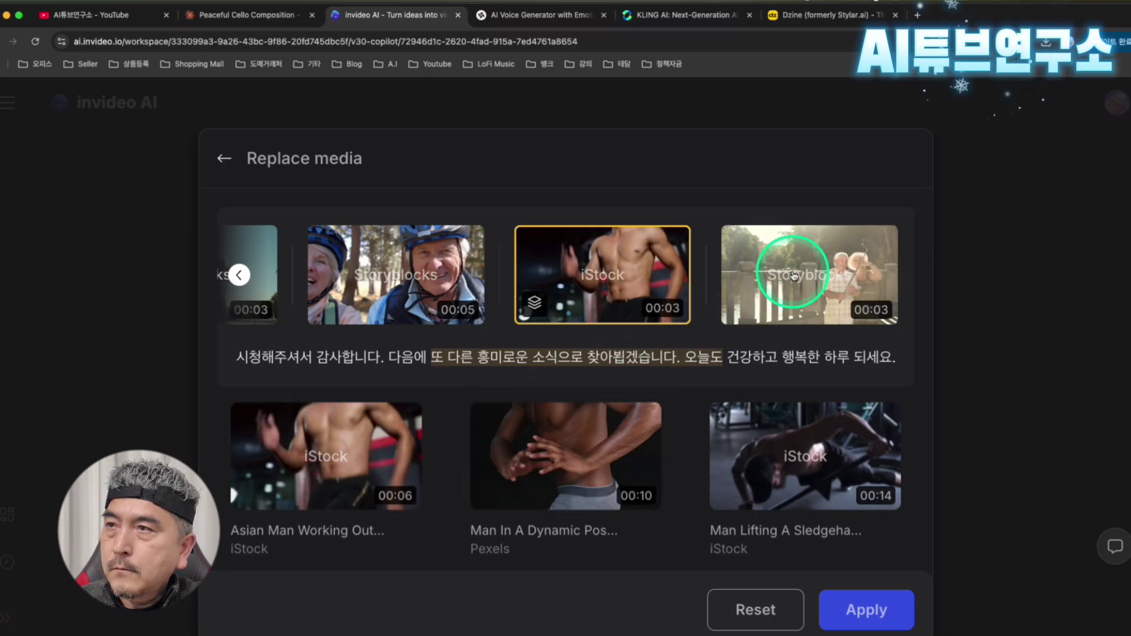
Replace the final clip of the elderly couple with the 21-second "Handheld Shot" video of a muscular man, and save all media changes
click(793, 277)
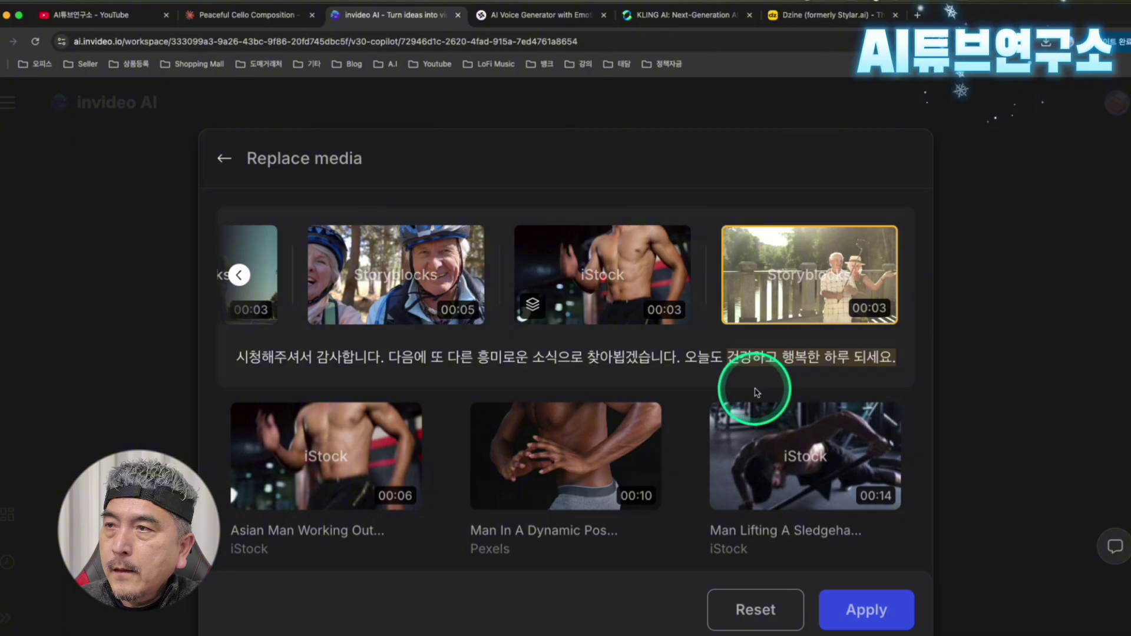
scroll(667, 462, down, 1)
scroll(668, 461, down, 5)
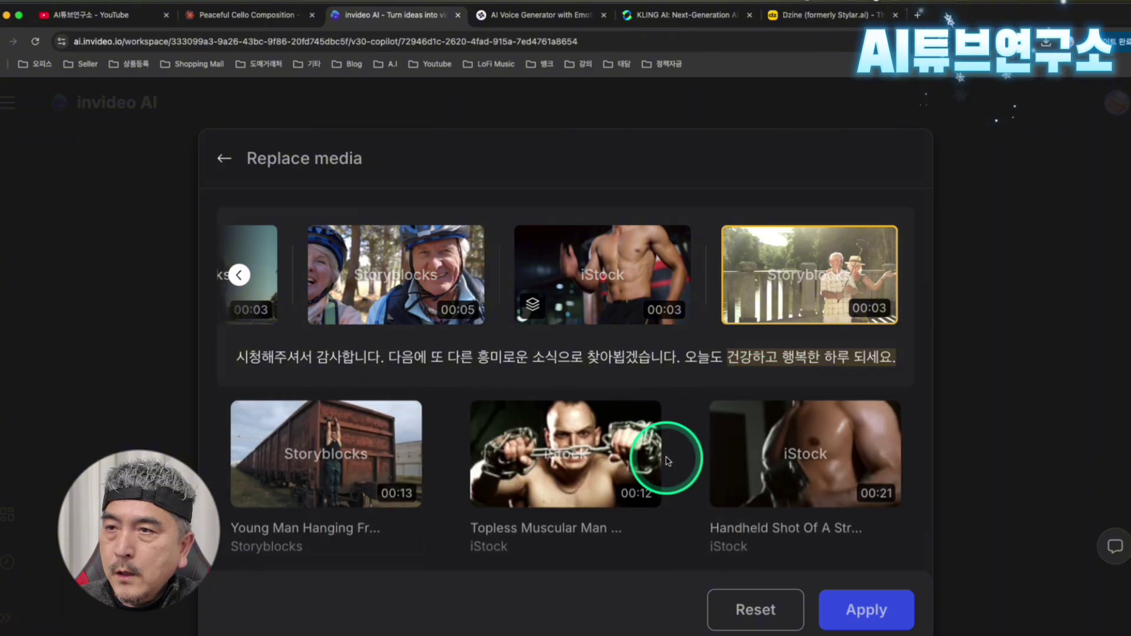
scroll(668, 461, up, 2)
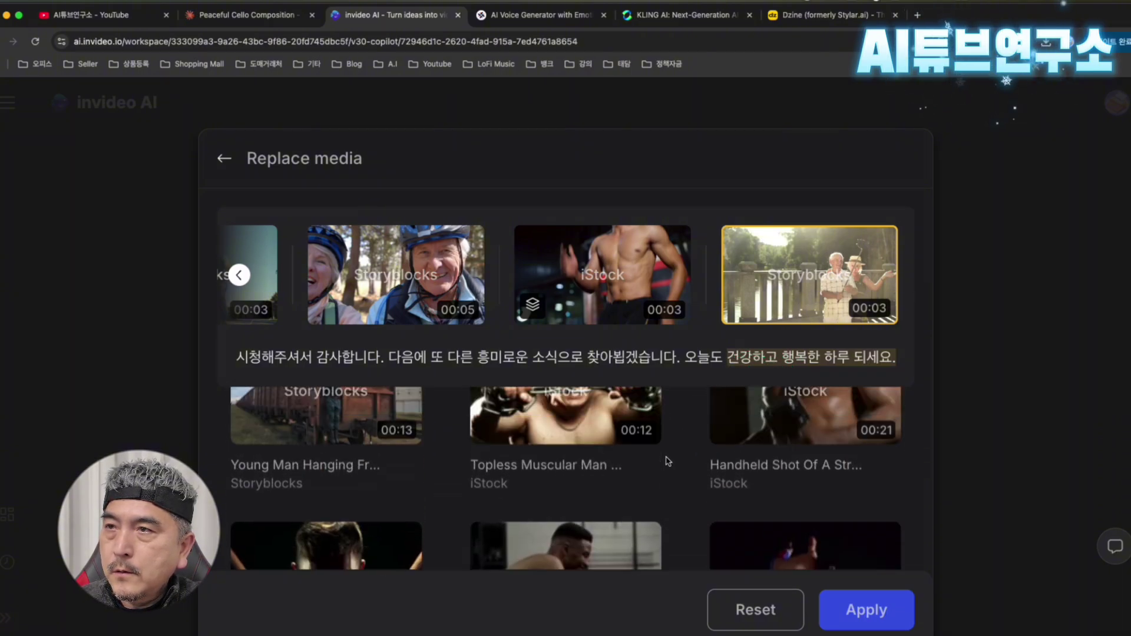
scroll(668, 461, down, 3)
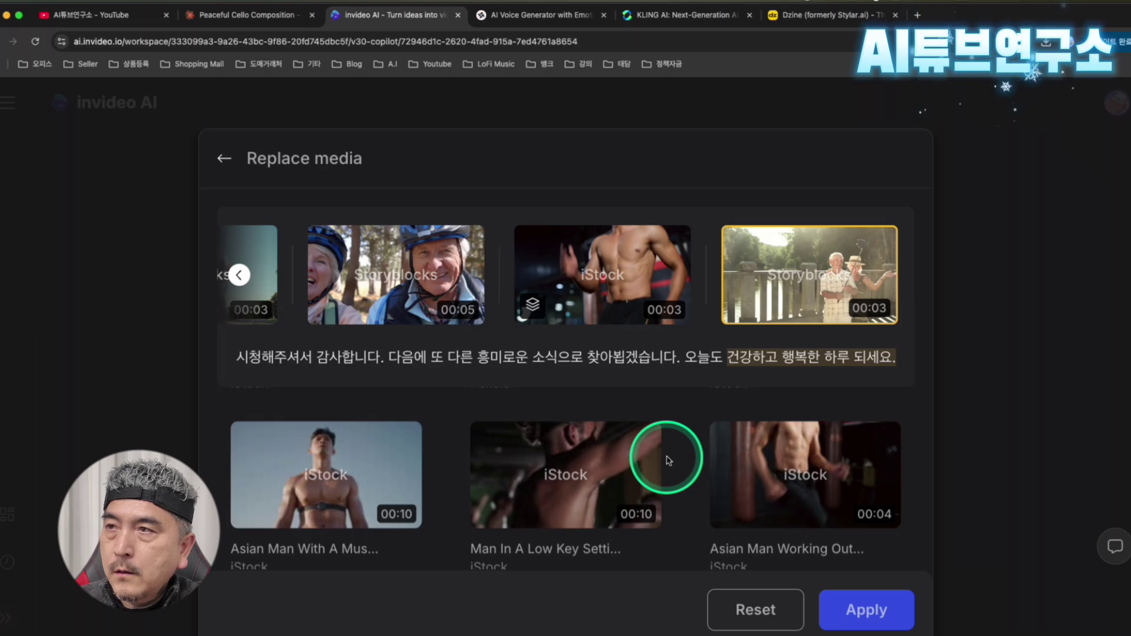
scroll(667, 461, down, 1)
scroll(668, 462, up, 3)
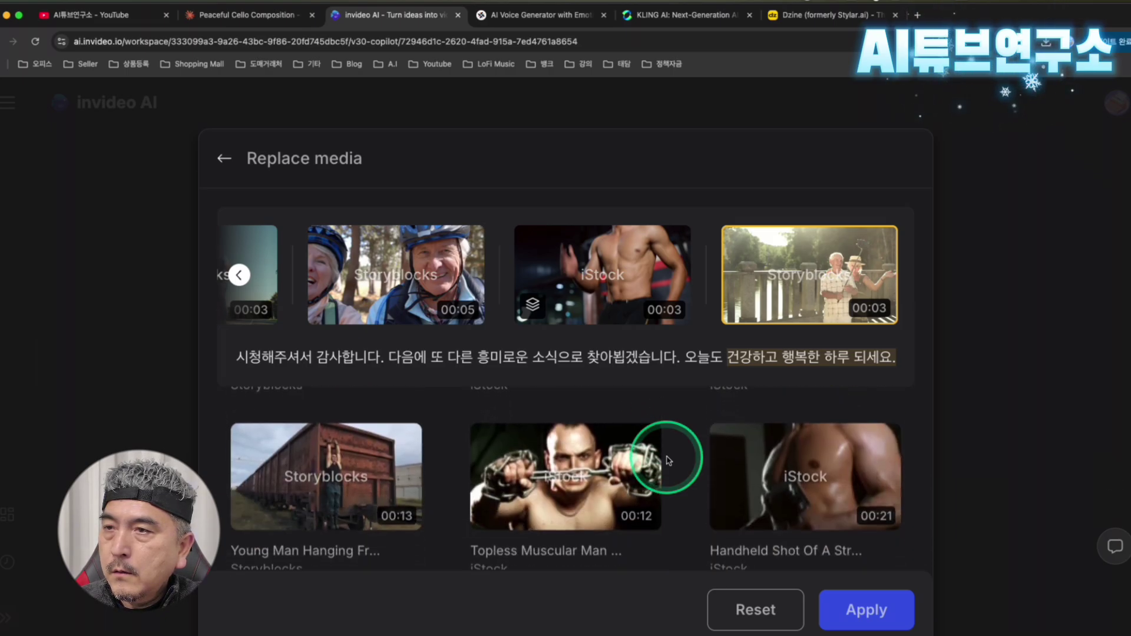
scroll(669, 460, down, 1)
mouse_move(729, 468)
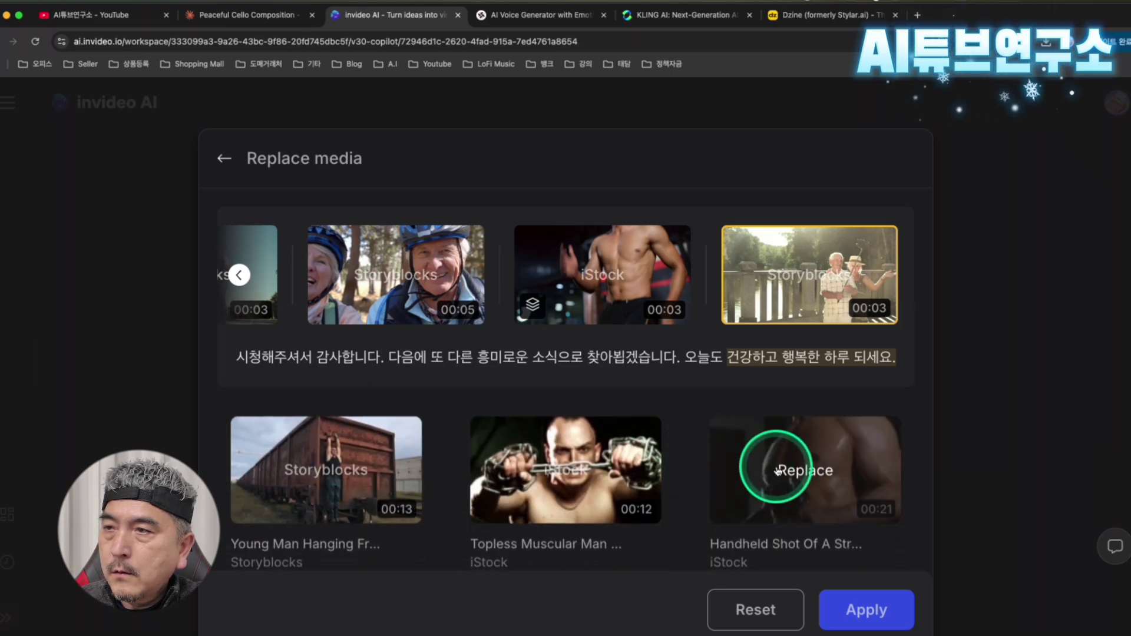
click(777, 470)
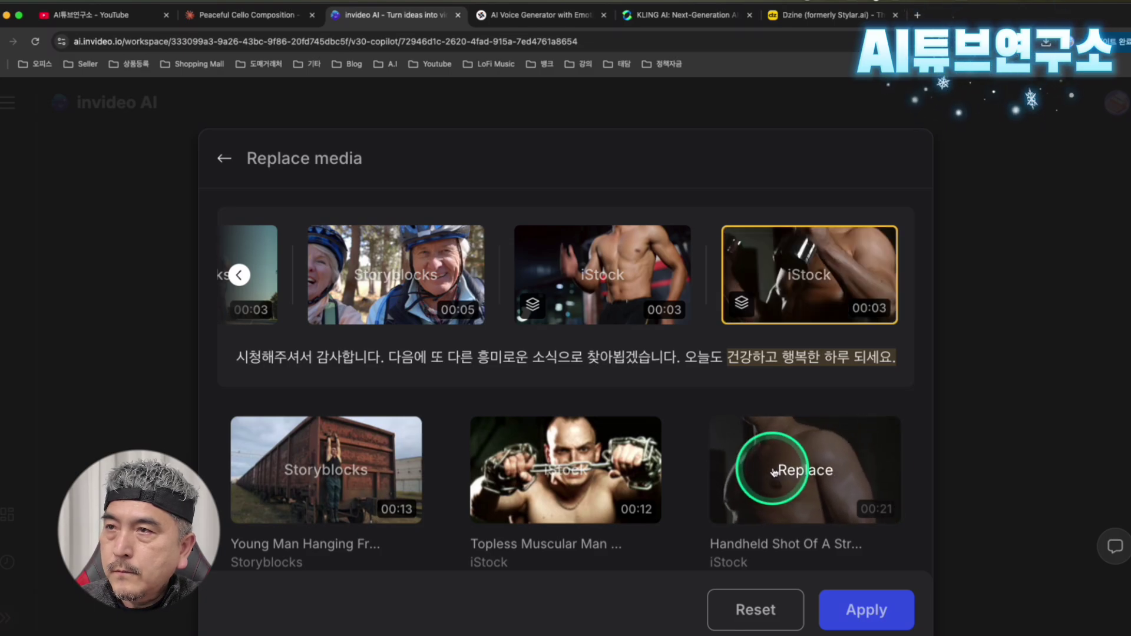
click(866, 609)
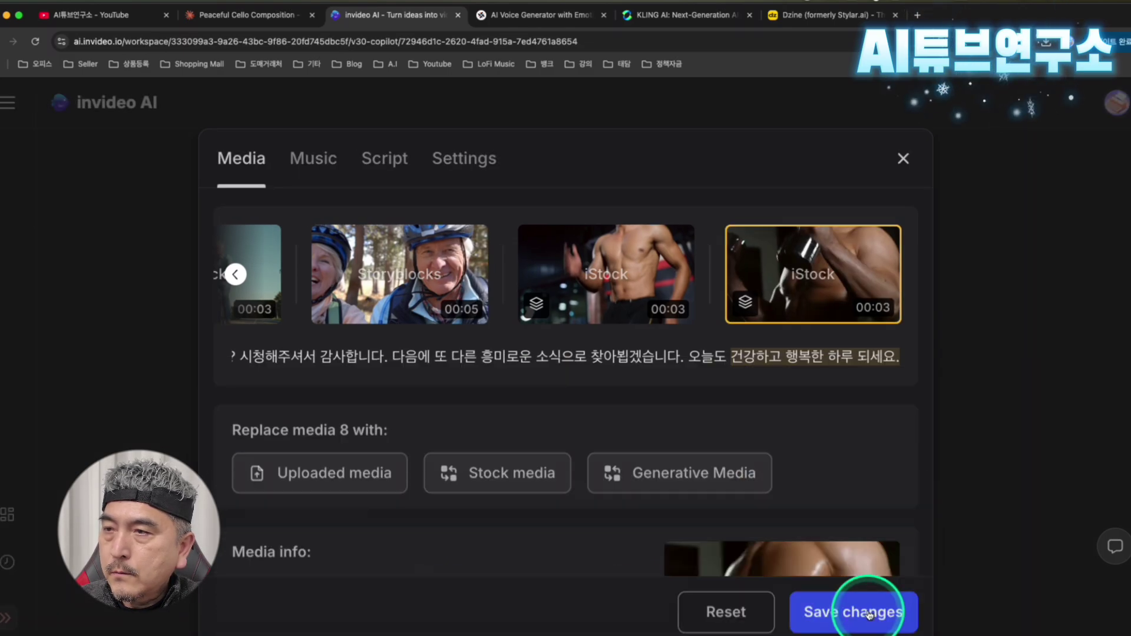
click(837, 612)
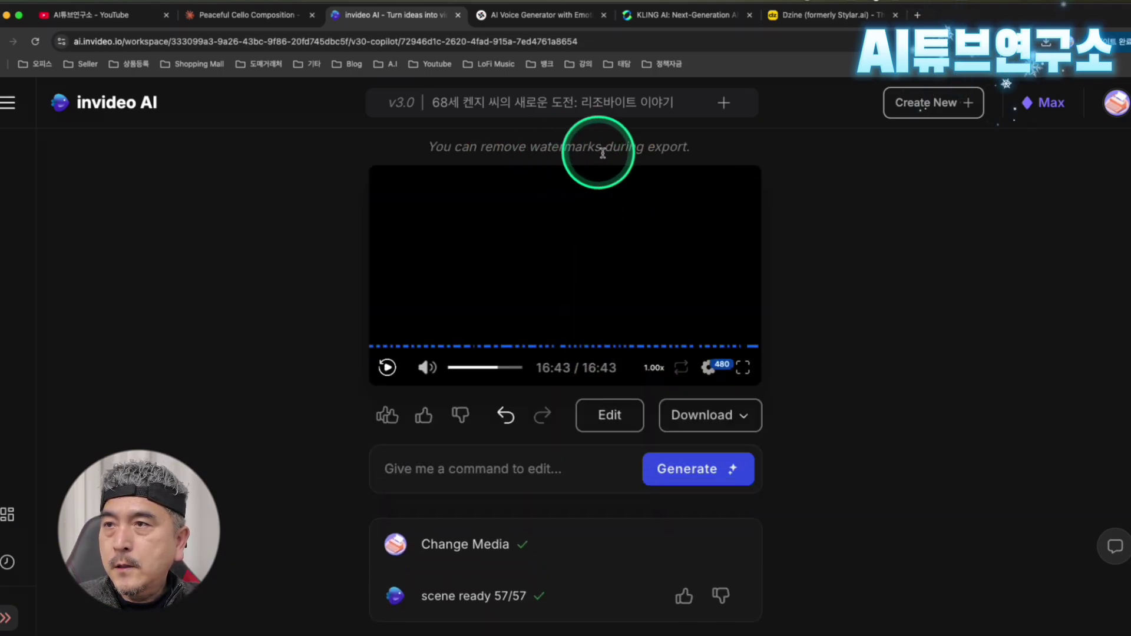
Open the video's download settings, compare the Stock Watermarks option, and choose No Watermarks for the export
click(745, 417)
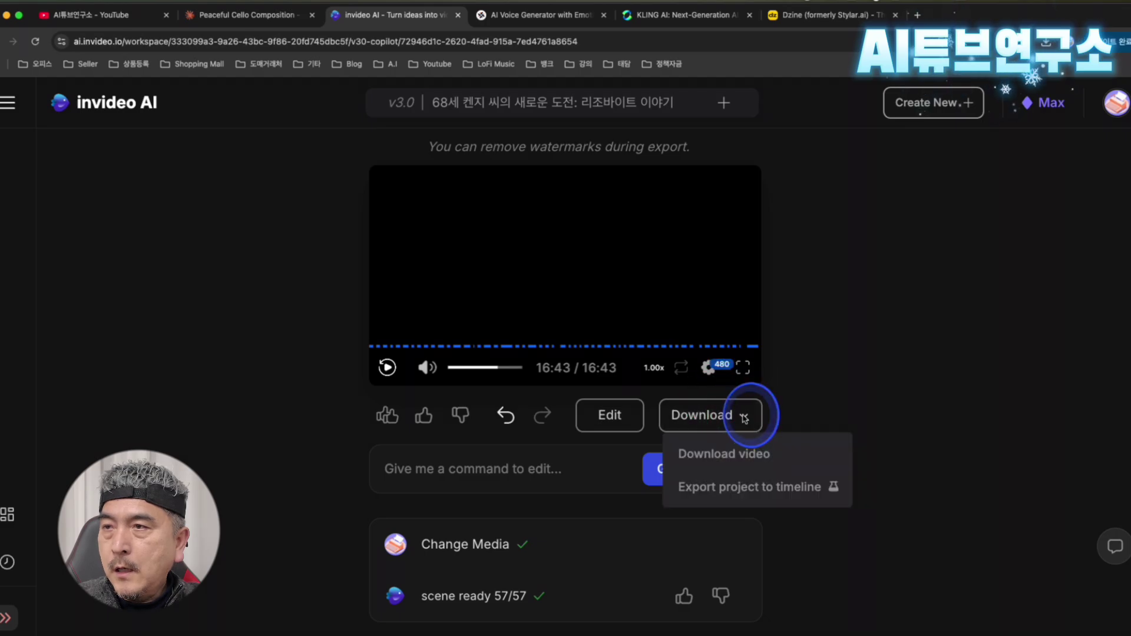
click(742, 467)
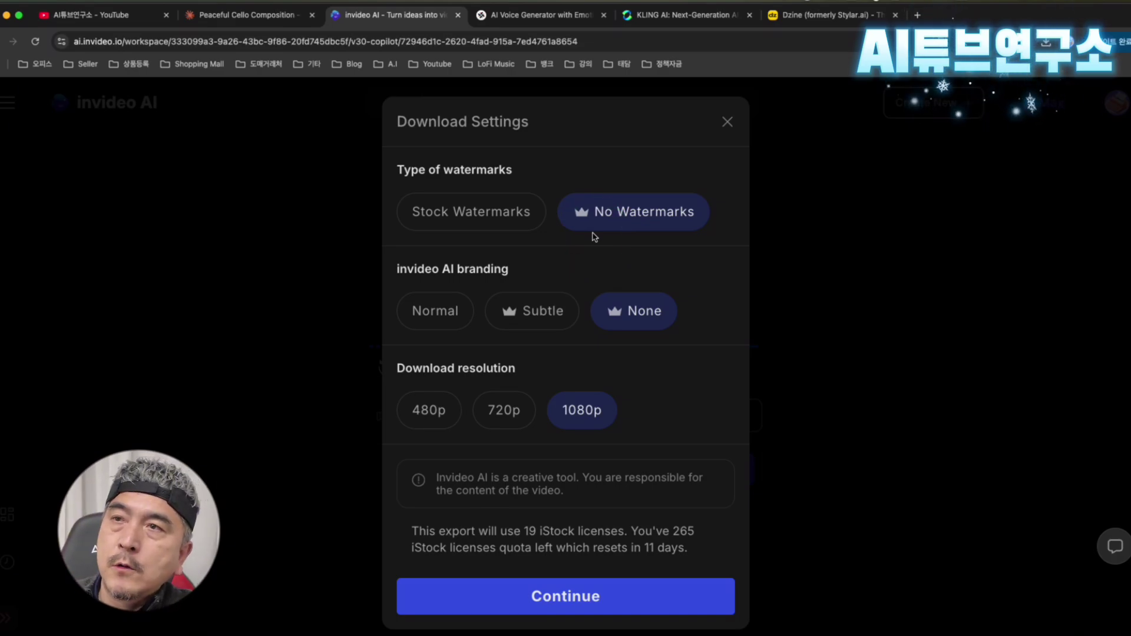
click(495, 214)
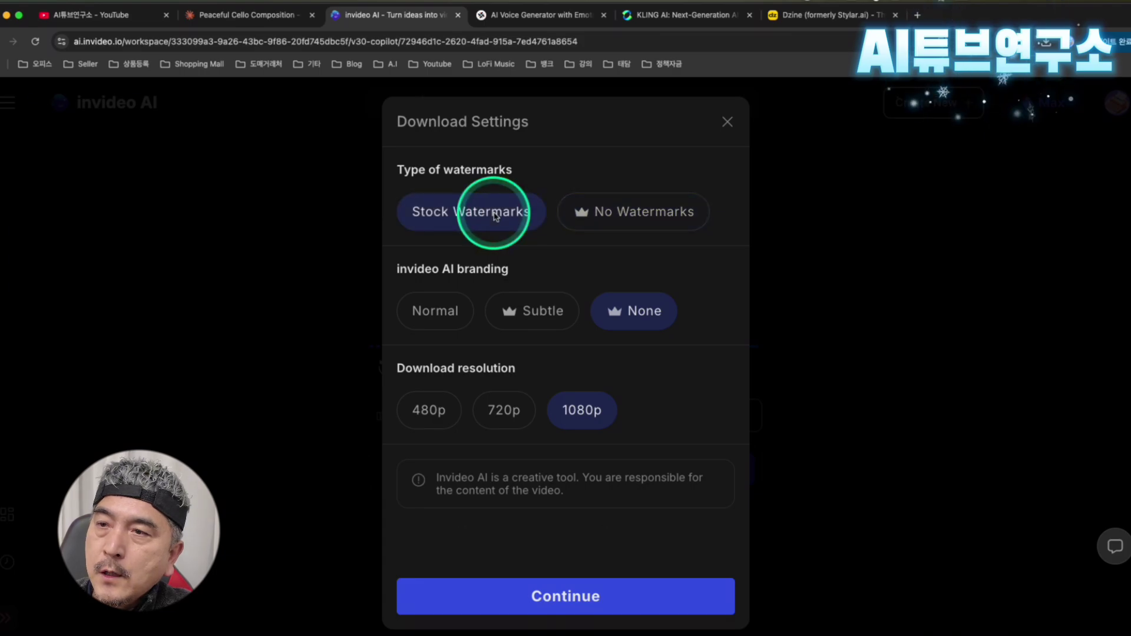
click(620, 224)
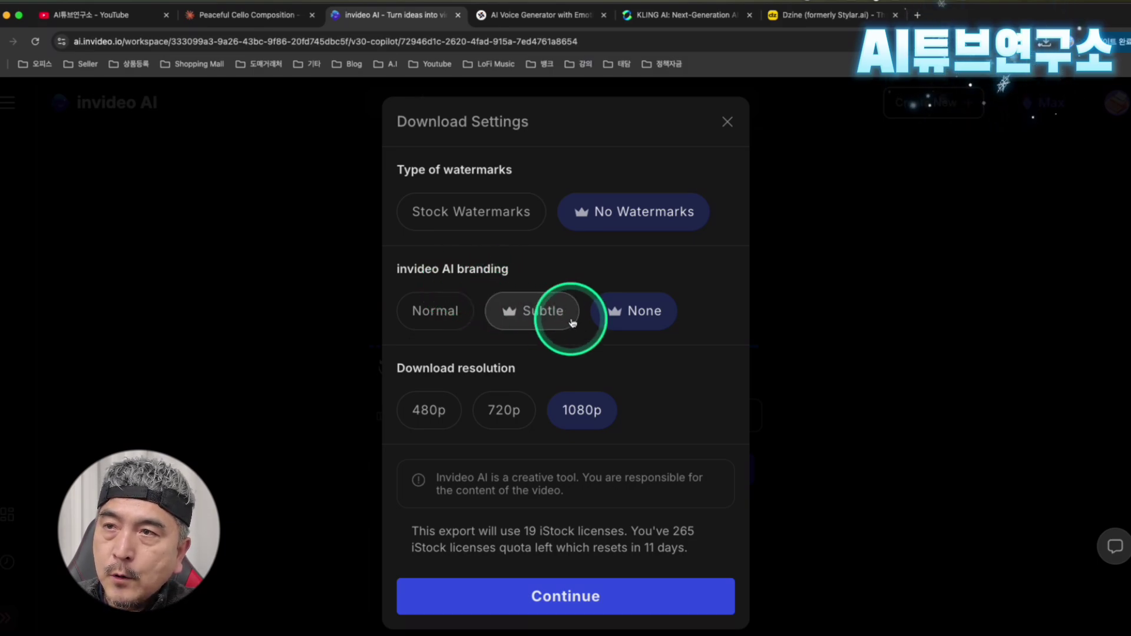
Try the Subtle option for invideo AI branding, and set the branding back to None
click(548, 320)
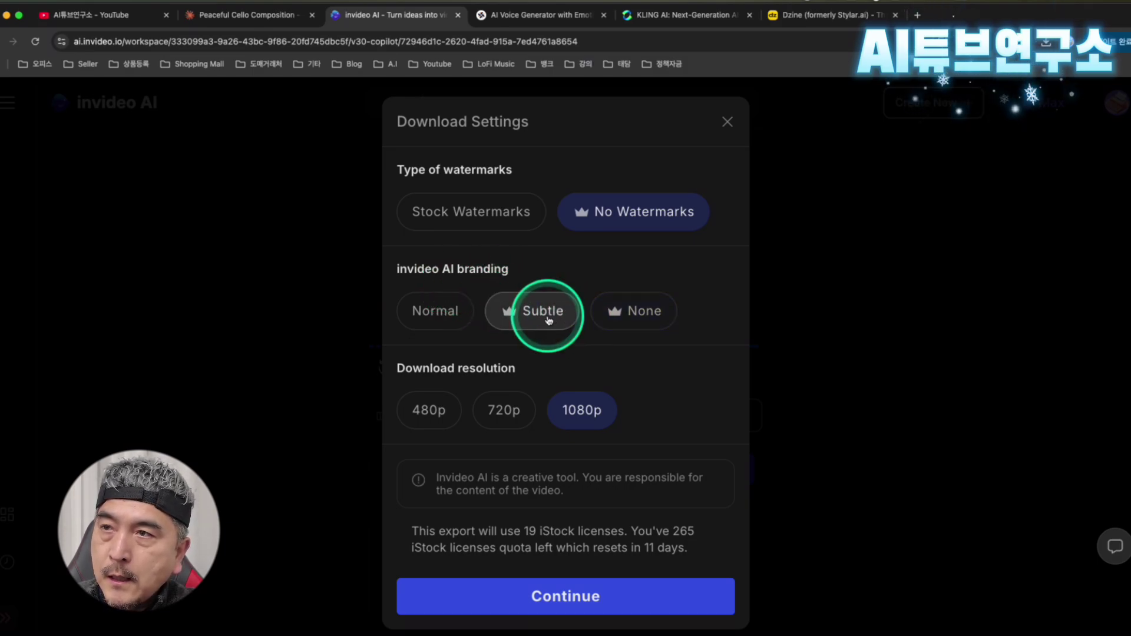
click(641, 314)
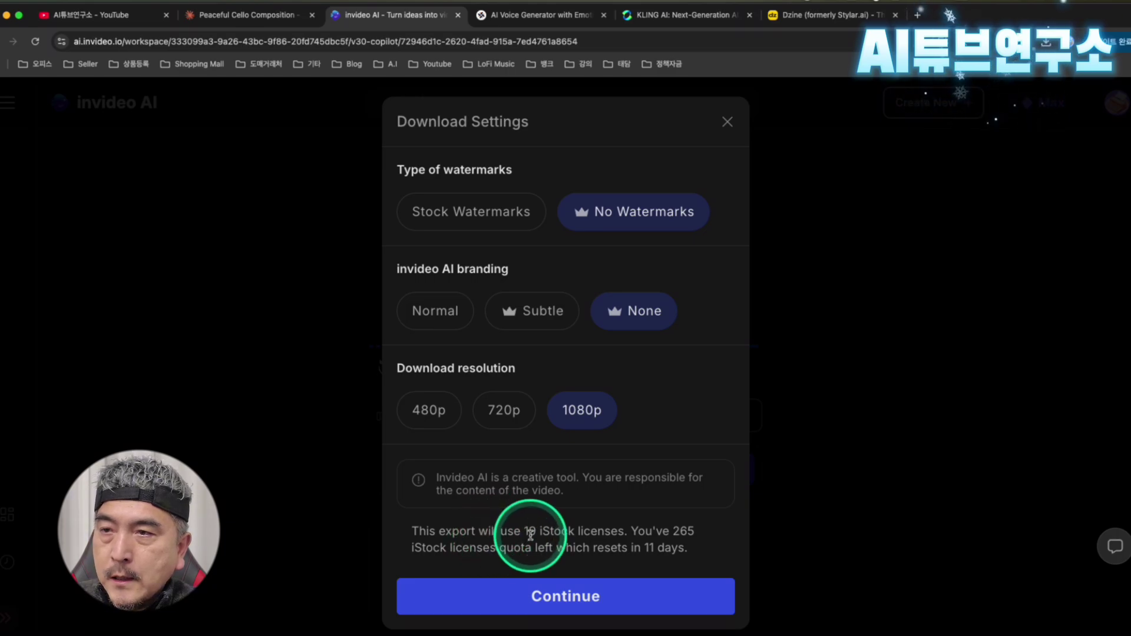
Review the iStock license usage, remaining quota and reset period, and start the 1080p export with no watermarks or branding
drag(540, 531, 622, 535)
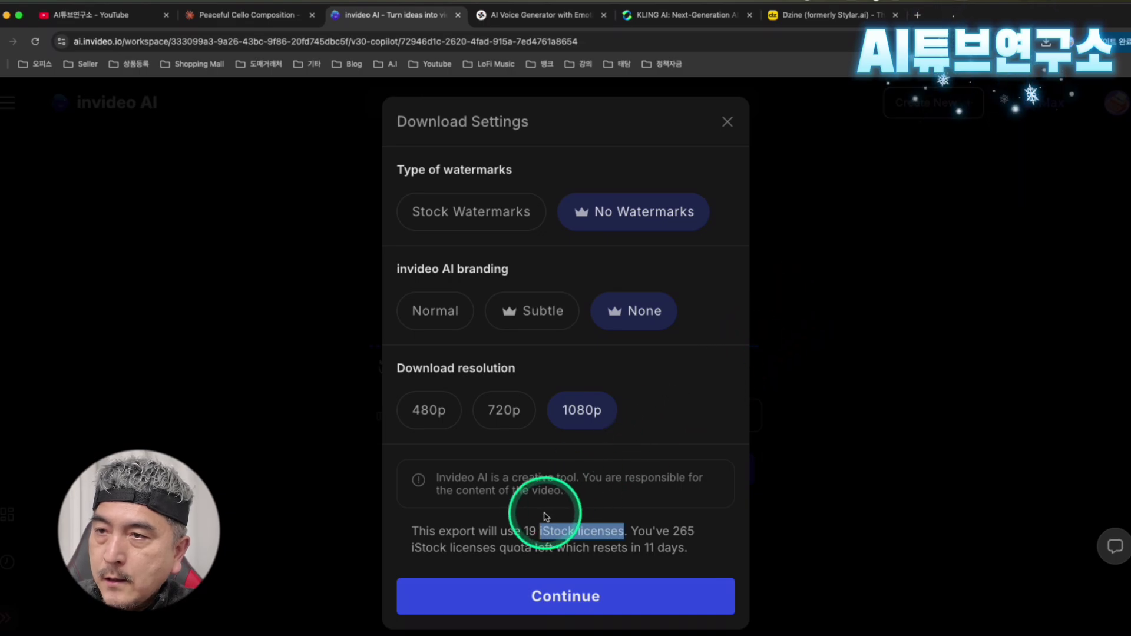
click(519, 534)
drag(524, 530, 535, 529)
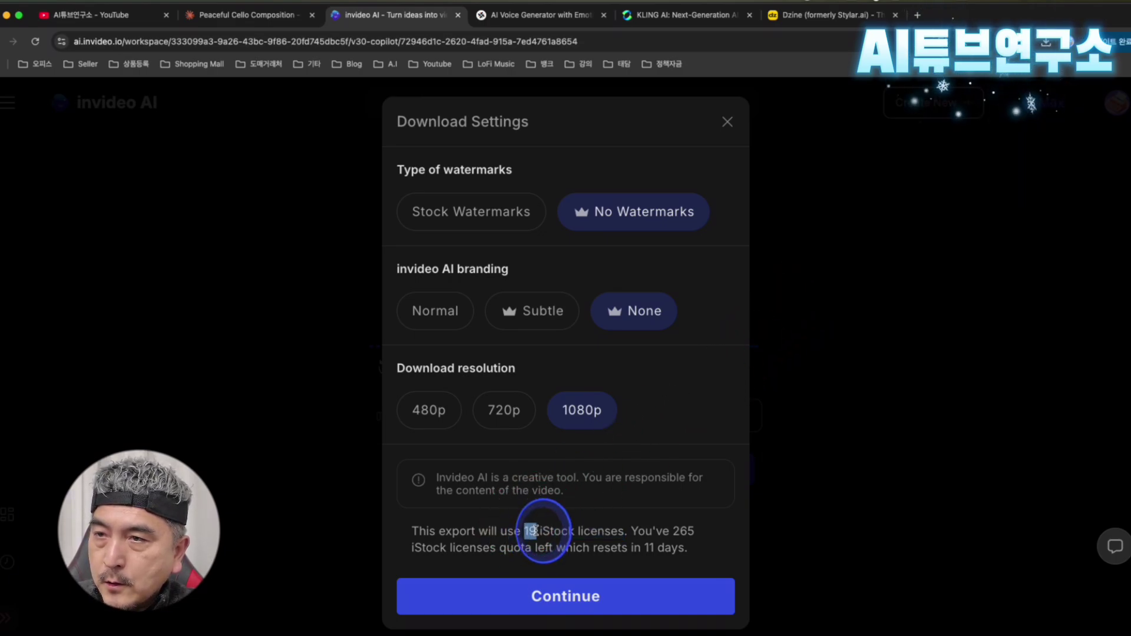
click(702, 538)
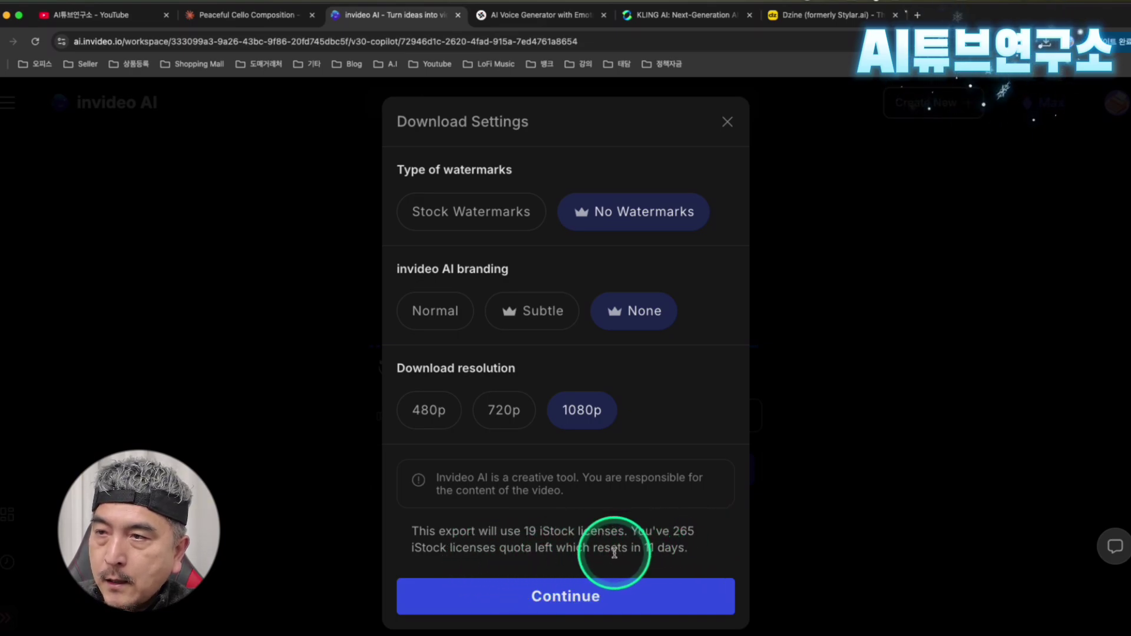
drag(532, 549, 566, 549)
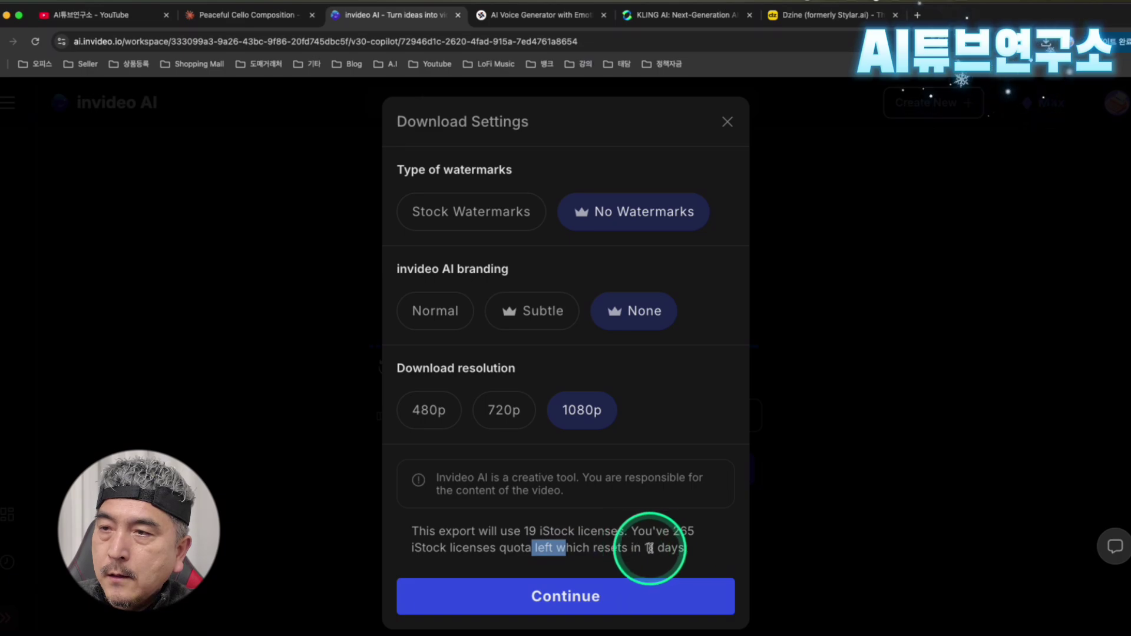
drag(648, 549, 688, 548)
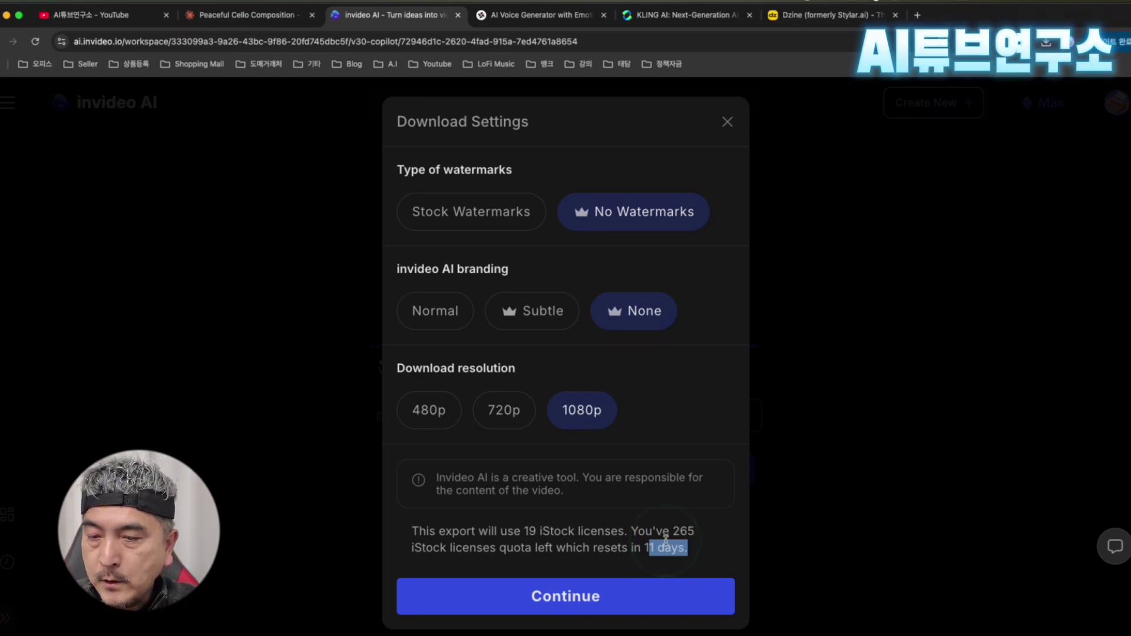
click(622, 596)
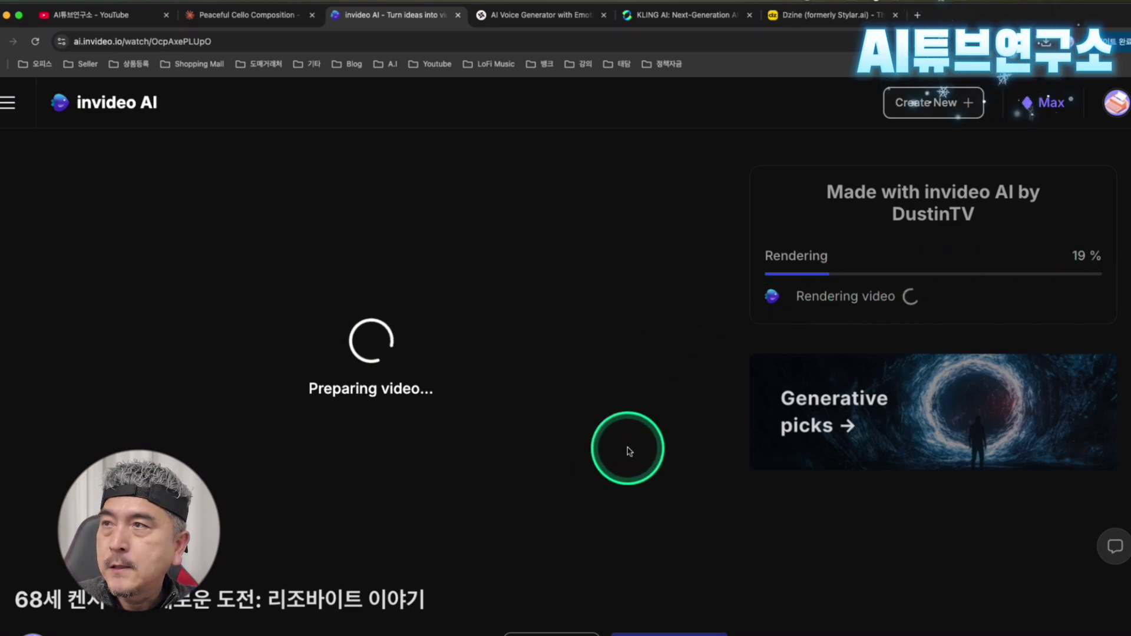
scroll(630, 451, down, 1)
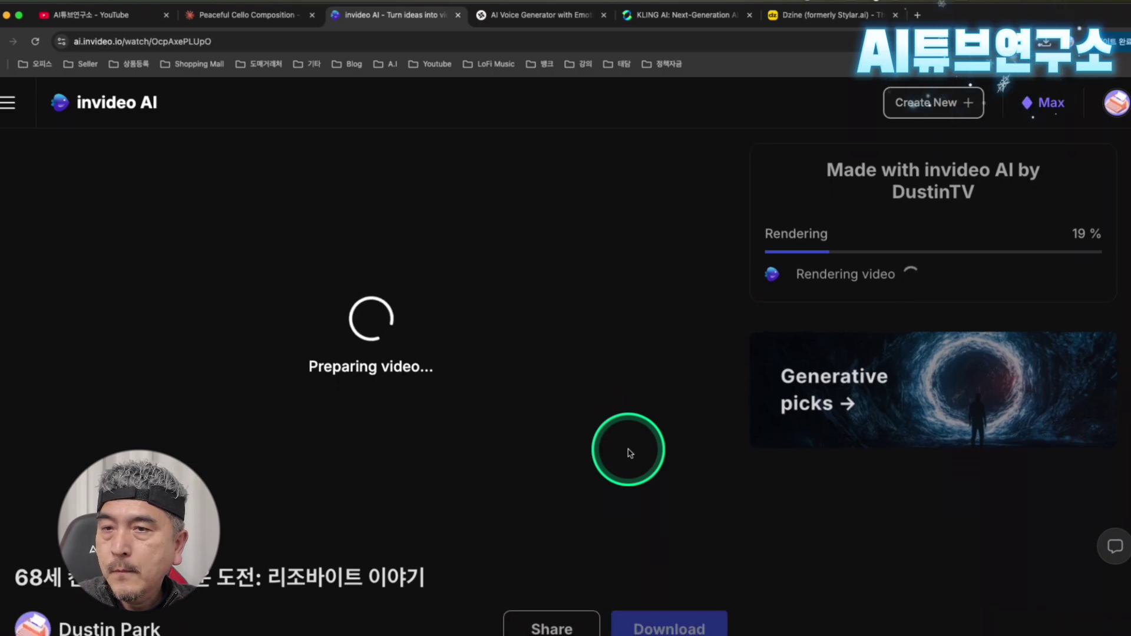